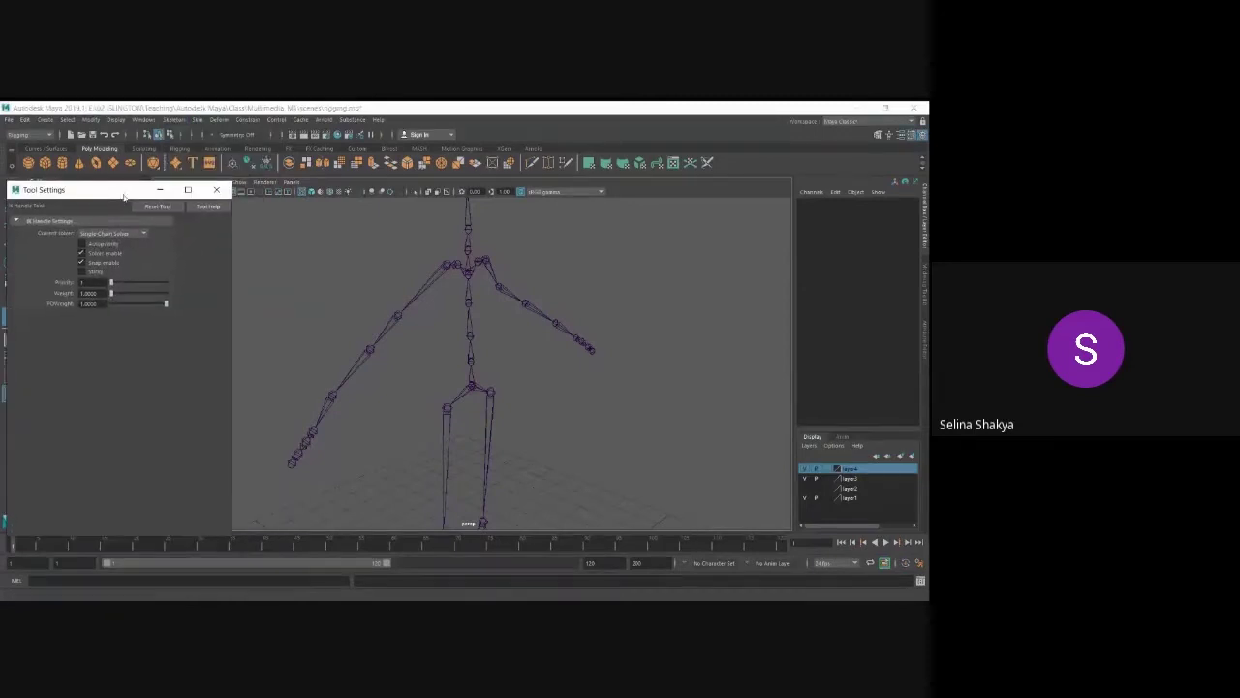
# - Set the IK Handle tool's current solver to Rotate-Plane Solver and close the tool settings
pyautogui.click(115, 233)
pyautogui.click(112, 248)
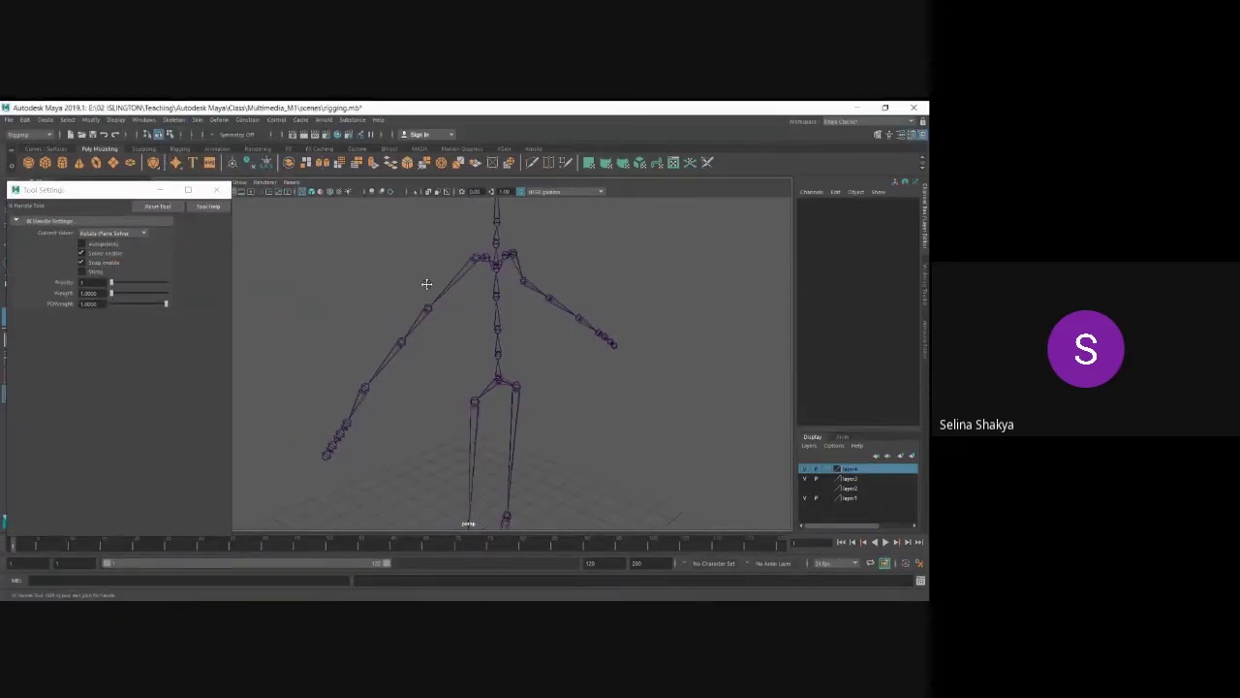
pyautogui.click(216, 189)
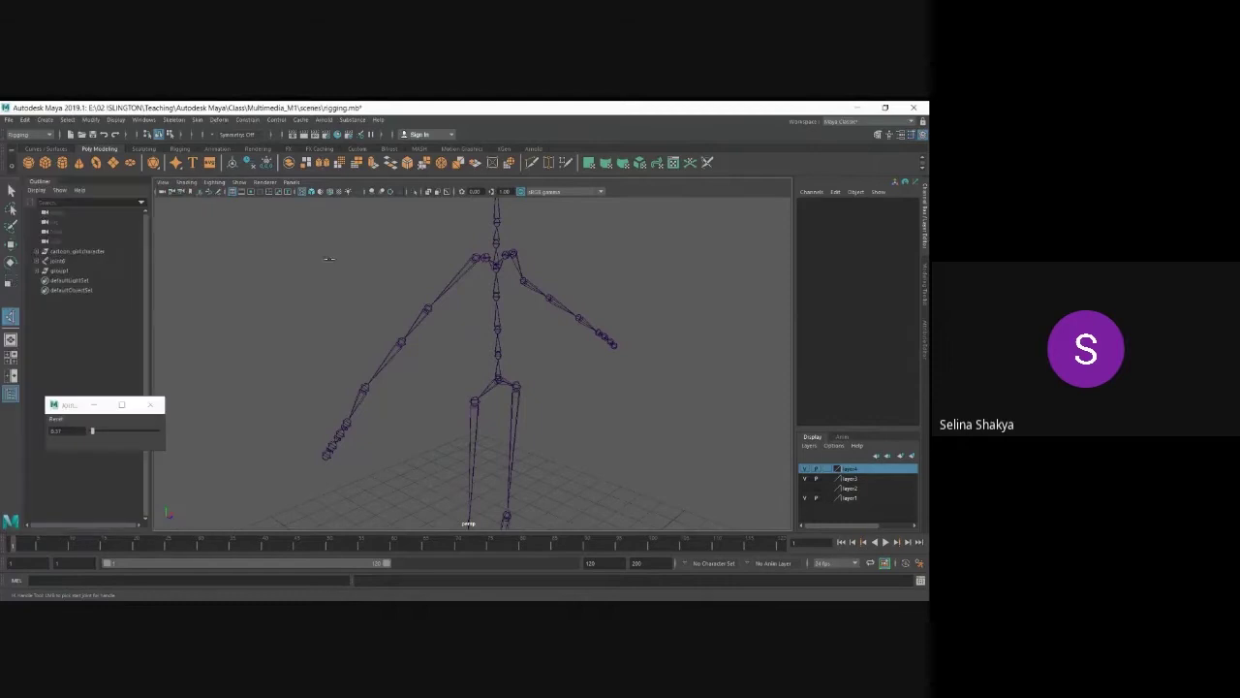
# - Create an IK handle from the shoulder joint to the forearm joint just below the elbow
pyautogui.click(474, 246)
pyautogui.keyDown('alt'); pyautogui.moveTo(474, 246); pyautogui.dragTo(441, 302); pyautogui.keyUp('alt')
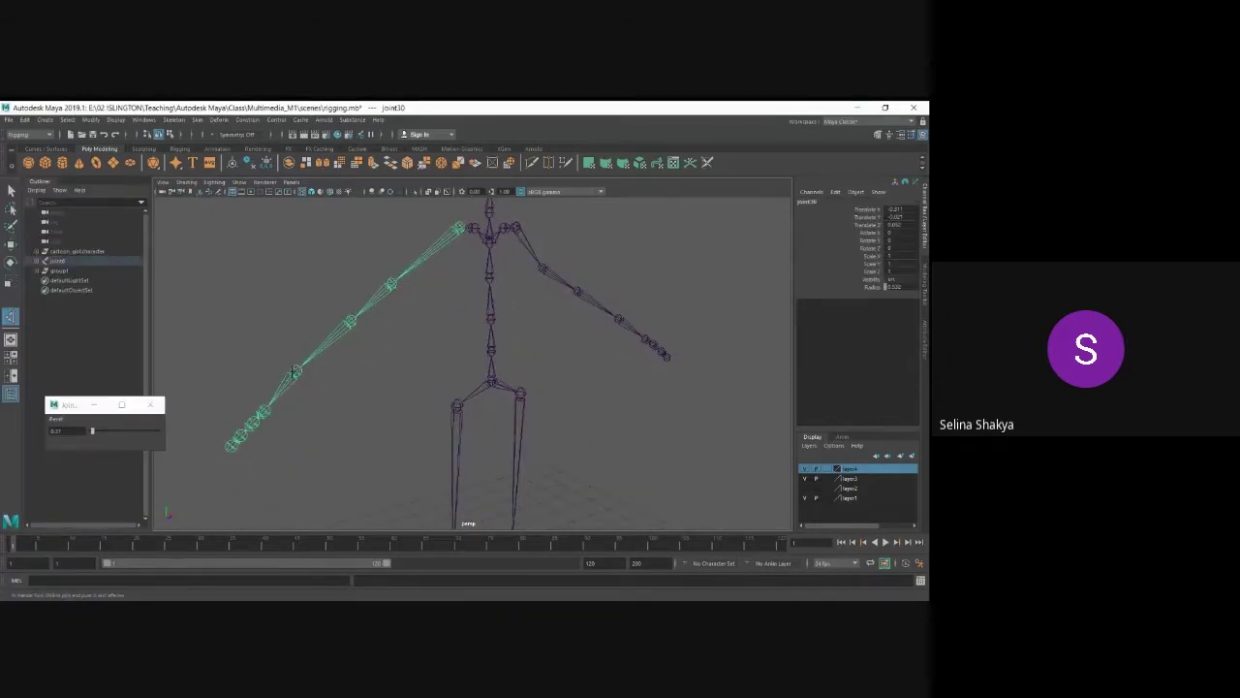
pyautogui.keyDown('alt'); pyautogui.moveTo(347, 375); pyautogui.dragTo(352, 387); pyautogui.keyUp('alt')
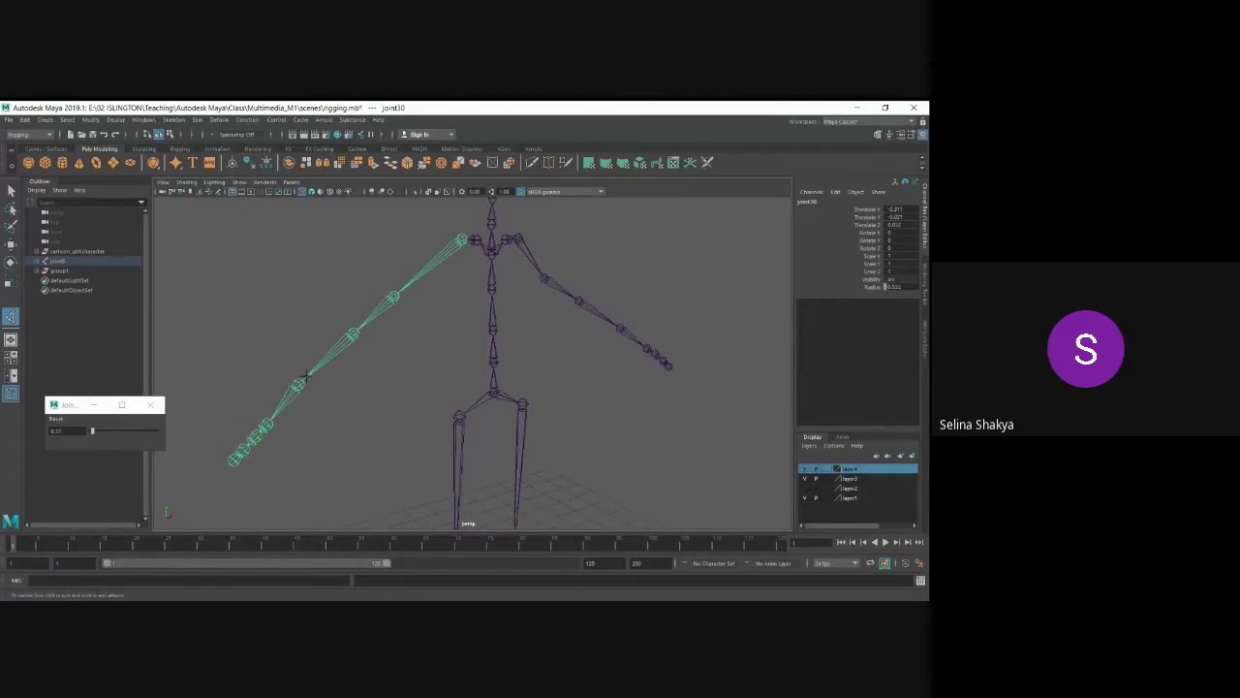
pyautogui.keyDown('alt'); pyautogui.moveTo(453, 252); pyautogui.dragTo(437, 313); pyautogui.keyUp('alt')
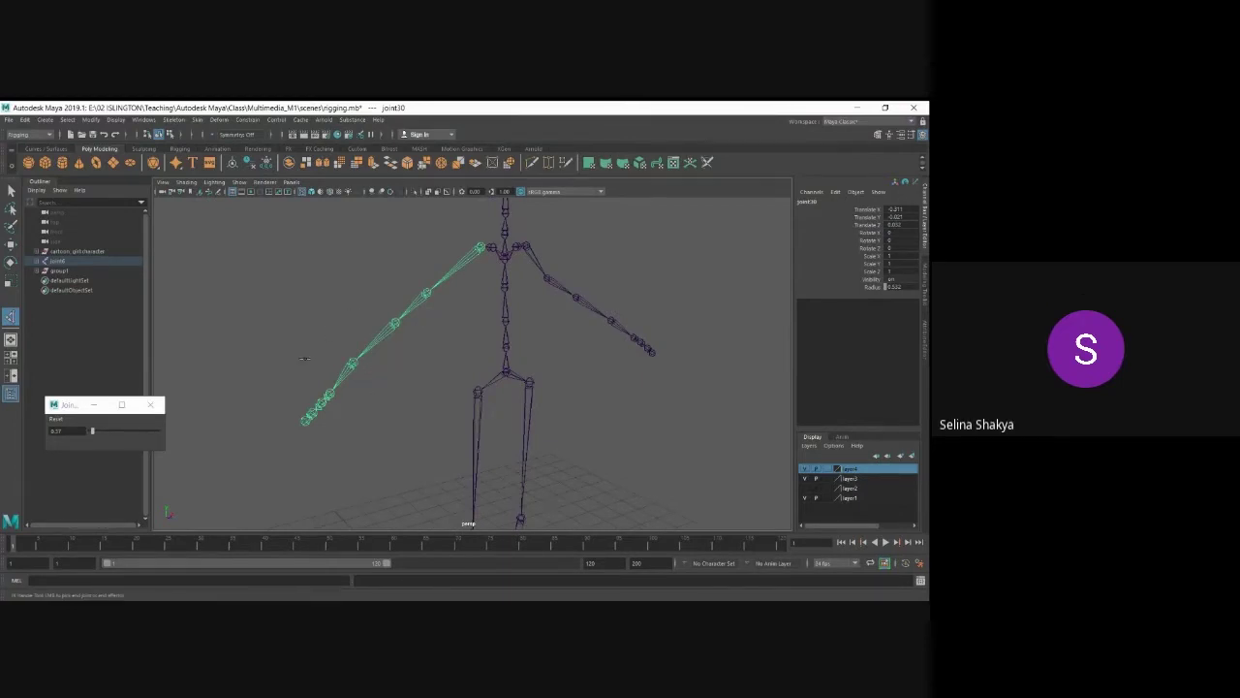
pyautogui.keyDown('alt'); pyautogui.moveTo(304, 358); pyautogui.dragTo(403, 374); pyautogui.keyUp('alt')
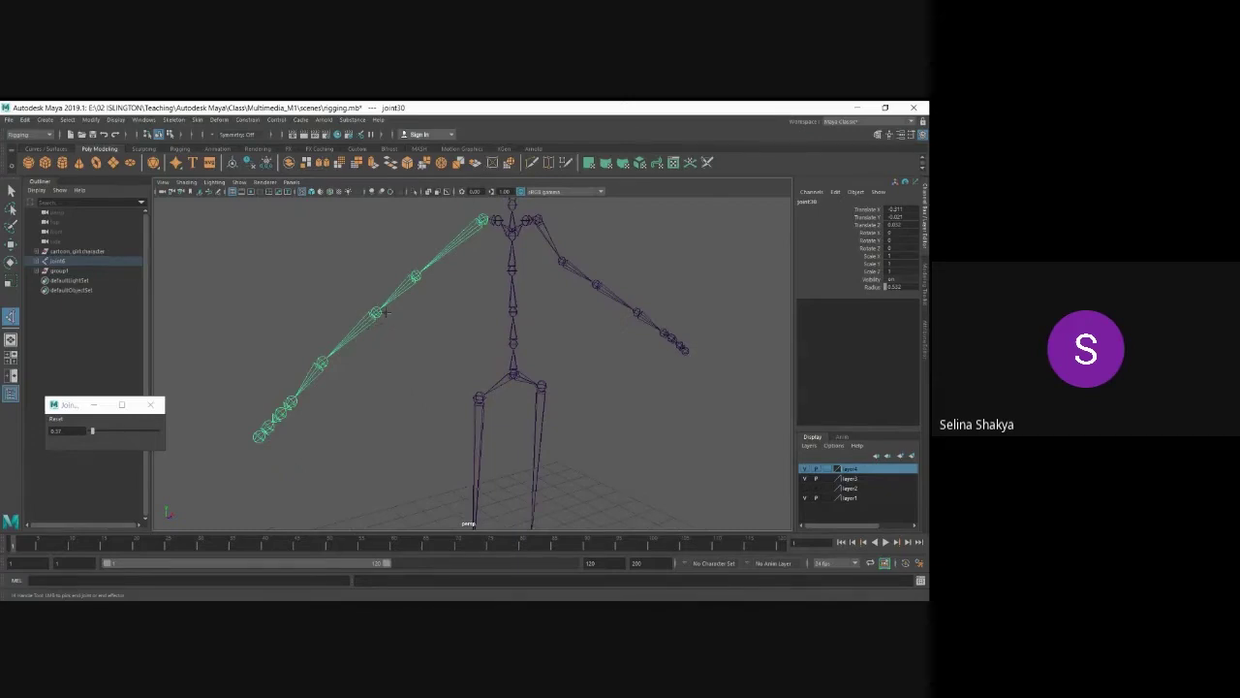
pyautogui.scroll(3, 385, 314)
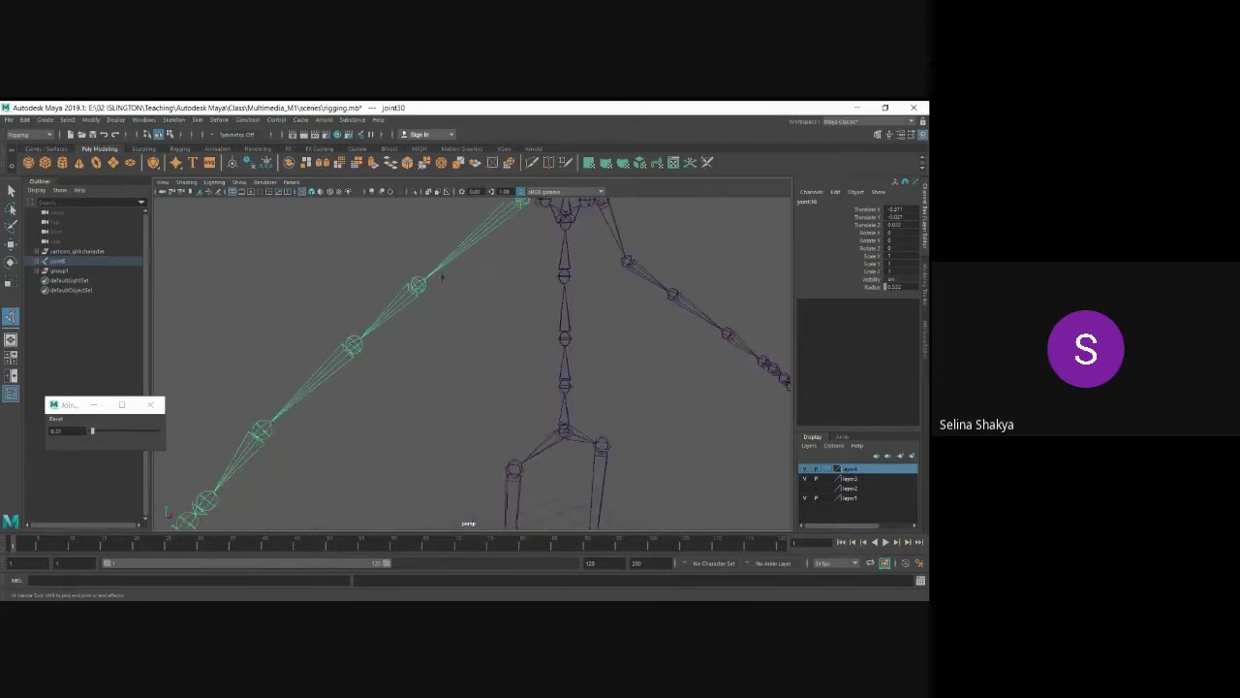
pyautogui.scroll(-2, 427, 286)
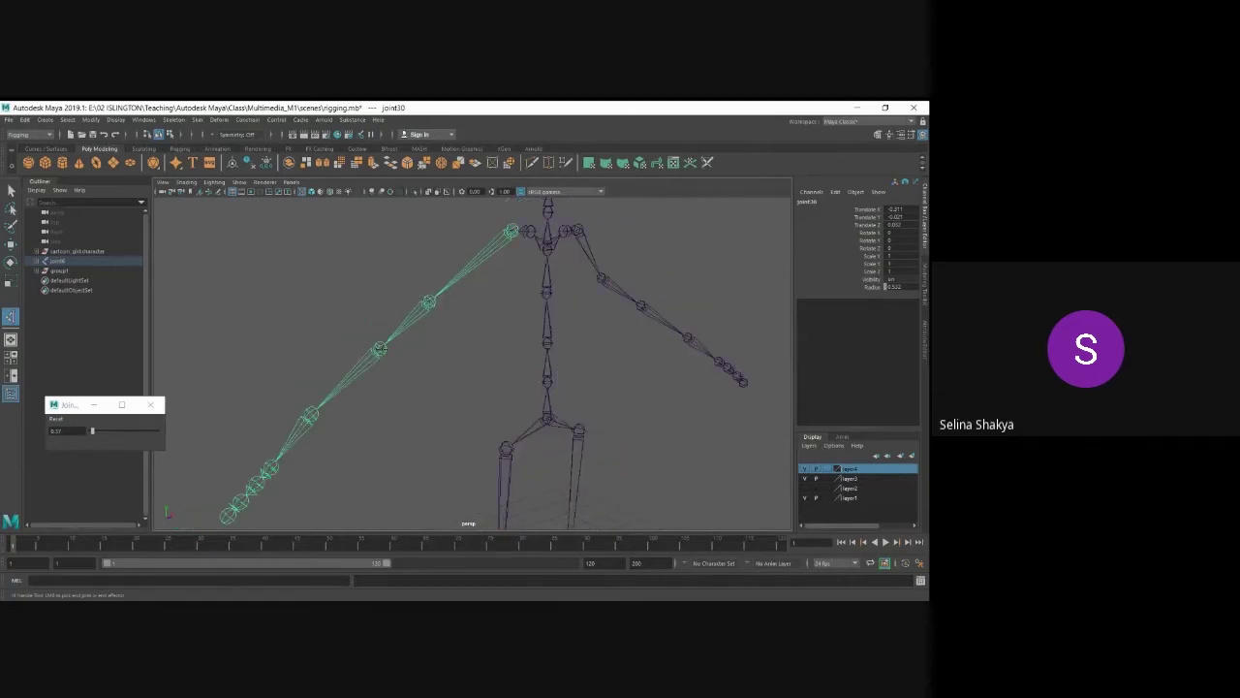
pyautogui.click(379, 349)
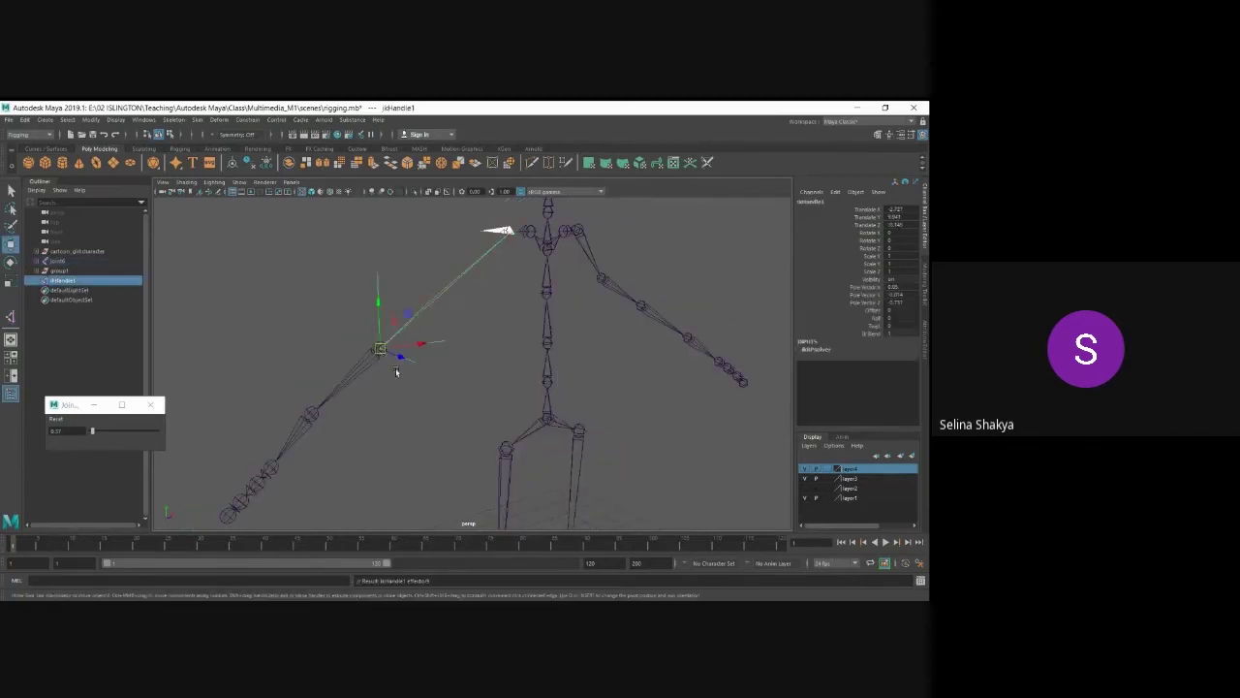
# - Select the new IK handle and try moving it to test how the arm bends
pyautogui.scroll(-2, 415, 389)
pyautogui.keyDown('alt'); pyautogui.moveTo(444, 381); pyautogui.dragTo(471, 331); pyautogui.keyUp('alt')
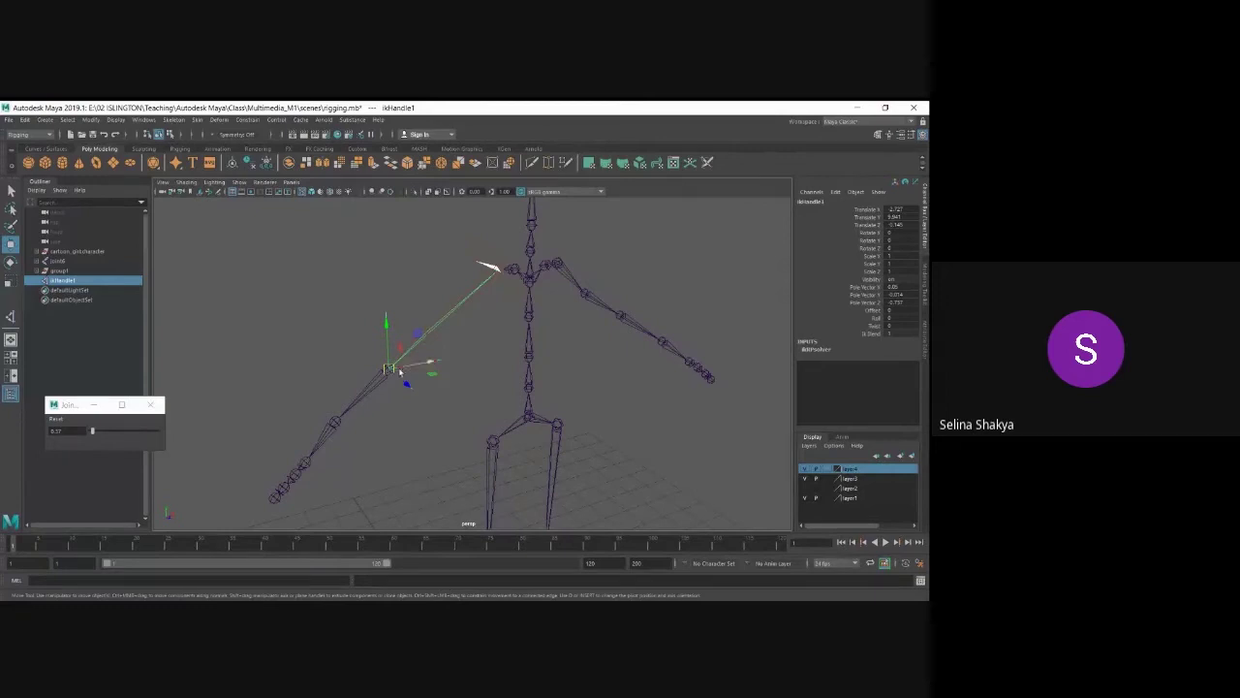
pyautogui.click(412, 416)
pyautogui.keyDown('alt'); pyautogui.moveTo(412, 417); pyautogui.dragTo(419, 397, button='middle'); pyautogui.keyUp('alt')
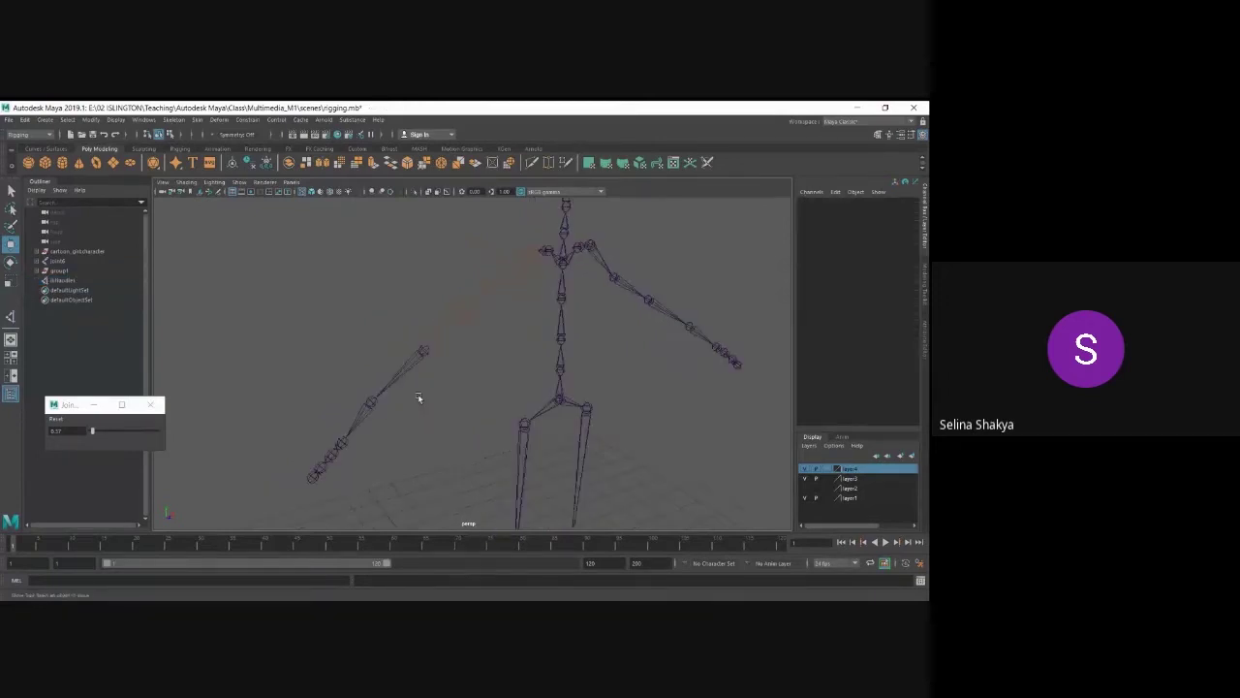
pyautogui.scroll(2, 419, 398)
pyautogui.scroll(-2, 445, 401)
pyautogui.click(426, 347)
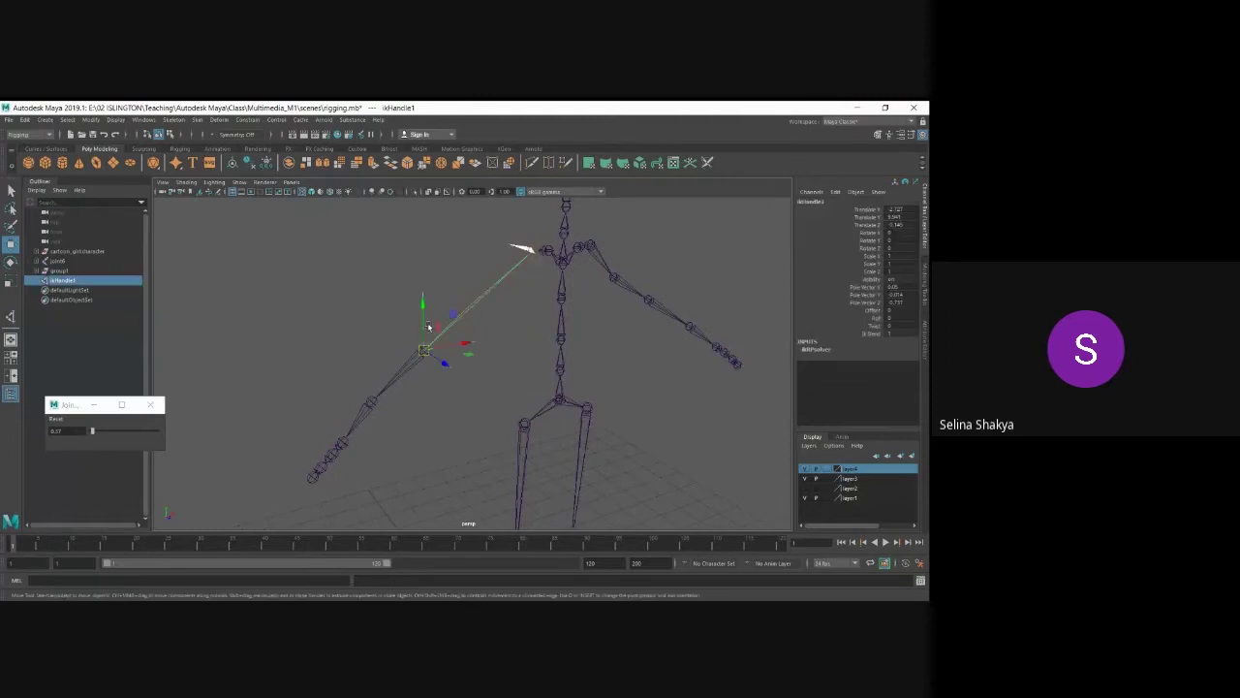
pyautogui.moveTo(429, 349); pyautogui.dragTo(442, 374)
pyautogui.moveTo(423, 362)
pyautogui.mouseDown(button='right')
pyautogui.moveTo(382, 356)
pyautogui.moveTo(388, 344)
pyautogui.moveTo(431, 374)
pyautogui.mouseUp(button='right')
pyautogui.moveTo(431, 373); pyautogui.dragTo(492, 365)
# - Inspect the shoulder, forearm and hand joints of the opposite arm by selecting them in turn
pyautogui.click(491, 304)
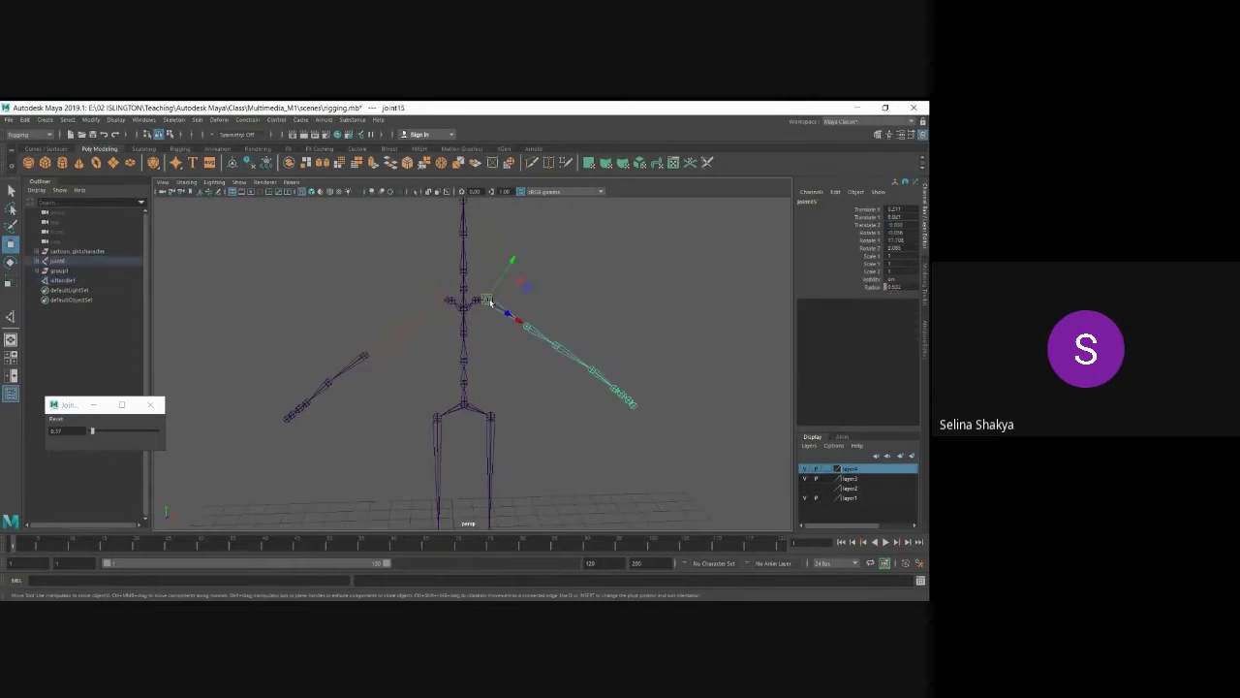
pyautogui.click(555, 347)
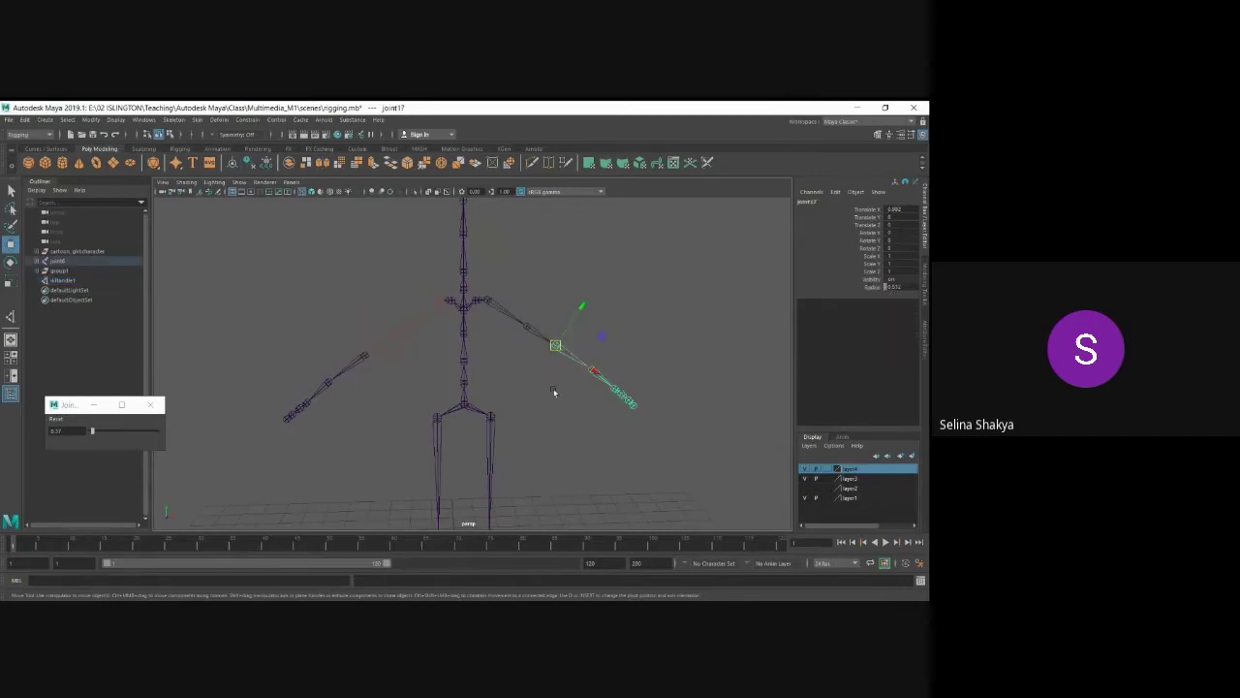
pyautogui.click(606, 392)
pyautogui.keyDown('alt'); pyautogui.moveTo(596, 425); pyautogui.dragTo(371, 313); pyautogui.keyUp('alt')
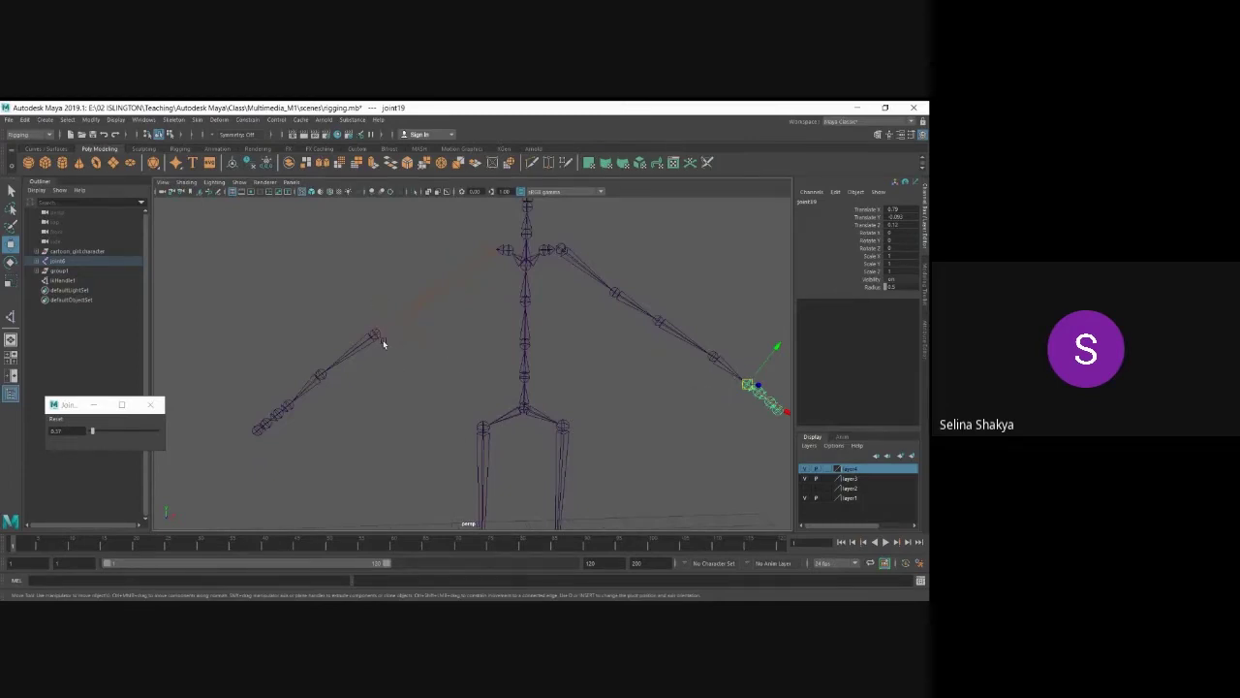
# - Try moving the arm's IK handle twice, undo both moves and clear the selection
pyautogui.moveTo(380, 290); pyautogui.dragTo(467, 350)
pyautogui.hotkey('ctrl', 'z')
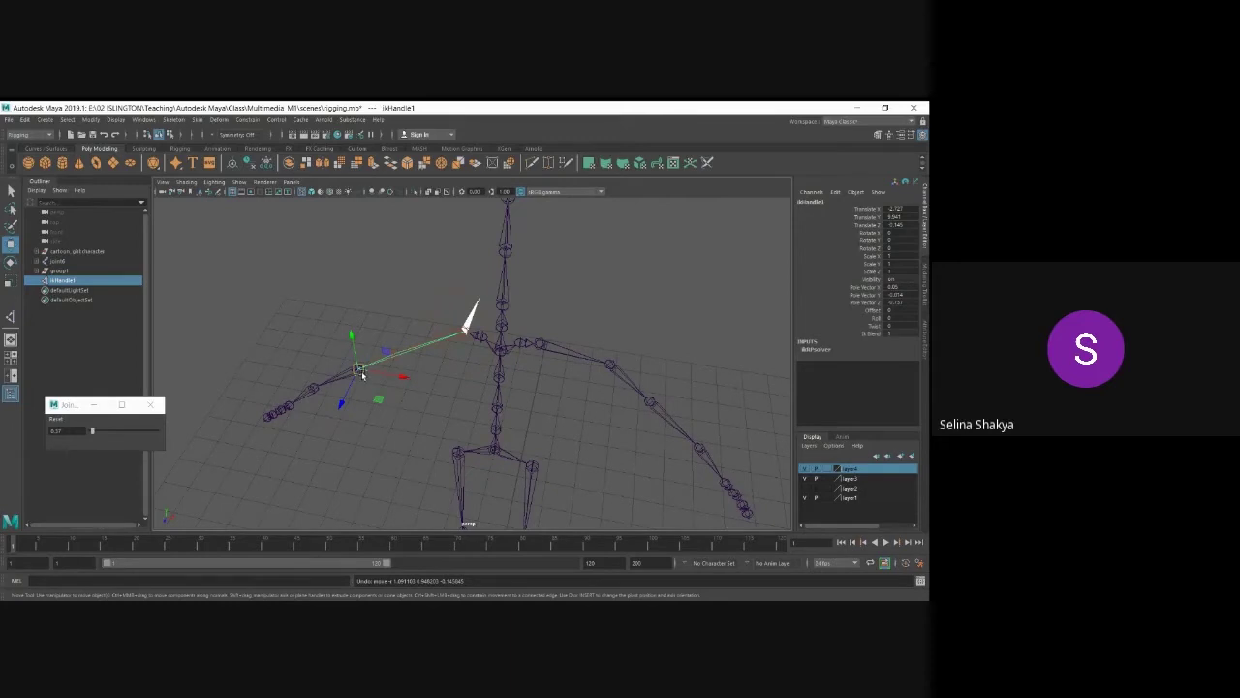
pyautogui.moveTo(358, 372); pyautogui.dragTo(397, 373)
pyautogui.hotkey('ctrl', 'z')
pyautogui.click(398, 372)
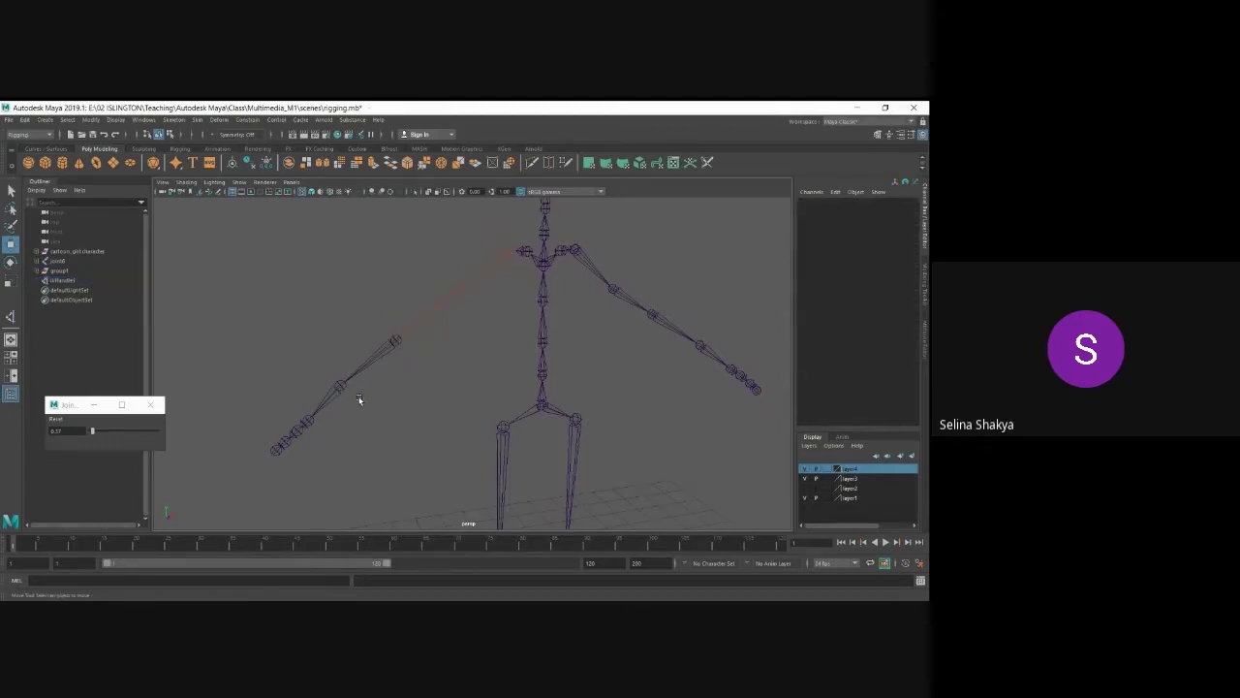
pyautogui.keyDown('alt'); pyautogui.moveTo(360, 401); pyautogui.dragTo(349, 399); pyautogui.keyUp('alt')
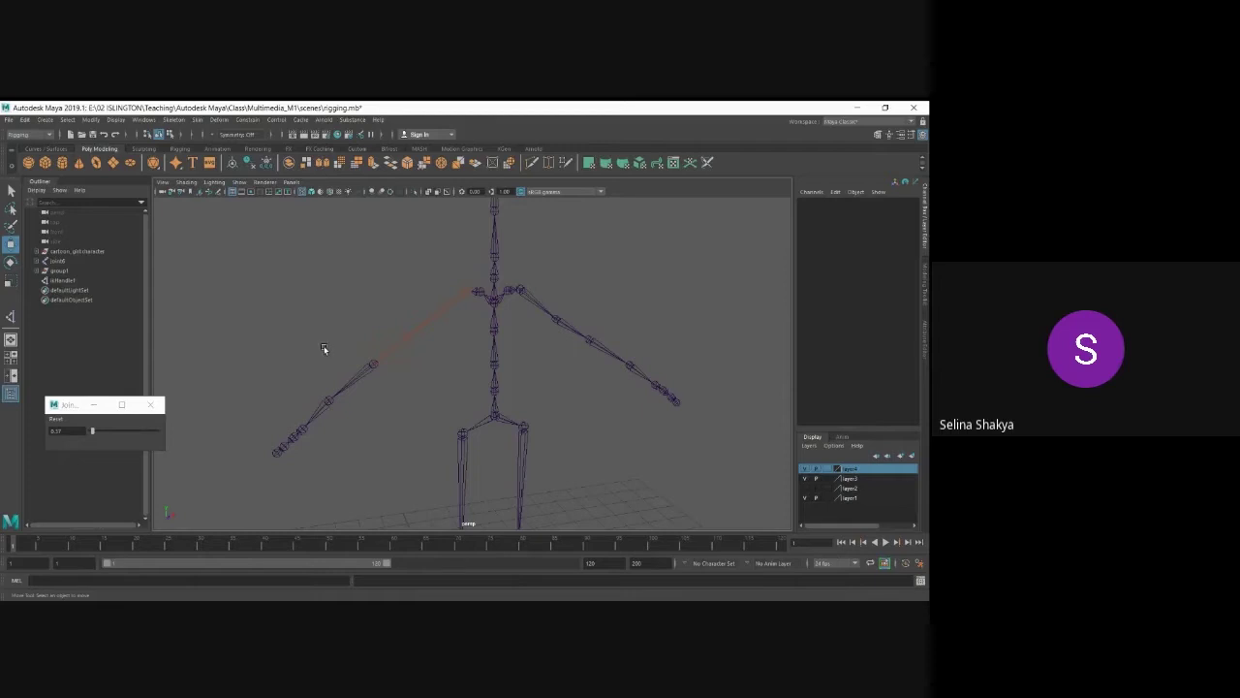
# - Open the Hypergraph Hierarchy editor and move its window aside to show the joint chains beside the skeleton
pyautogui.click(143, 119)
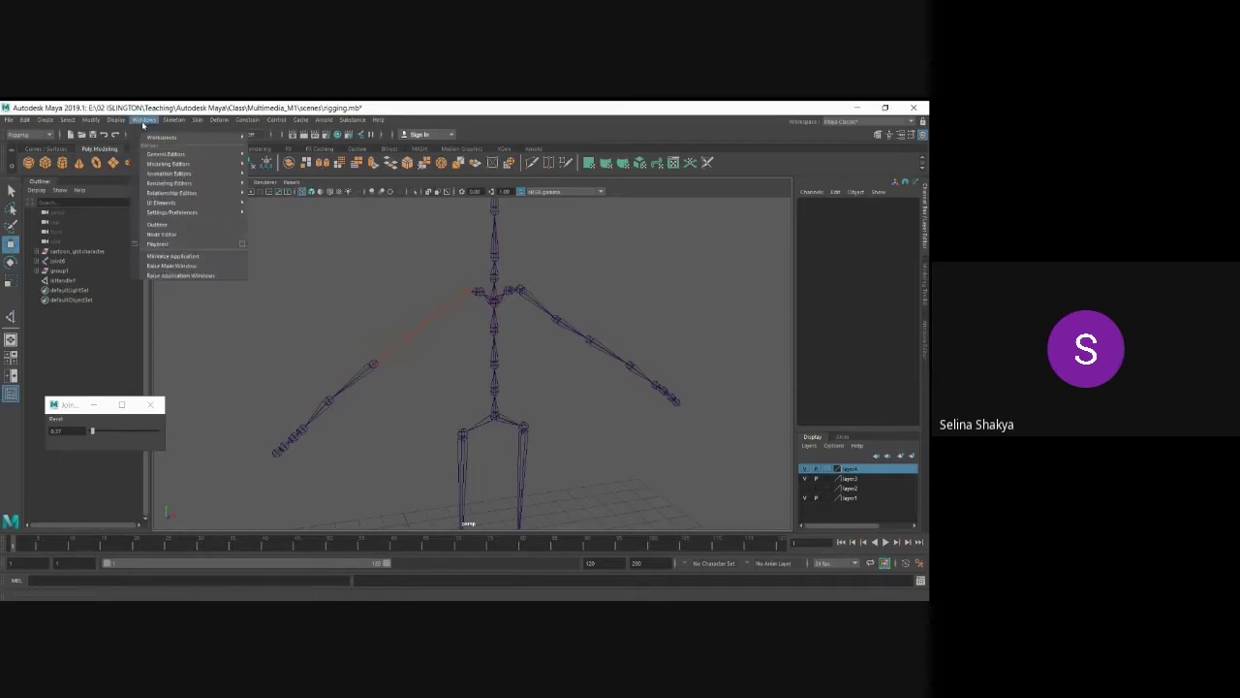
pyautogui.moveTo(160, 155)
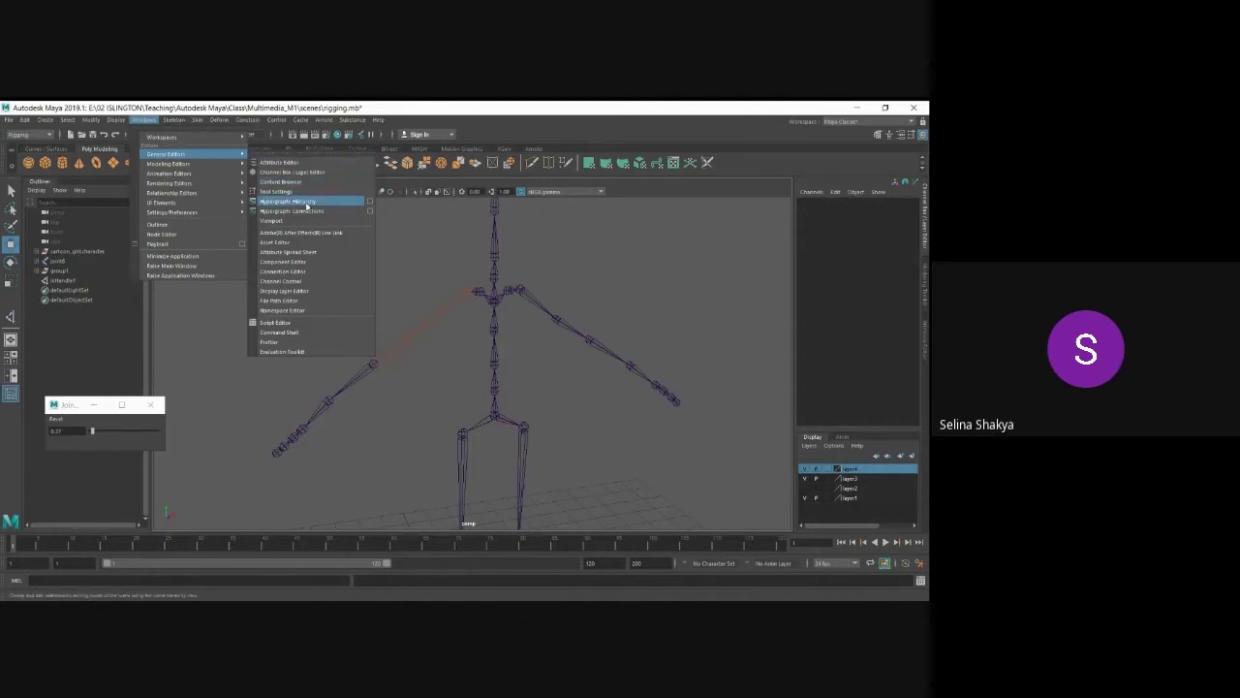
pyautogui.click(306, 205)
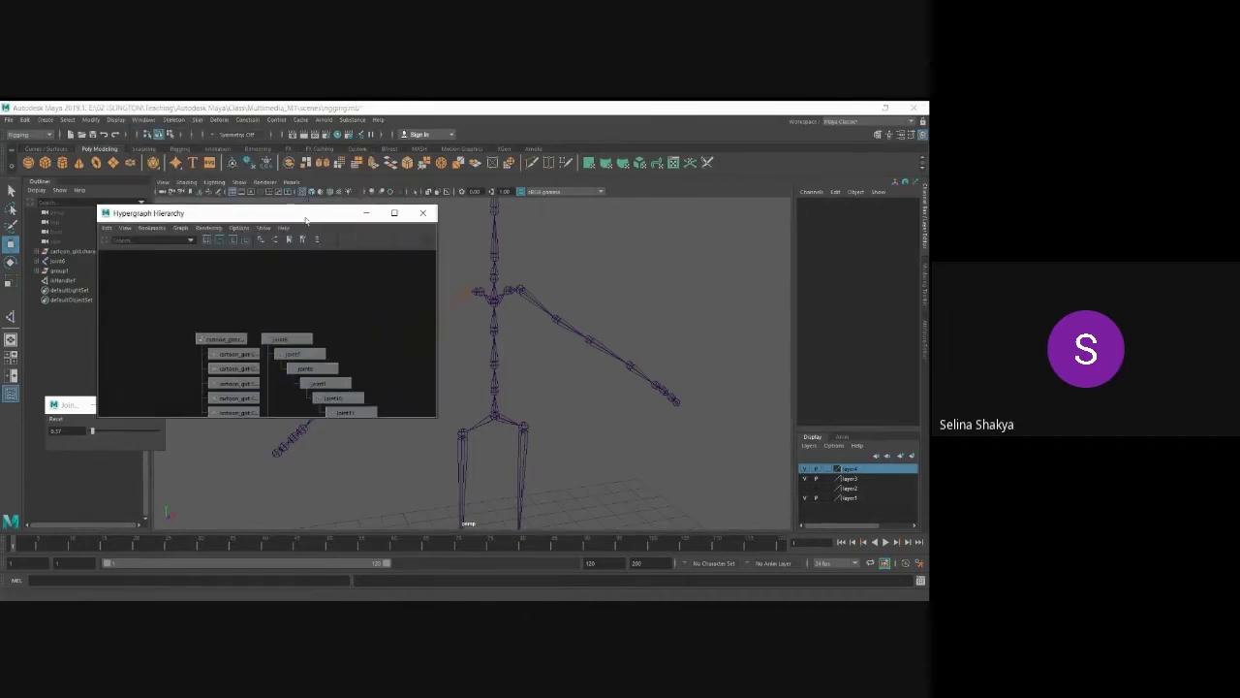
pyautogui.moveTo(306, 220); pyautogui.dragTo(247, 202)
pyautogui.scroll(-5, 251, 283)
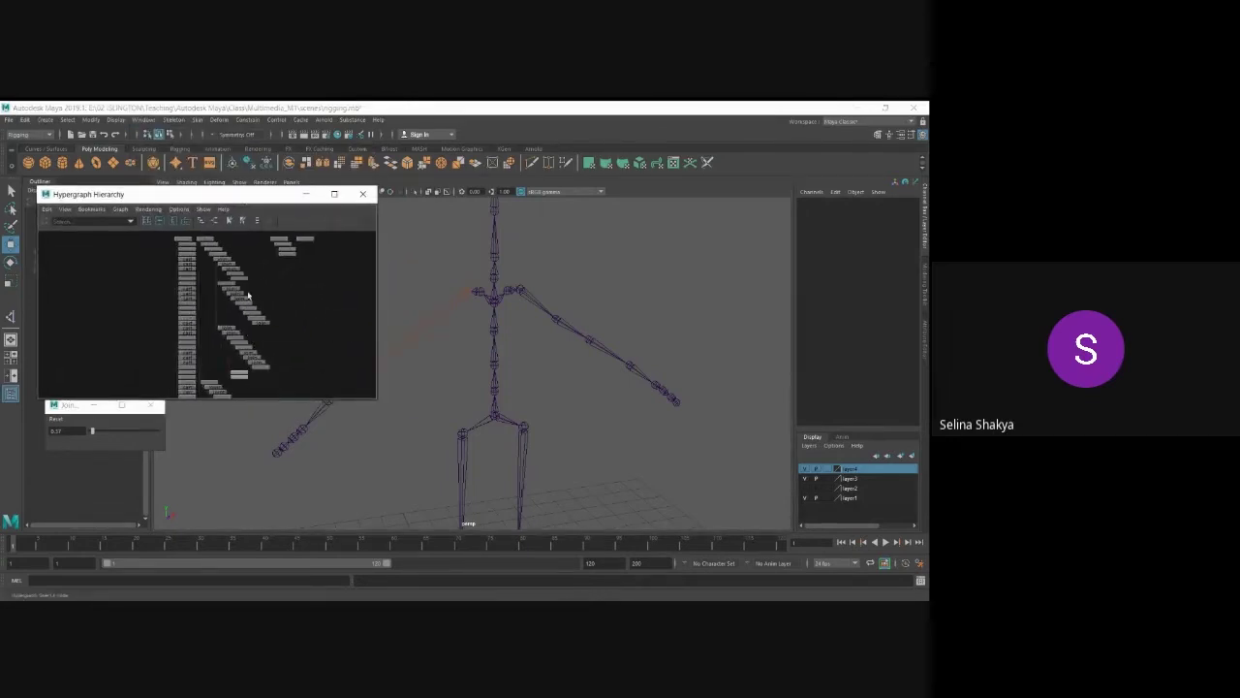
pyautogui.moveTo(263, 348)
pyautogui.keyDown('alt'); pyautogui.mouseDown(button='middle')
pyautogui.moveTo(280, 314)
pyautogui.moveTo(299, 349)
pyautogui.moveTo(256, 339)
pyautogui.mouseUp(button='middle'); pyautogui.keyUp('alt')
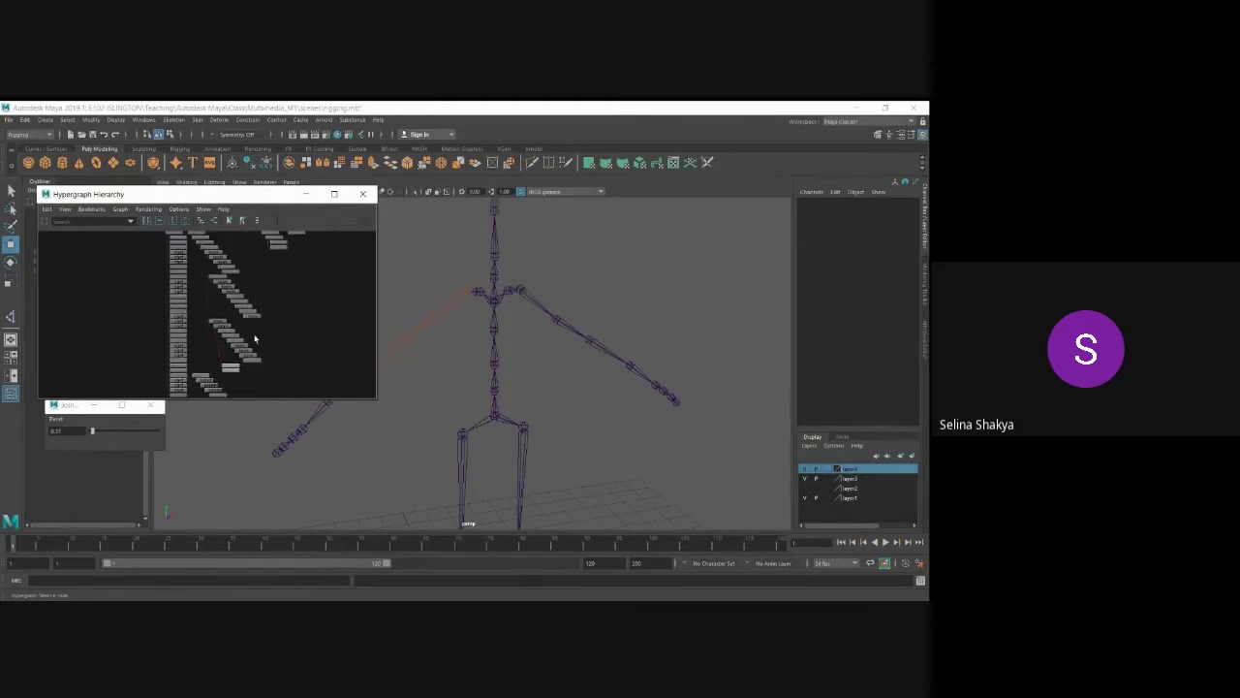
pyautogui.keyDown('alt'); pyautogui.moveTo(515, 370); pyautogui.dragTo(486, 362); pyautogui.keyUp('alt')
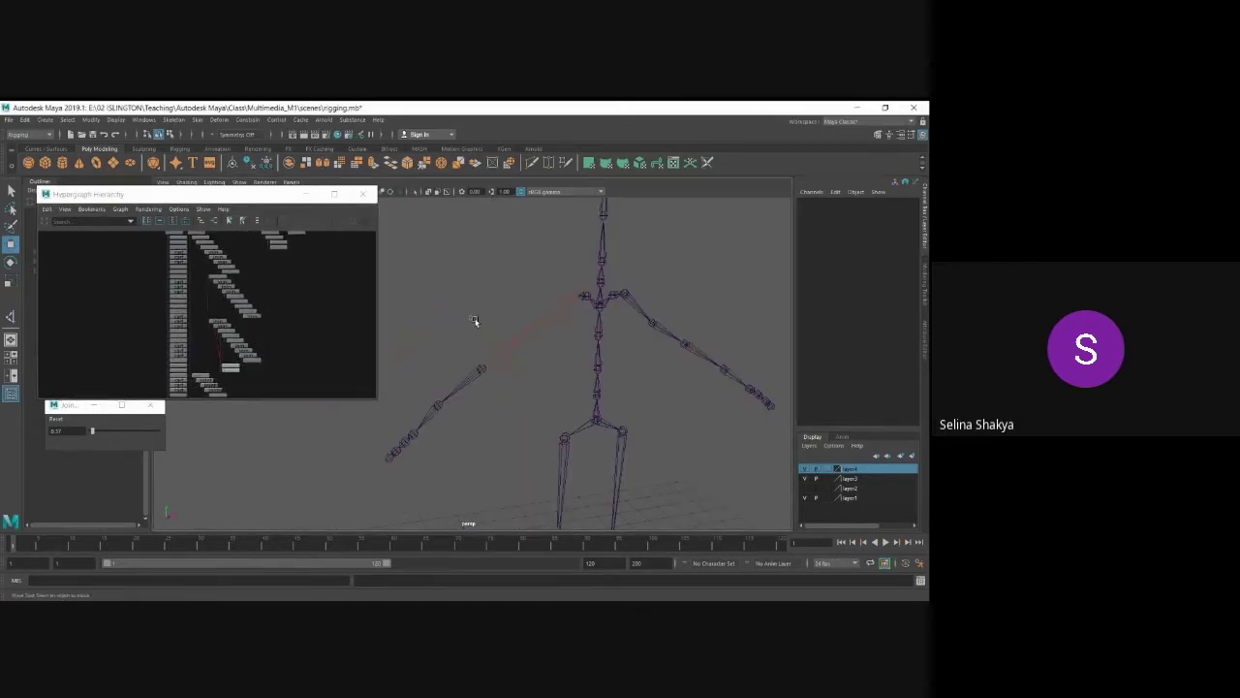
# - Locate the IK handle and forearm joint nodes in the hierarchy, enlarging the editor window around the arm's chain
pyautogui.click(490, 339)
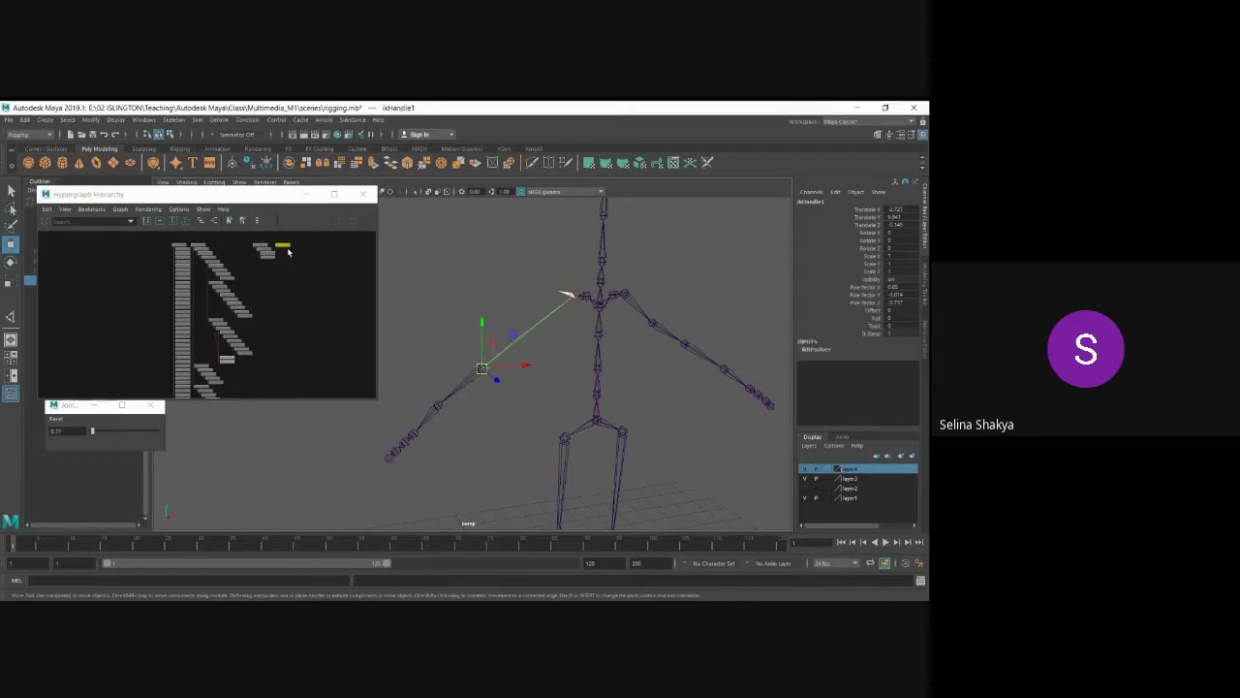
pyautogui.click(477, 421)
pyautogui.click(467, 376)
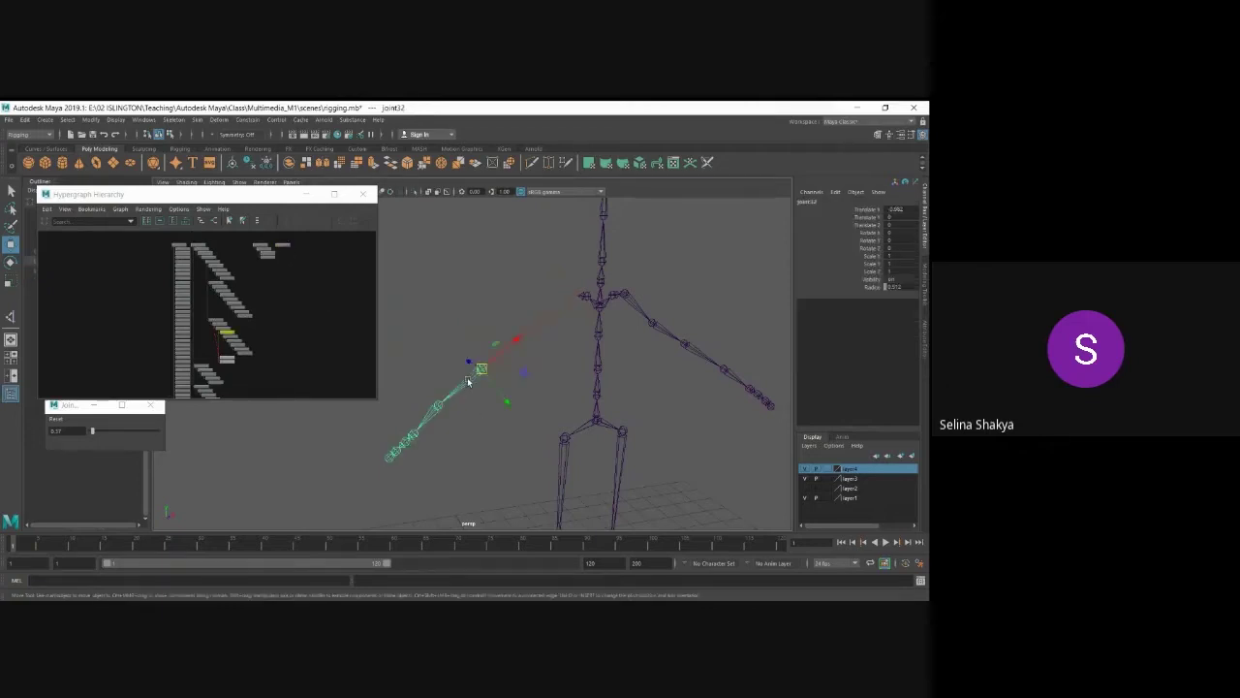
pyautogui.scroll(4, 288, 365)
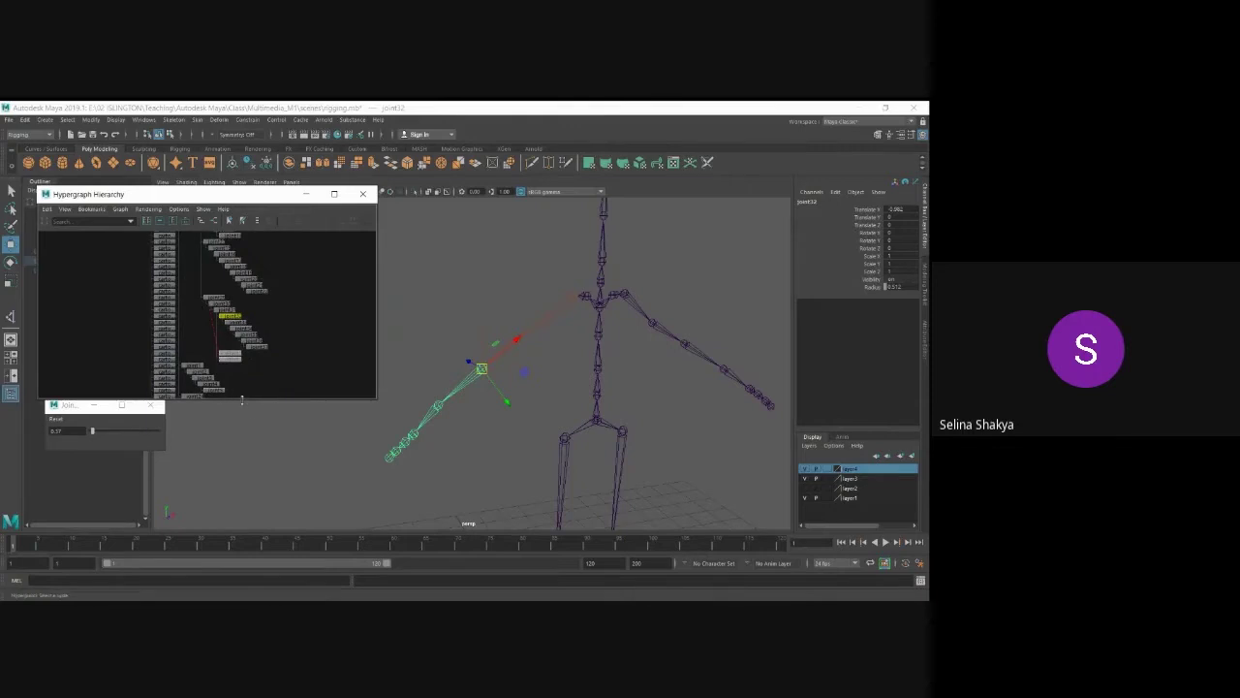
pyautogui.moveTo(243, 399); pyautogui.dragTo(225, 485)
pyautogui.scroll(5, 302, 382)
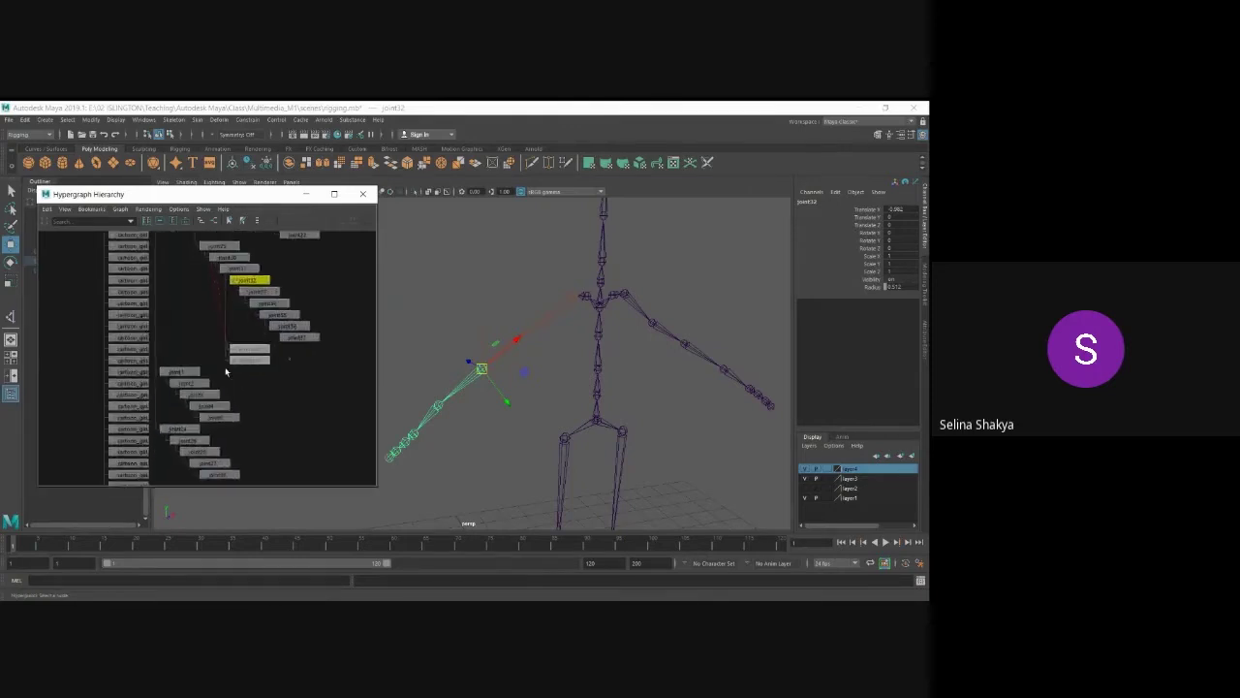
pyautogui.keyDown('alt'); pyautogui.moveTo(301, 382); pyautogui.dragTo(246, 414, button='middle'); pyautogui.keyUp('alt')
# - Check both effectors under the arm's joints in the hierarchy and delete the leftover one at the elbow
pyautogui.click(465, 418)
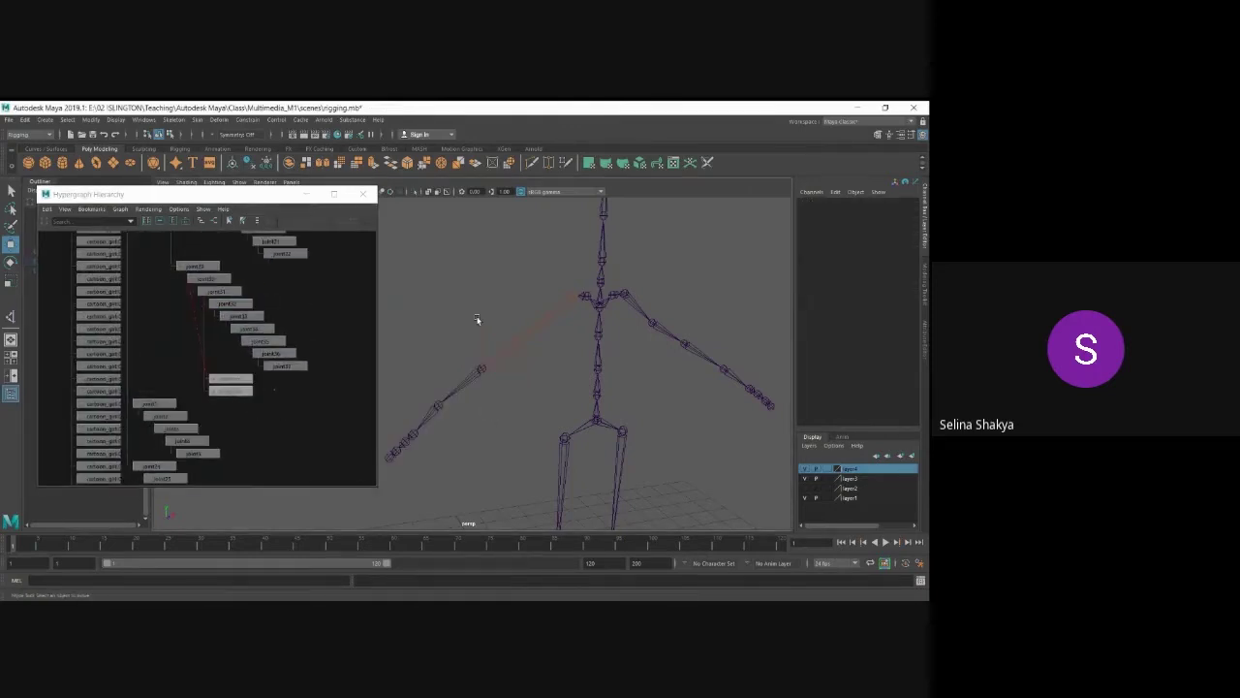
pyautogui.moveTo(472, 312); pyautogui.dragTo(502, 382)
pyautogui.click(242, 379)
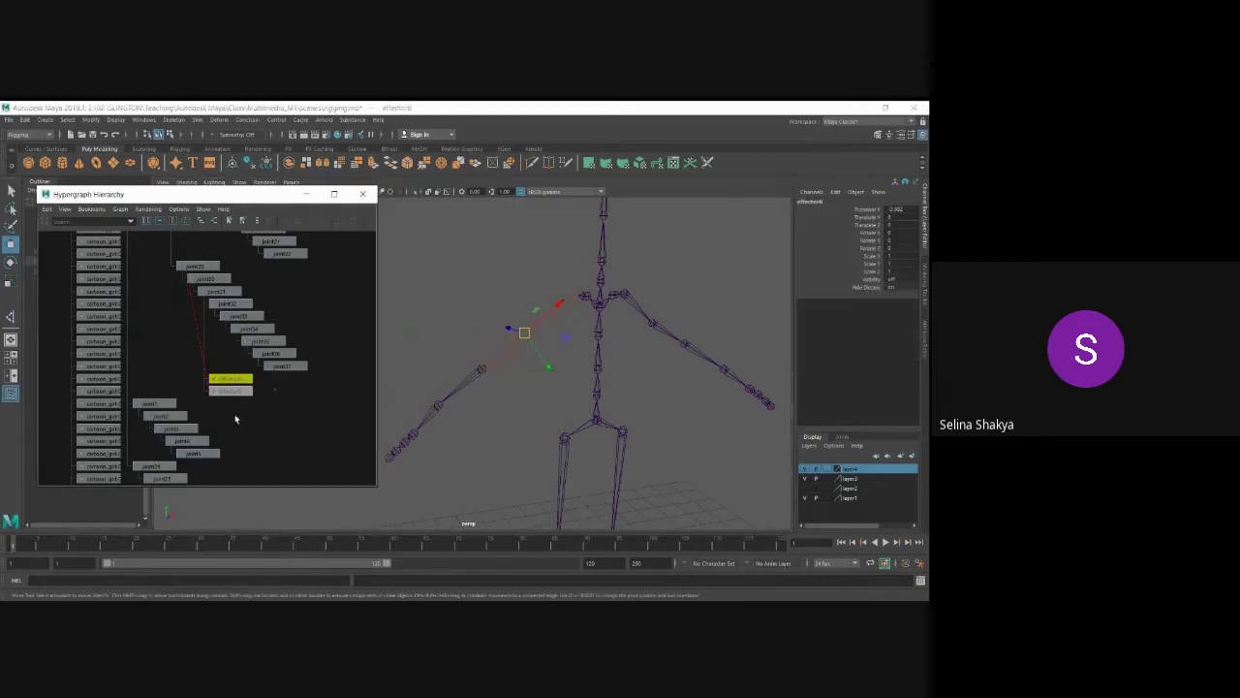
pyautogui.scroll(1, 217, 407)
pyautogui.scroll(1, 217, 407)
pyautogui.click(227, 400)
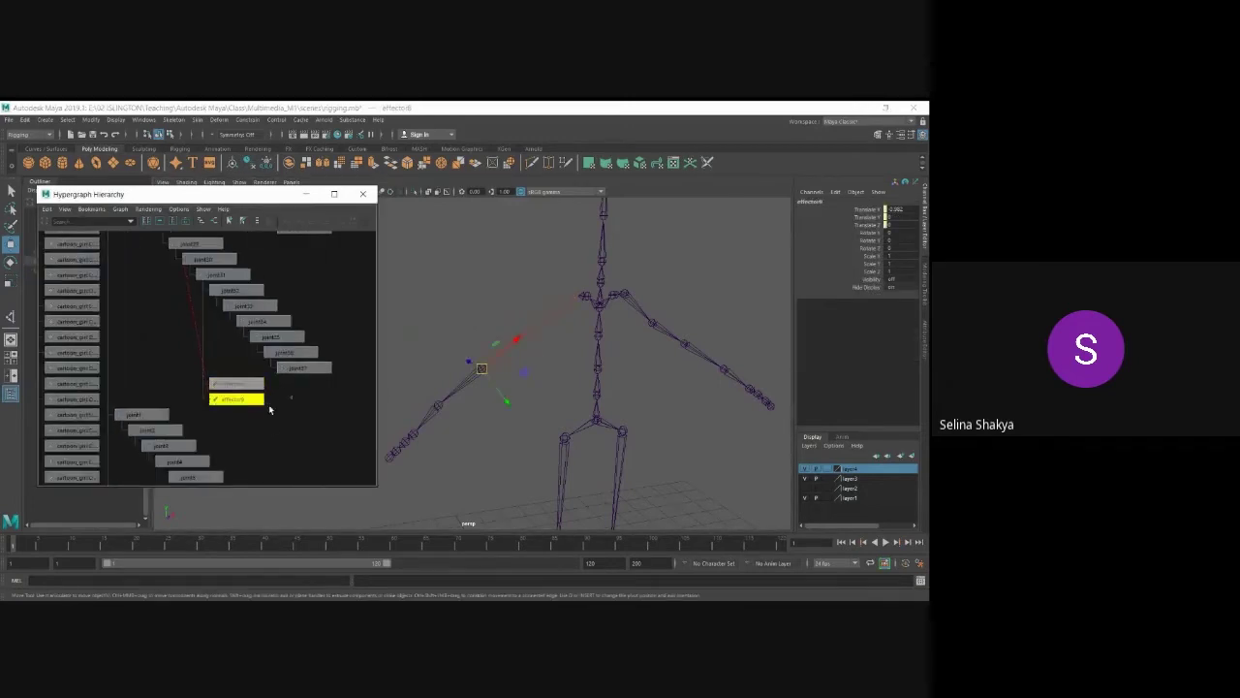
pyautogui.click(235, 384)
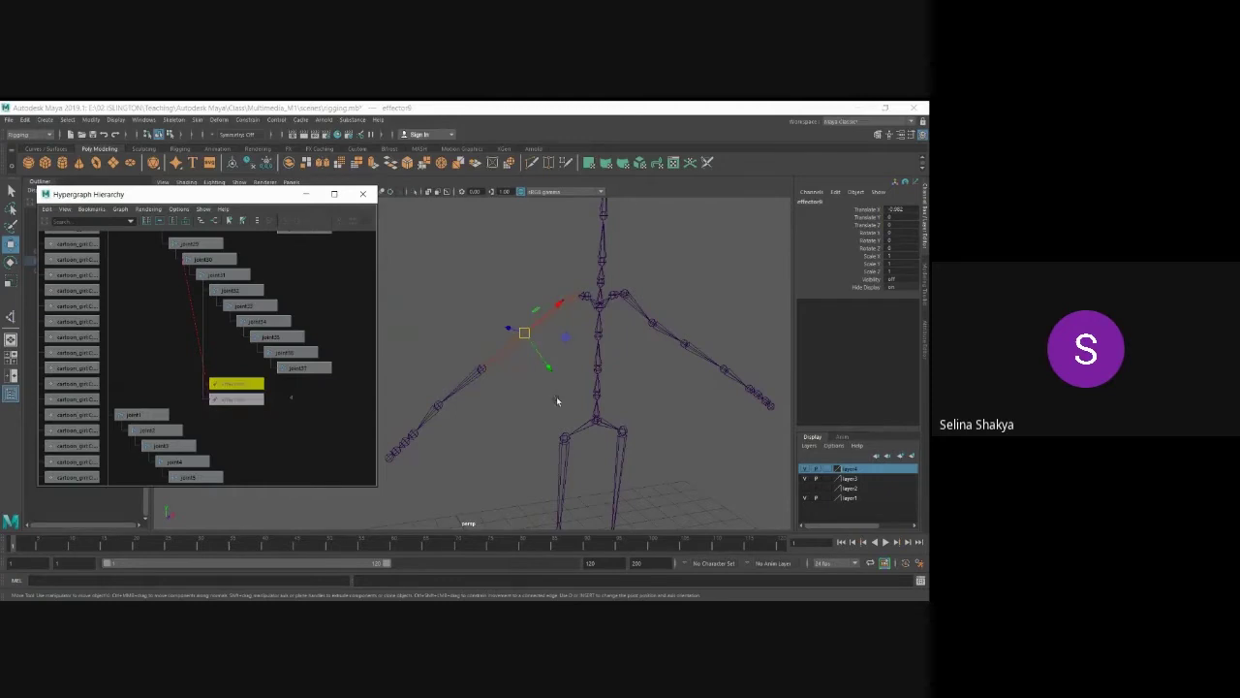
pyautogui.keyDown('alt'); pyautogui.moveTo(556, 397); pyautogui.dragTo(594, 384); pyautogui.keyUp('alt')
pyautogui.click(594, 383)
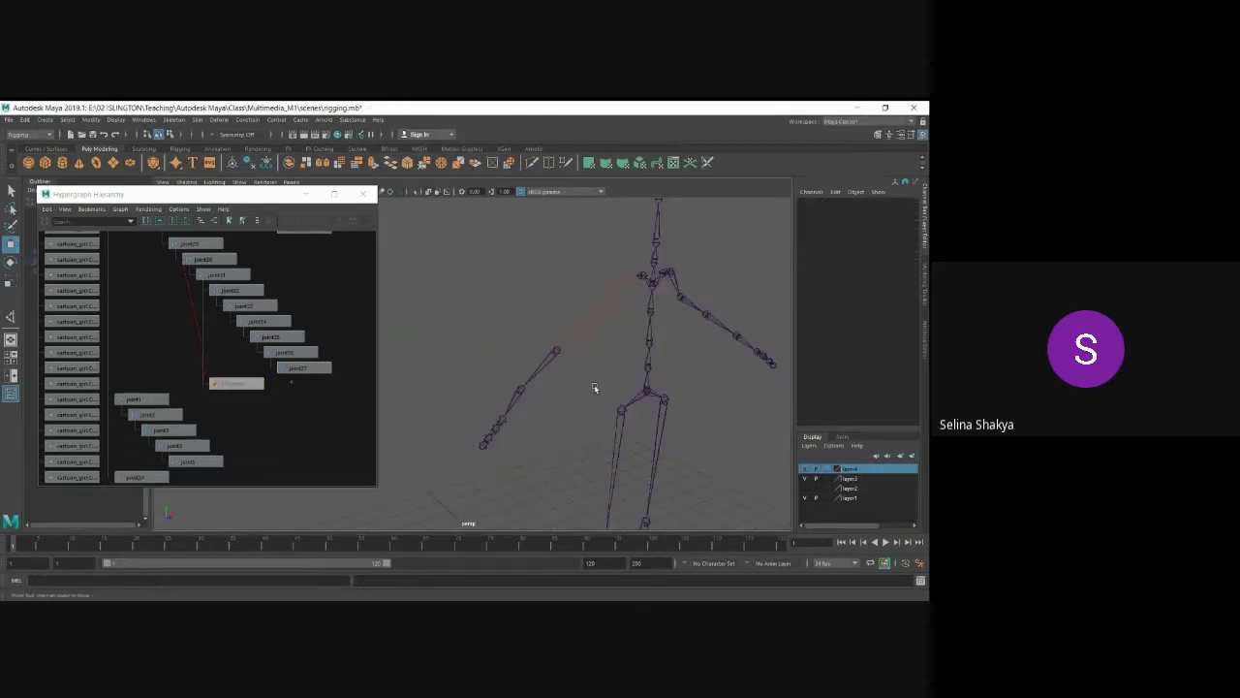
# - Examine the remaining effector's placement on the arm by selecting it in the hierarchy, and select the arm's IK handle in the viewport
pyautogui.click(236, 384)
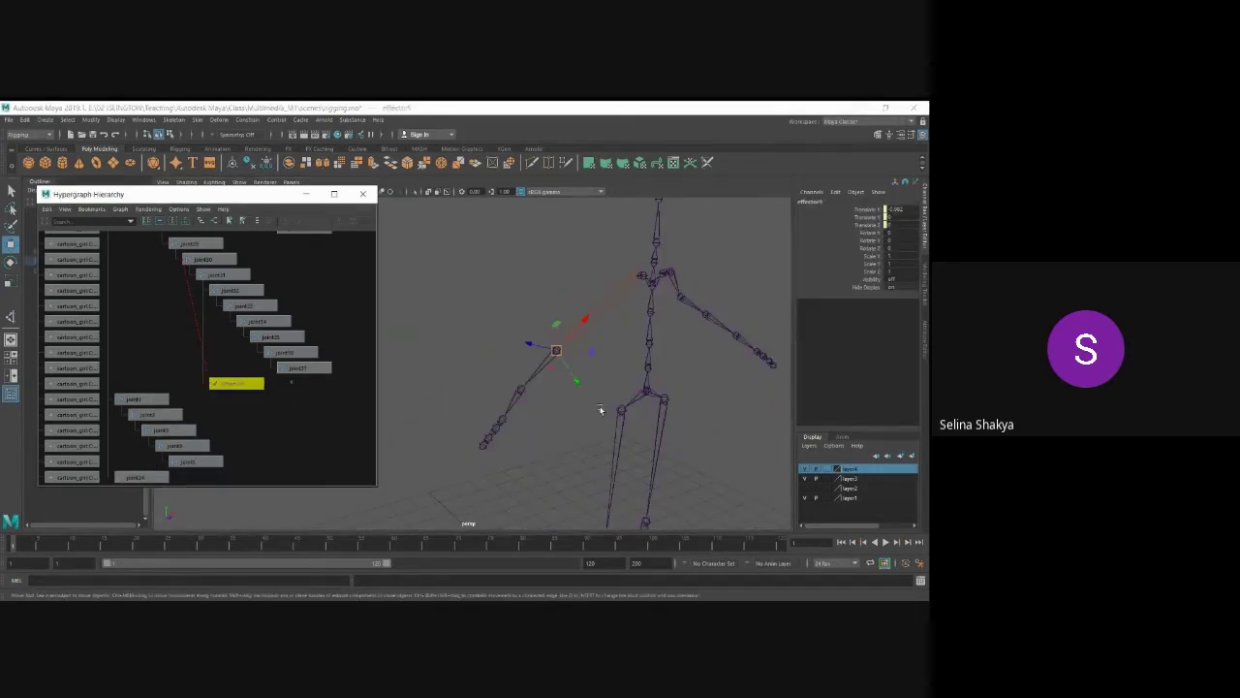
pyautogui.keyDown('alt'); pyautogui.moveTo(598, 409); pyautogui.dragTo(546, 408); pyautogui.keyUp('alt')
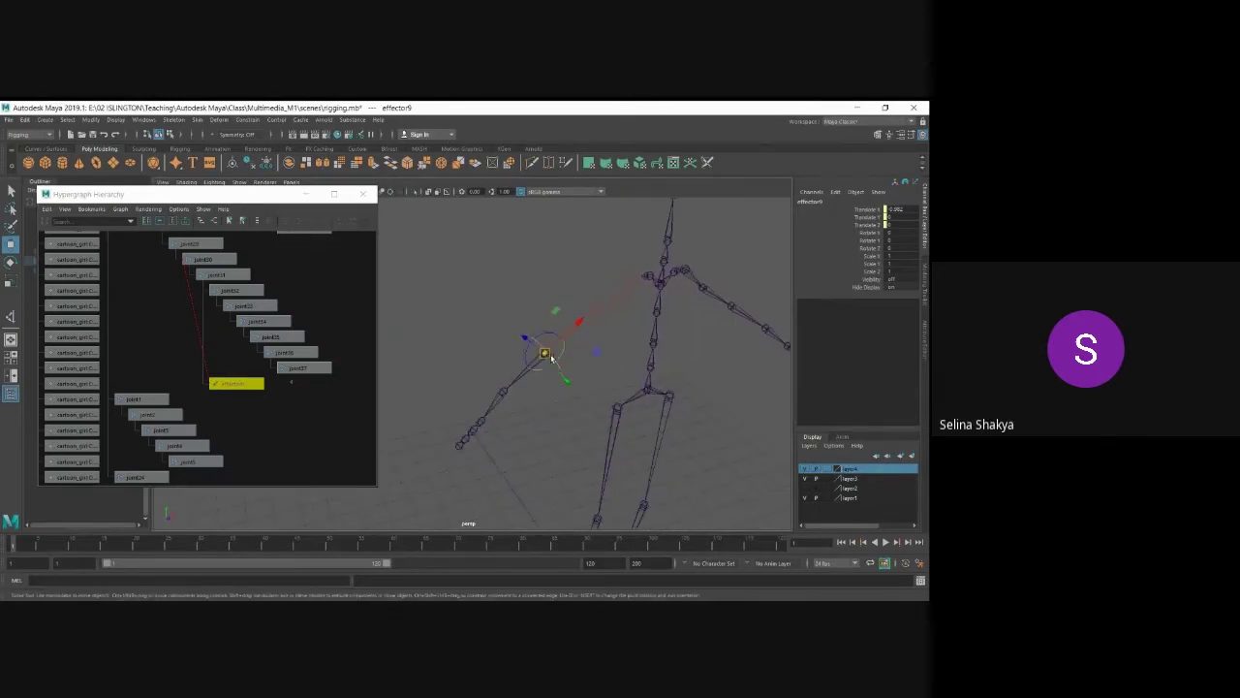
pyautogui.press('w')
pyautogui.moveTo(550, 368); pyautogui.dragTo(501, 330)
pyautogui.click(570, 401)
pyautogui.click(504, 366)
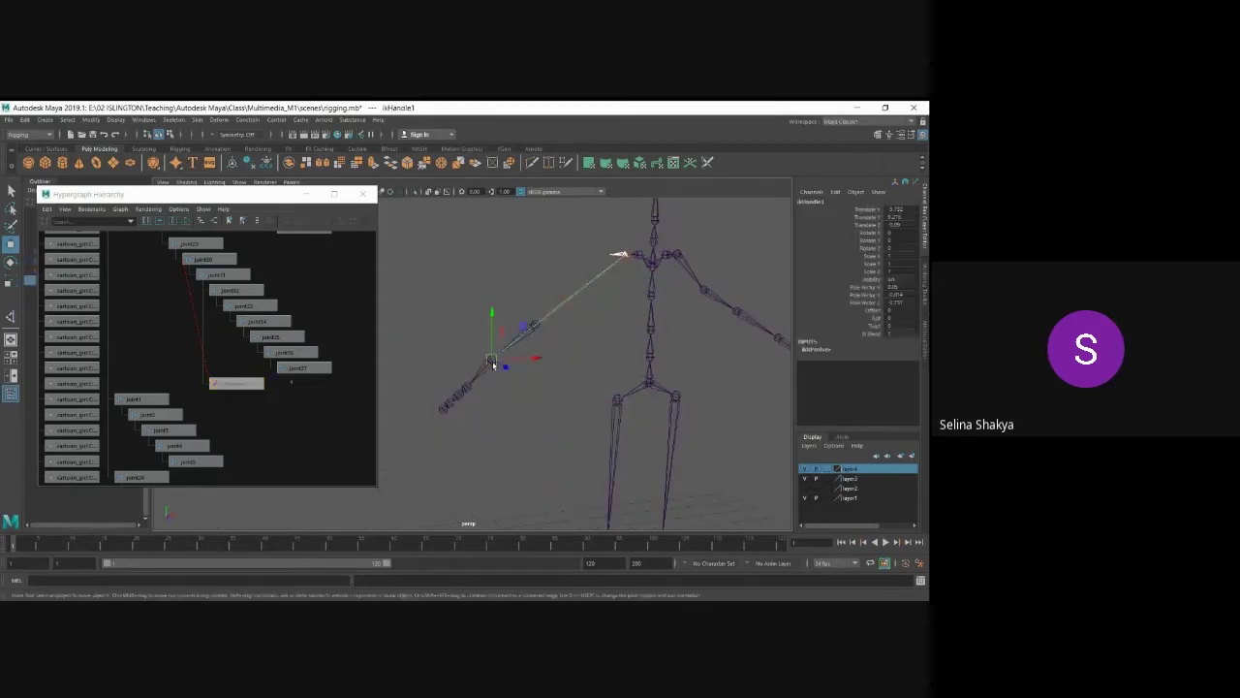
# - Clear the selection, close the Hypergraph Hierarchy editor and frame the arm's joint chain
pyautogui.click(553, 390)
pyautogui.click(364, 194)
pyautogui.scroll(3, 528, 387)
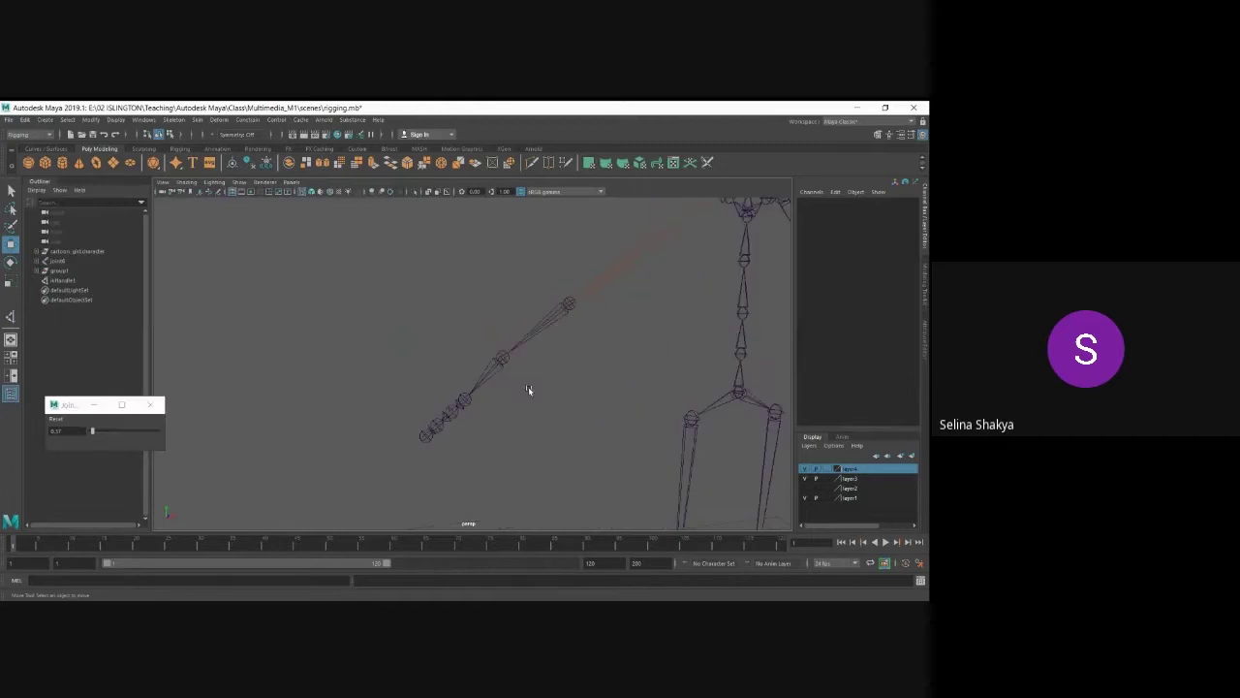
pyautogui.keyDown('alt'); pyautogui.moveTo(607, 344); pyautogui.dragTo(529, 409, button='middle'); pyautogui.keyUp('alt')
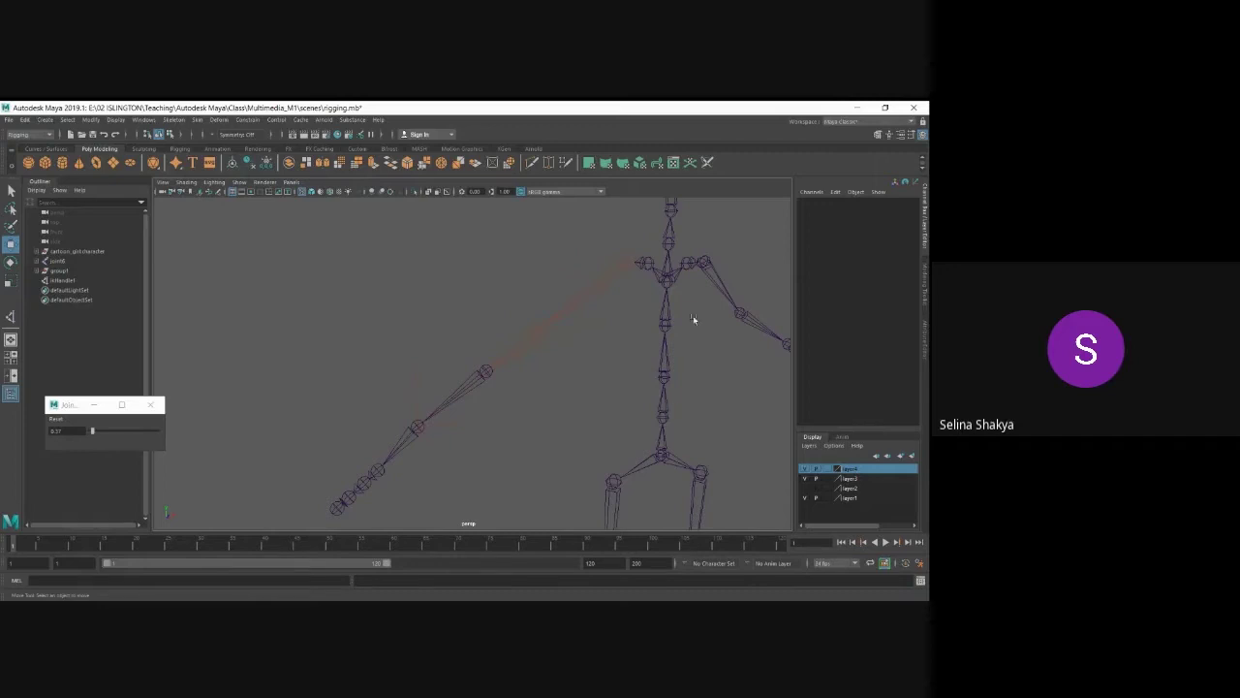
# - Select the arm's IK handle, try moving it and undo the move
pyautogui.moveTo(407, 349); pyautogui.dragTo(502, 371)
pyautogui.moveTo(435, 431); pyautogui.dragTo(461, 402)
pyautogui.hotkey('ctrl', 'z')
pyautogui.keyDown('alt'); pyautogui.moveTo(562, 414); pyautogui.dragTo(513, 431); pyautogui.keyUp('alt')
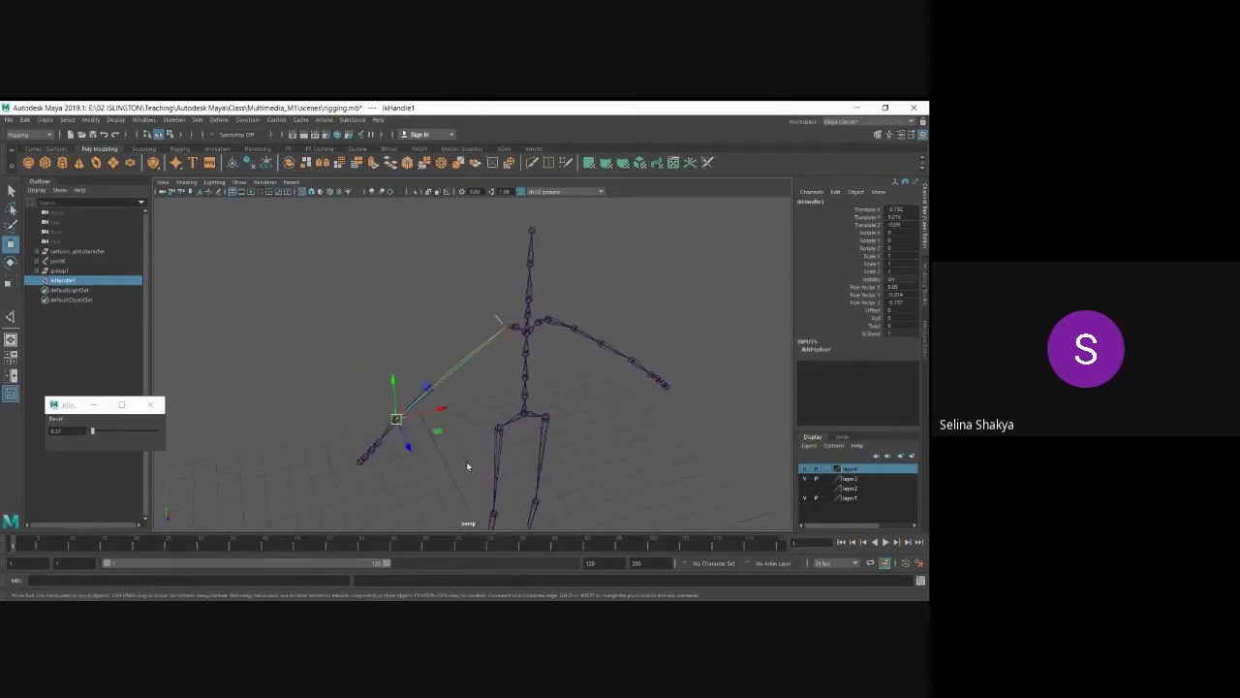
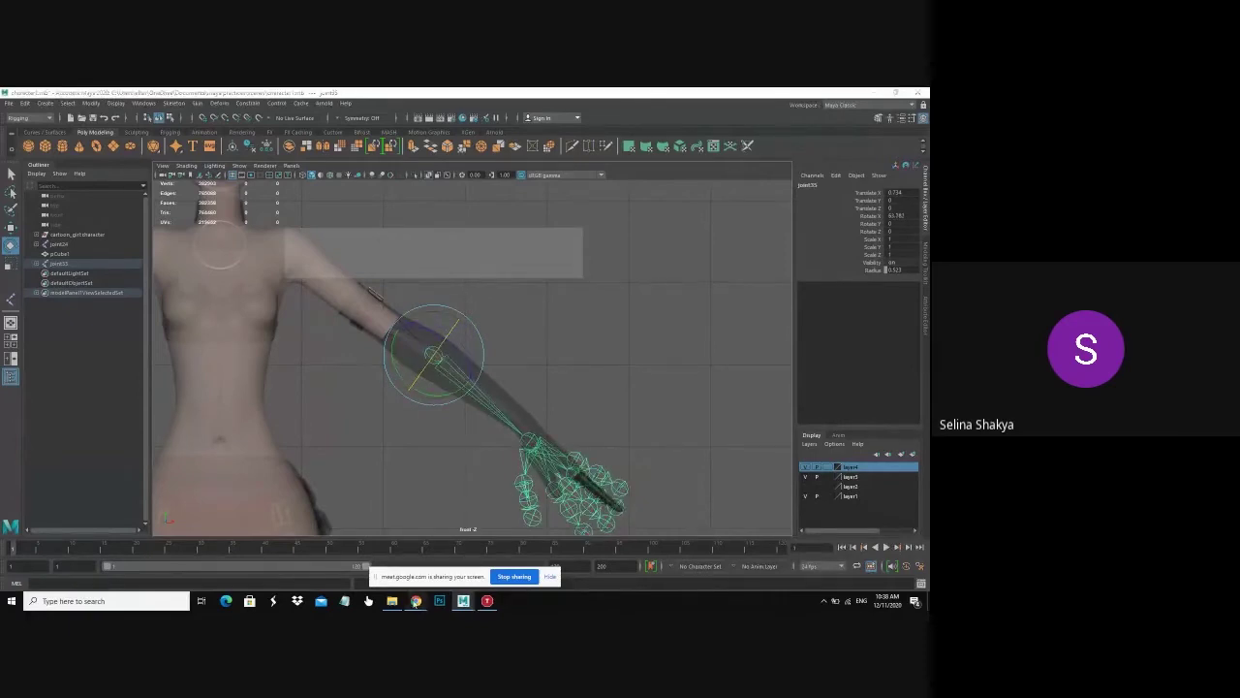
# - Switch to the Google Meet window, toggle the microphone and stop the screen sharing
pyautogui.moveTo(416, 601)
pyautogui.click(341, 570)
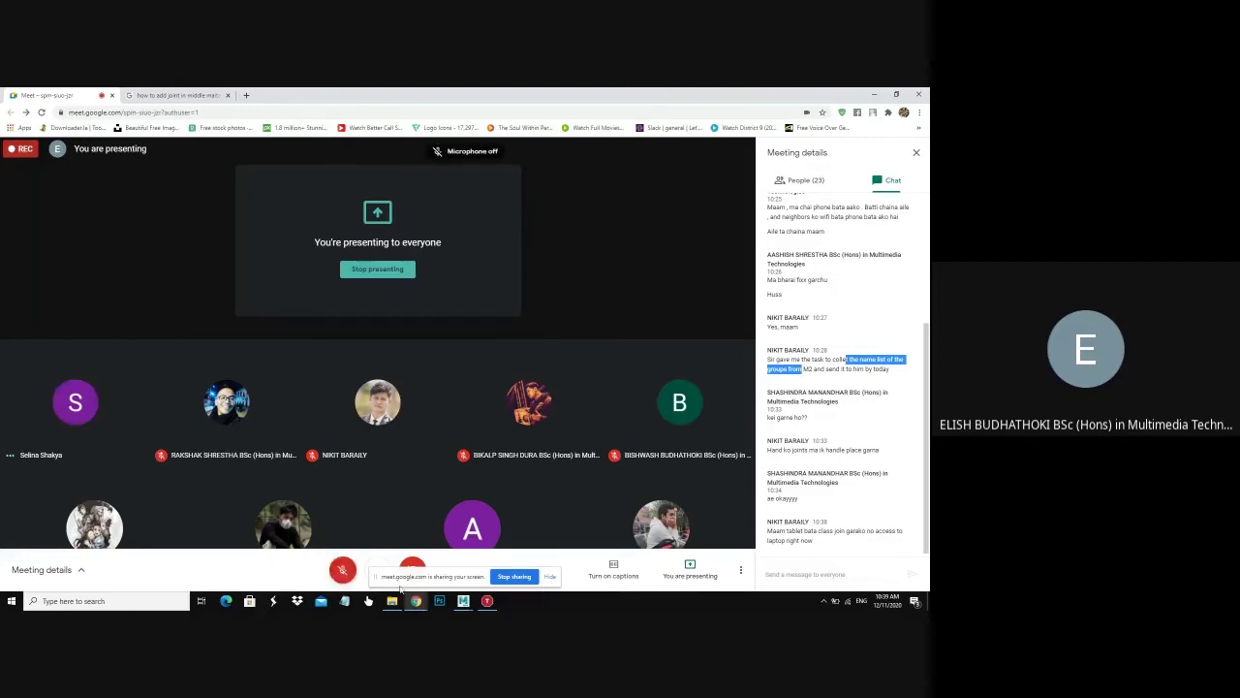
pyautogui.click(498, 579)
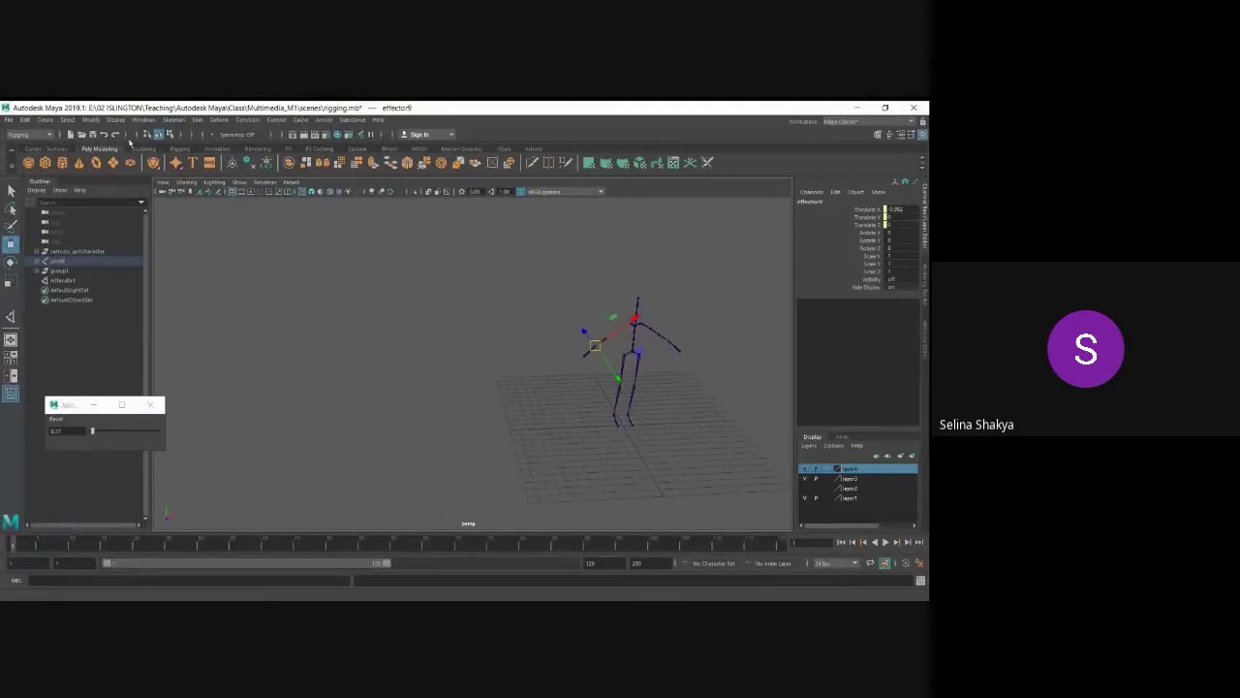
# - Draw a short straight test chain of joints along X in the top view, behind the character
pyautogui.click(175, 120)
pyautogui.click(190, 144)
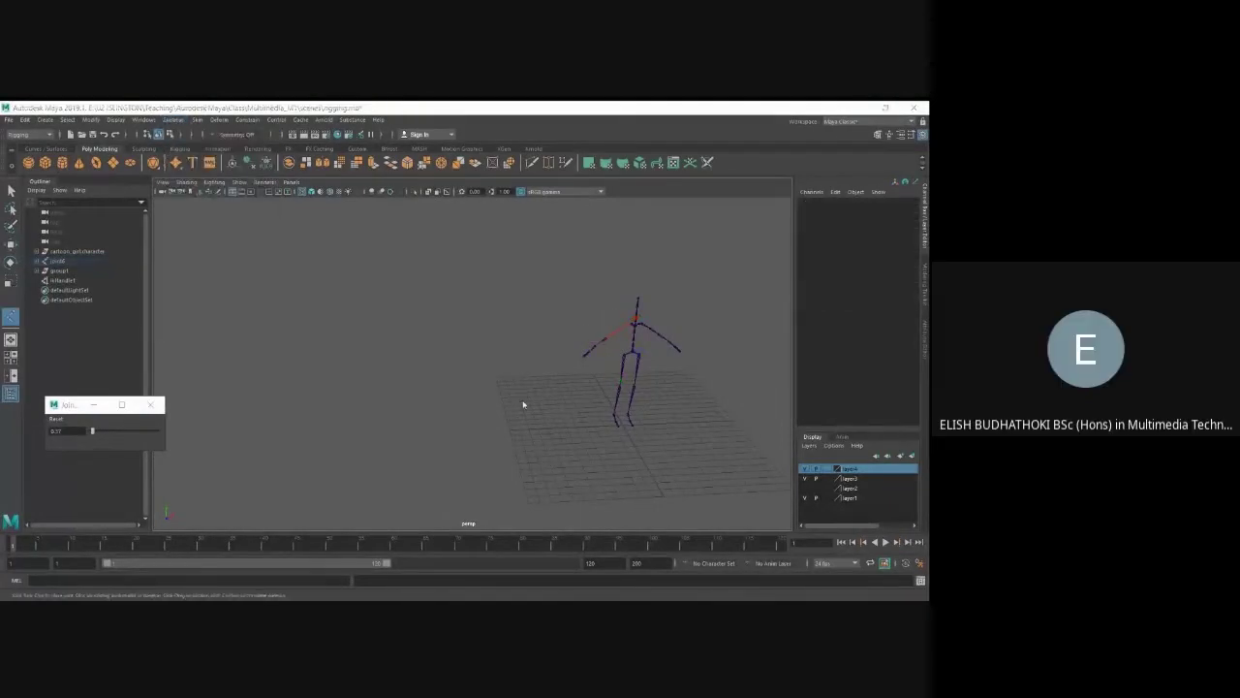
pyautogui.press('space')
pyautogui.press('space')
pyautogui.keyDown('alt'); pyautogui.moveTo(396, 347); pyautogui.dragTo(422, 410, button='middle'); pyautogui.keyUp('alt')
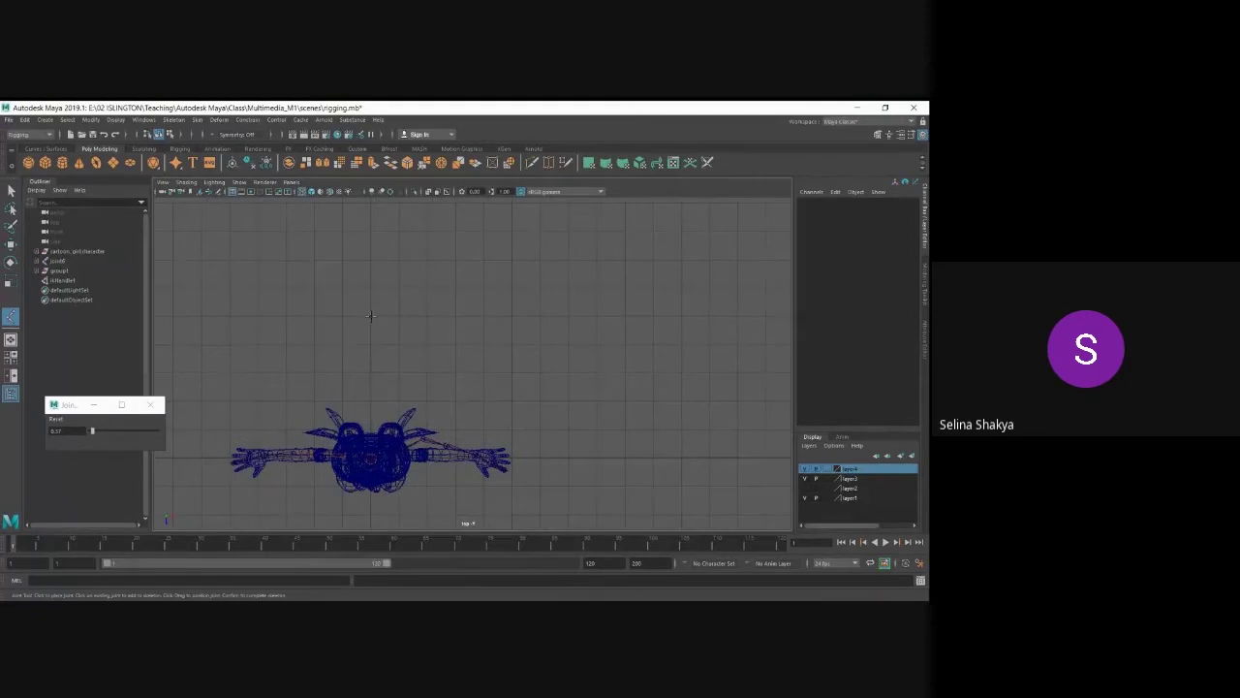
pyautogui.click(370, 315)
pyautogui.click(427, 315)
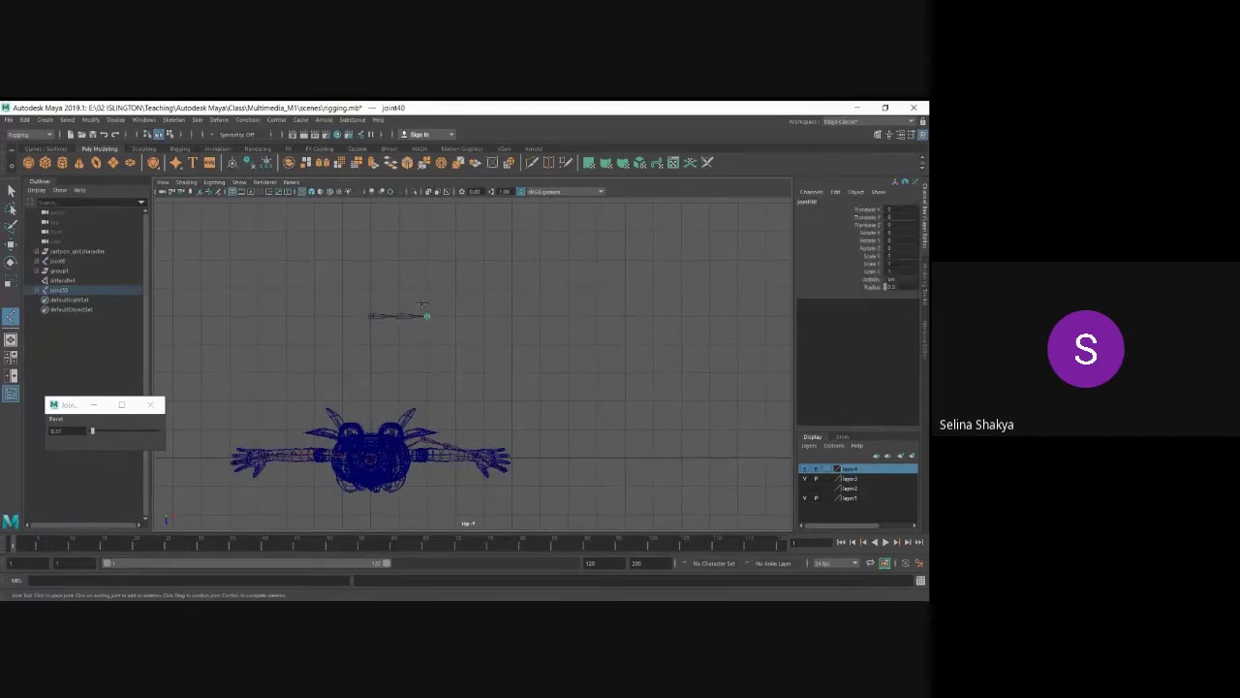
# - Extend the test chain with grid-snapped joints in a stepped path and delete the whole chain
pyautogui.click(194, 136)
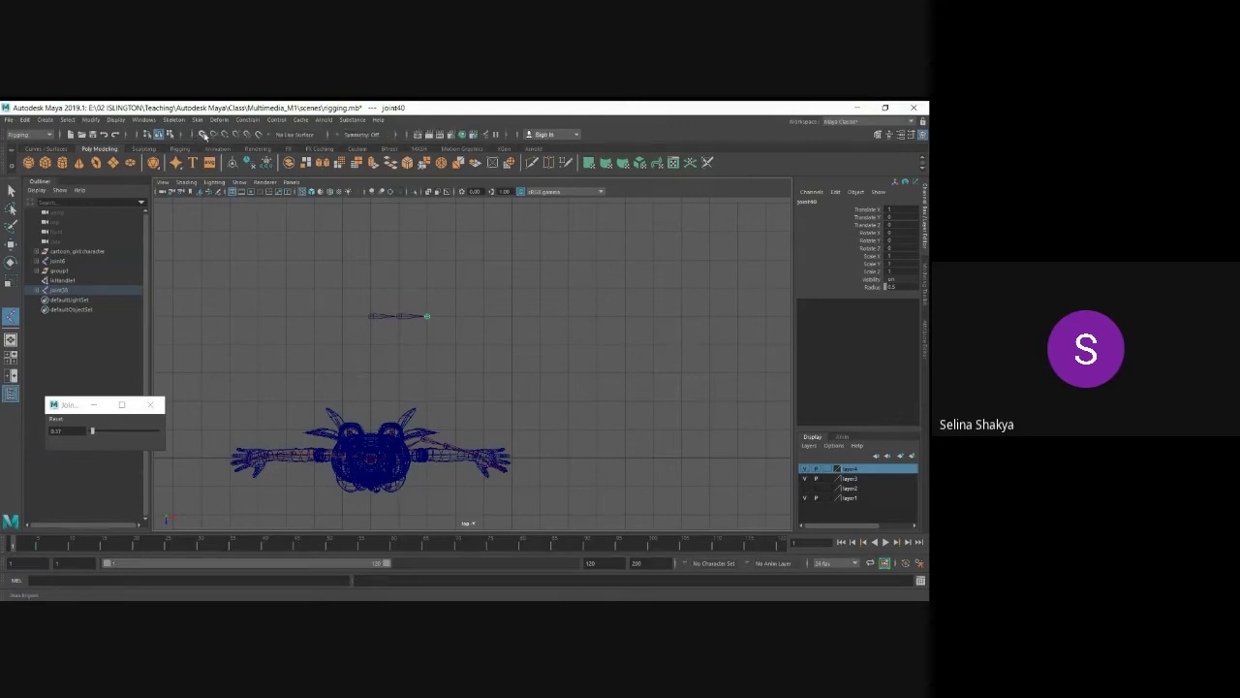
pyautogui.click(202, 134)
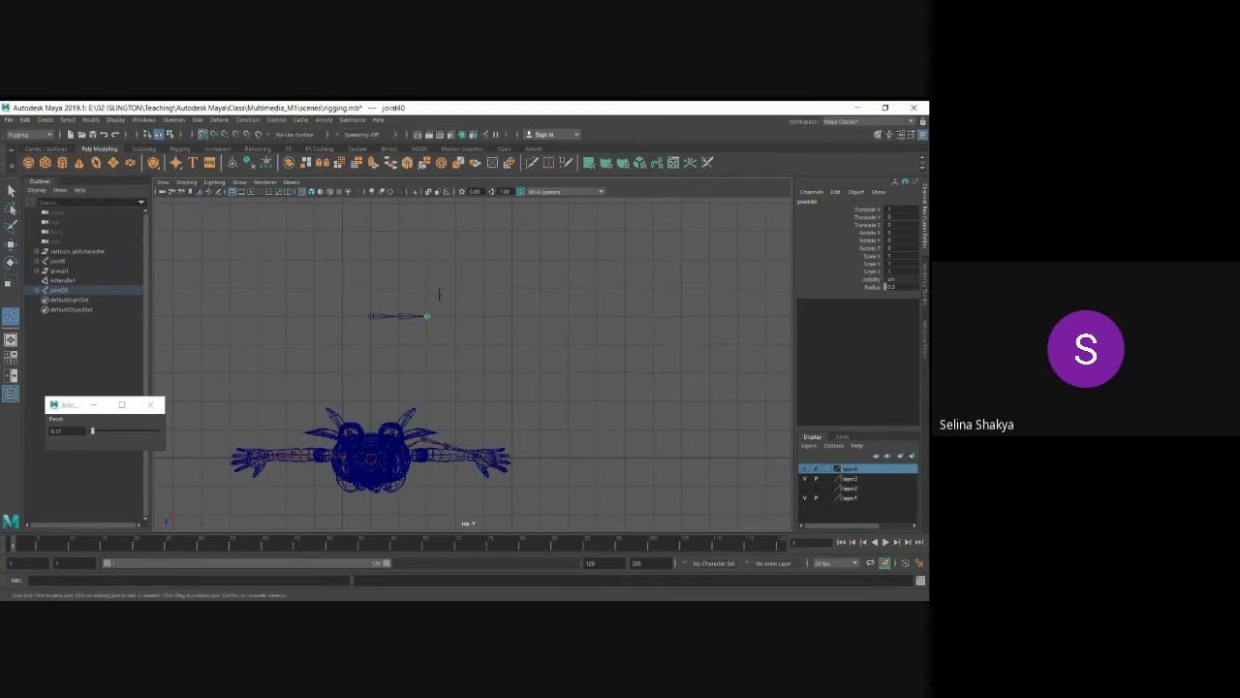
pyautogui.click(426, 288)
pyautogui.click(454, 288)
pyautogui.click(454, 312)
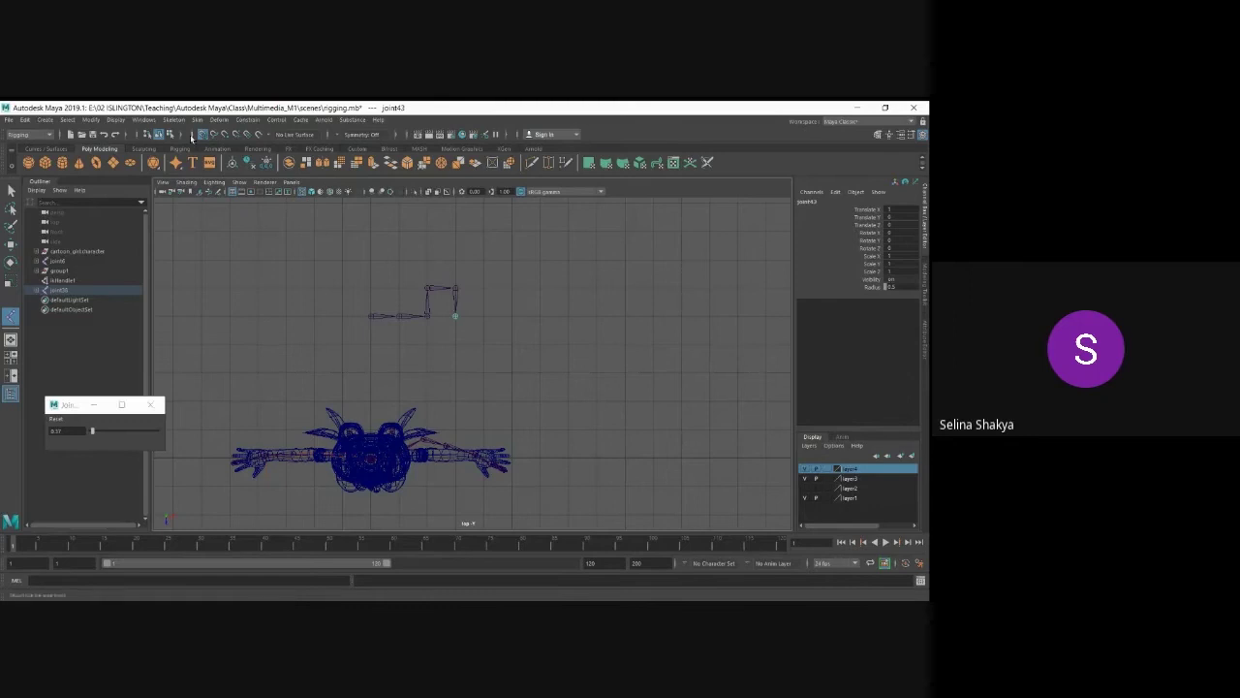
pyautogui.click(479, 317)
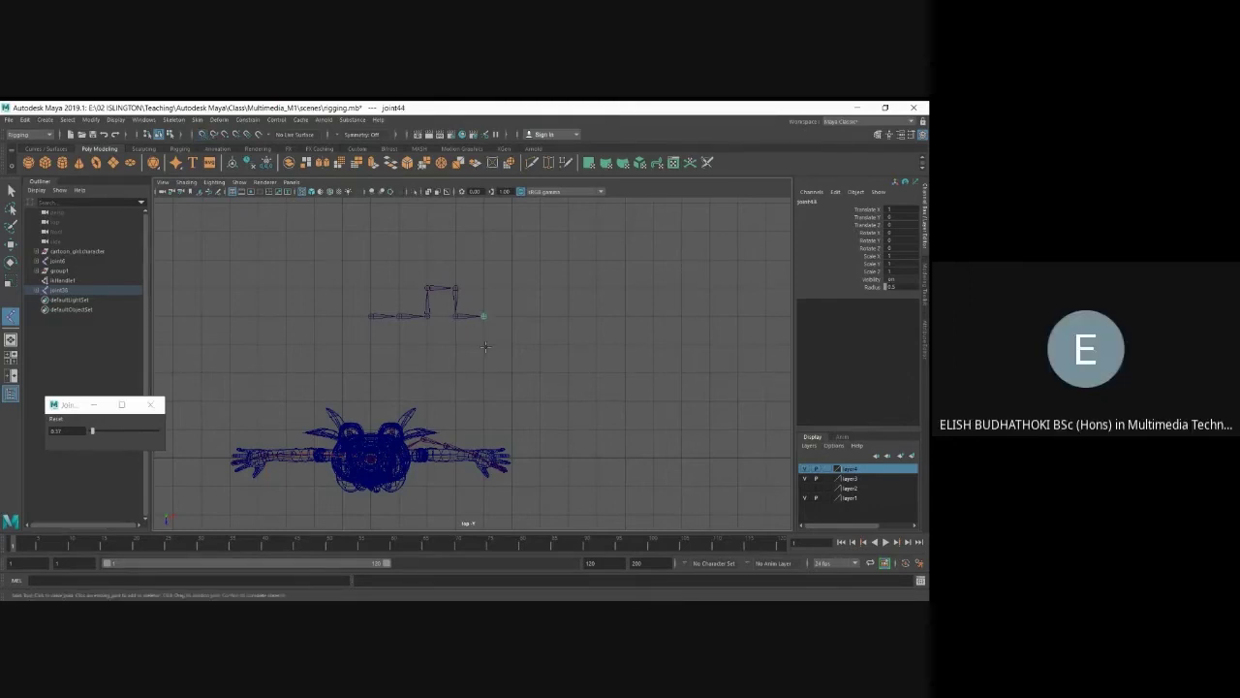
pyautogui.press('w')
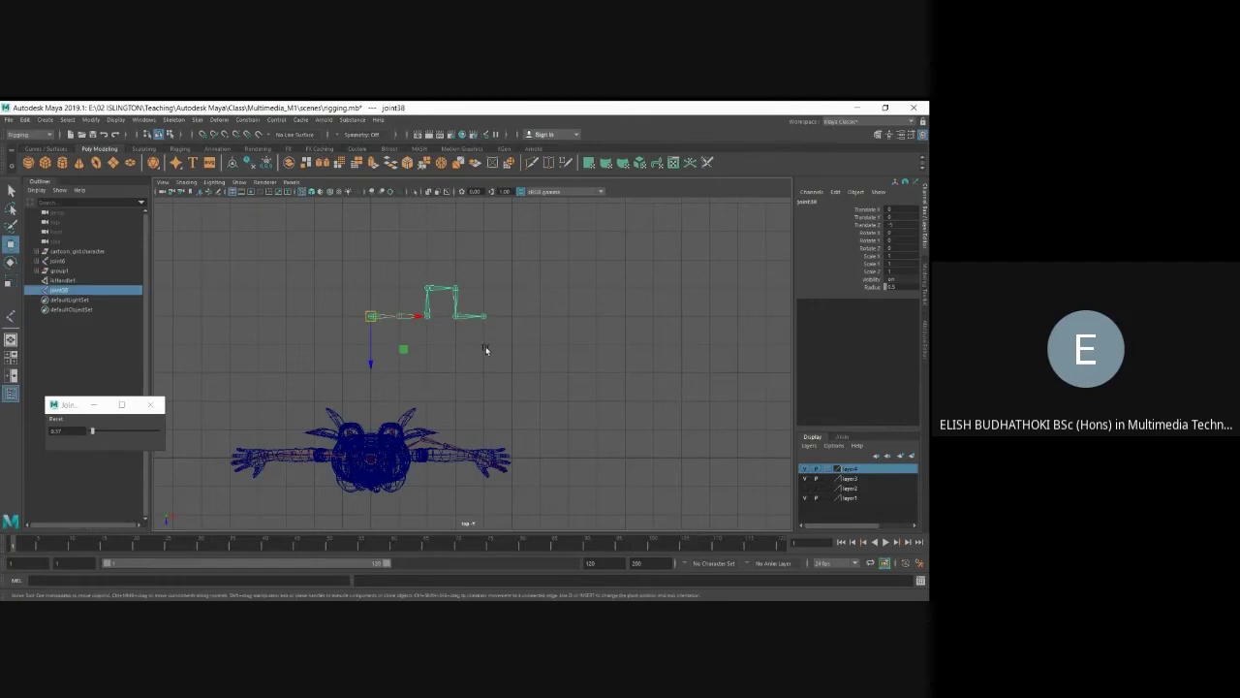
pyautogui.press('Delete')
# - Create a polygon cube and undo the stray joint placed with the active Joint tool
pyautogui.click(10, 316)
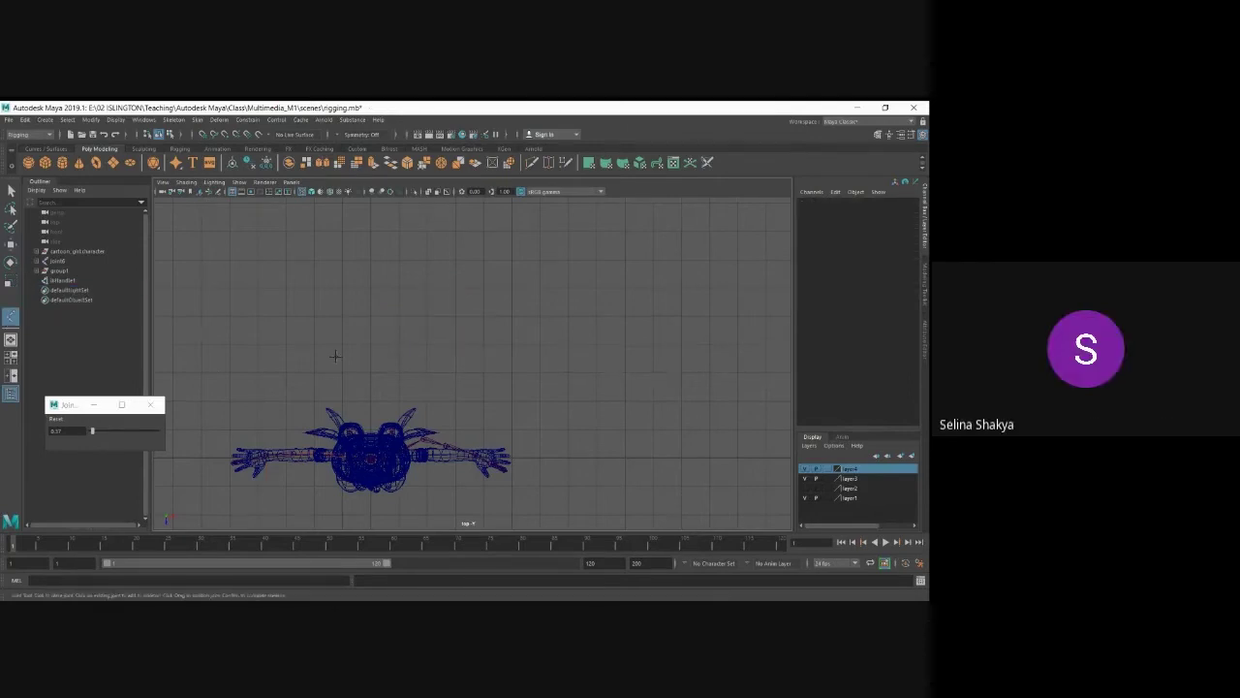
pyautogui.scroll(2, 336, 355)
pyautogui.click(44, 163)
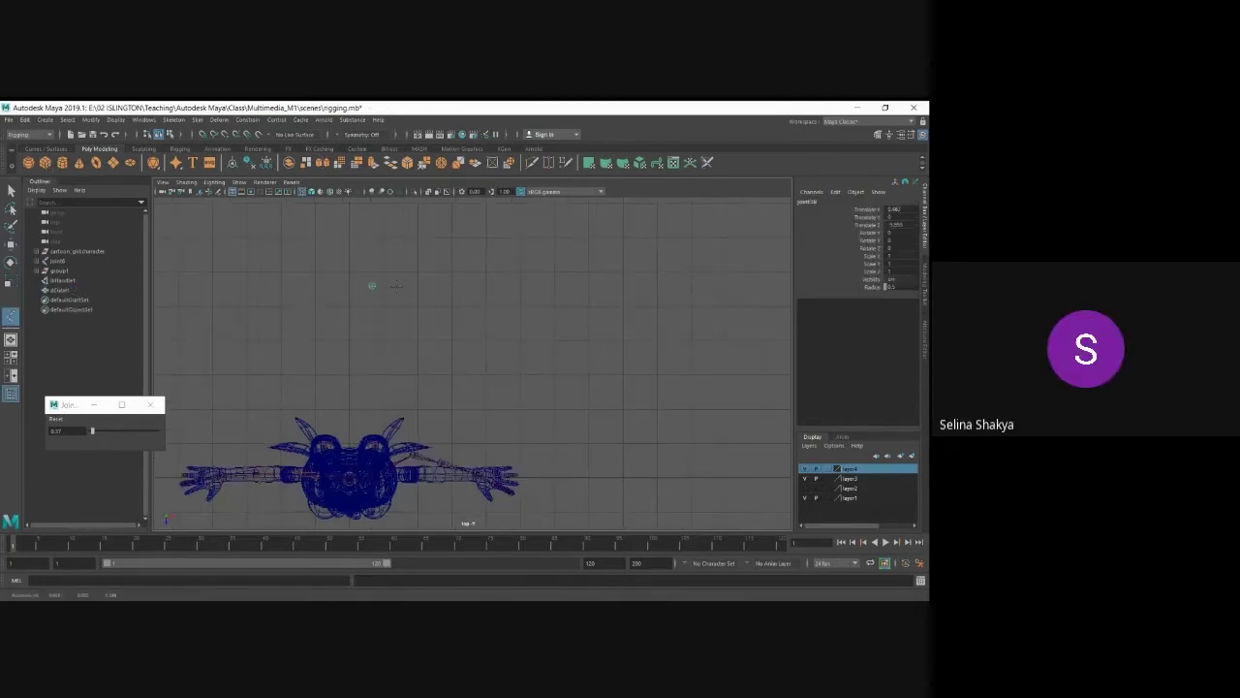
pyautogui.hotkey('ctrl', 'z')
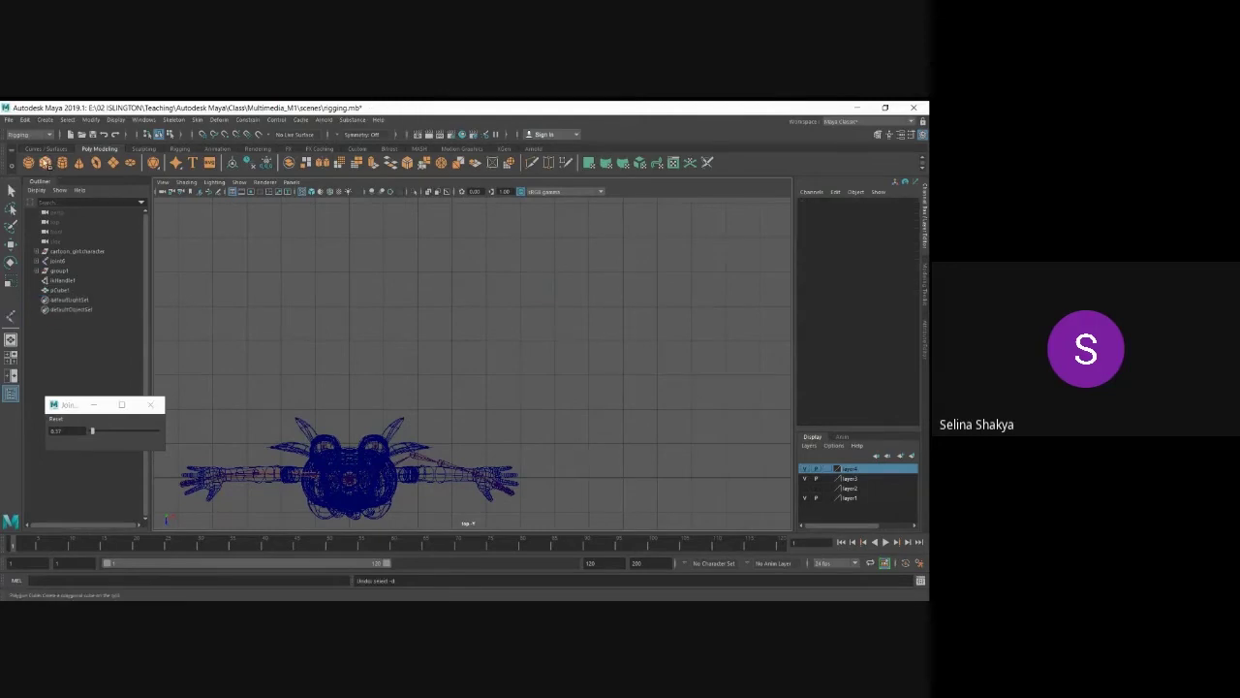
# - Create a second polygon cube and move it along Z to the empty grid area behind the character
pyautogui.click(45, 163)
pyautogui.press('w')
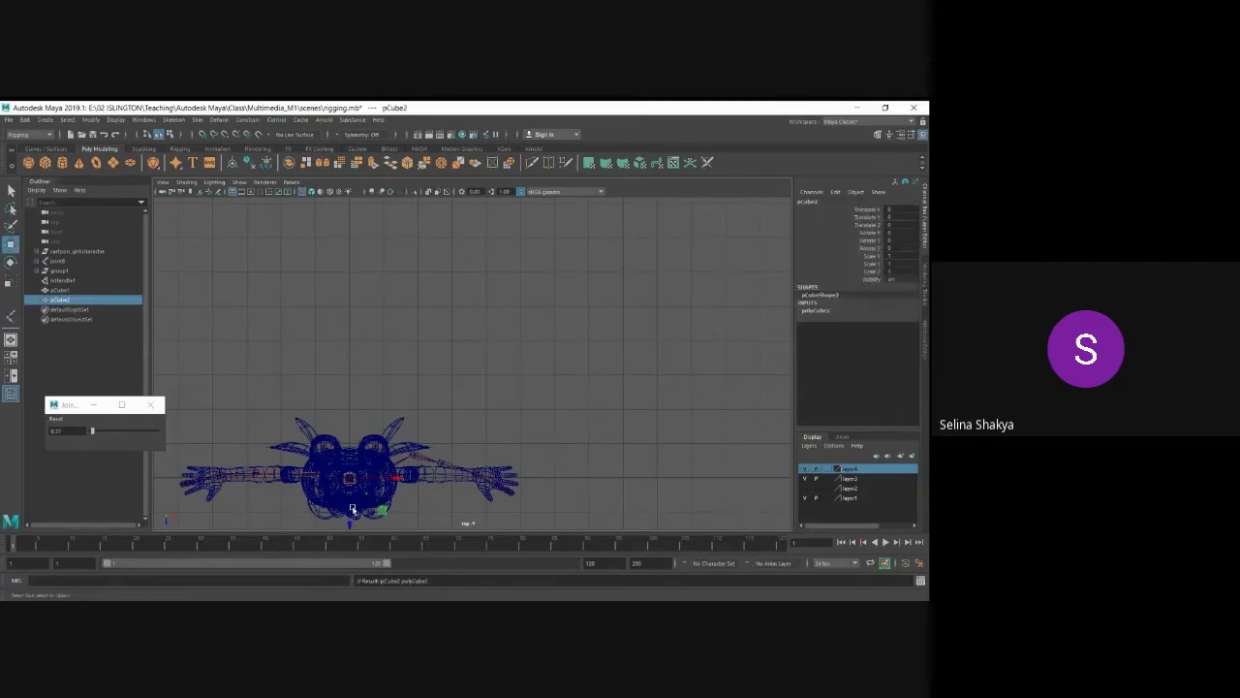
pyautogui.moveTo(352, 507); pyautogui.dragTo(346, 327)
# - Stretch the second cube into a long bar by moving one side along X, and return to object mode
pyautogui.moveTo(350, 284); pyautogui.dragTo(330, 274, button='right')
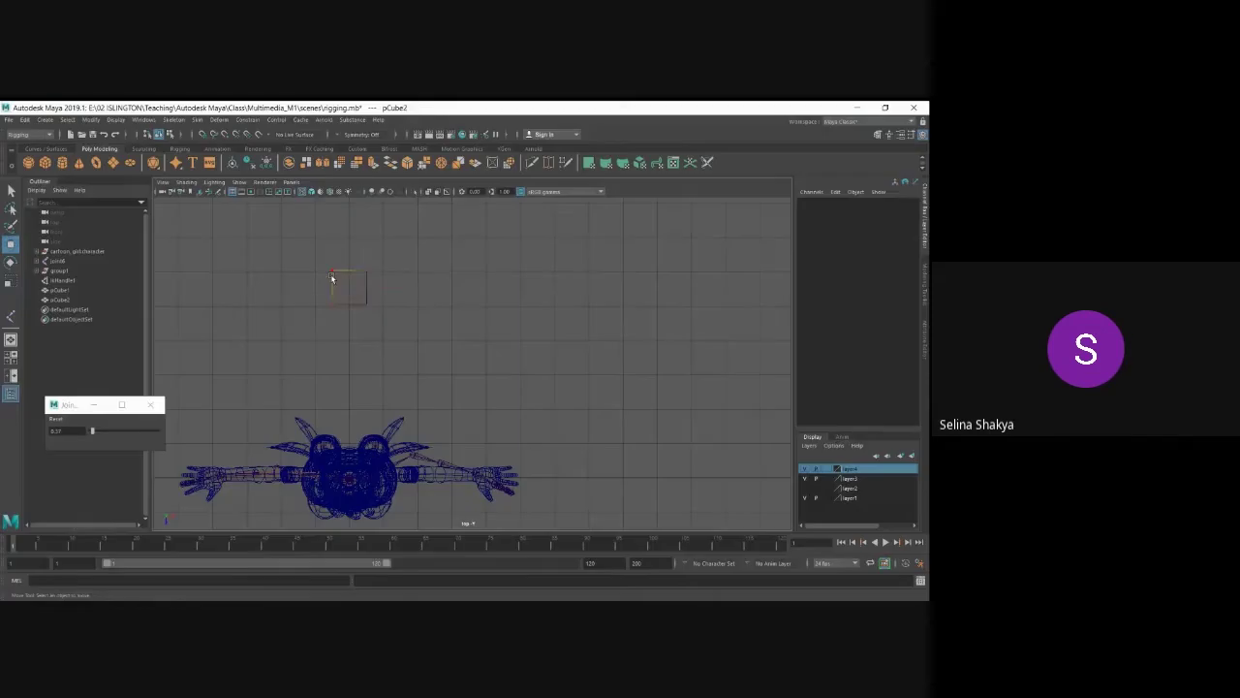
pyautogui.click(366, 287)
pyautogui.moveTo(414, 288); pyautogui.dragTo(643, 289)
pyautogui.moveTo(531, 269); pyautogui.dragTo(581, 258, button='right')
# - Move the whole bar slightly along X so its short edge lines up with the central grid line
pyautogui.click(10, 317)
pyautogui.scroll(2, 432, 326)
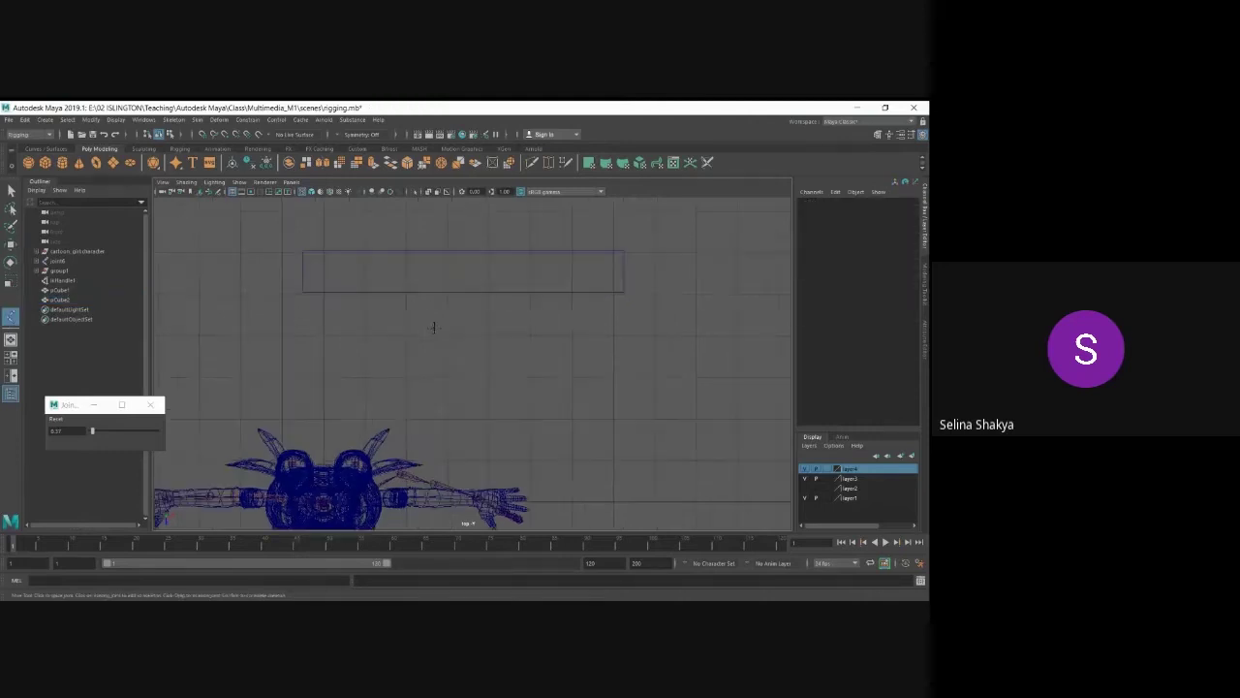
pyautogui.keyDown('alt'); pyautogui.moveTo(432, 326); pyautogui.dragTo(435, 382, button='middle'); pyautogui.keyUp('alt')
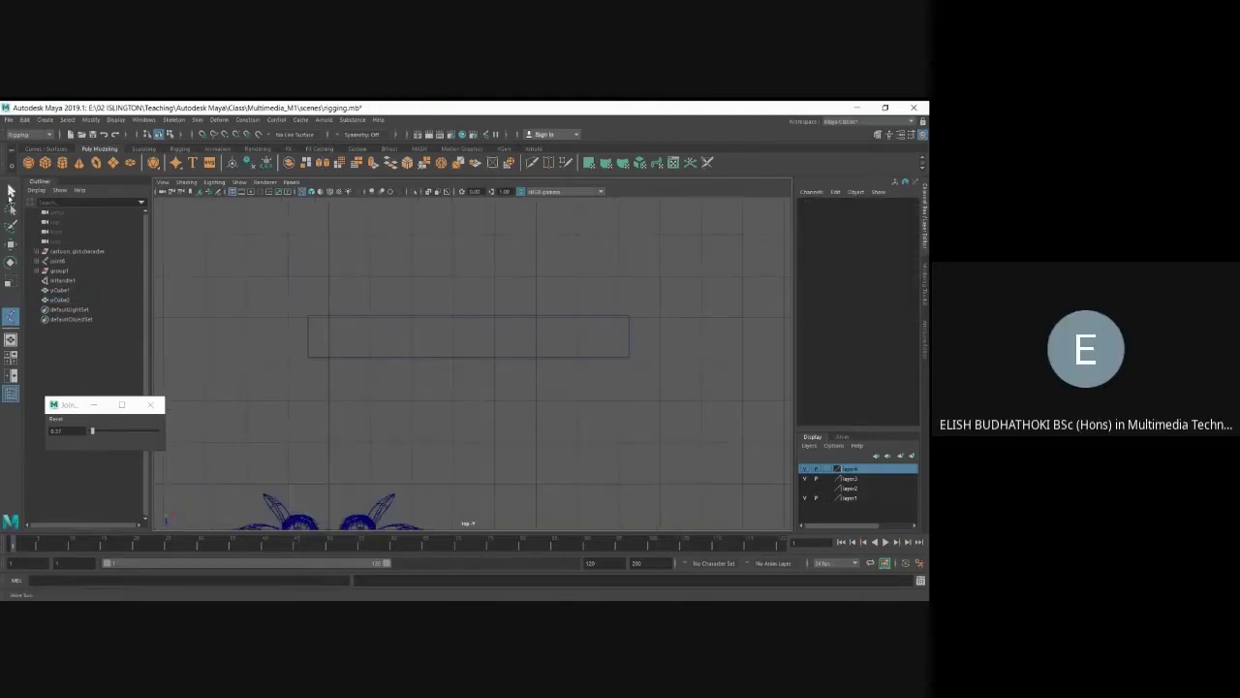
pyautogui.press('q')
pyautogui.click(421, 346)
pyautogui.press('w')
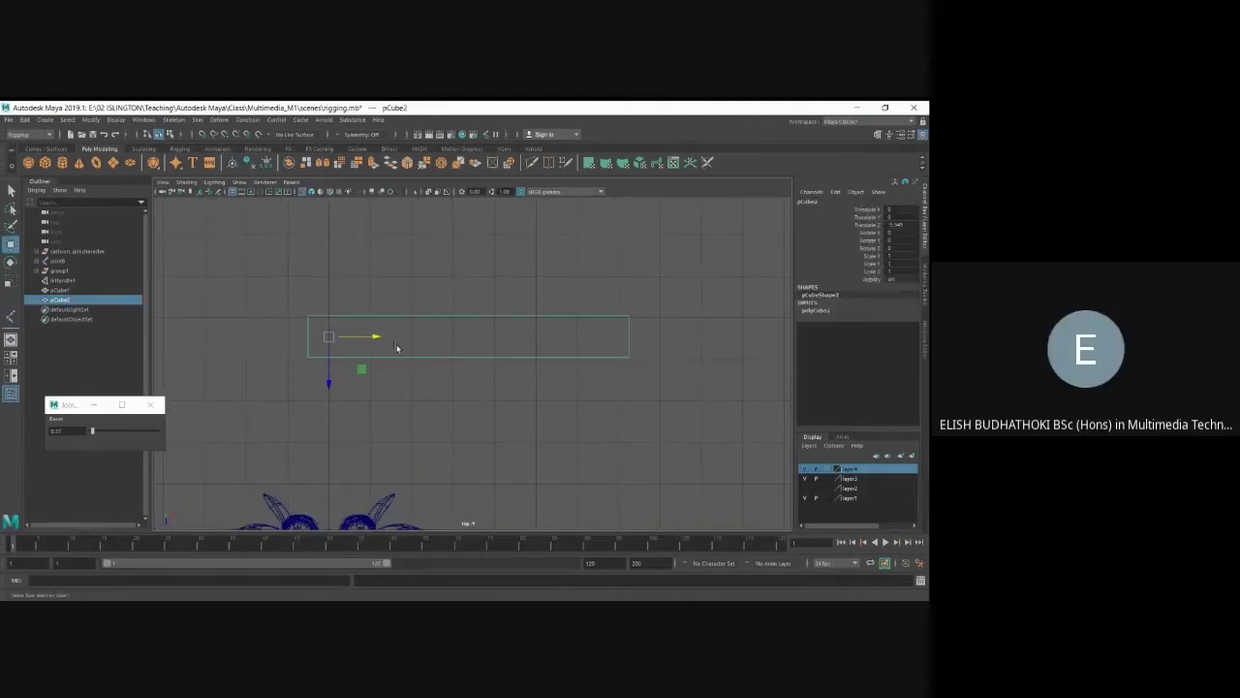
pyautogui.moveTo(376, 337); pyautogui.dragTo(396, 337)
# - Draw a chain of four grid-snapped joints along the bar's long edge and complete it
pyautogui.press('y')
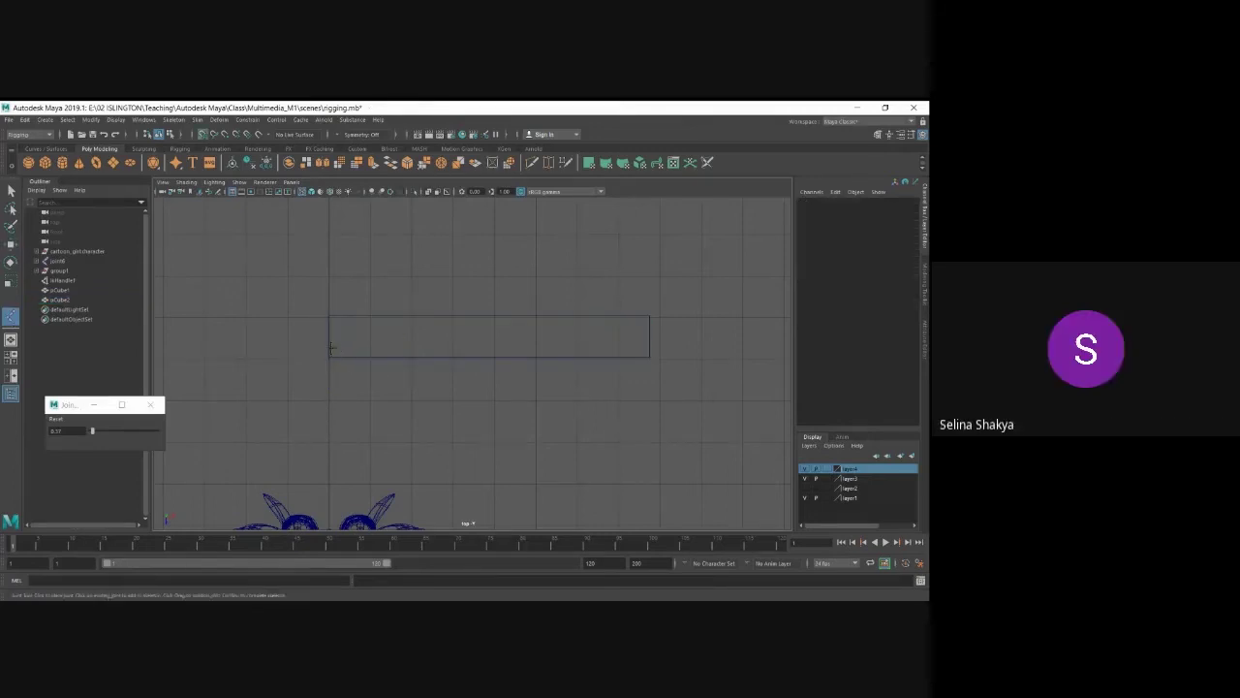
pyautogui.click(331, 348)
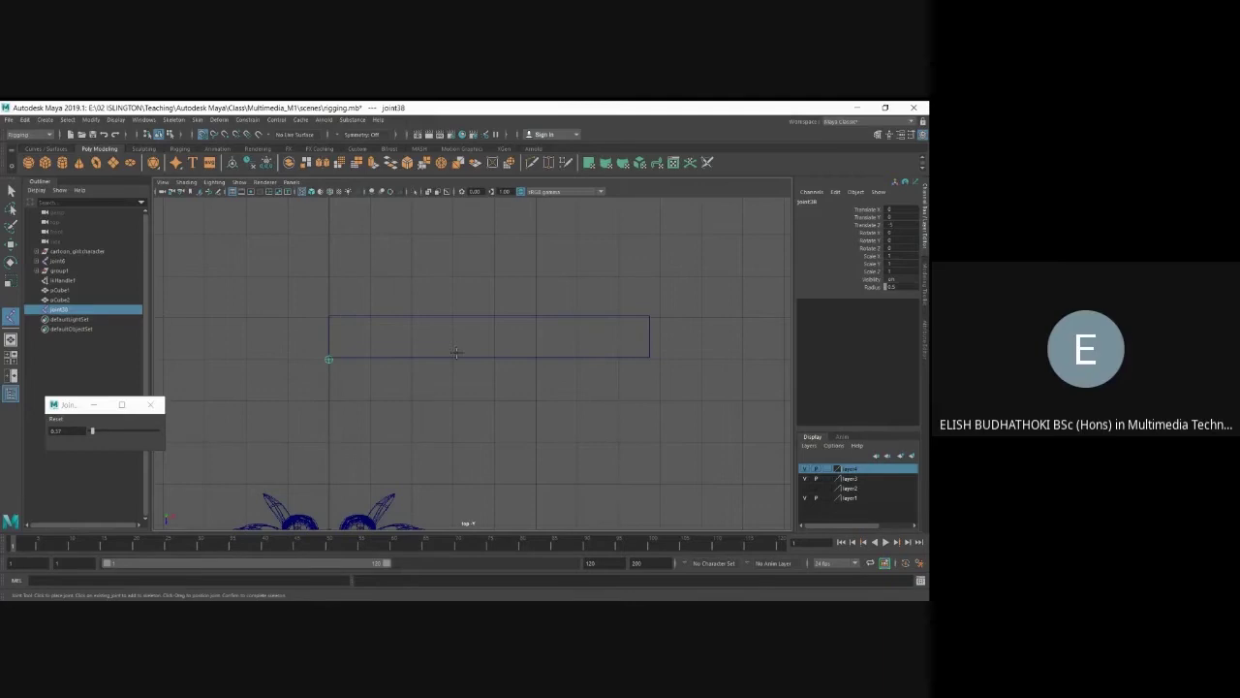
pyautogui.click(462, 351)
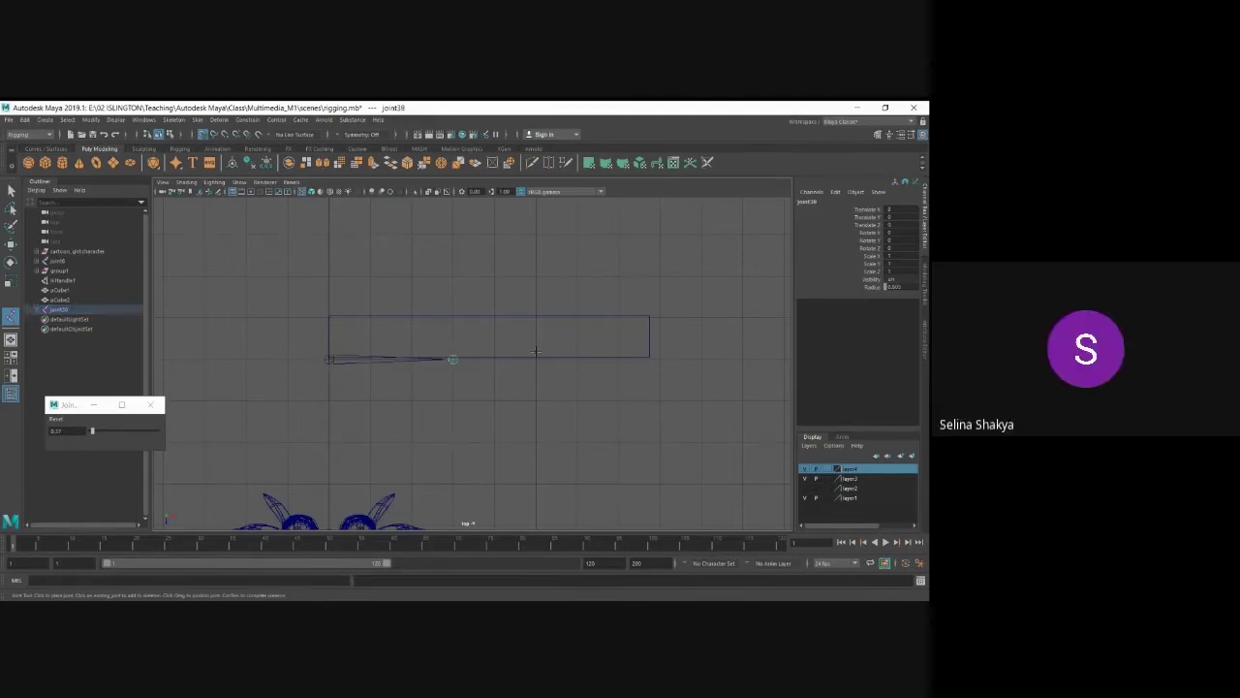
pyautogui.click(536, 357)
pyautogui.click(659, 356)
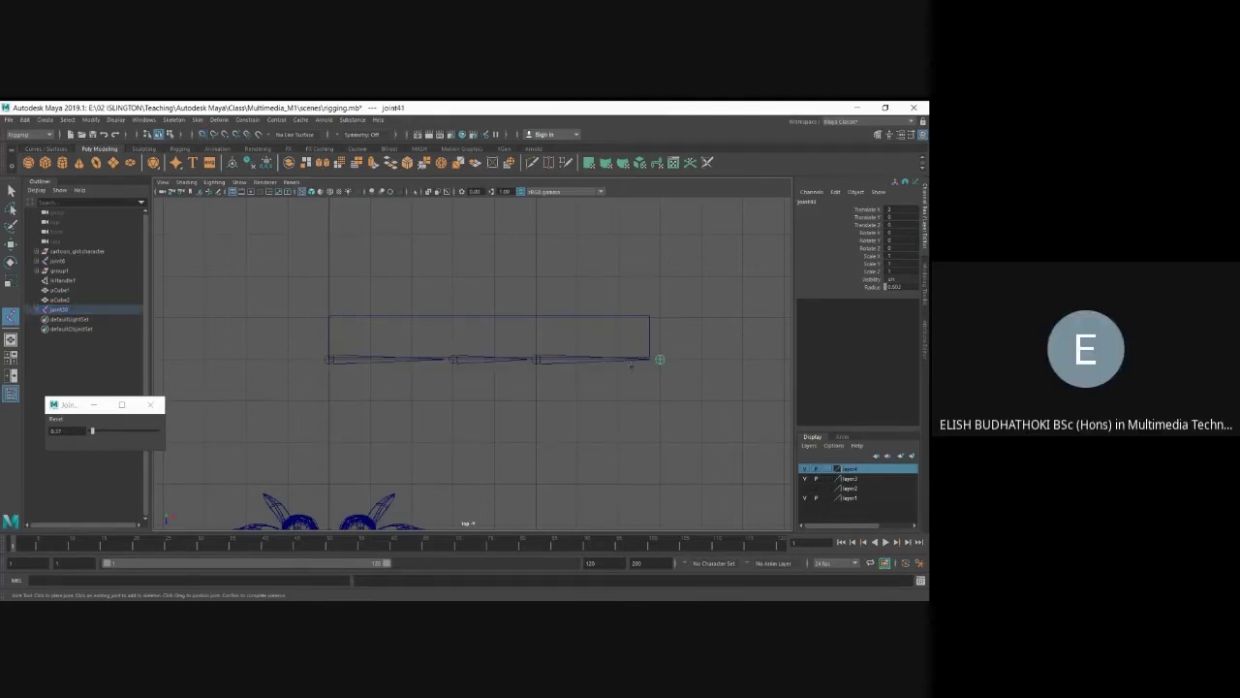
pyautogui.press('Return')
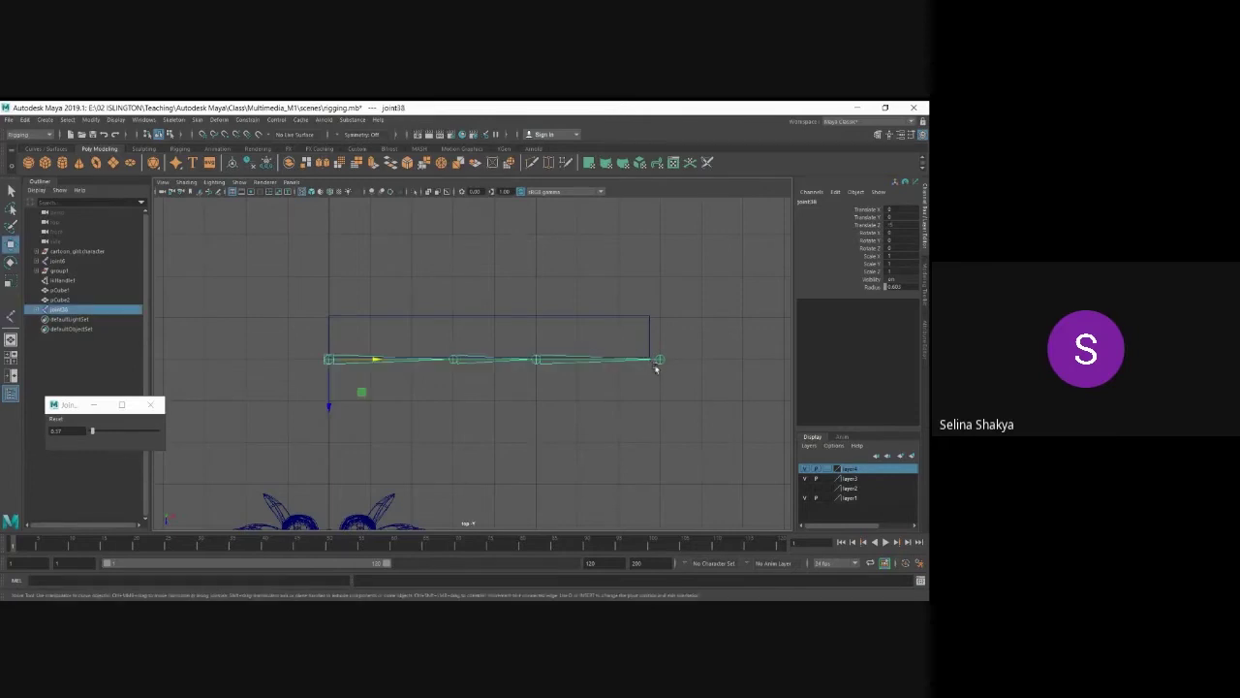
# - Move the chain's end joint back along X to the bar's far corner
pyautogui.click(659, 362)
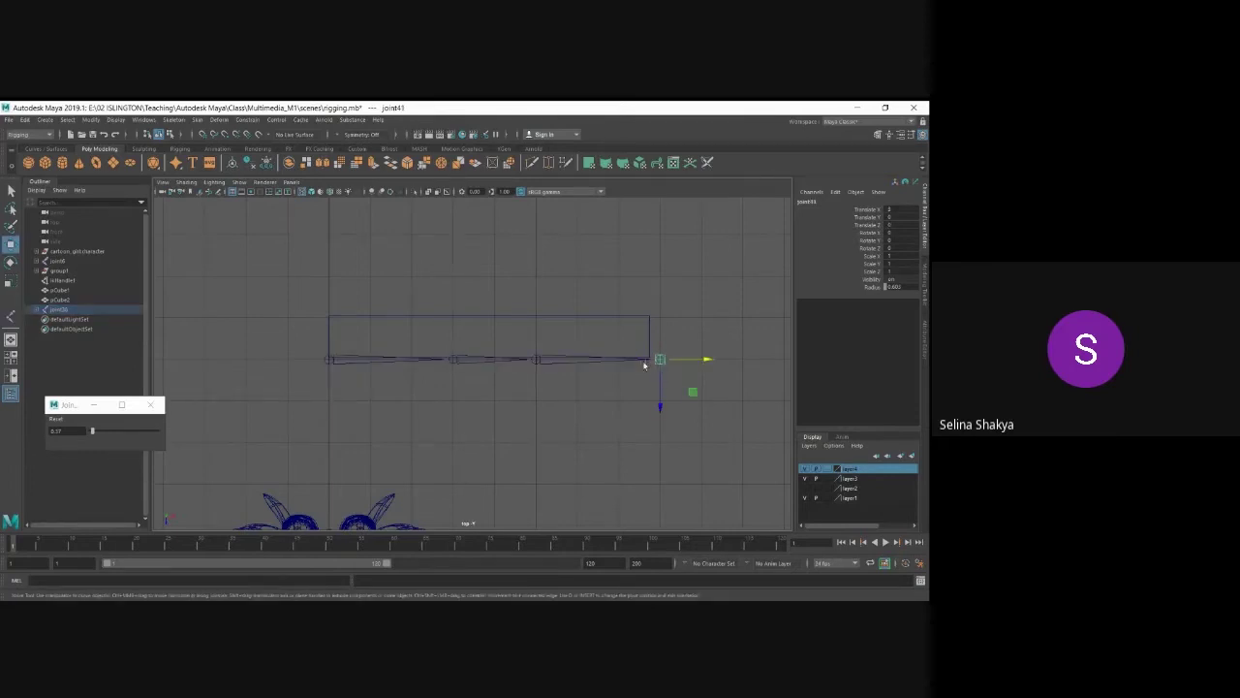
pyautogui.press('w')
pyautogui.moveTo(659, 360); pyautogui.dragTo(630, 349)
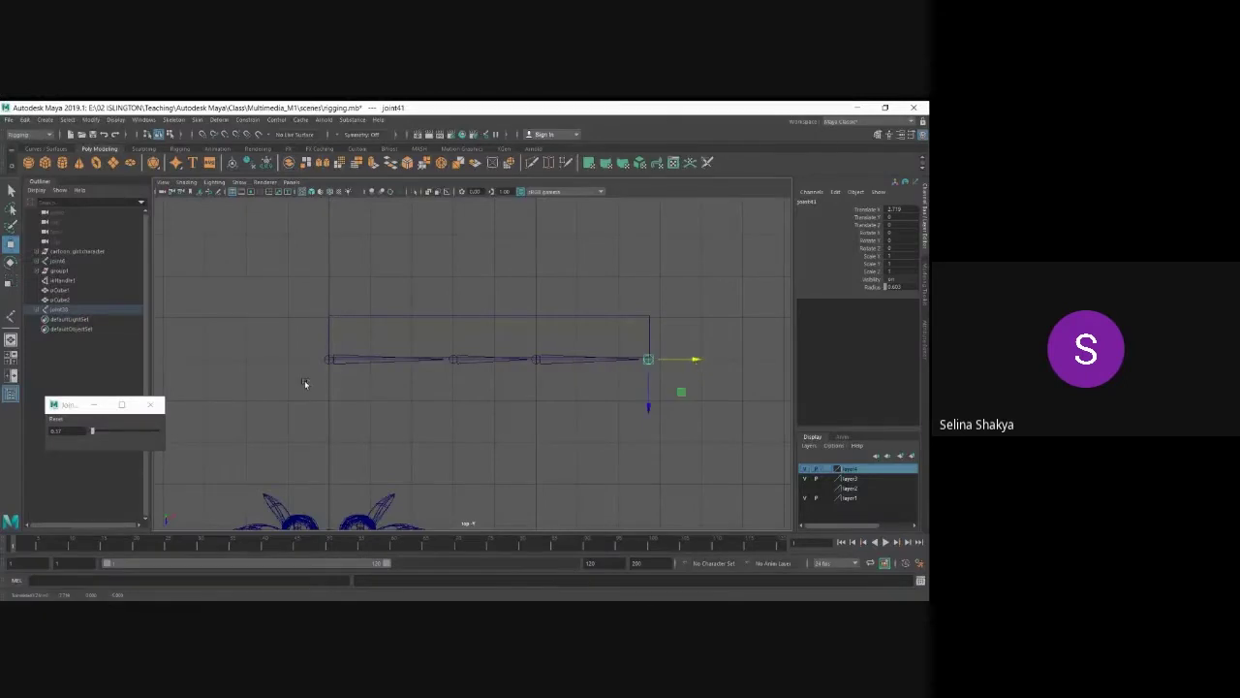
# - Select the chain's root joint and raise the whole chain along Y to the character's shoulder height in the perspective view
pyautogui.click(335, 360)
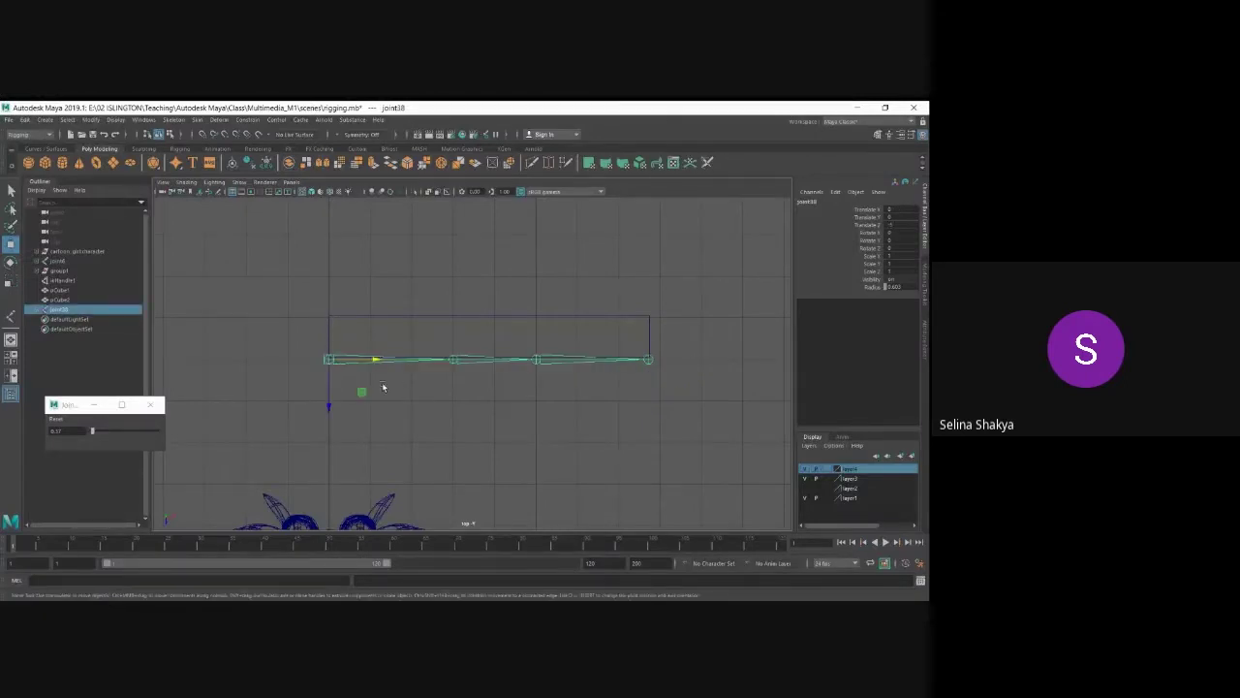
pyautogui.press('space')
pyautogui.press('space')
pyautogui.press('space')
pyautogui.press('space')
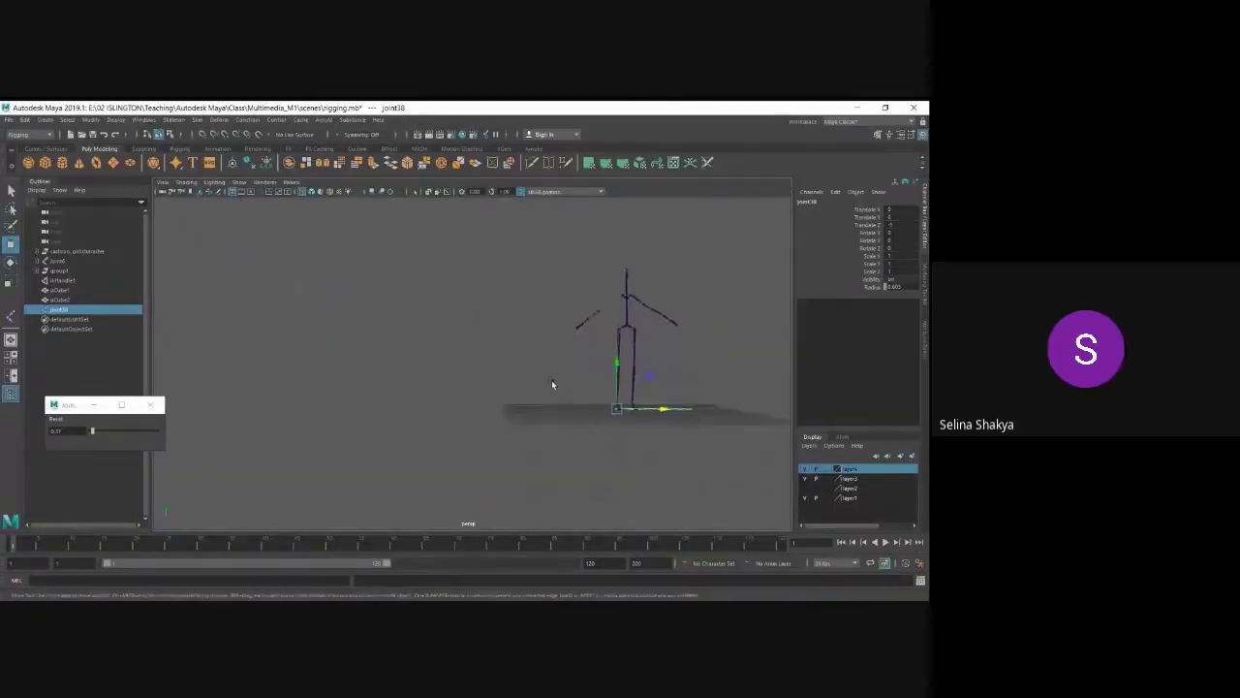
pyautogui.press('f')
pyautogui.moveTo(443, 407); pyautogui.dragTo(441, 300)
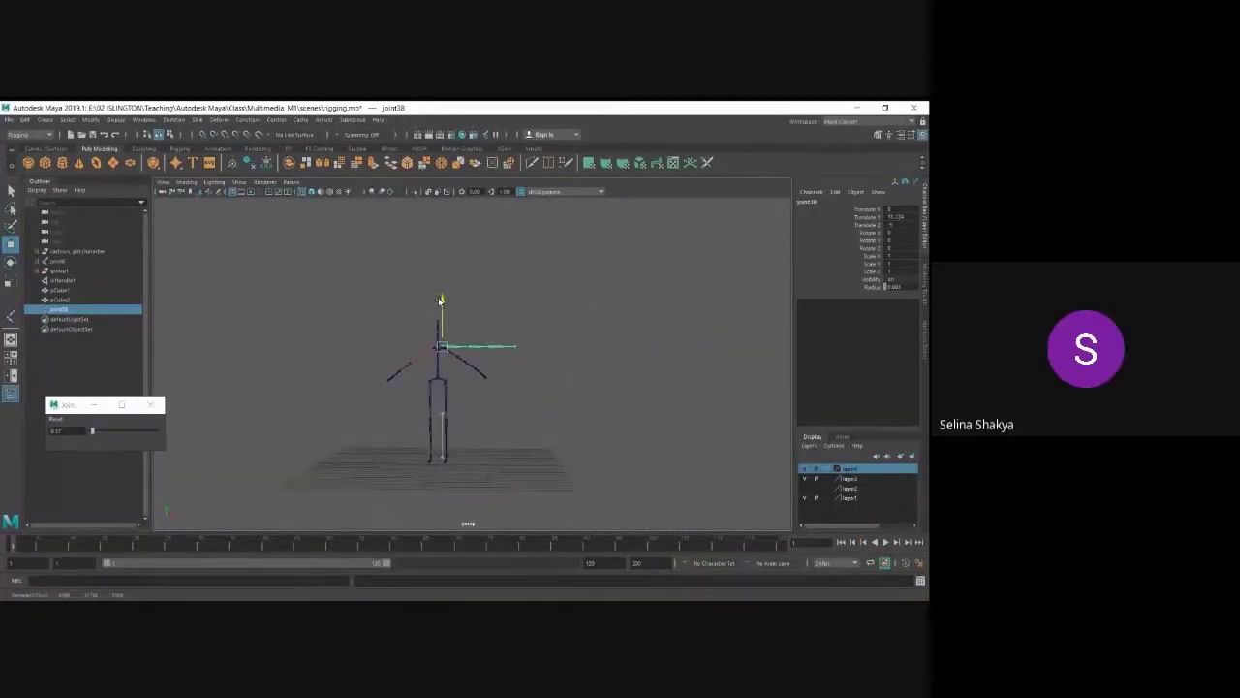
# - Move the four-joint chain along X clear of the character and undo a trial rotation of its root joint
pyautogui.moveTo(483, 346); pyautogui.dragTo(384, 425)
pyautogui.press('e')
pyautogui.hotkey('ctrl', 'z')
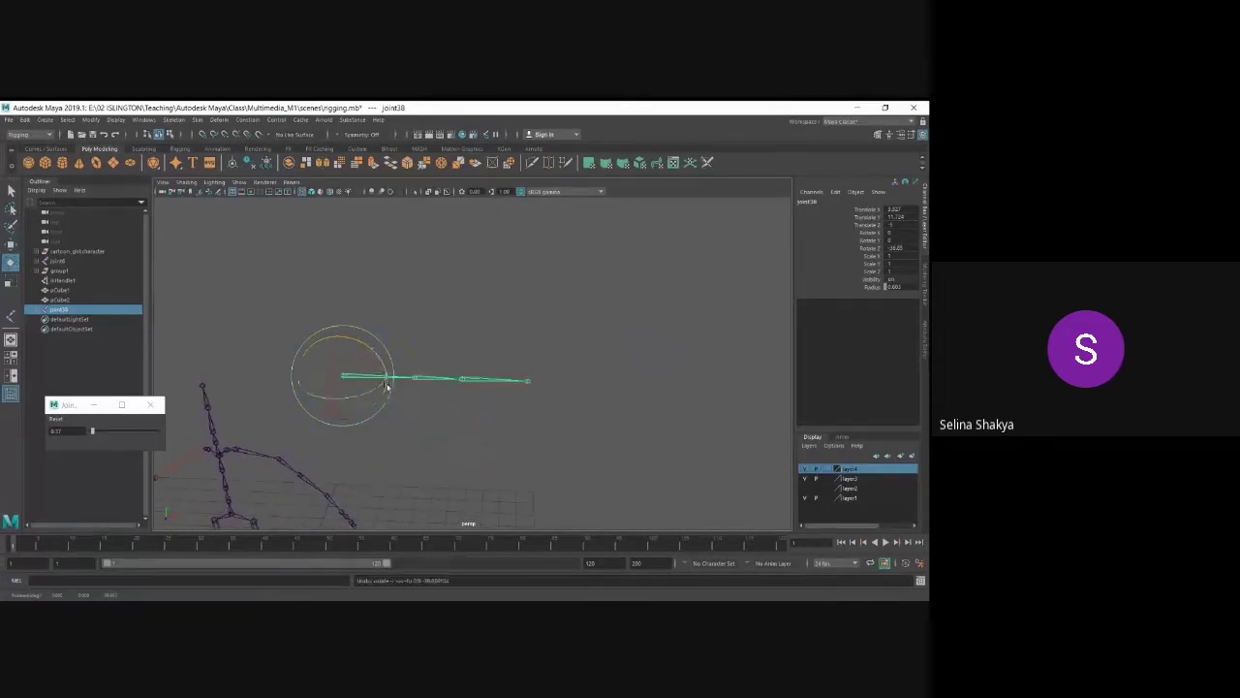
# - Step between the chain's first two joints and rotate the root so the whole chain swings downward, about -22° in Z
pyautogui.press('f')
pyautogui.press('Down')
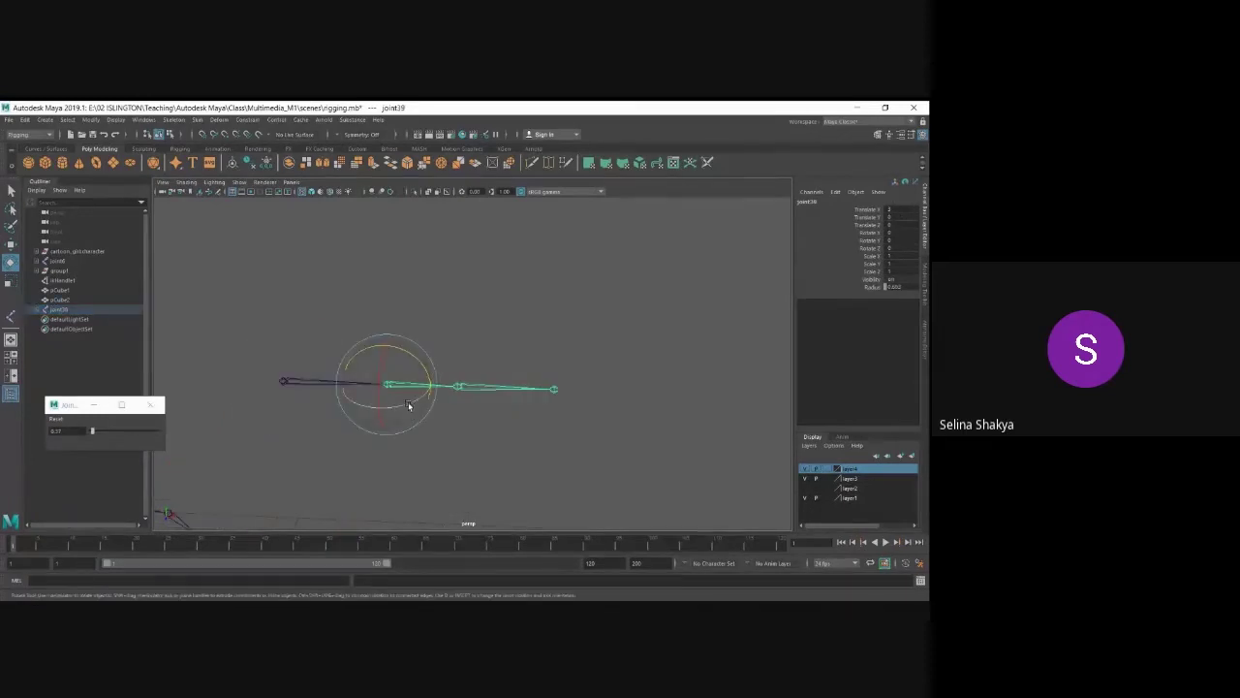
pyautogui.press('Up')
pyautogui.moveTo(335, 415); pyautogui.dragTo(395, 407)
pyautogui.press('Down')
pyautogui.press('Up')
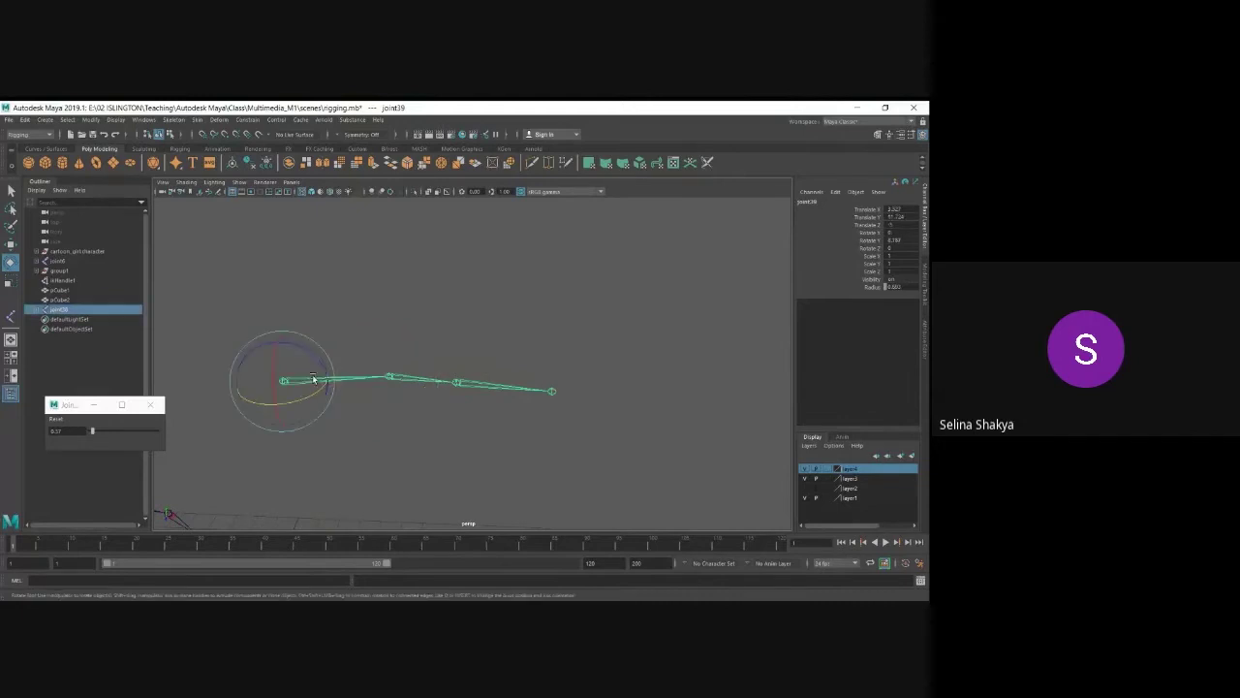
pyautogui.moveTo(321, 359); pyautogui.dragTo(400, 462)
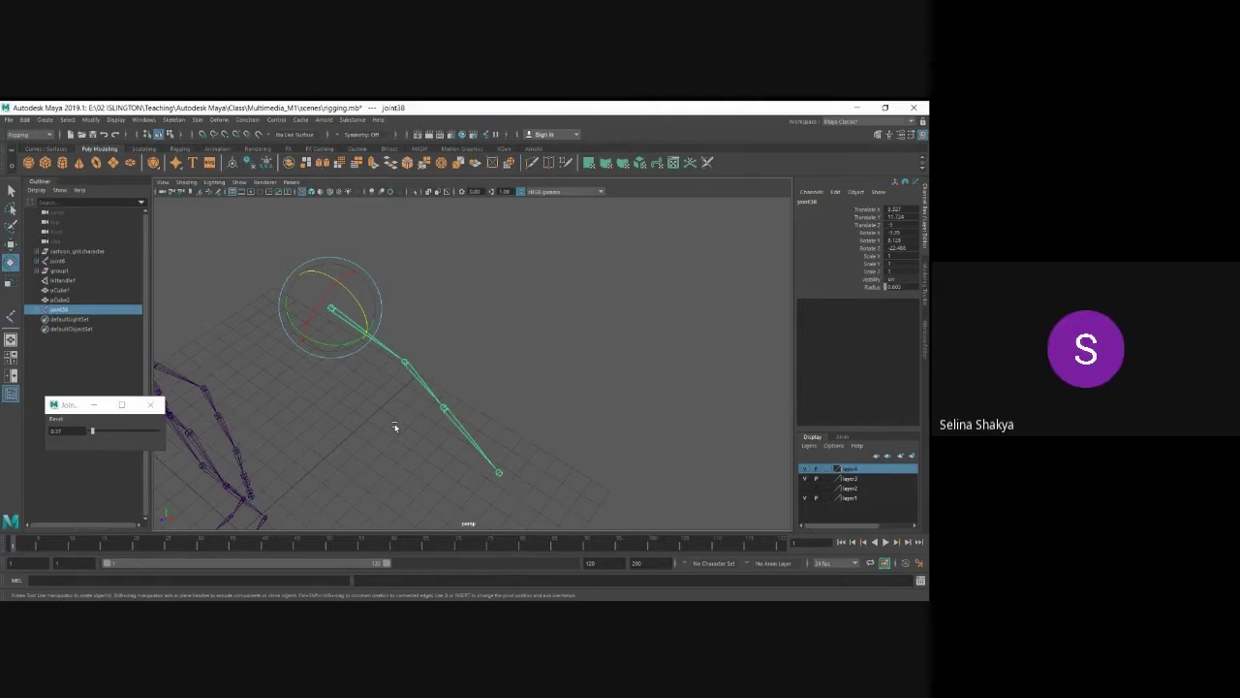
pyautogui.keyDown('alt'); pyautogui.moveTo(394, 428); pyautogui.dragTo(322, 392); pyautogui.keyUp('alt')
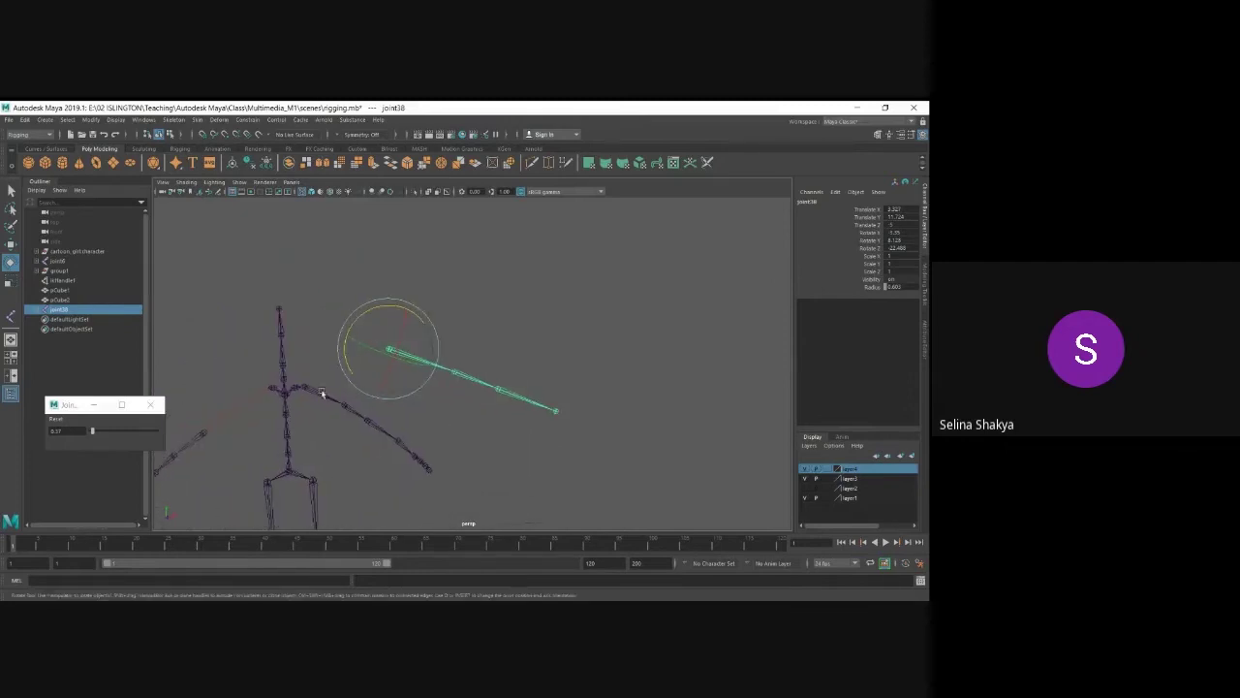
pyautogui.keyDown('alt'); pyautogui.moveTo(485, 437); pyautogui.dragTo(433, 453, button='middle'); pyautogui.keyUp('alt')
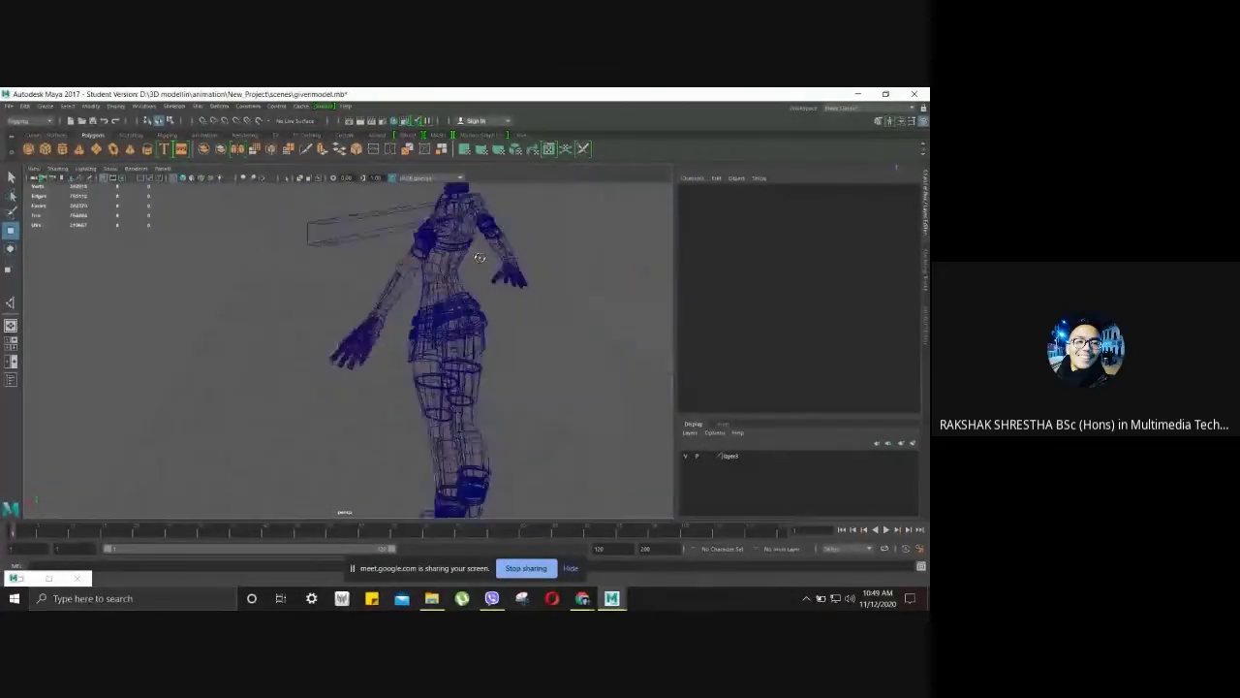
# - Select the IK handle at the wrist of the wireframe character's arm and try a point-snapped move with it
pyautogui.keyDown('alt'); pyautogui.moveTo(434, 264); pyautogui.dragTo(478, 246); pyautogui.keyUp('alt')
pyautogui.click(405, 268)
pyautogui.click(407, 250)
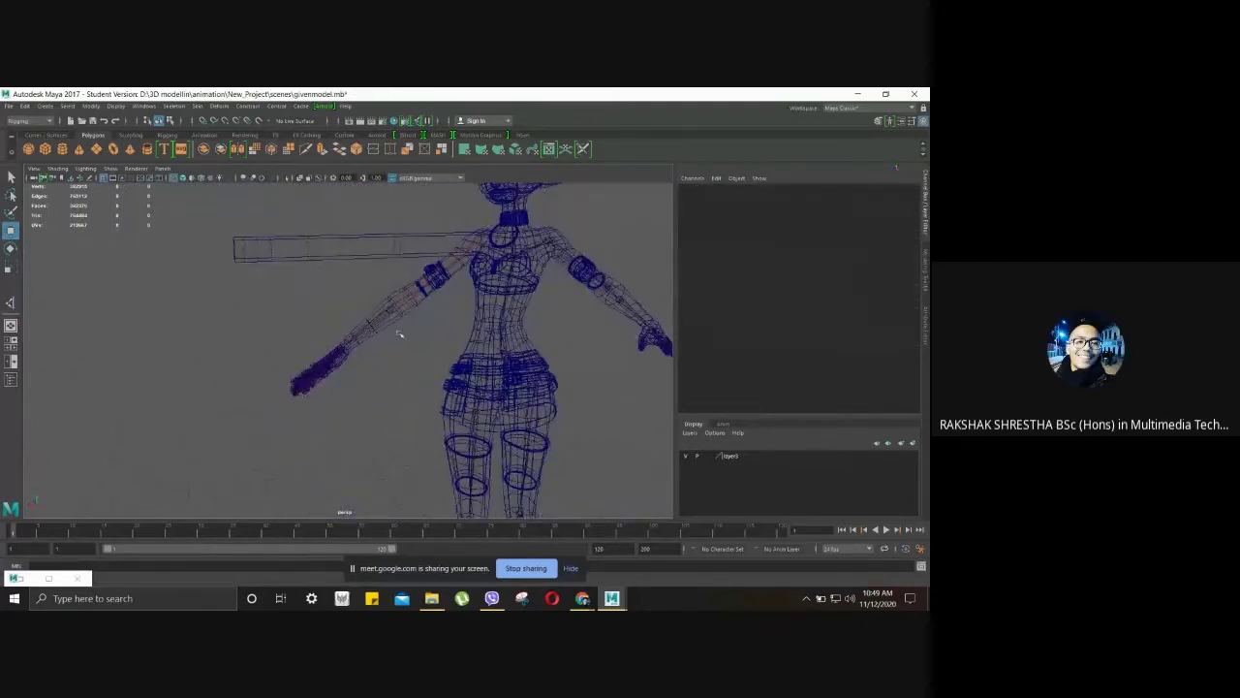
pyautogui.keyDown('alt'); pyautogui.moveTo(399, 333); pyautogui.dragTo(369, 351); pyautogui.keyUp('alt')
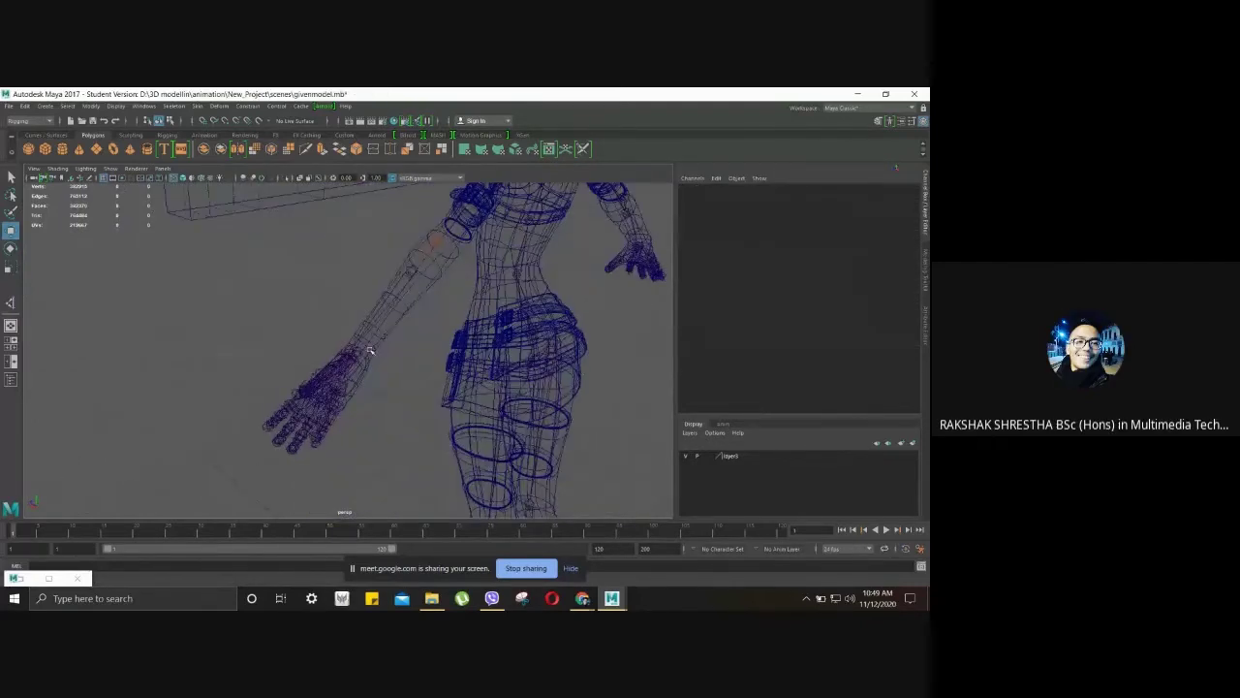
pyautogui.keyDown('alt'); pyautogui.moveTo(341, 401); pyautogui.dragTo(380, 256); pyautogui.keyUp('alt')
pyautogui.keyDown('alt'); pyautogui.moveTo(397, 344); pyautogui.dragTo(267, 272); pyautogui.keyUp('alt')
pyautogui.click(373, 304)
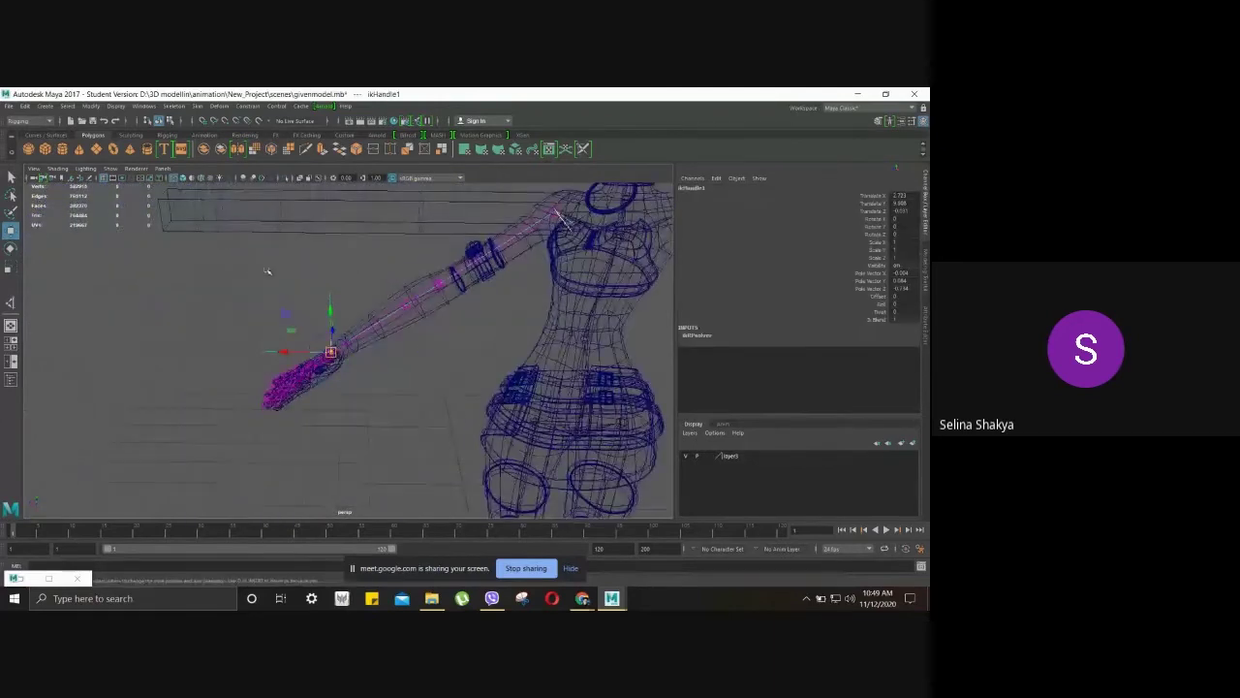
pyautogui.press('v')
pyautogui.moveTo(268, 271); pyautogui.dragTo(463, 325, button='middle')
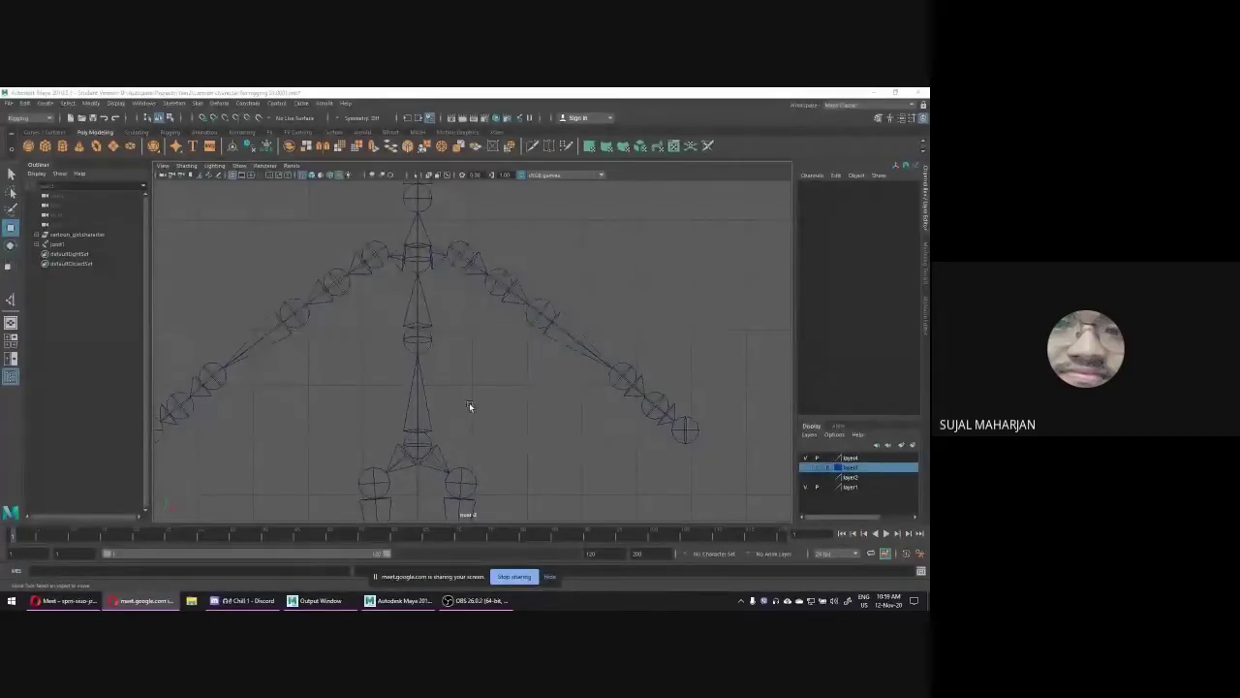
# - Hide the screen-sharing notice and examine the skeleton's joint placement in the front, perspective and four-view layouts
pyautogui.click(552, 577)
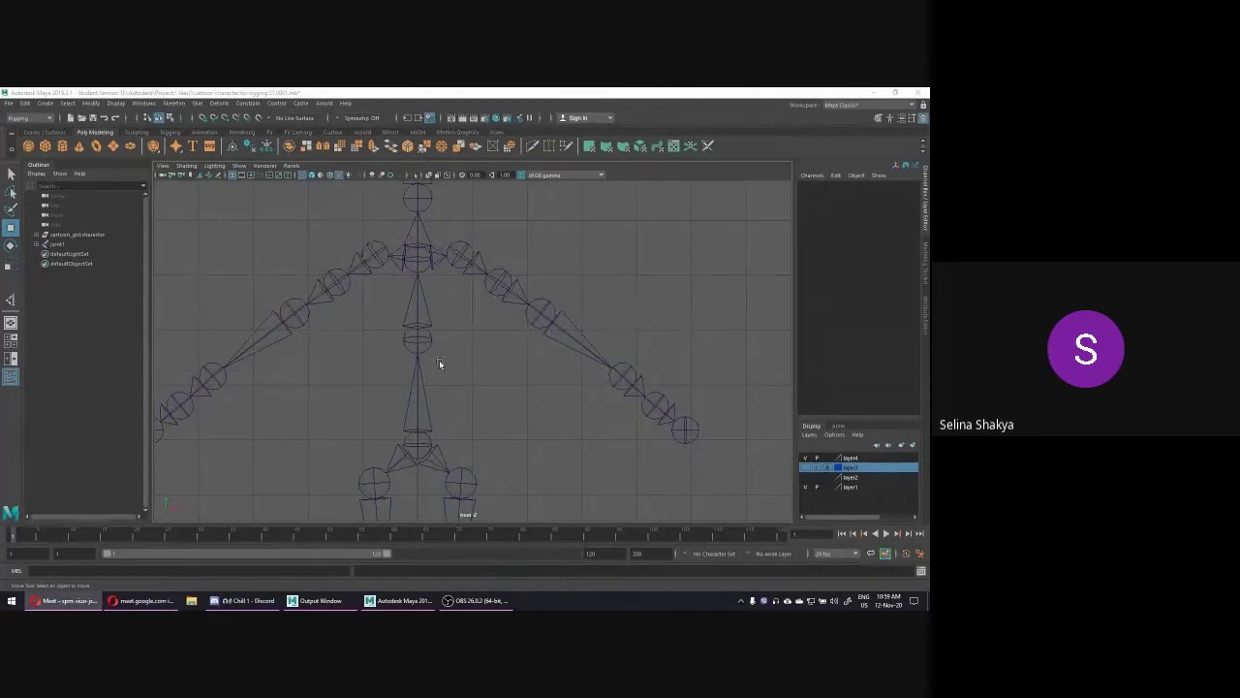
pyautogui.scroll(-2, 447, 301)
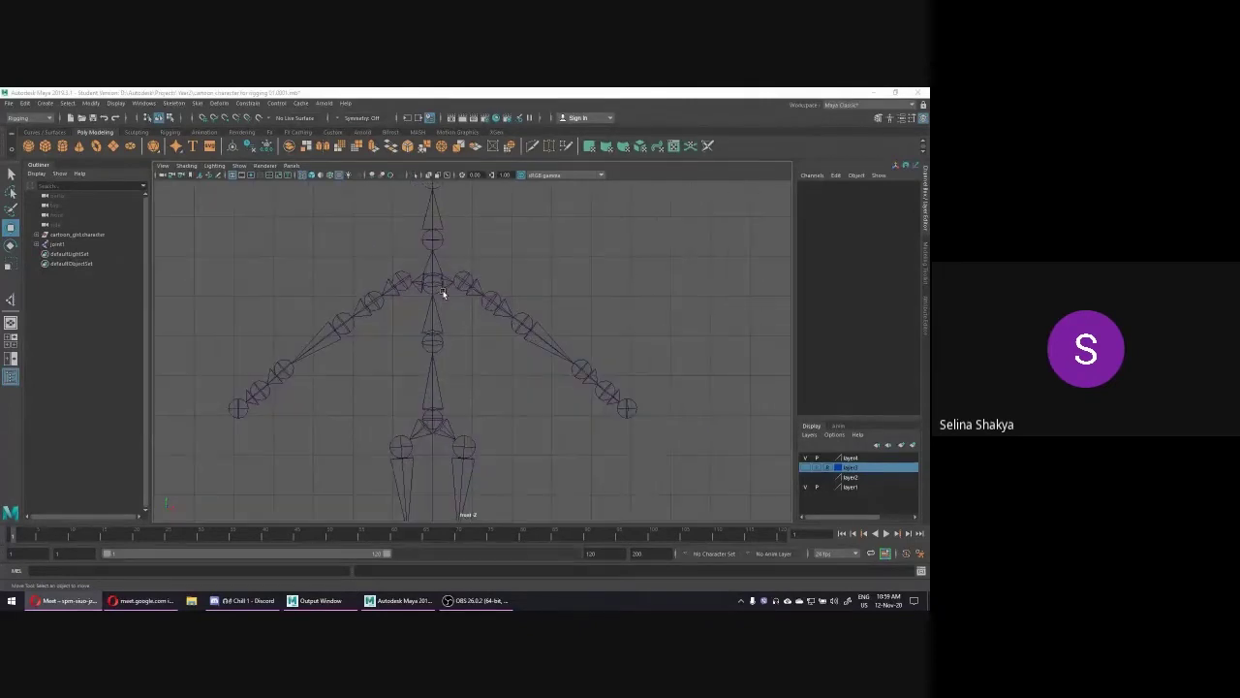
pyautogui.scroll(-3, 446, 294)
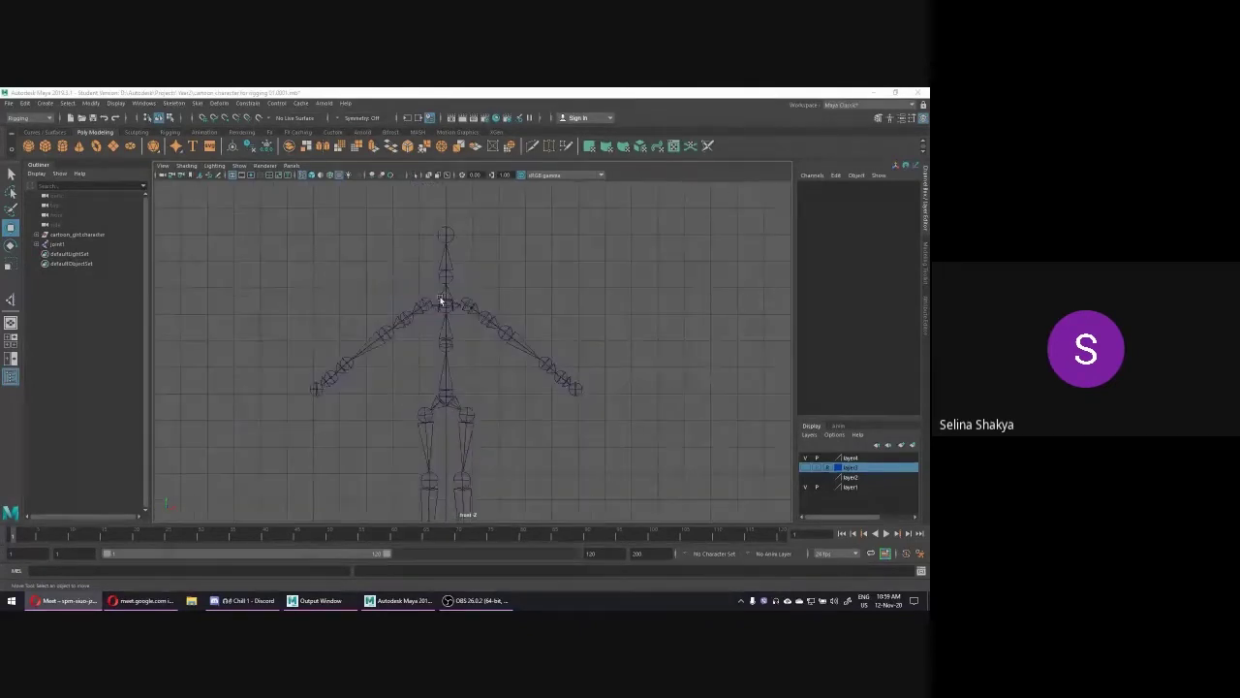
pyautogui.scroll(2, 441, 301)
pyautogui.click(465, 184)
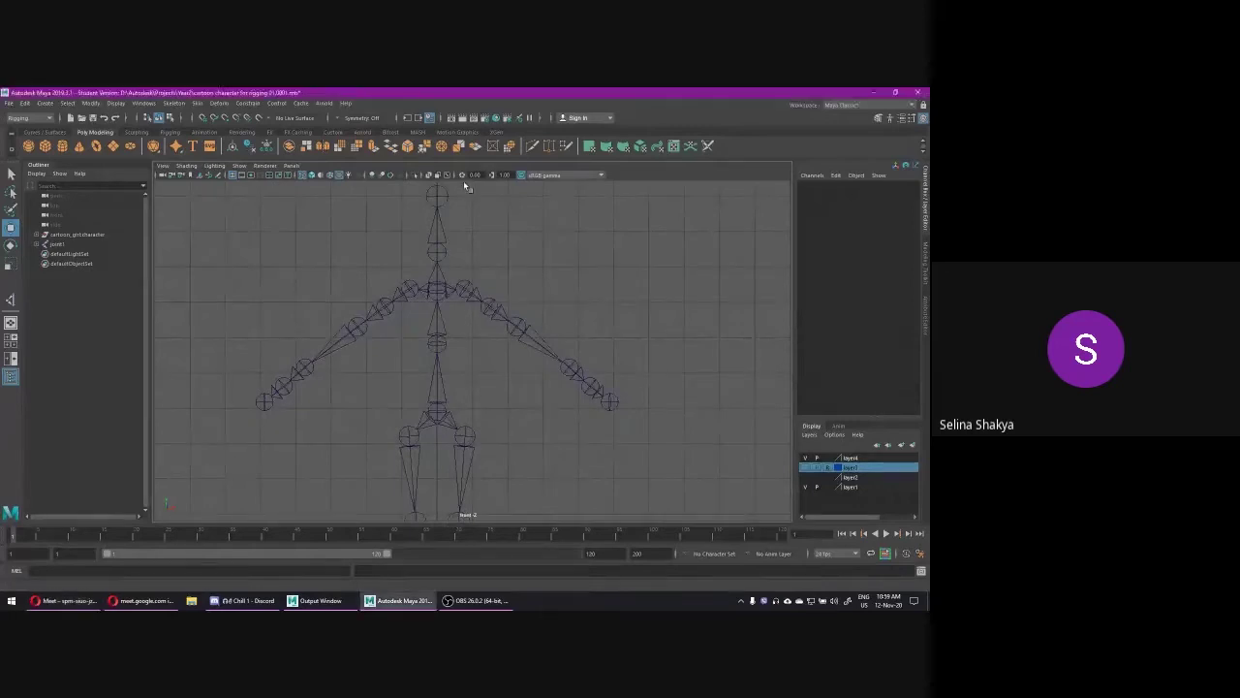
pyautogui.press('space')
pyautogui.press('space')
pyautogui.keyDown('alt'); pyautogui.moveTo(556, 254); pyautogui.dragTo(509, 321); pyautogui.keyUp('alt')
pyautogui.press('space')
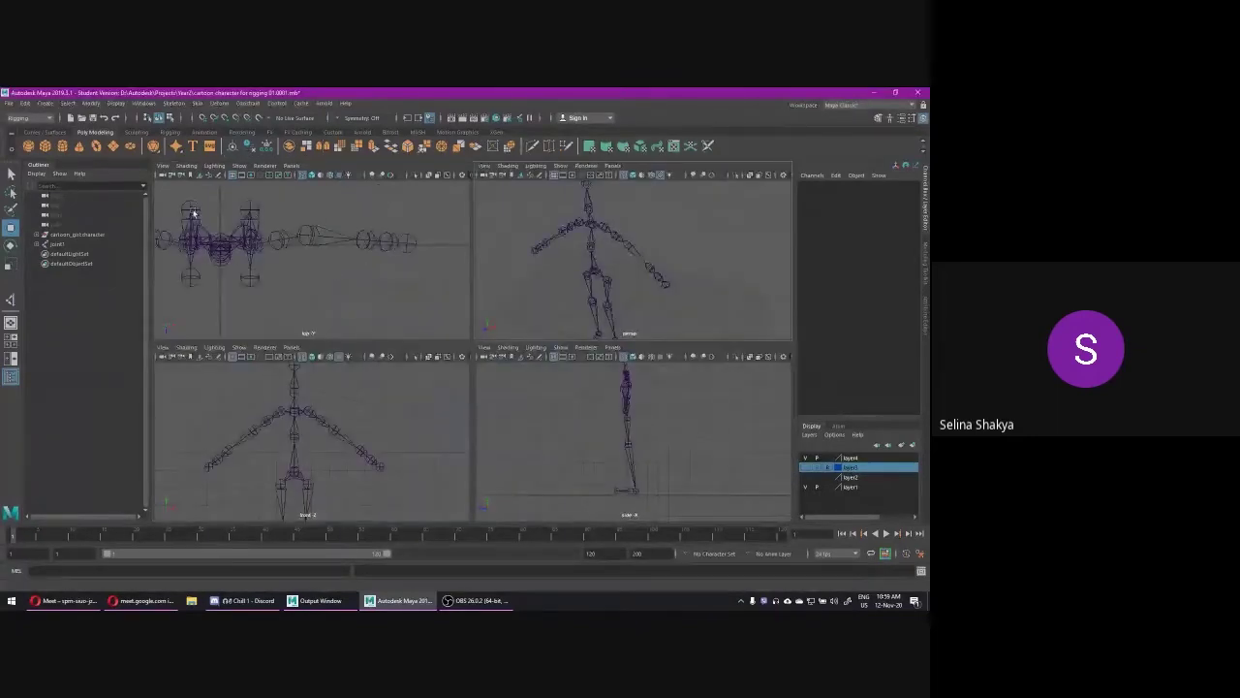
# - Review the Create IK Handle tool's settings, close them and leave the tool
pyautogui.click(175, 103)
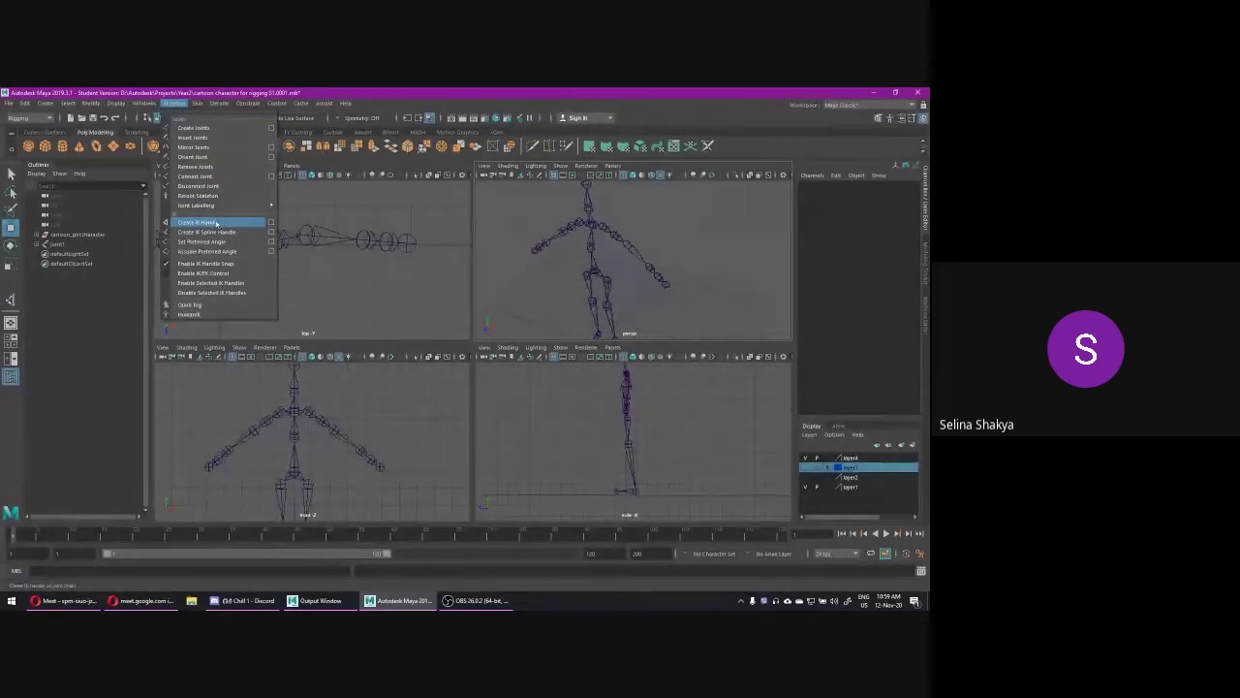
pyautogui.click(270, 222)
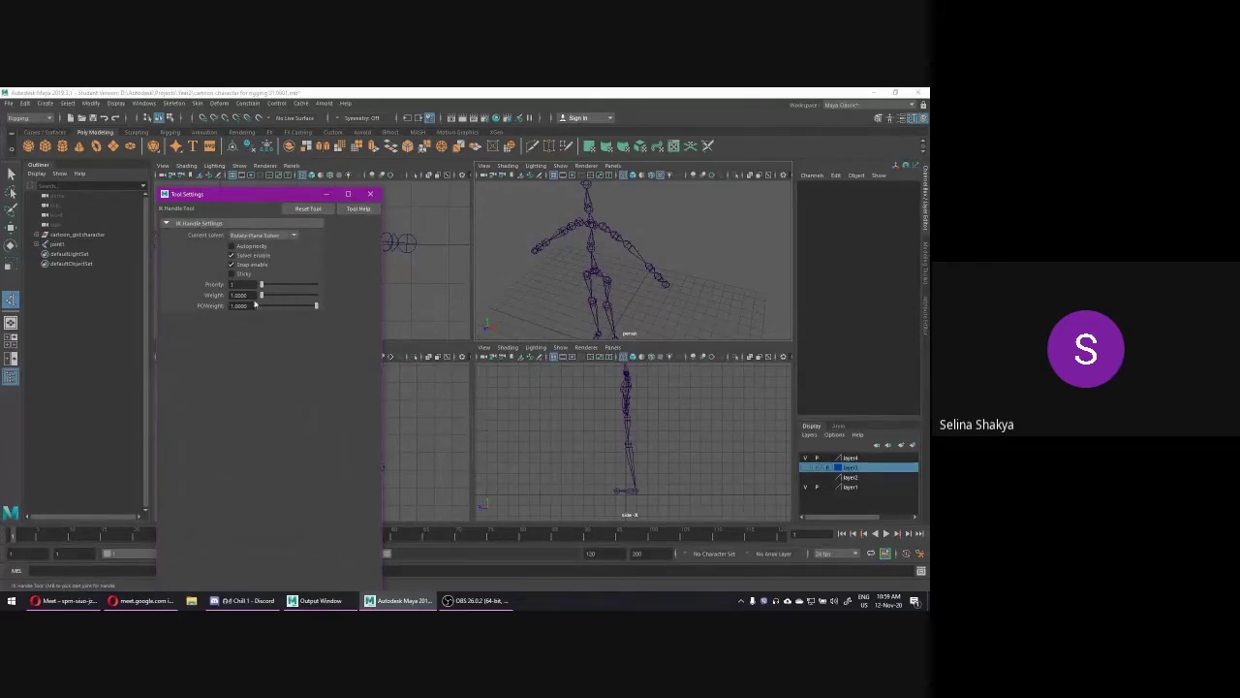
pyautogui.click(375, 195)
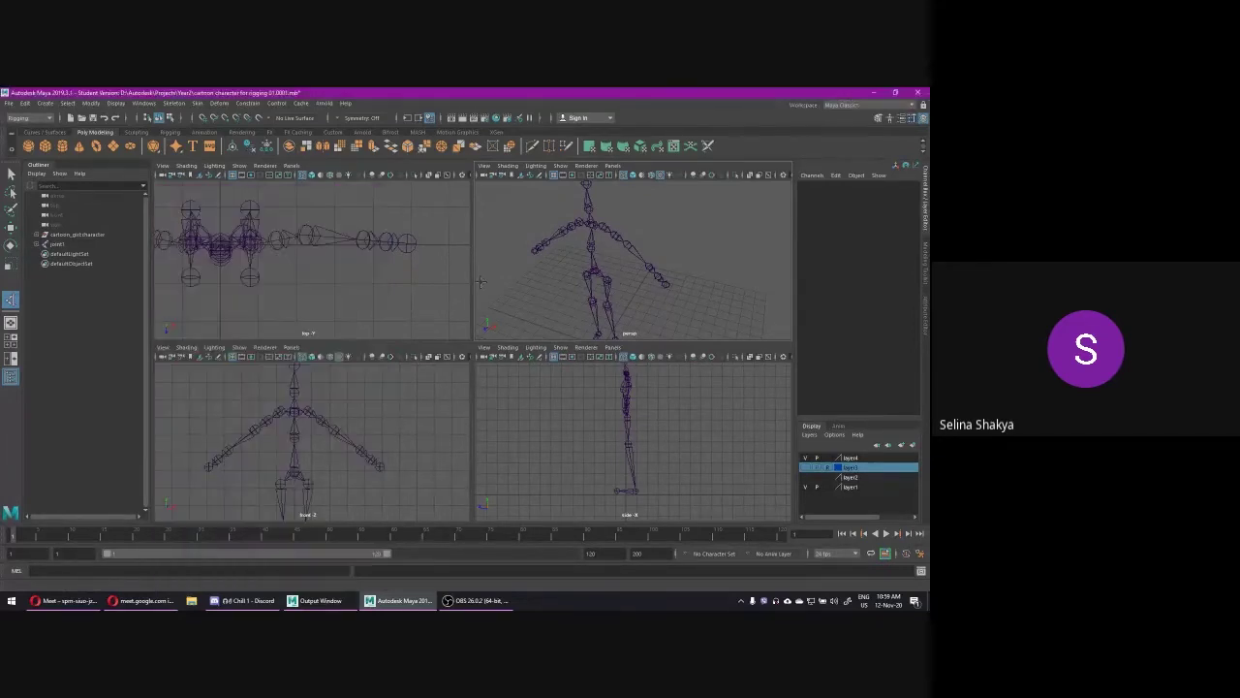
pyautogui.press('space')
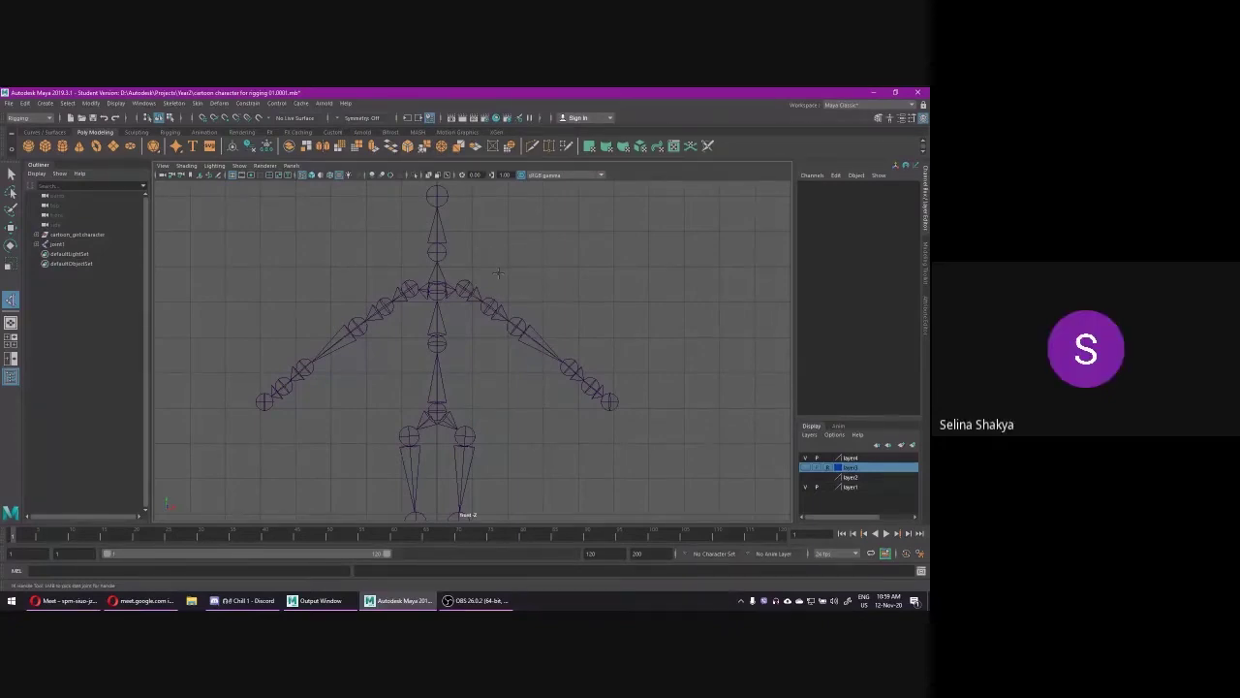
pyautogui.press('space')
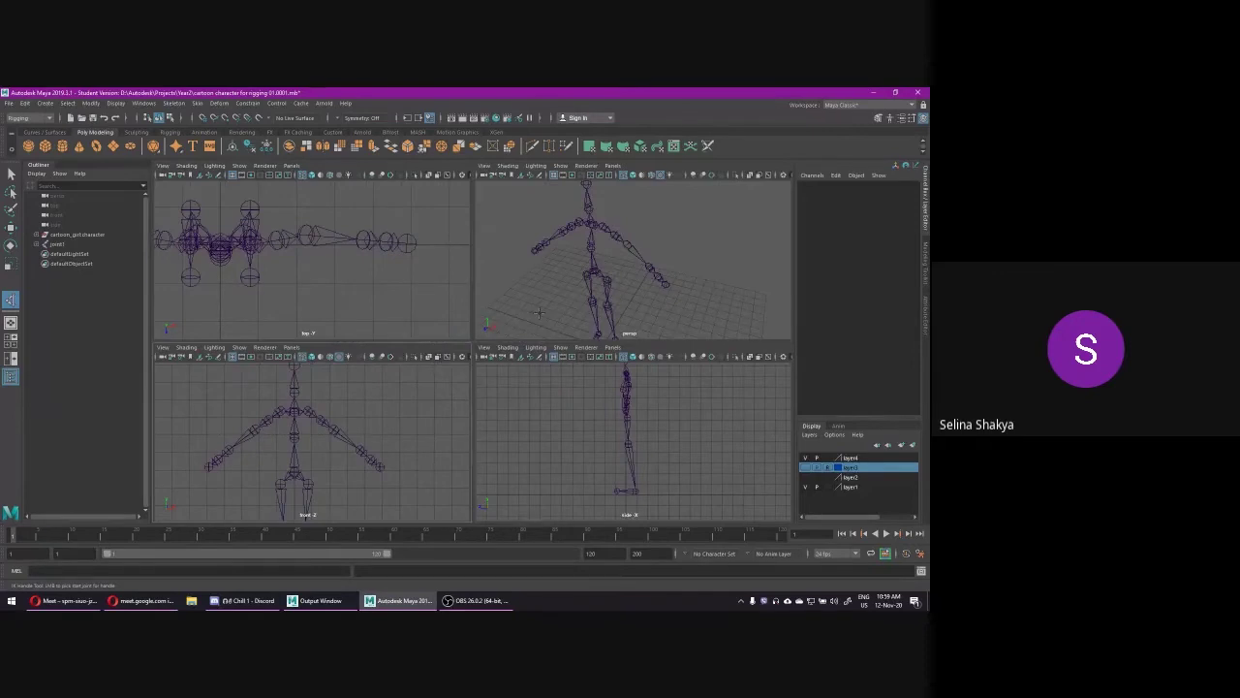
pyautogui.press('q')
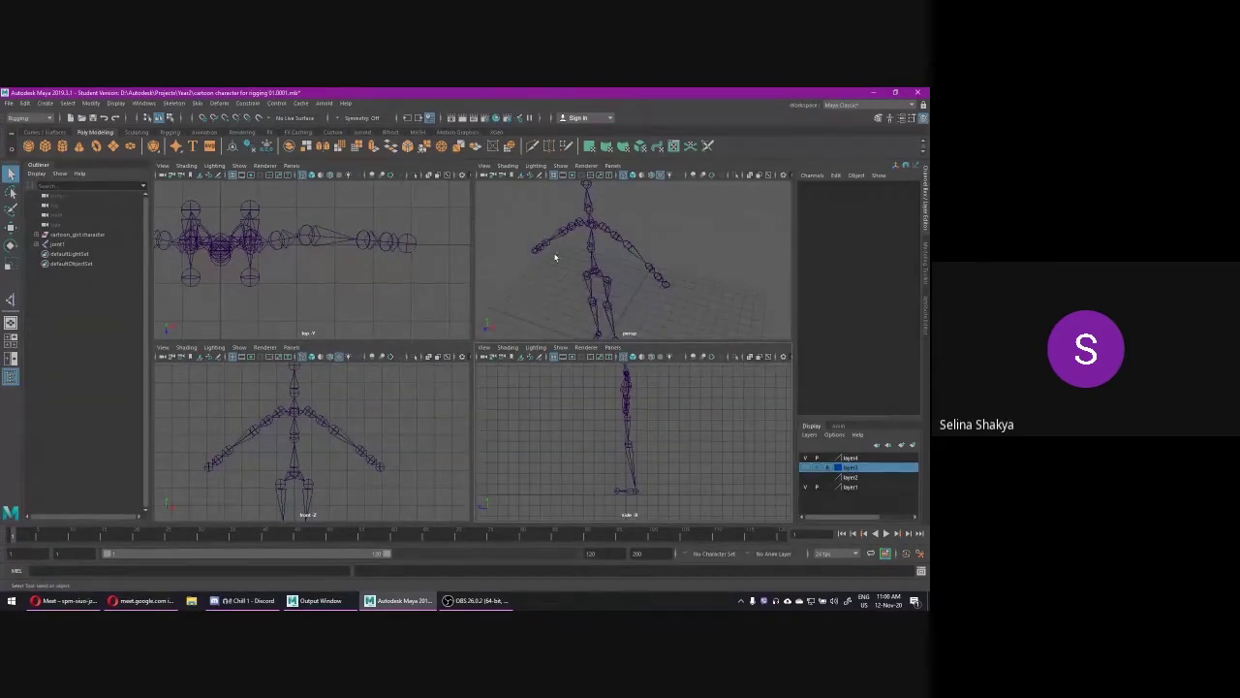
pyautogui.press('space')
pyautogui.keyDown('alt'); pyautogui.moveTo(378, 390); pyautogui.dragTo(430, 358); pyautogui.keyUp('alt')
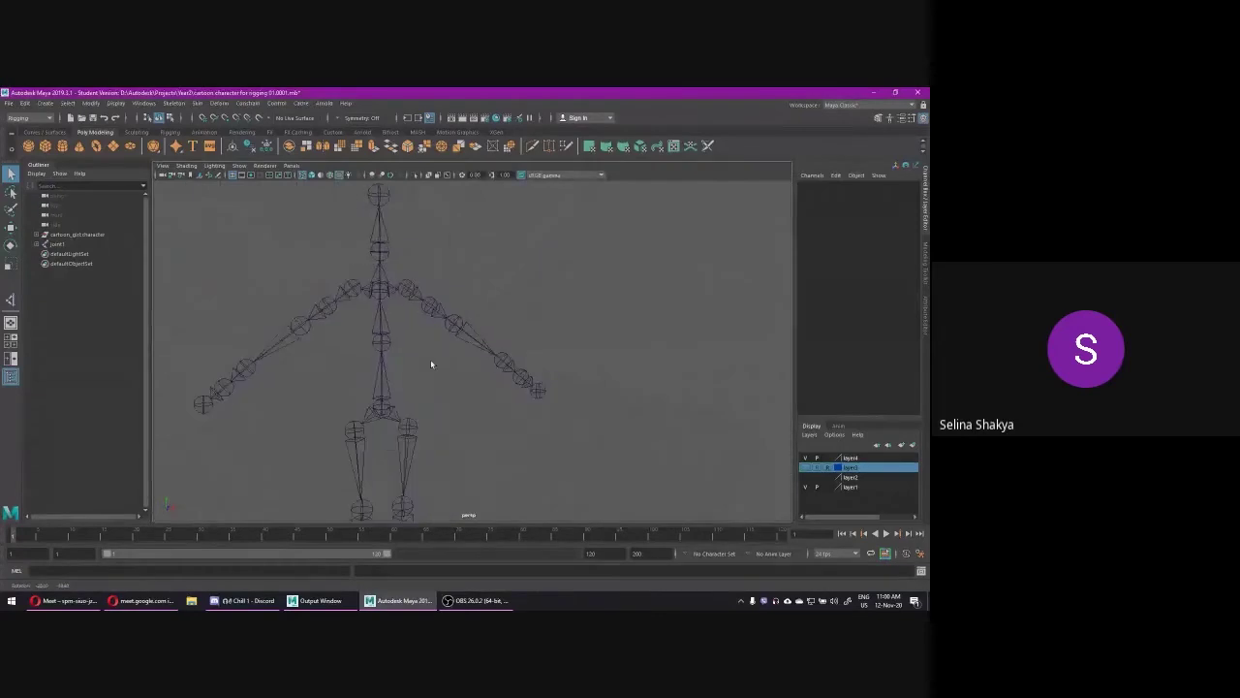
pyautogui.click(388, 379)
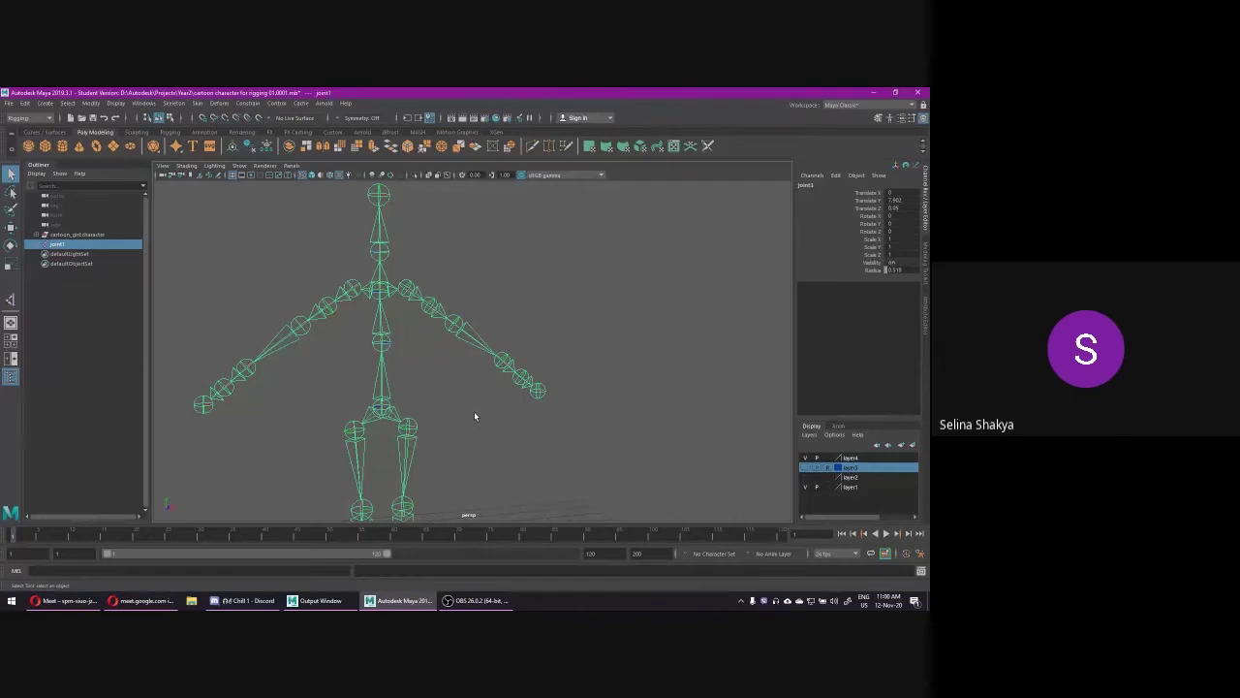
pyautogui.press('space')
pyautogui.press('space')
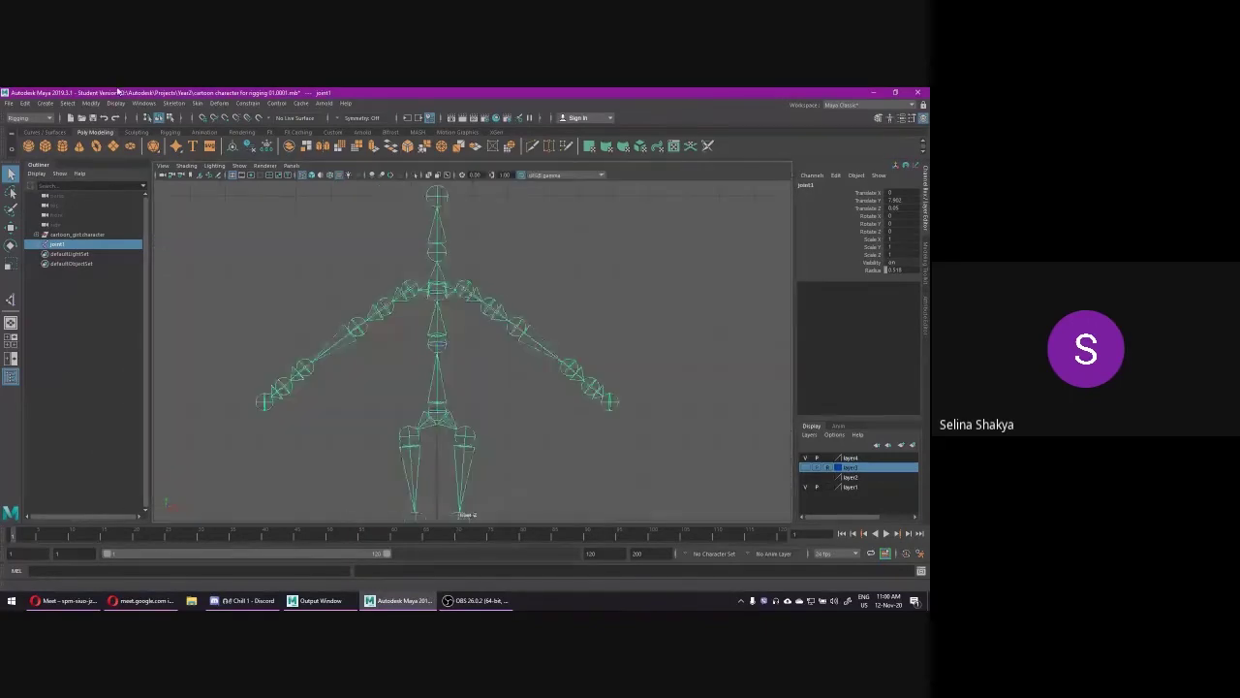
pyautogui.click(175, 104)
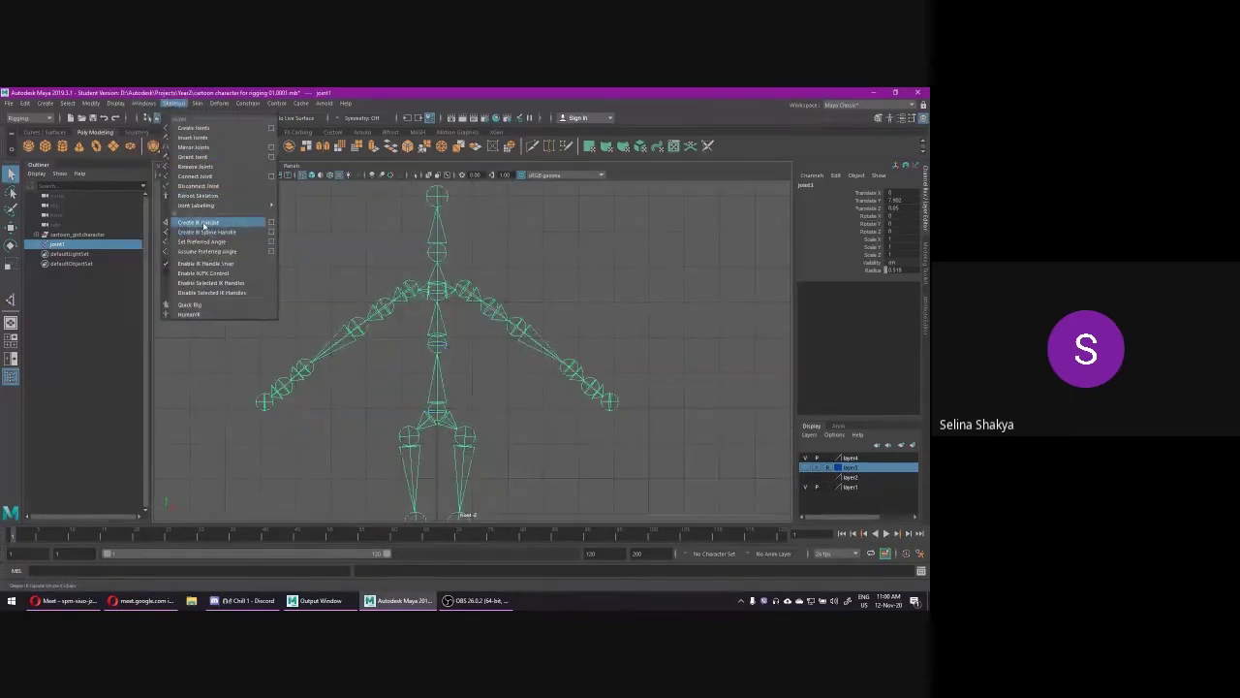
pyautogui.click(199, 223)
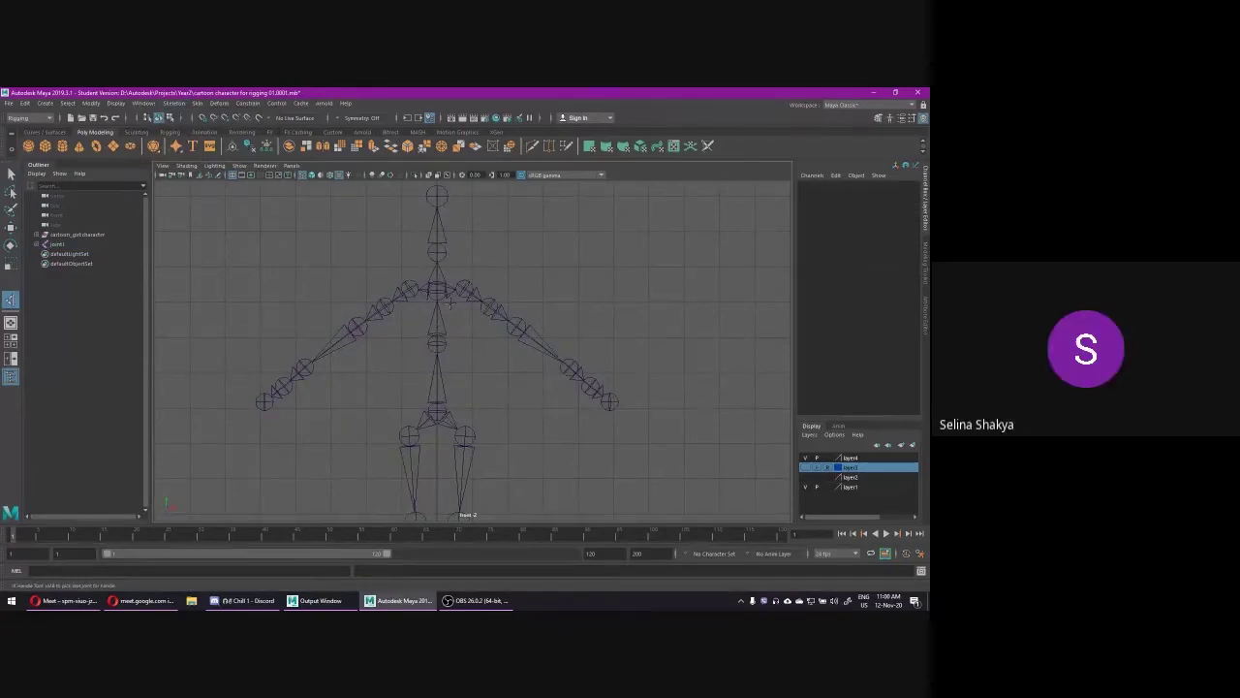
pyautogui.press('space')
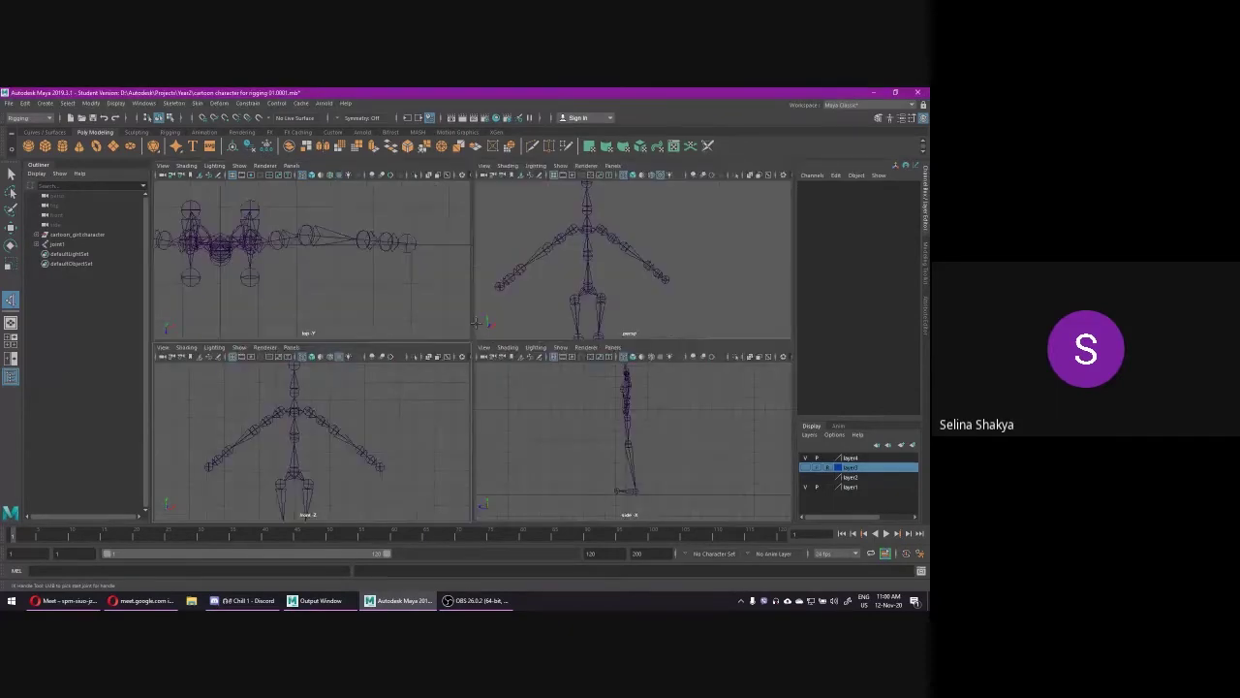
pyautogui.press('q')
pyautogui.press('space')
pyautogui.moveTo(456, 370); pyautogui.dragTo(457, 371)
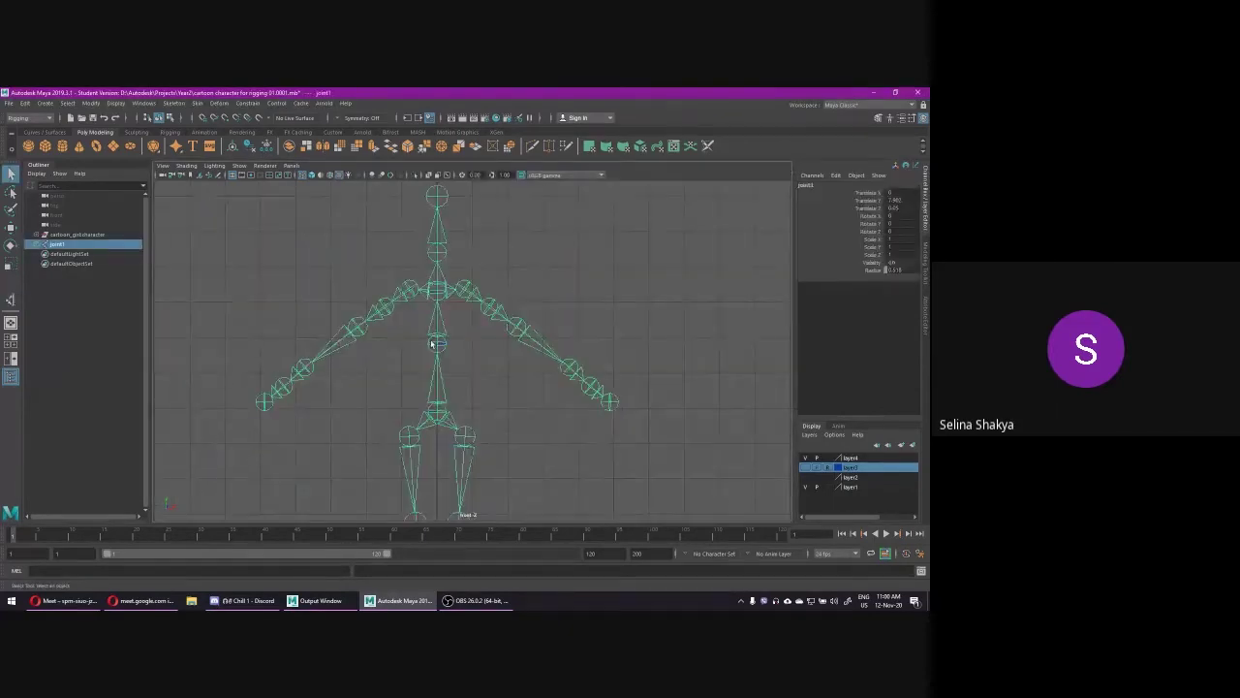
pyautogui.moveTo(417, 327); pyautogui.dragTo(460, 334)
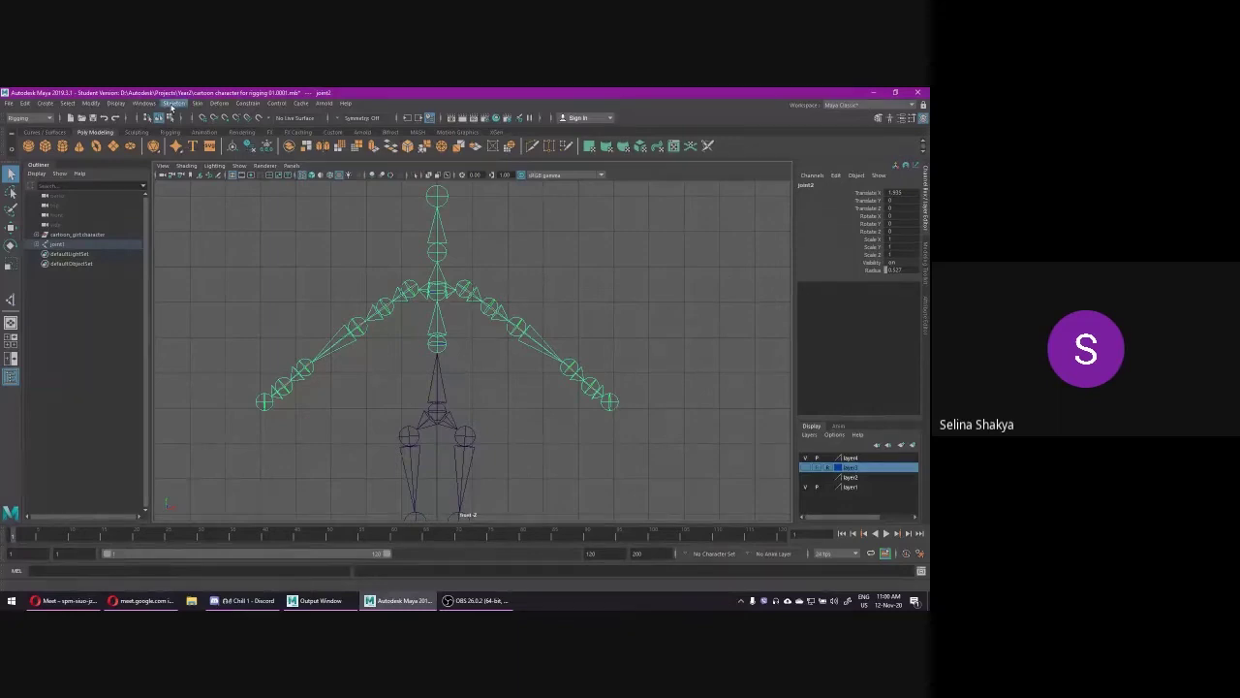
# - Create an IK handle in the front view from the first joint of the skeleton's left arm to its third joint
pyautogui.click(173, 103)
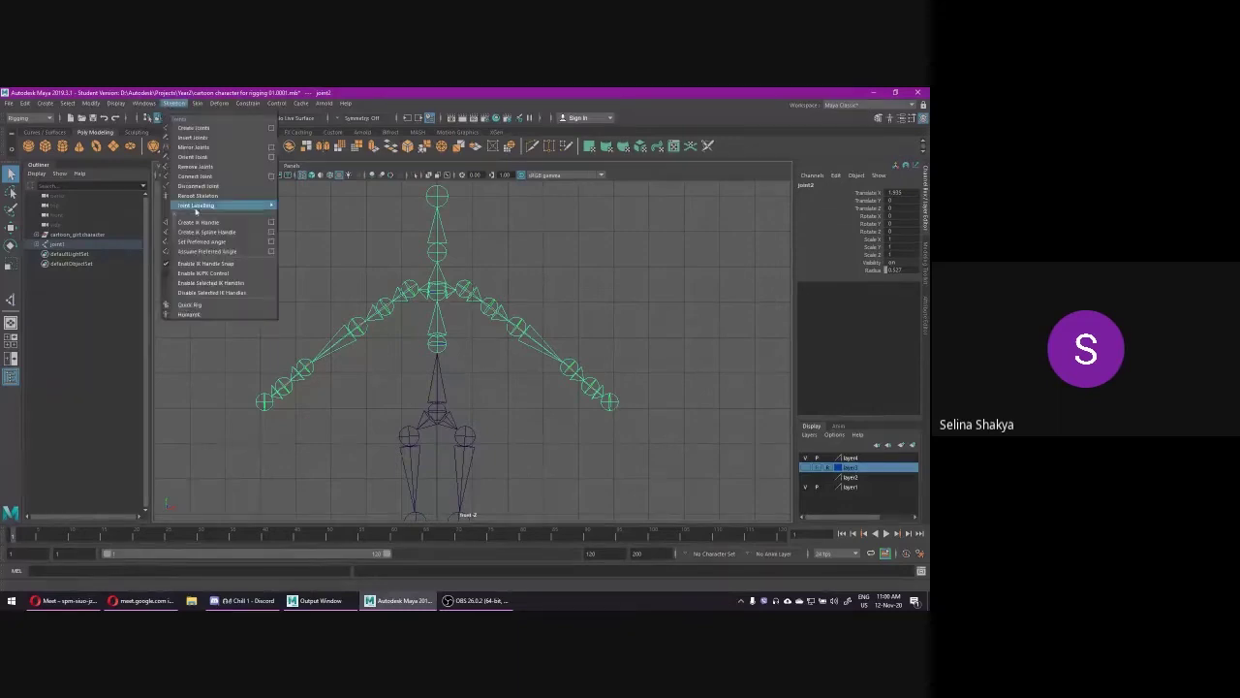
pyautogui.click(199, 222)
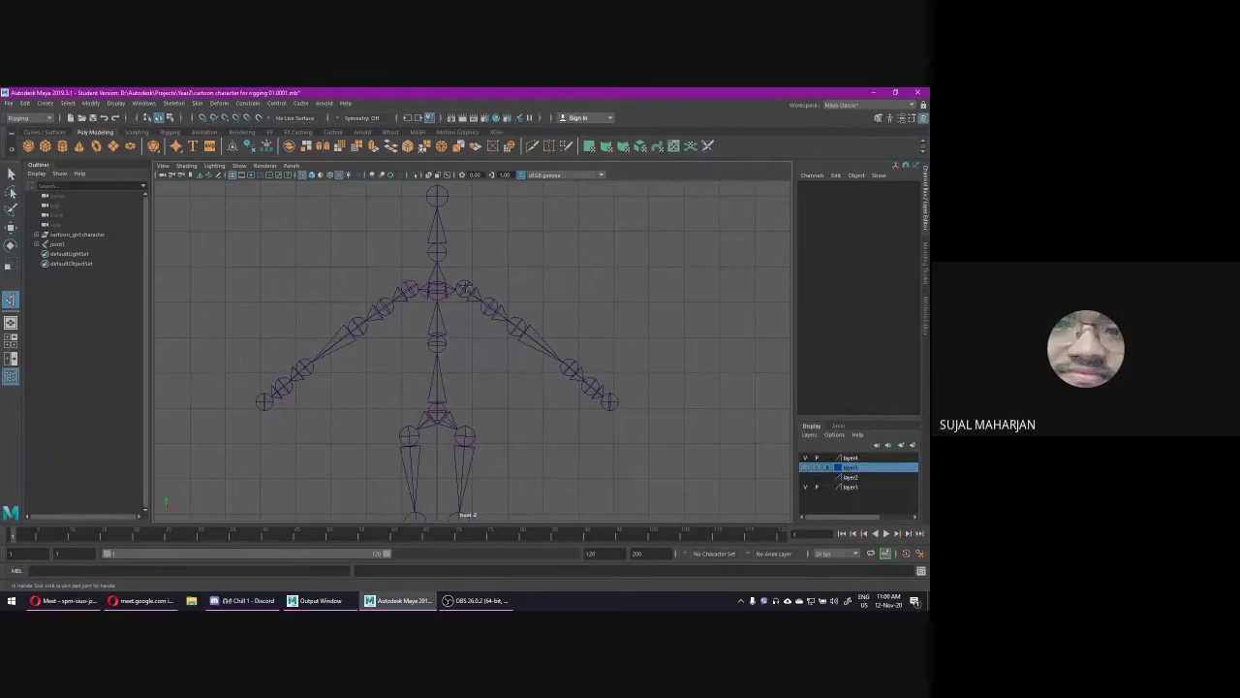
pyautogui.click(465, 289)
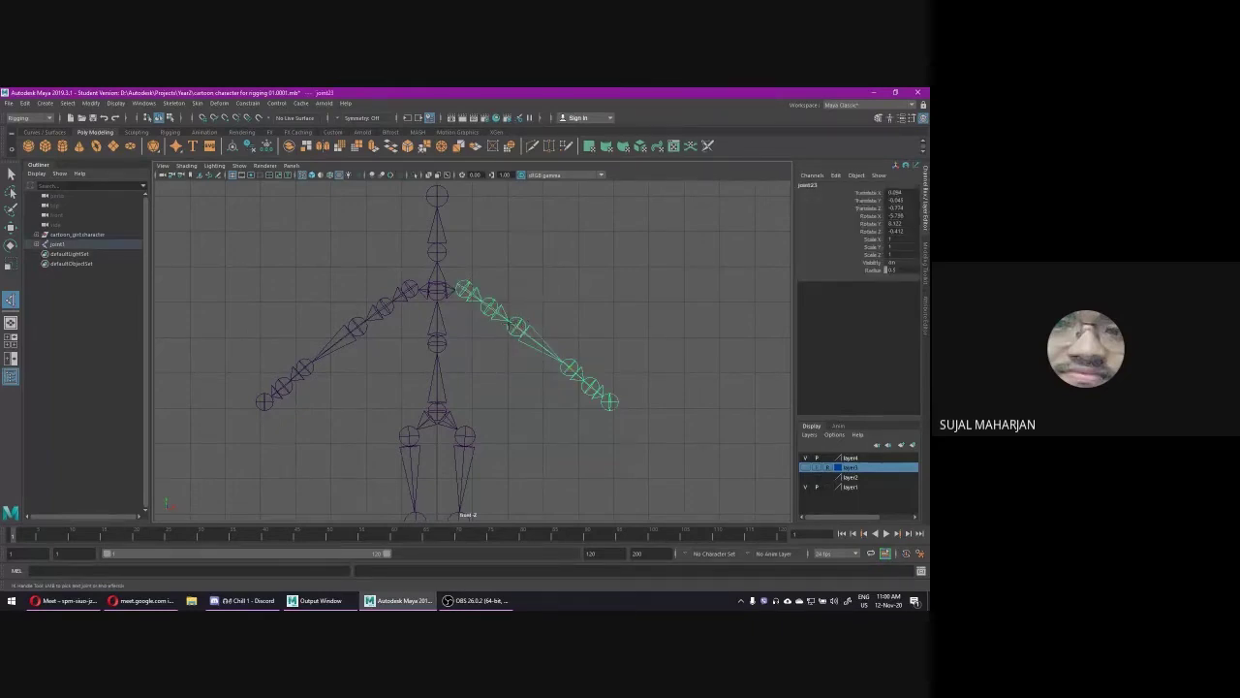
pyautogui.scroll(1, 521, 330)
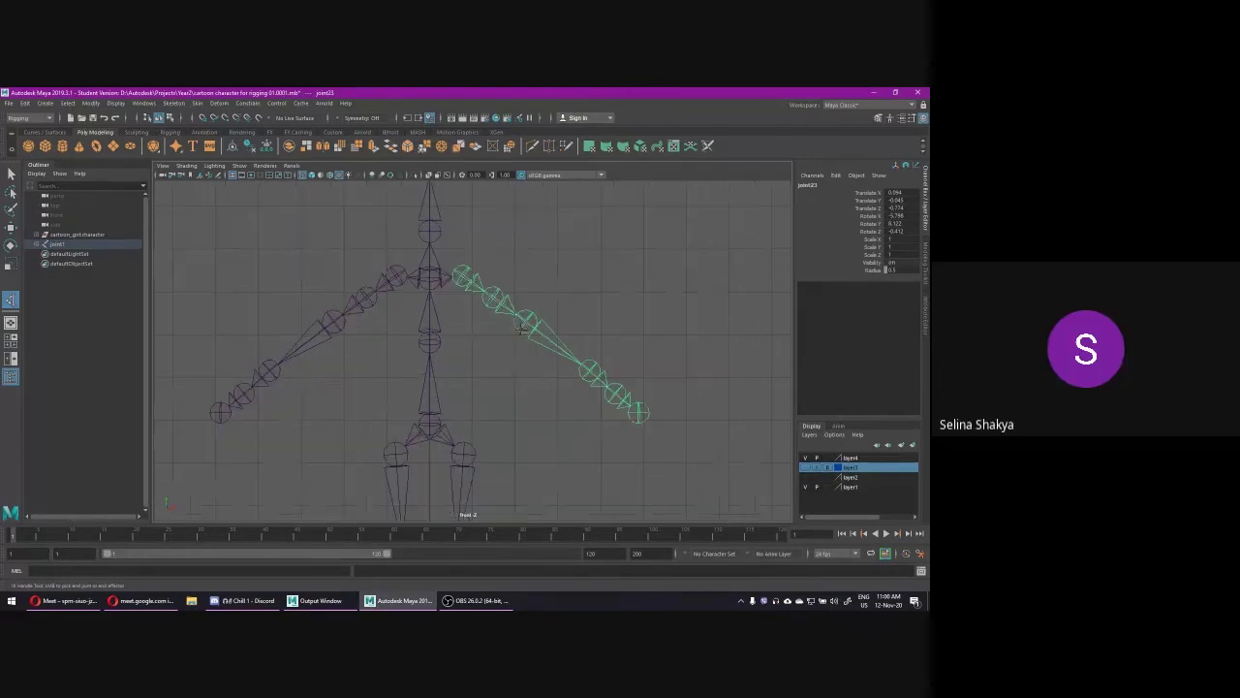
pyautogui.click(526, 322)
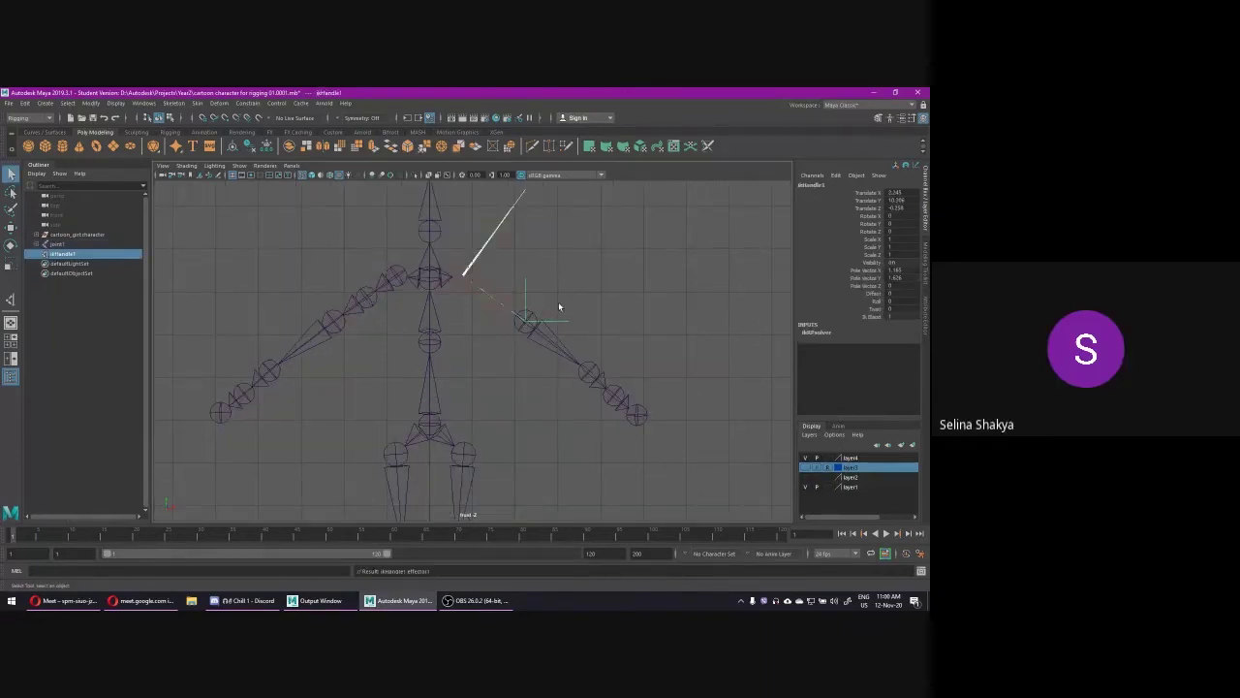
pyautogui.scroll(2, 560, 306)
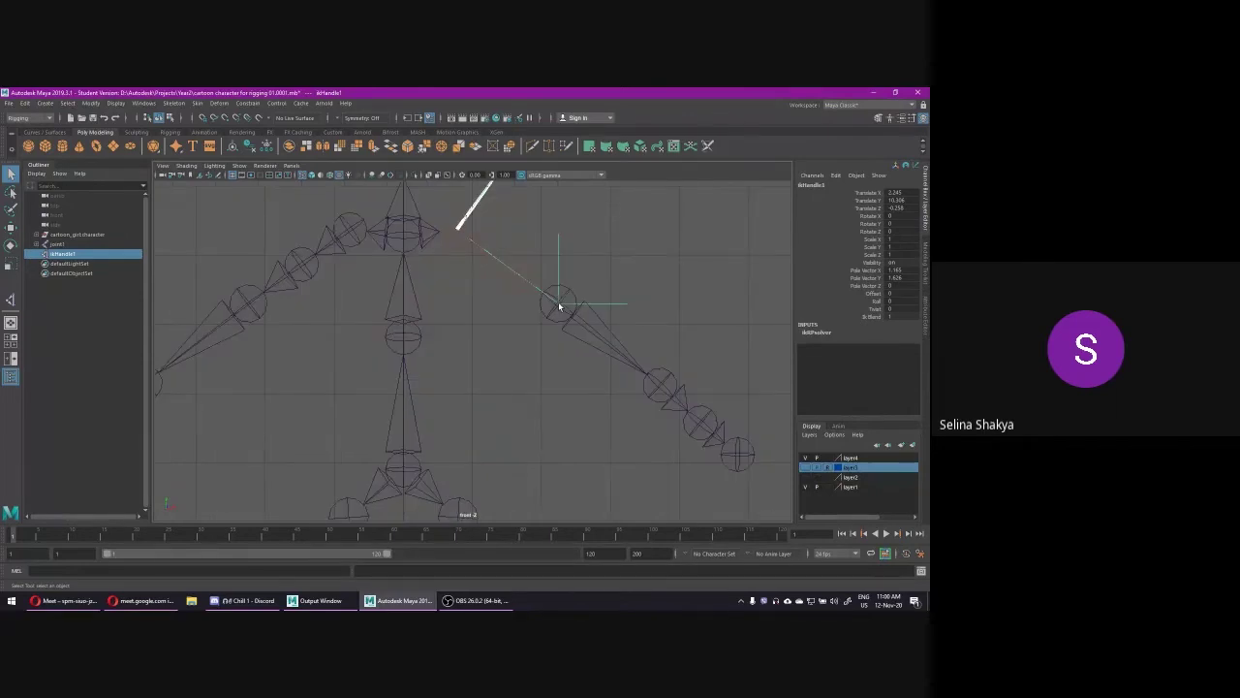
# - Show the character mesh over the joints, hide it again, and select the arm IK handle's effector in the Hypergraph Hierarchy
pyautogui.click(808, 473)
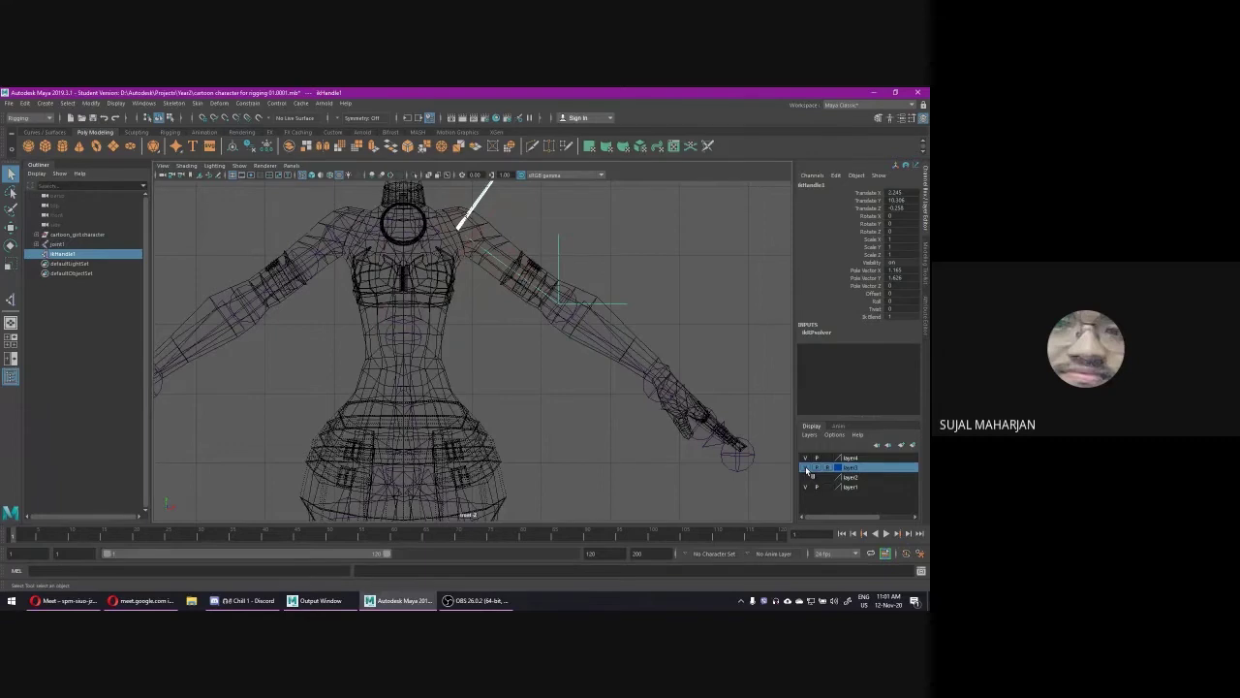
pyautogui.click(807, 472)
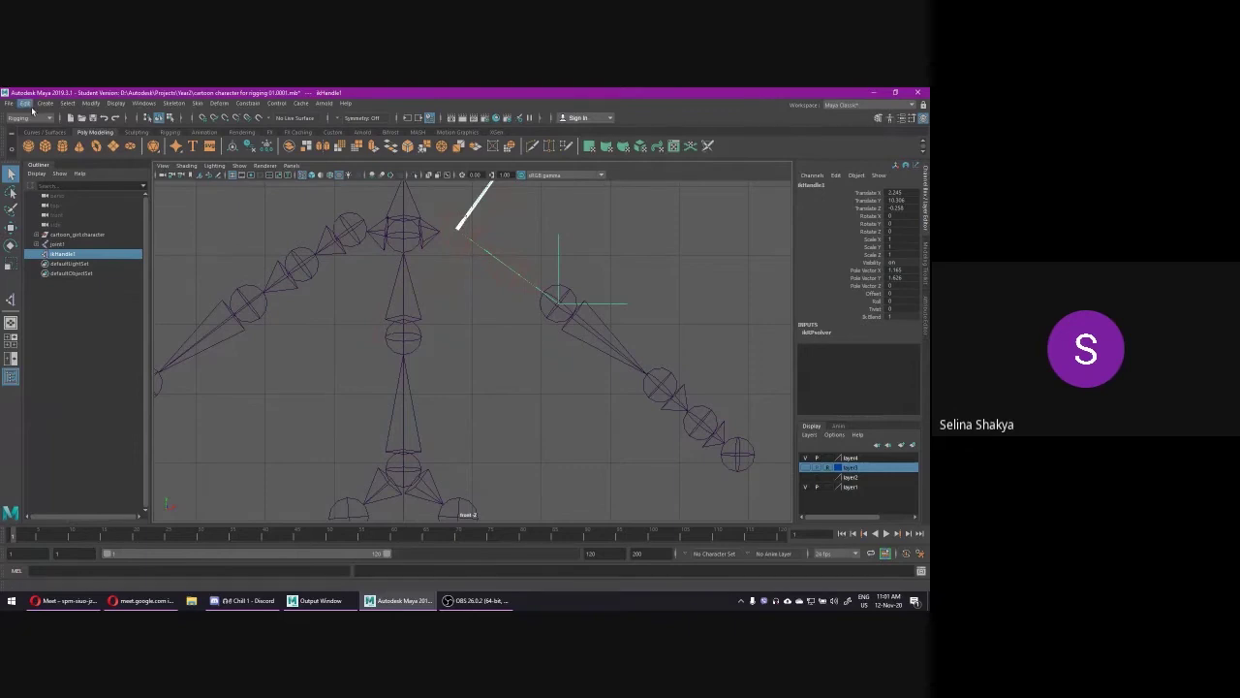
pyautogui.click(144, 103)
pyautogui.moveTo(179, 136)
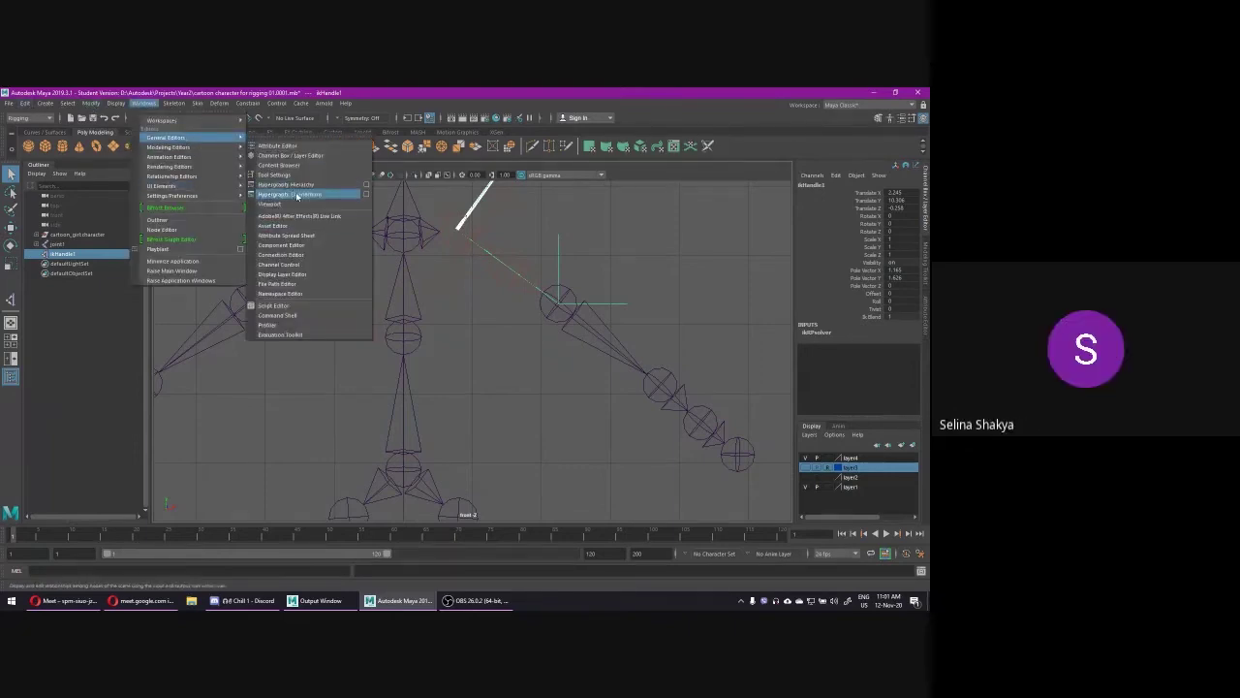
pyautogui.click(296, 184)
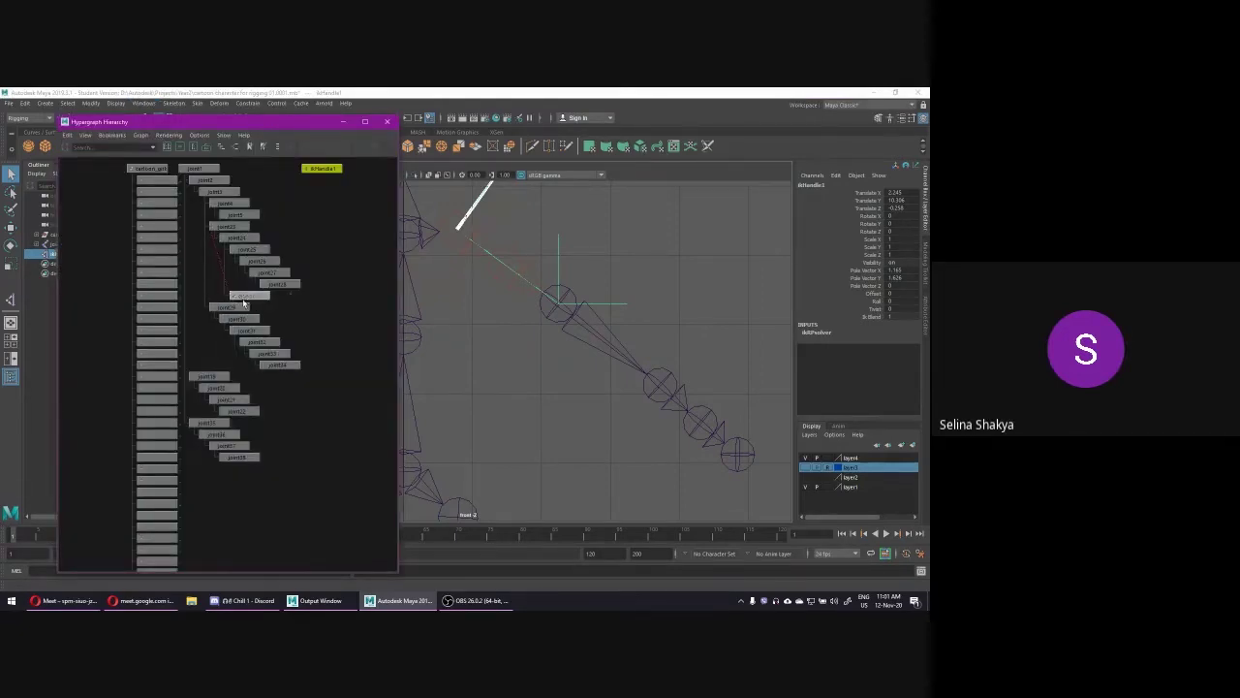
pyautogui.click(244, 295)
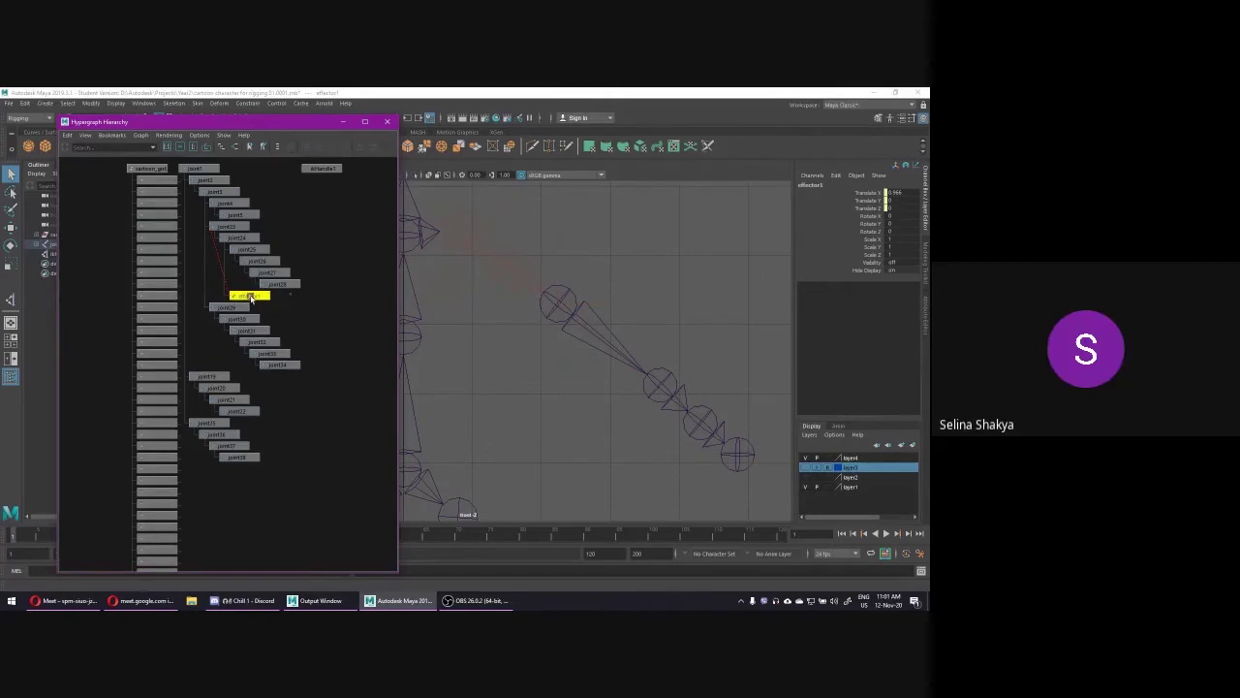
# - Move the effector's pivot from the elbow joint onto the wrist joint, deselect it and close the Hypergraph Hierarchy
pyautogui.press('w')
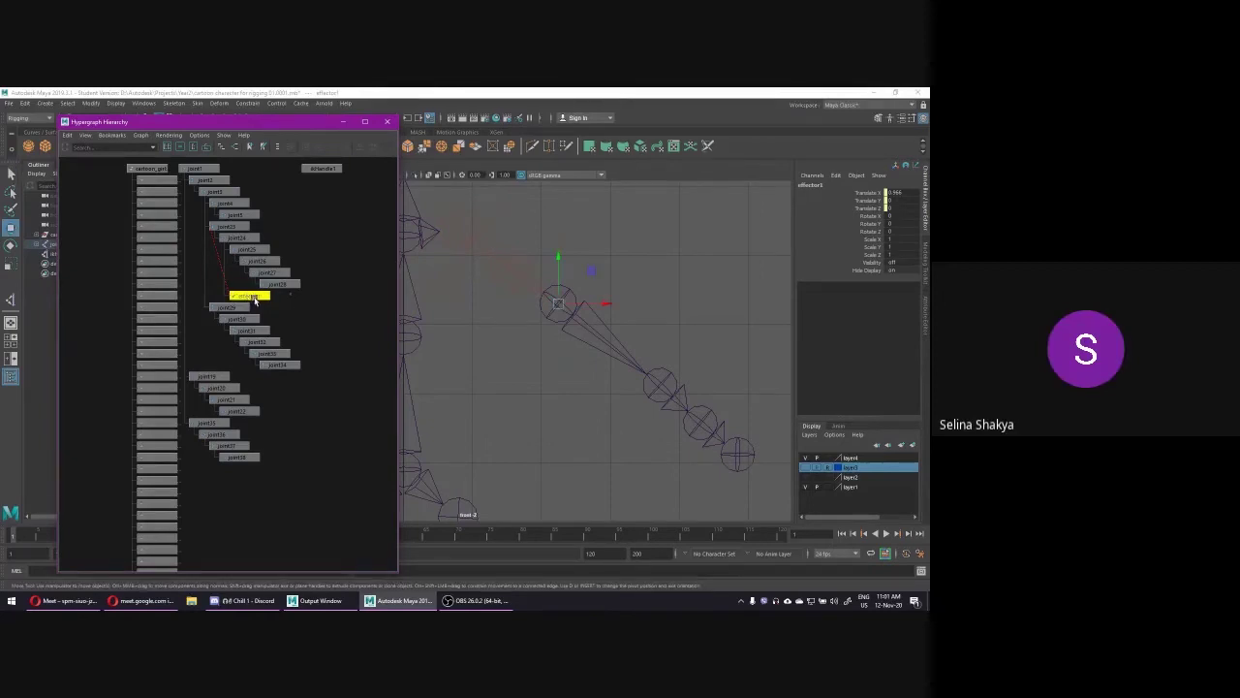
pyautogui.click(600, 279)
pyautogui.press('d')
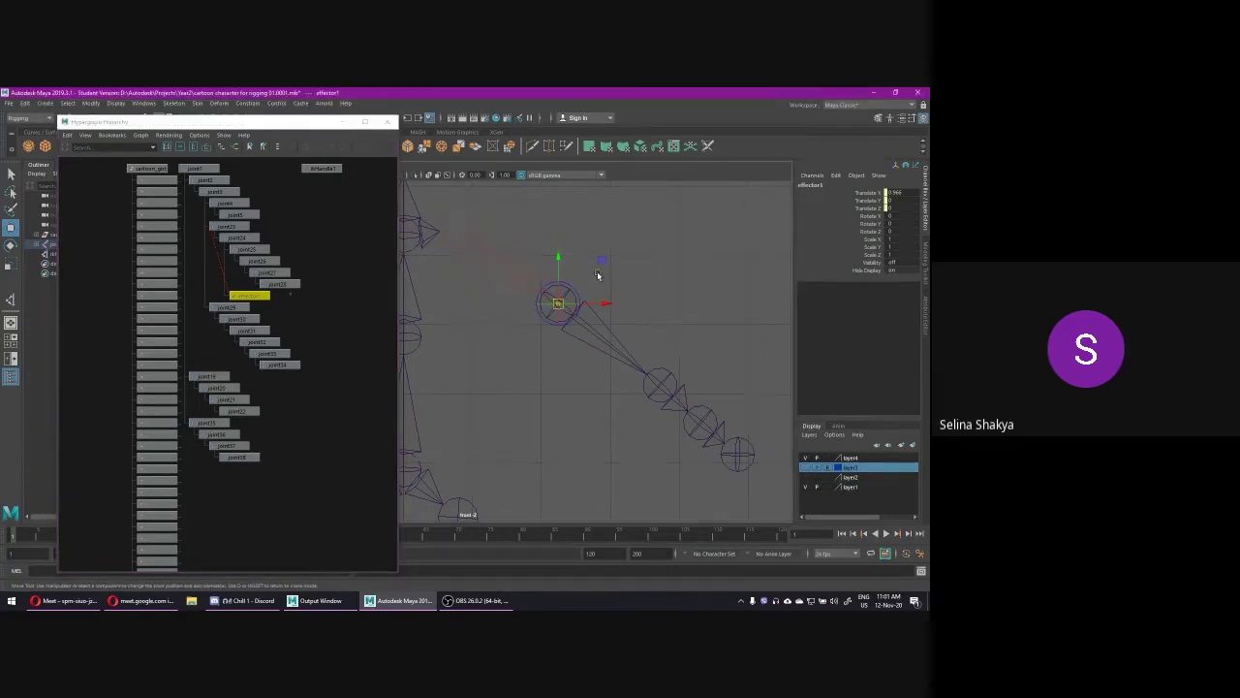
pyautogui.moveTo(601, 262); pyautogui.dragTo(676, 348)
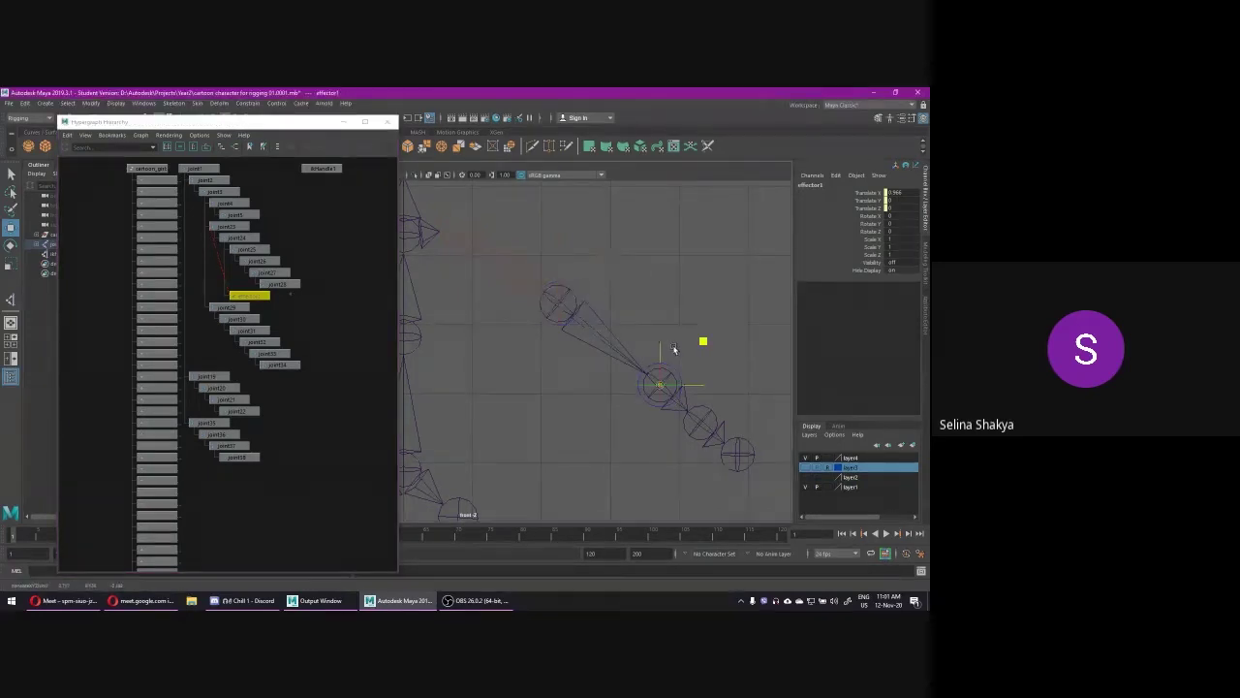
pyautogui.press('d')
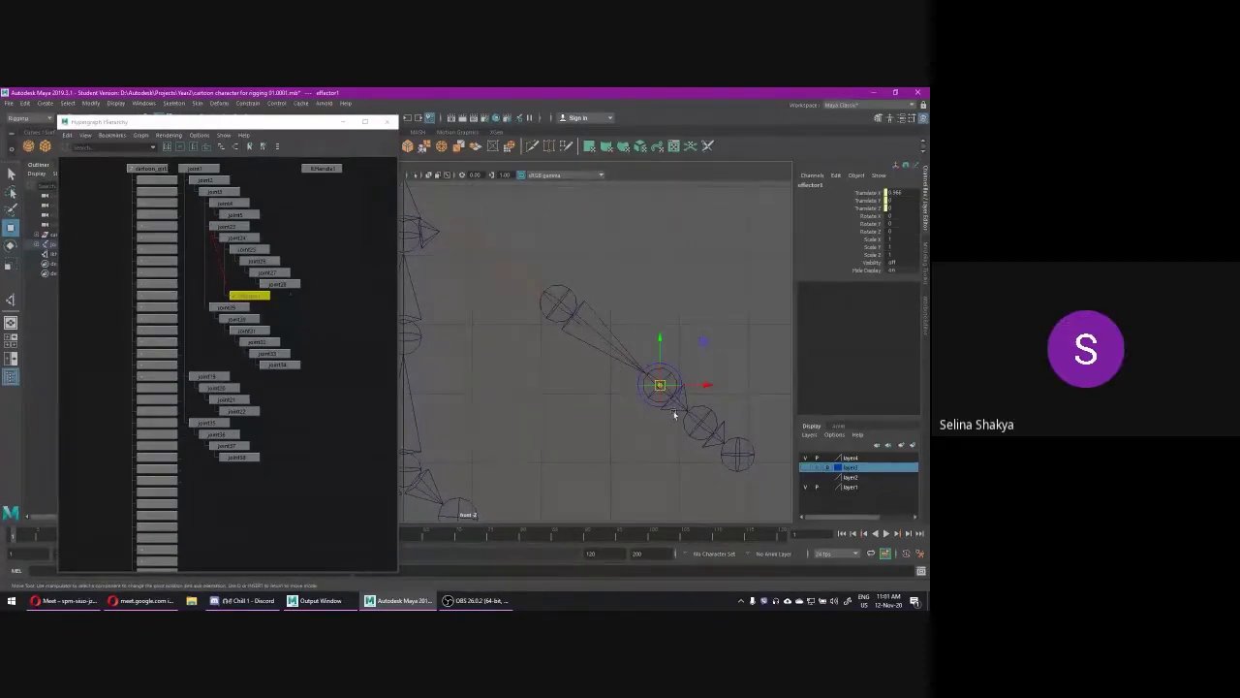
pyautogui.press('d')
pyautogui.click(695, 250)
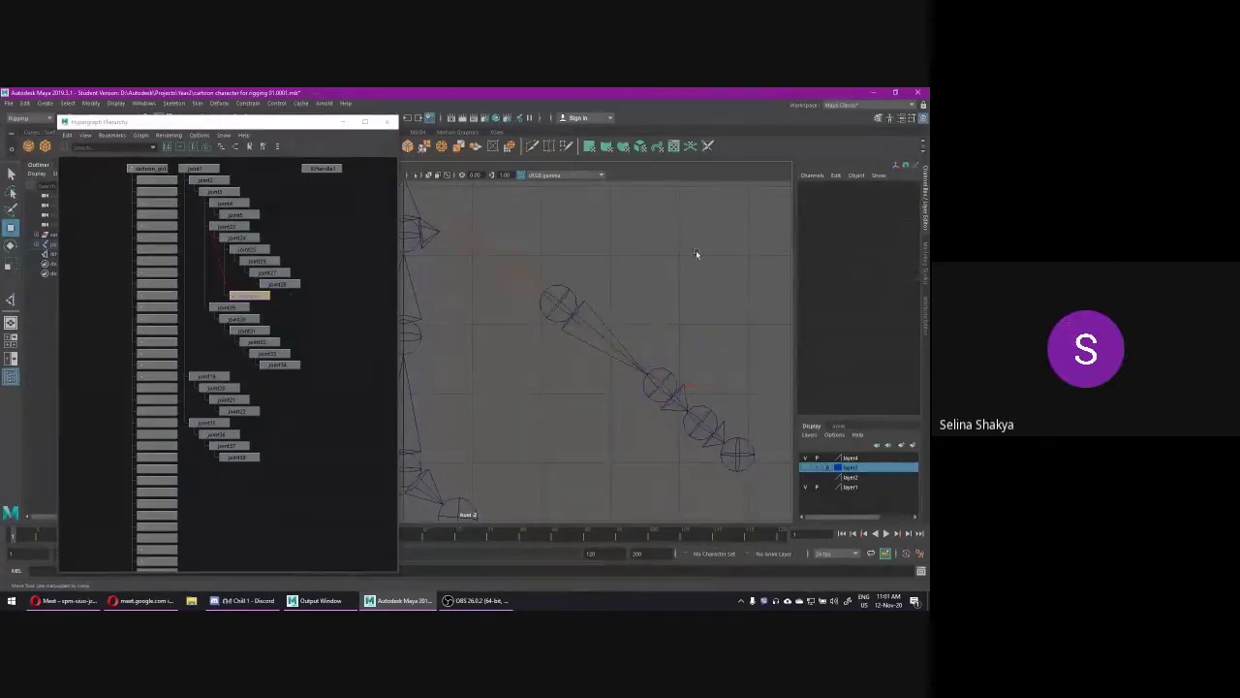
pyautogui.moveTo(646, 312); pyautogui.dragTo(687, 338)
pyautogui.click(686, 248)
pyautogui.click(388, 123)
# - Select the IK handle at the left wrist in the perspective view, try moving it and undo the move
pyautogui.press('space')
pyautogui.press('space')
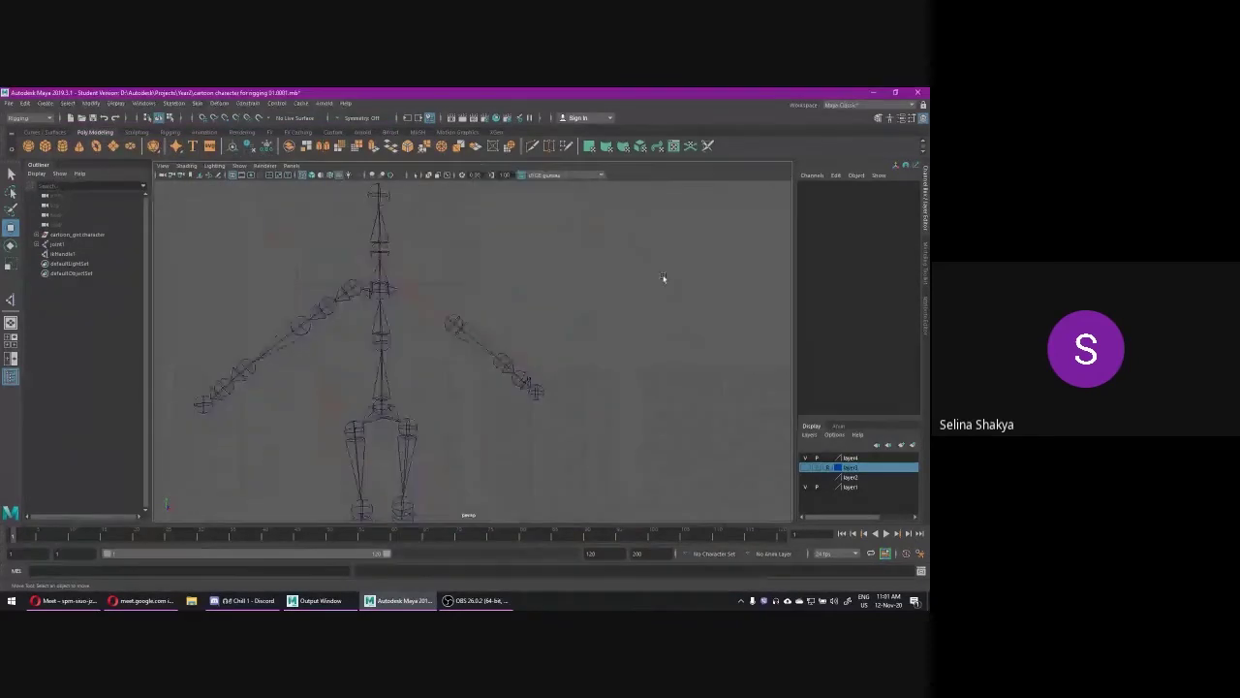
pyautogui.keyDown('alt'); pyautogui.moveTo(663, 278); pyautogui.dragTo(505, 373); pyautogui.keyUp('alt')
pyautogui.click(481, 412)
pyautogui.keyDown('alt'); pyautogui.moveTo(418, 267); pyautogui.dragTo(523, 308); pyautogui.keyUp('alt')
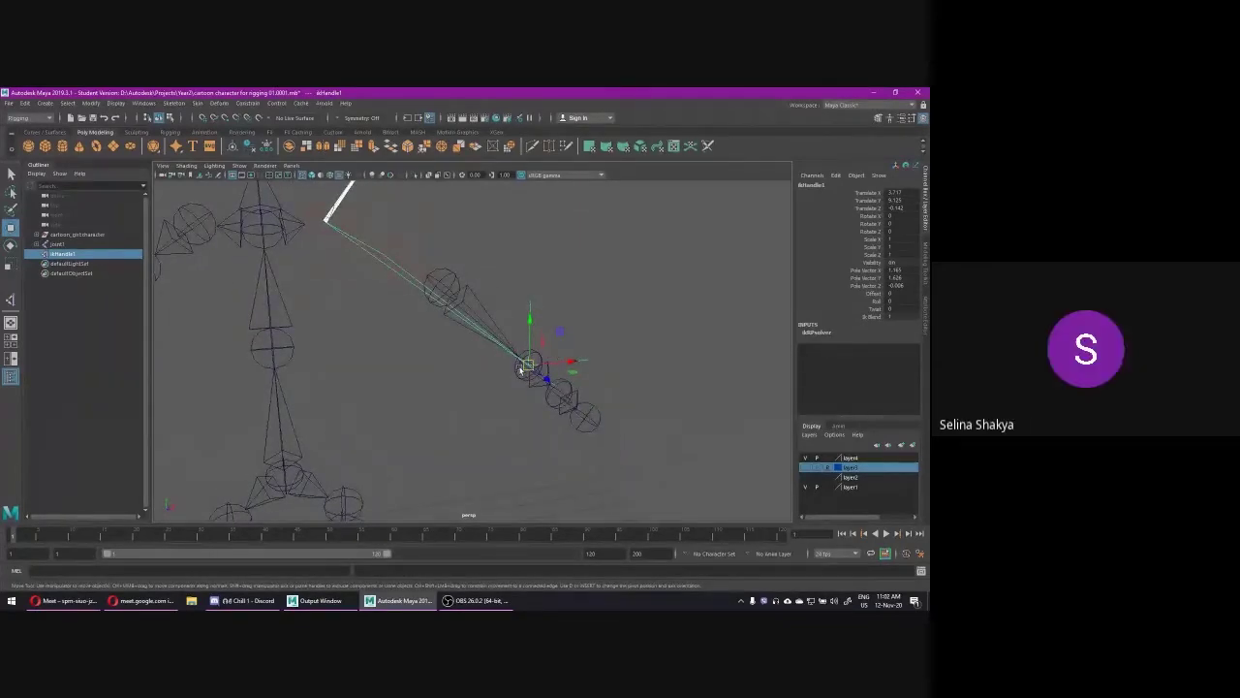
pyautogui.moveTo(526, 365); pyautogui.dragTo(494, 391)
pyautogui.hotkey('ctrl', 'z')
# - Move the left wrist's IK handle inward and back outward to test how the arm bends
pyautogui.keyDown('alt'); pyautogui.moveTo(343, 348); pyautogui.dragTo(372, 352); pyautogui.keyUp('alt')
pyautogui.scroll(-5, 387, 368)
pyautogui.keyDown('alt'); pyautogui.moveTo(416, 391); pyautogui.dragTo(766, 418); pyautogui.keyUp('alt')
pyautogui.scroll(3, 466, 338)
pyautogui.keyDown('alt'); pyautogui.moveTo(466, 338); pyautogui.dragTo(507, 349); pyautogui.keyUp('alt')
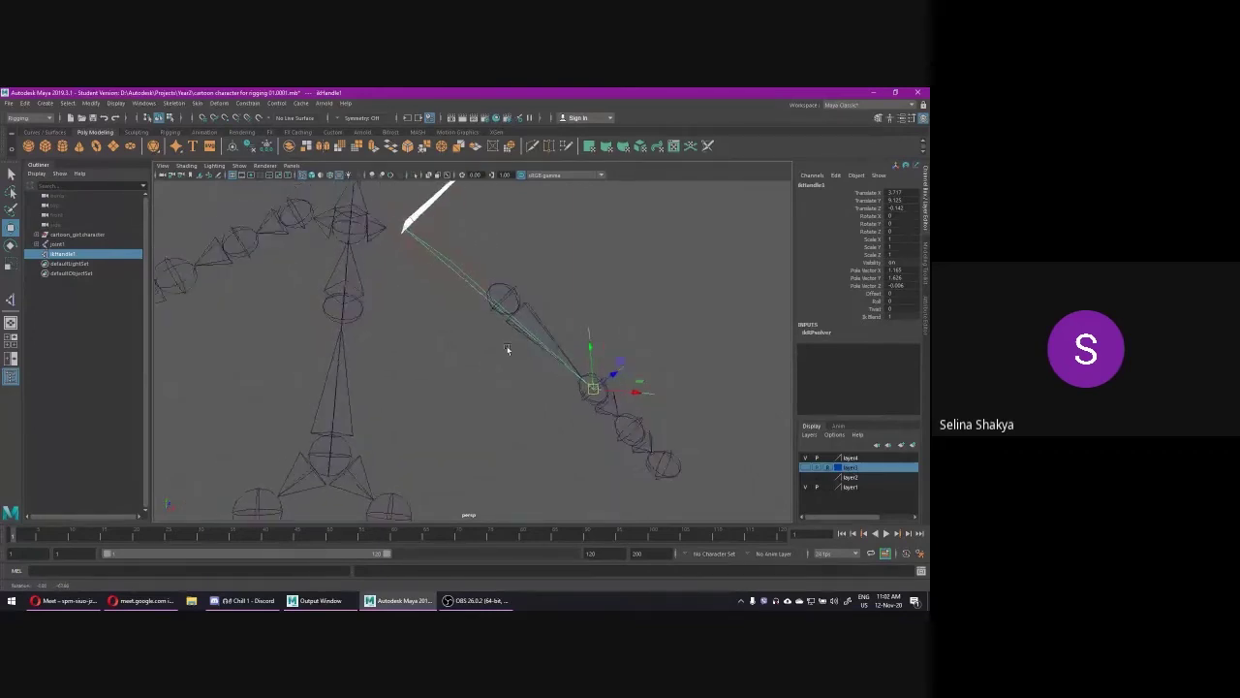
pyautogui.moveTo(595, 391); pyautogui.dragTo(443, 410)
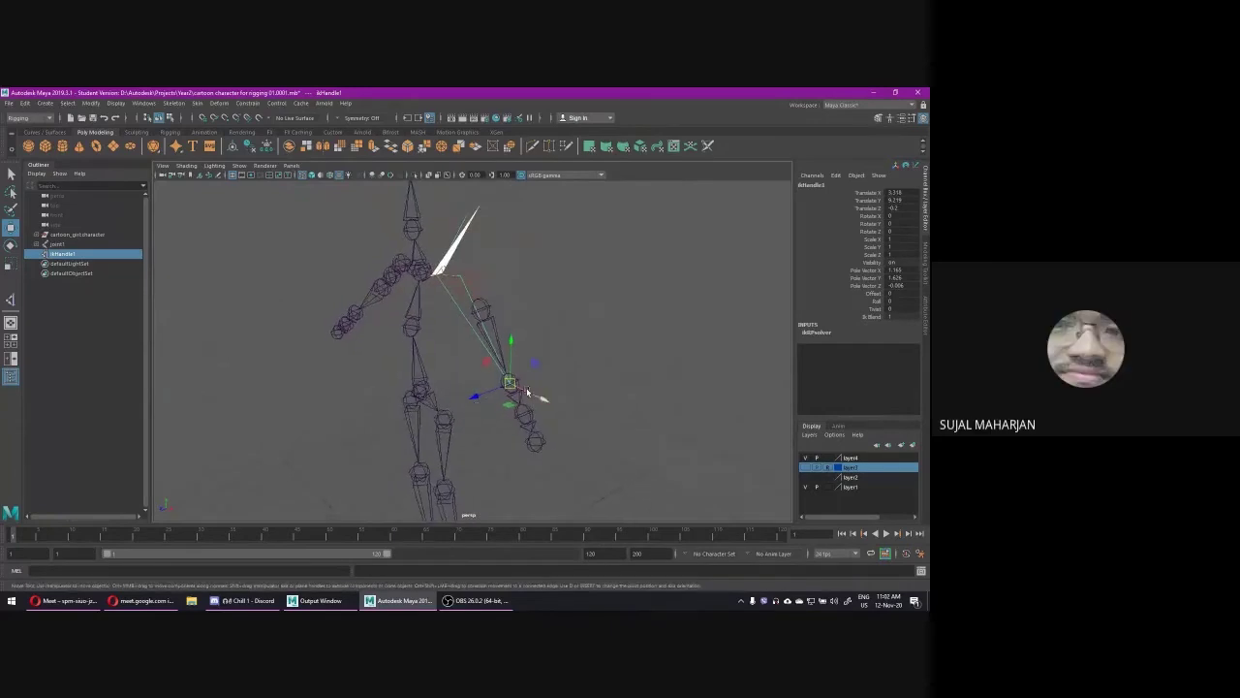
pyautogui.moveTo(512, 384); pyautogui.dragTo(548, 377)
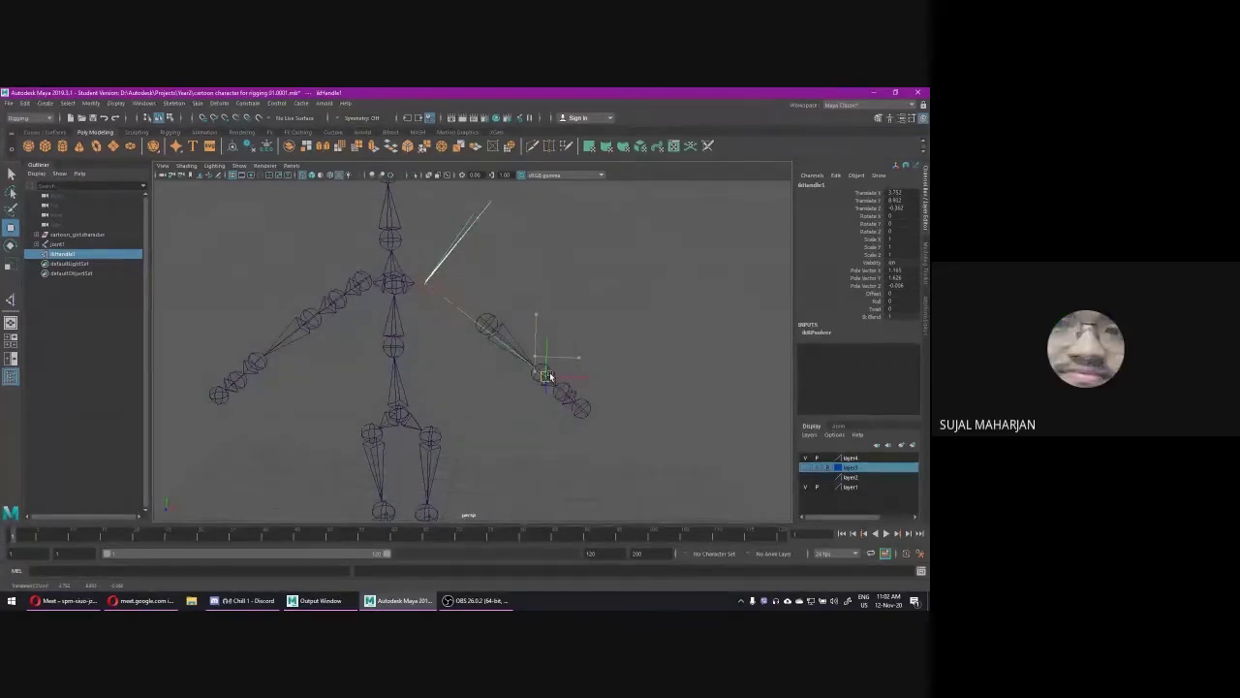
pyautogui.moveTo(547, 376)
pyautogui.mouseDown()
pyautogui.moveTo(538, 361)
pyautogui.moveTo(564, 368)
pyautogui.moveTo(537, 352)
pyautogui.moveTo(564, 370)
pyautogui.mouseUp()
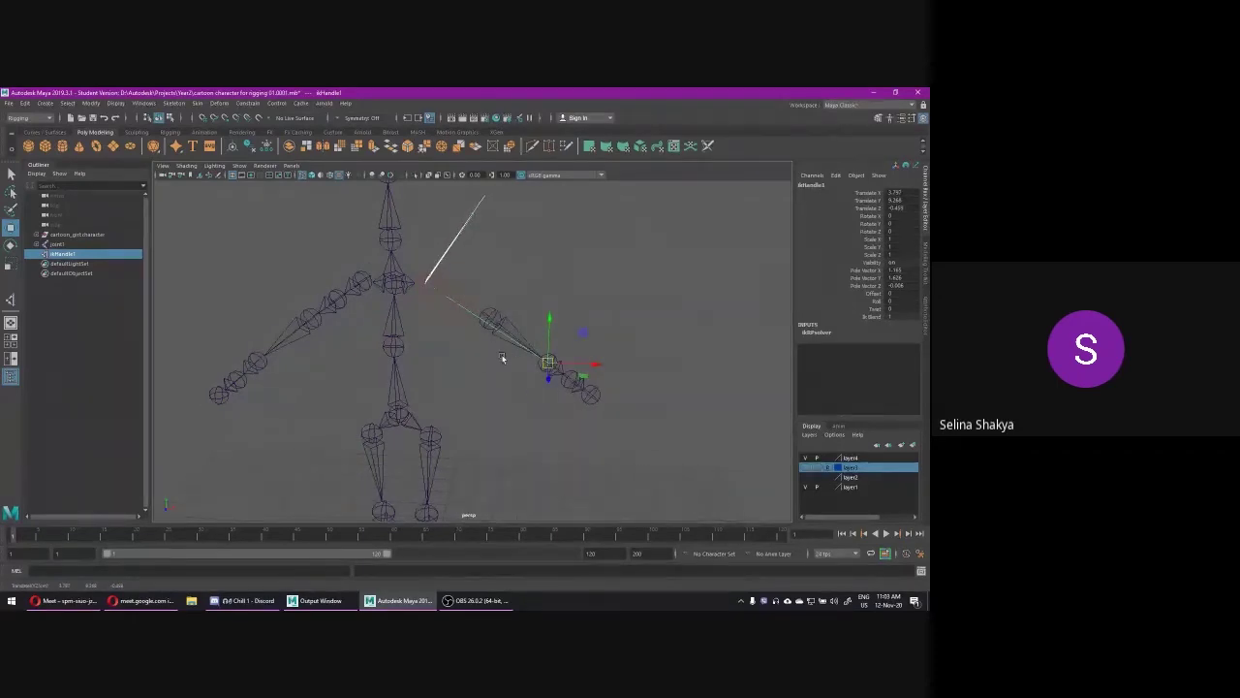
pyautogui.moveTo(502, 358)
pyautogui.keyDown('alt'); pyautogui.mouseDown()
pyautogui.moveTo(451, 360)
pyautogui.moveTo(507, 356)
pyautogui.moveTo(482, 357)
pyautogui.mouseUp(); pyautogui.keyUp('alt')
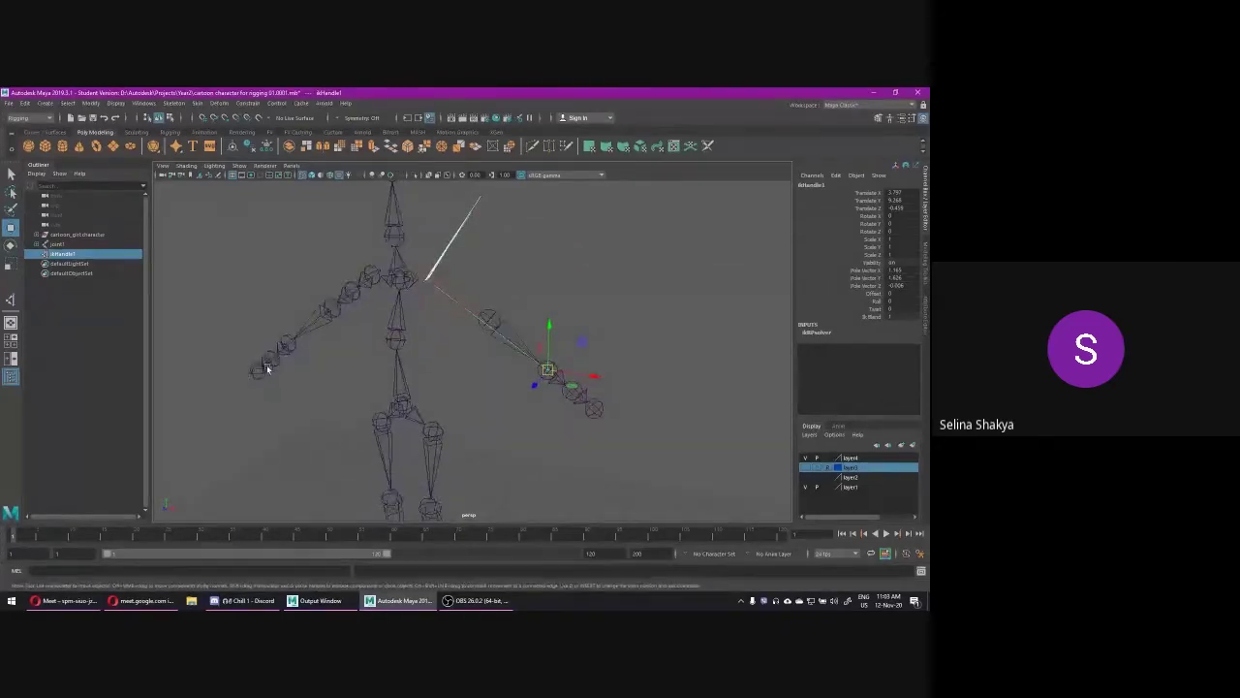
# - Select the first joint of the skeleton's right arm in the perspective view
pyautogui.keyDown('alt'); pyautogui.moveTo(268, 368); pyautogui.dragTo(299, 304); pyautogui.keyUp('alt')
pyautogui.click(365, 308)
pyautogui.keyDown('alt'); pyautogui.moveTo(227, 341); pyautogui.dragTo(549, 376); pyautogui.keyUp('alt')
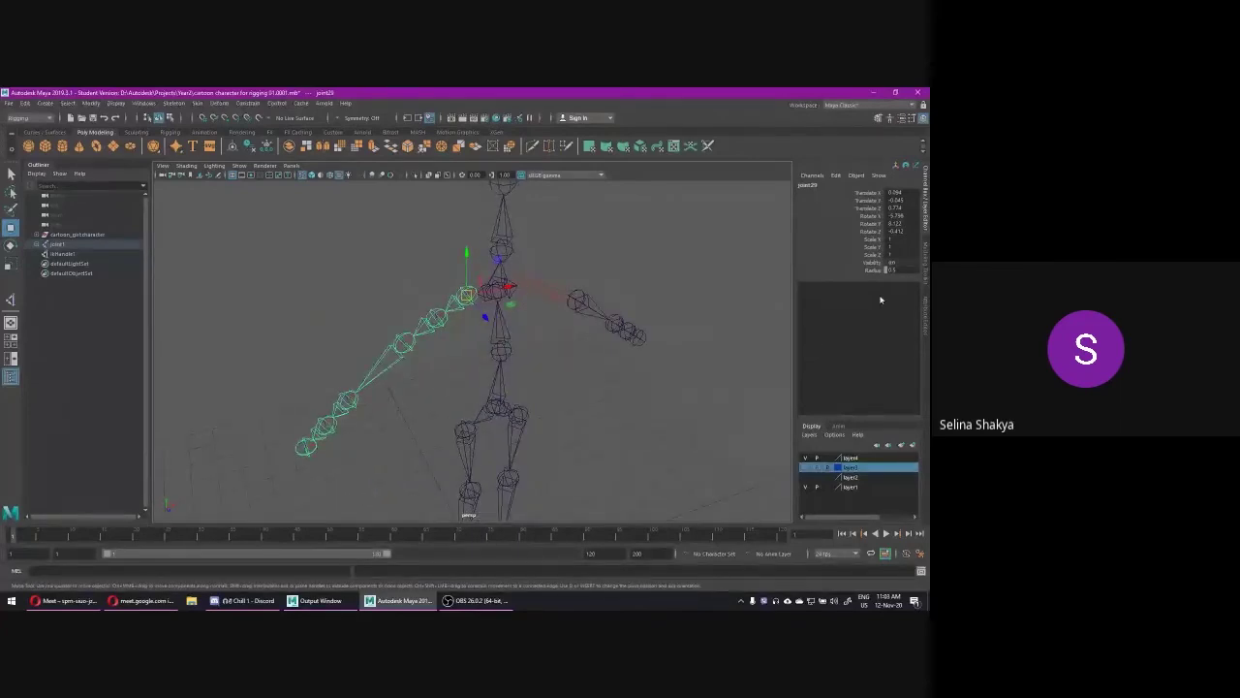
# - Switch to the Maya 2019.2 scene cartoon character for rigging 01.mb
pyautogui.hotkey('alt', 'Tab')
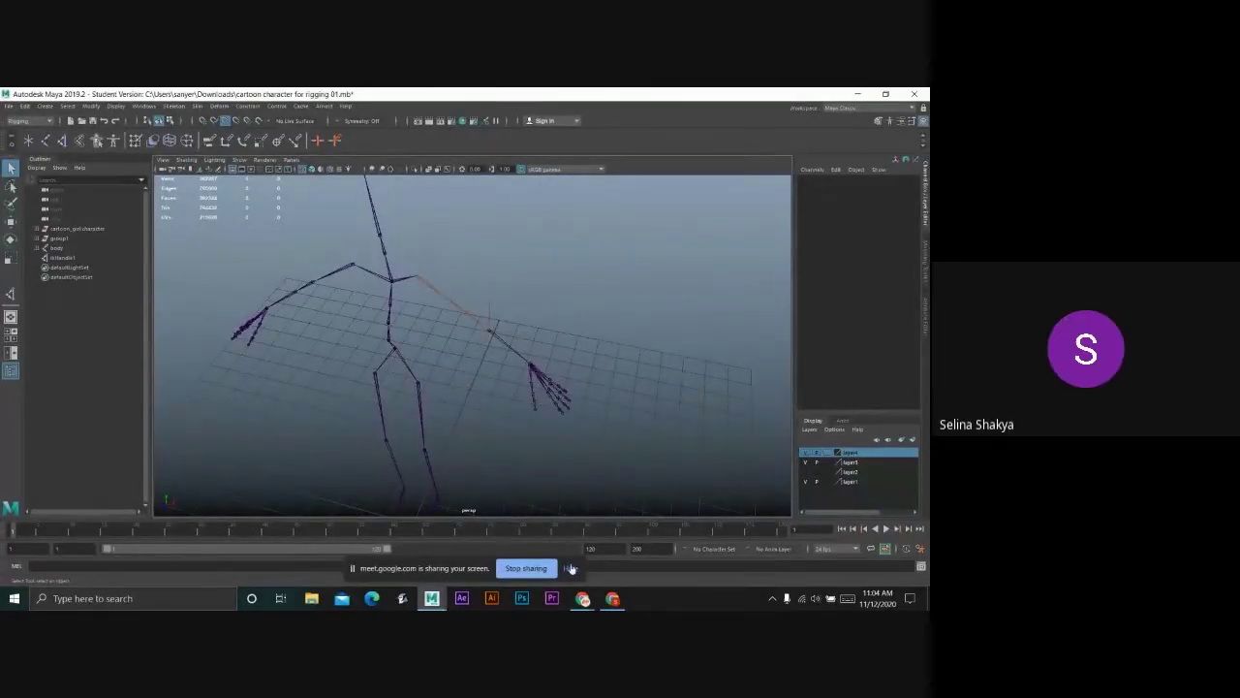
pyautogui.click(67, 105)
pyautogui.click(88, 153)
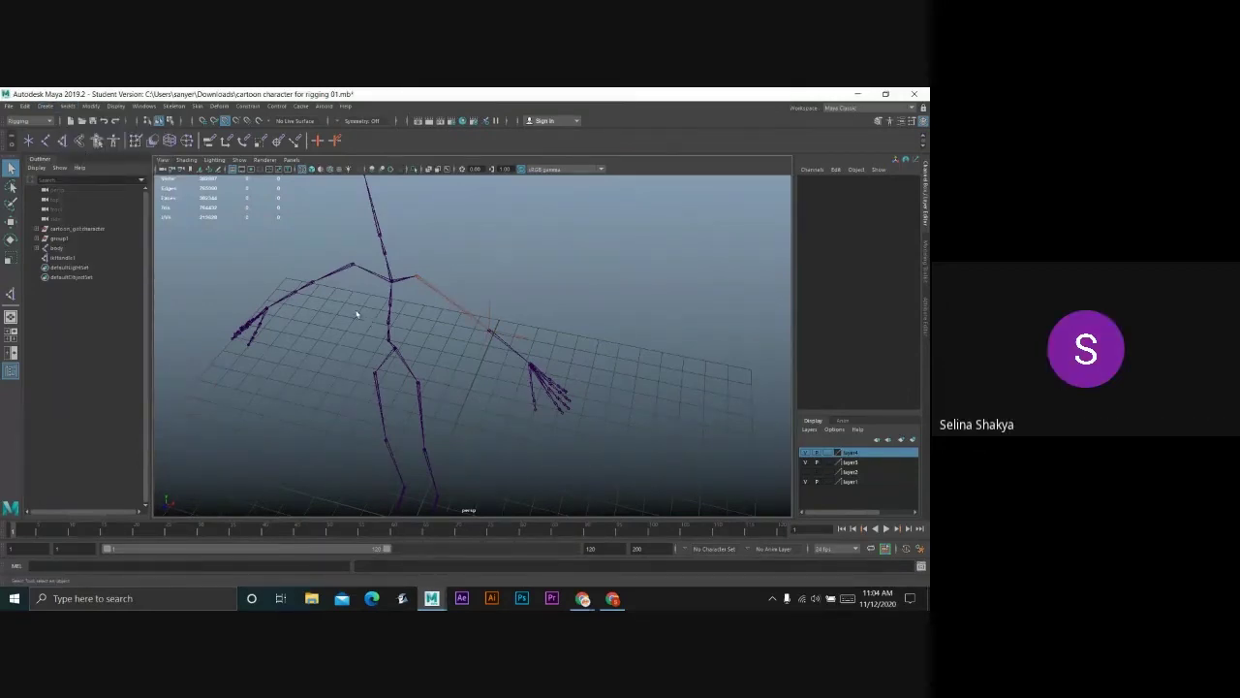
pyautogui.click(68, 105)
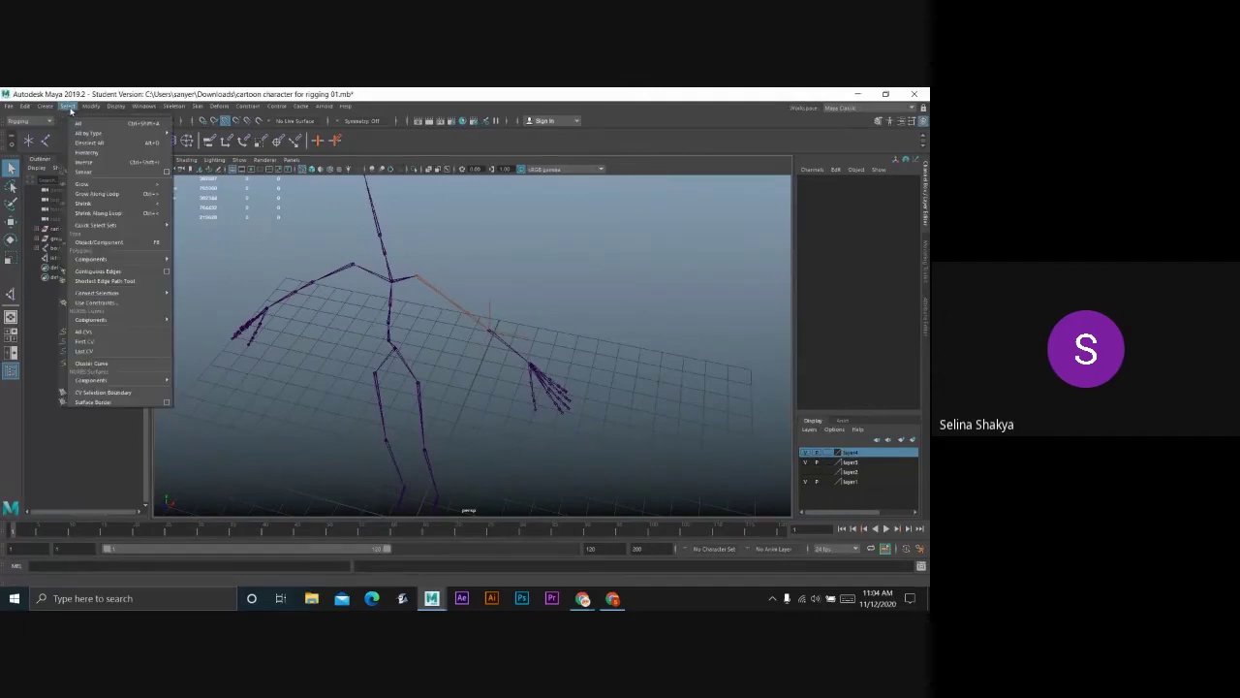
pyautogui.click(269, 268)
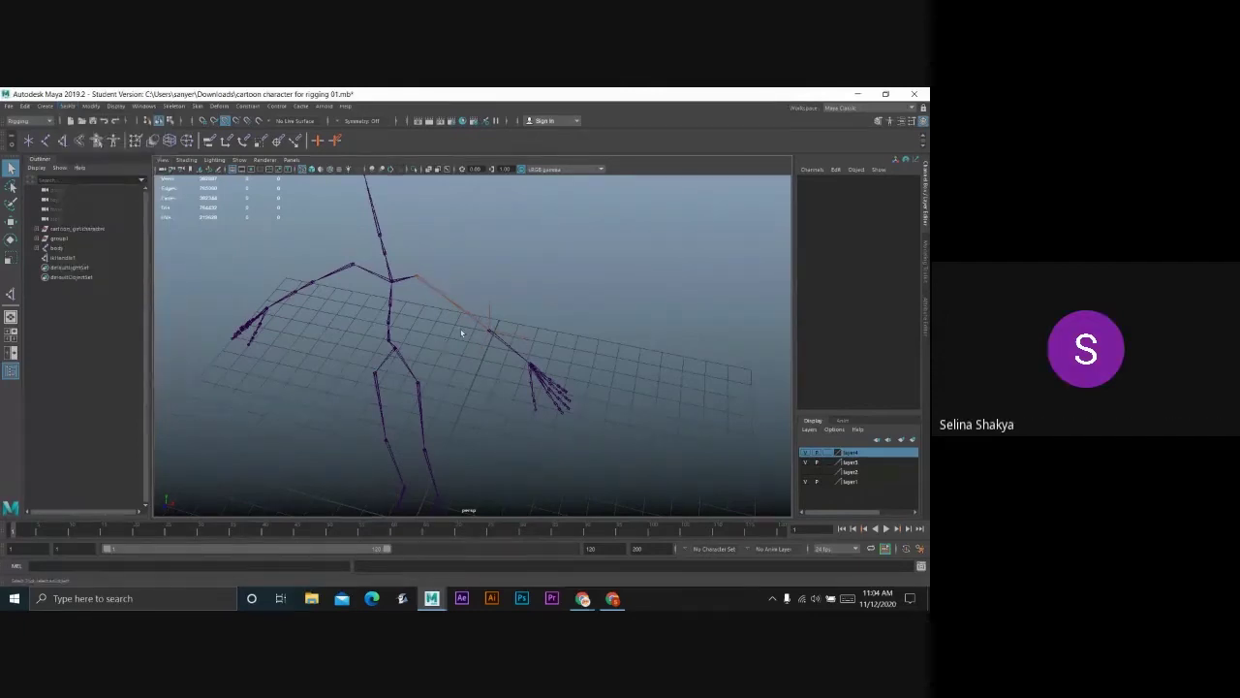
# - Open the Hypergraph Hierarchy and make its window taller to show more of the node tree
pyautogui.click(147, 106)
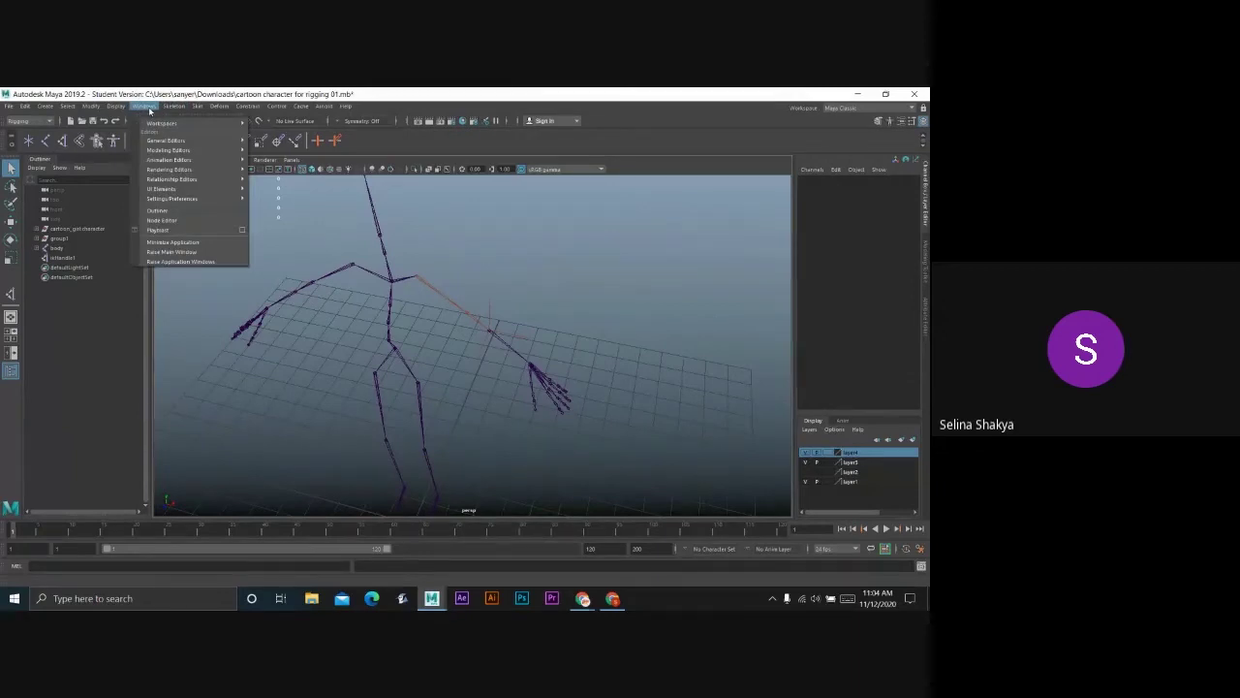
pyautogui.moveTo(238, 146)
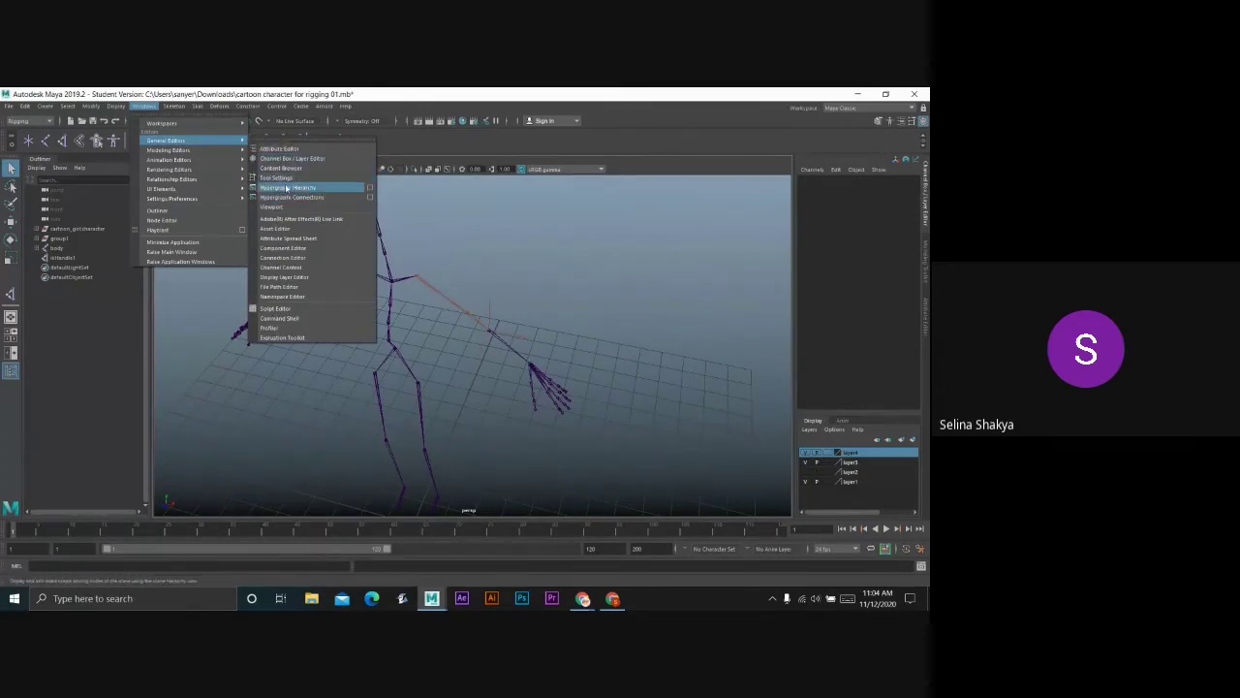
pyautogui.click(295, 190)
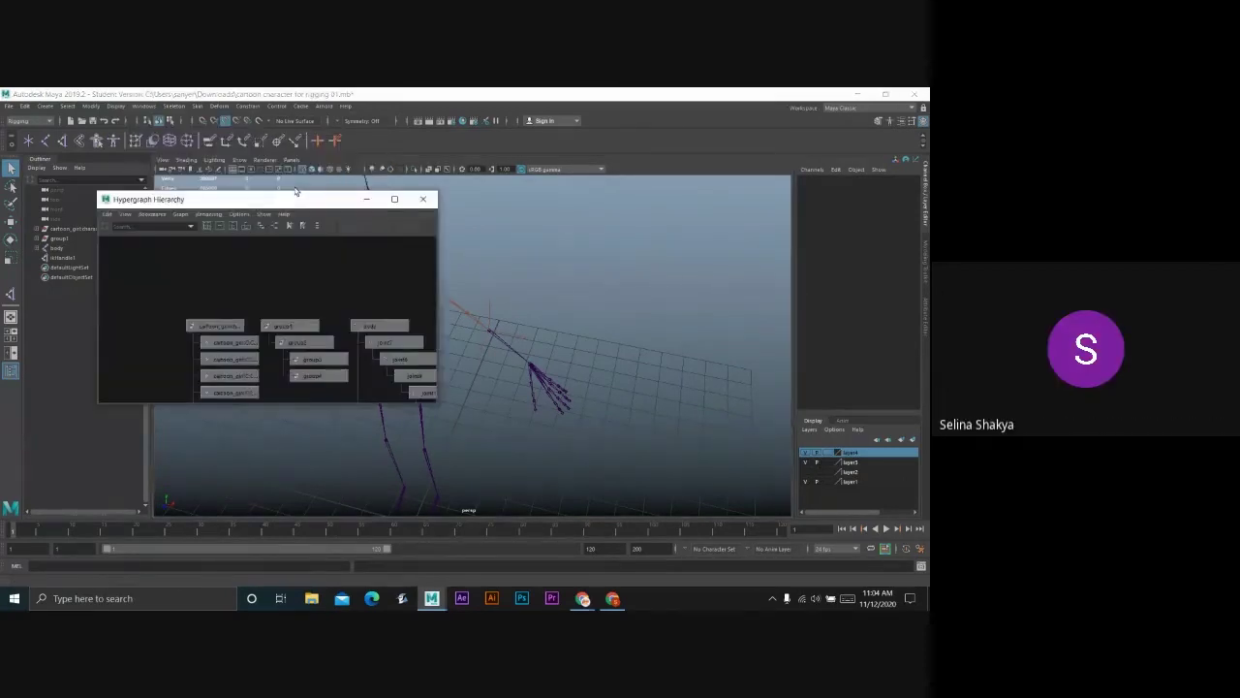
pyautogui.moveTo(313, 201); pyautogui.dragTo(297, 177)
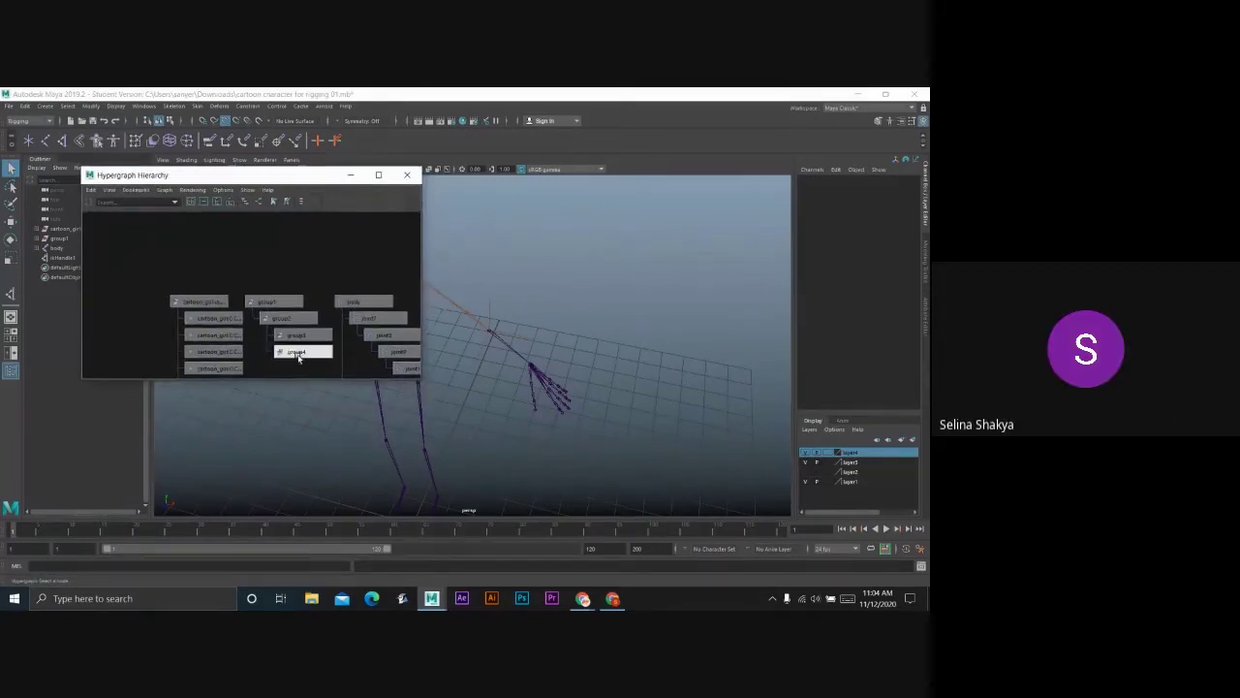
pyautogui.moveTo(284, 378); pyautogui.dragTo(316, 503)
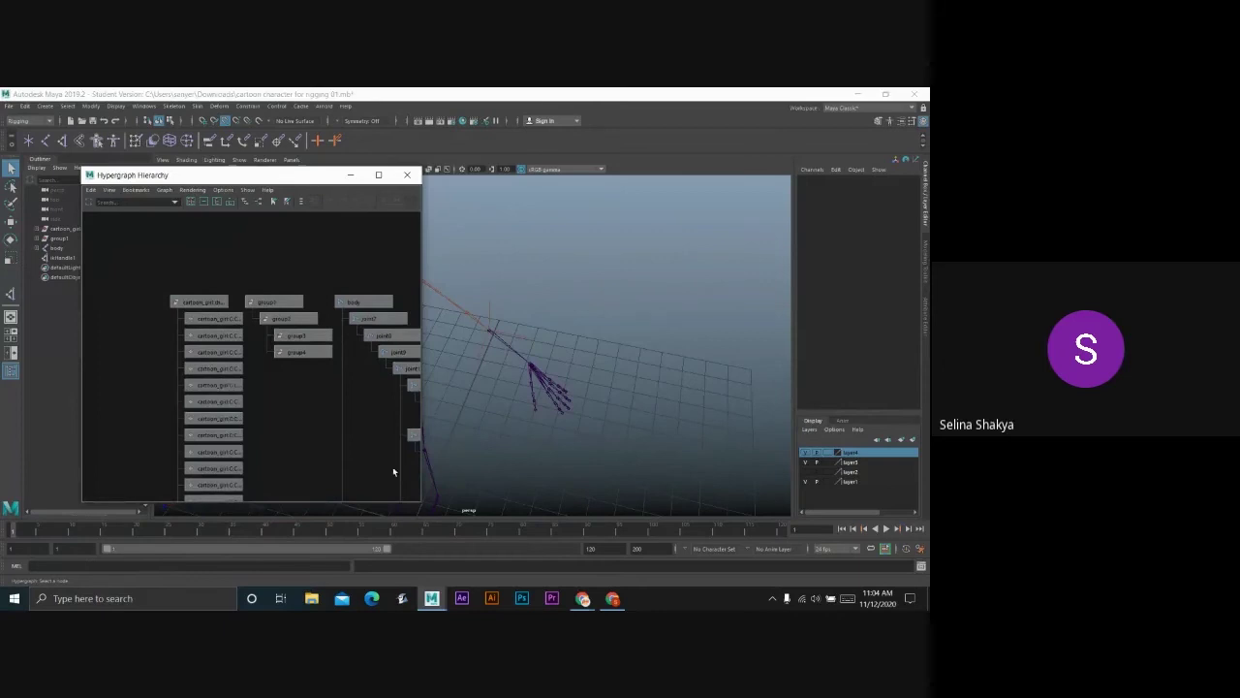
# - Select the IK handle on the left arm instead of the hand joint, keeping the Hypergraph Hierarchy open beside the view
pyautogui.click(498, 338)
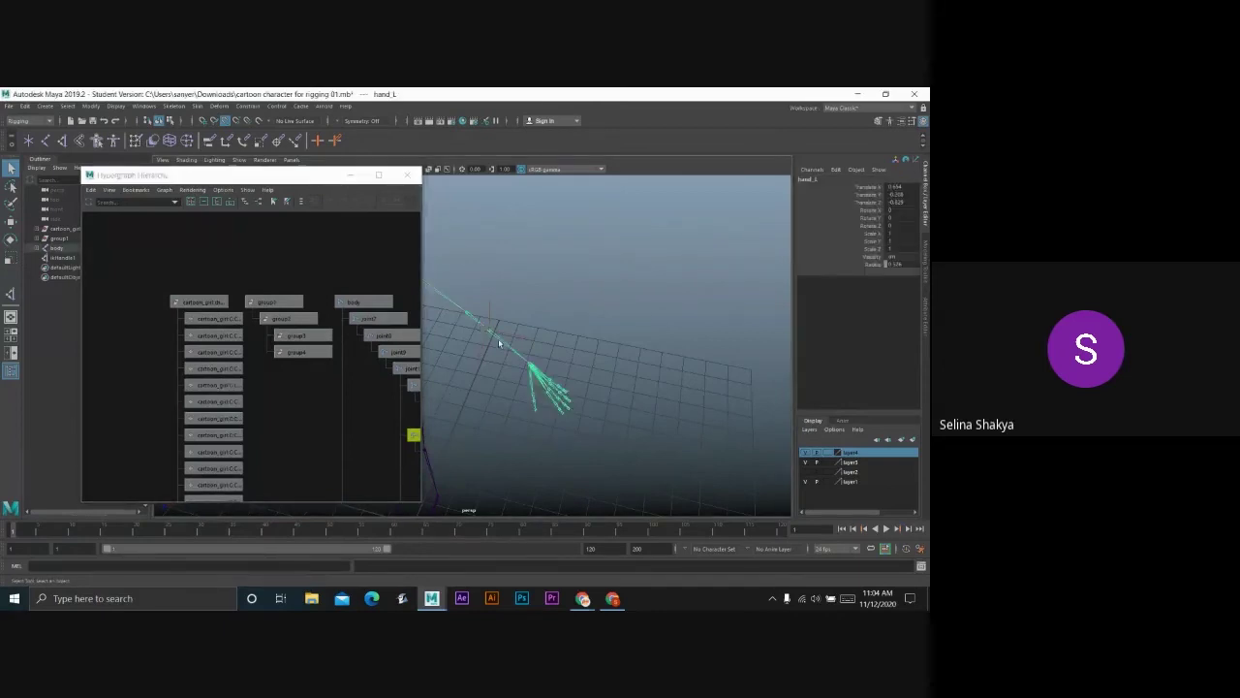
pyautogui.click(495, 330)
pyautogui.click(490, 334)
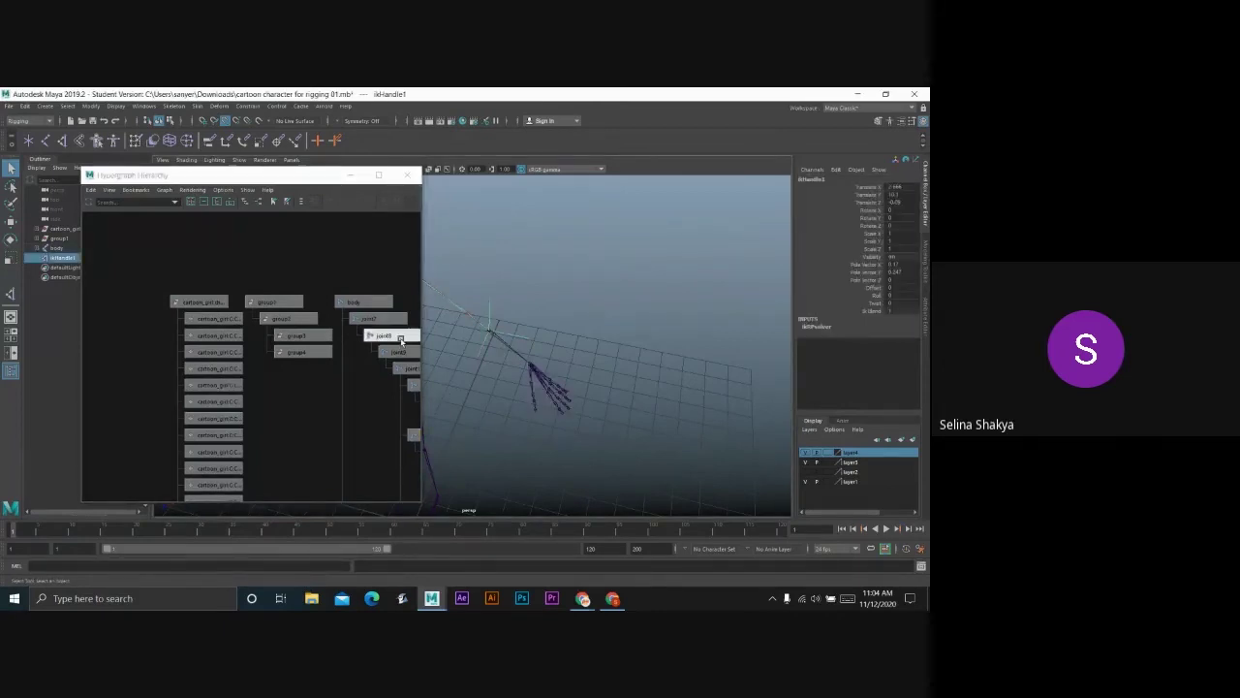
pyautogui.click(355, 419)
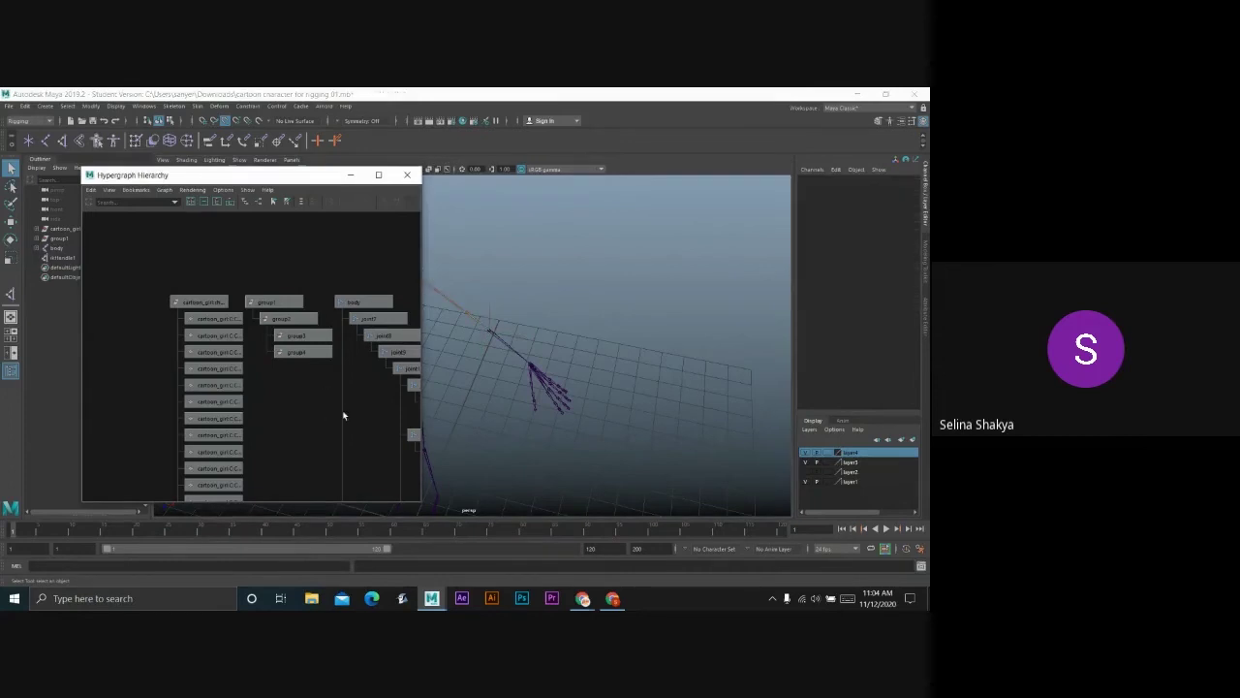
pyautogui.click(487, 328)
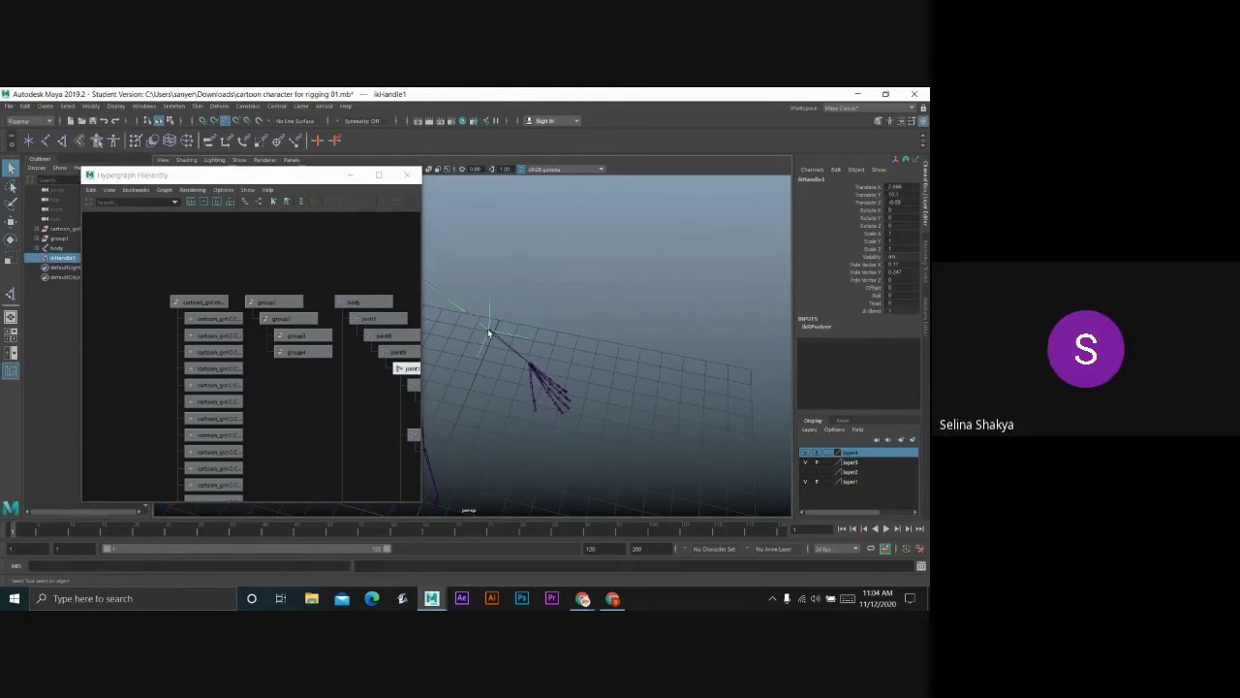
pyautogui.click(531, 322)
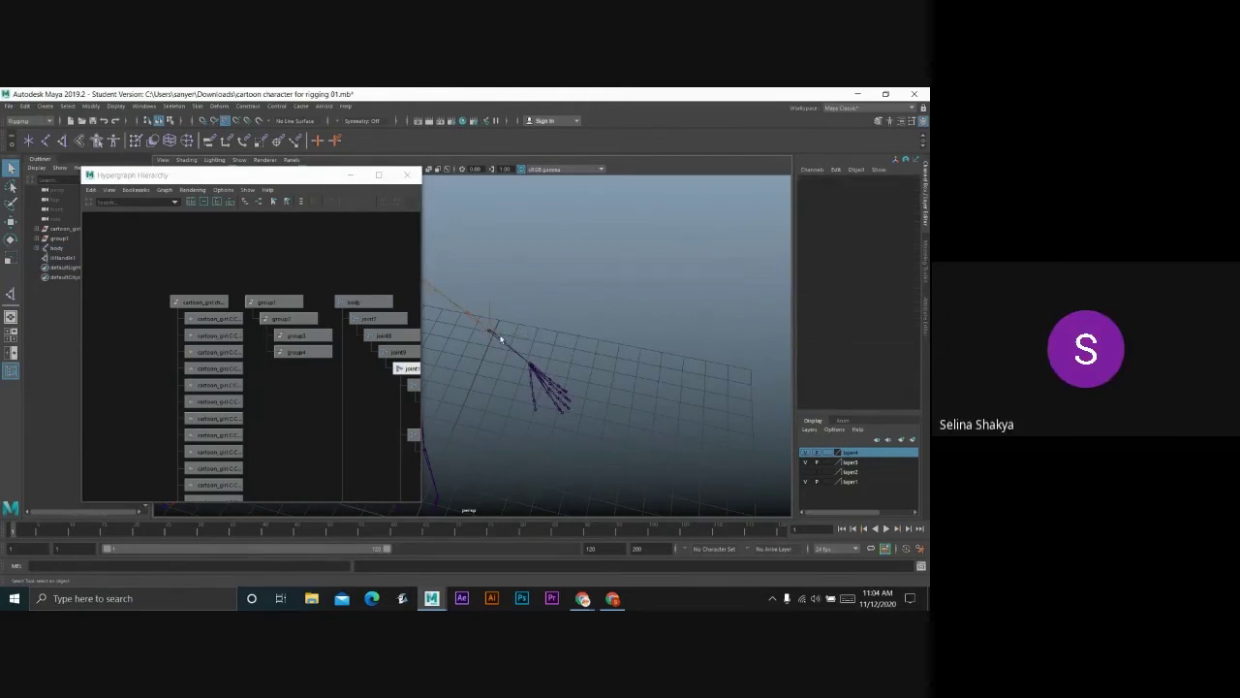
pyautogui.click(490, 328)
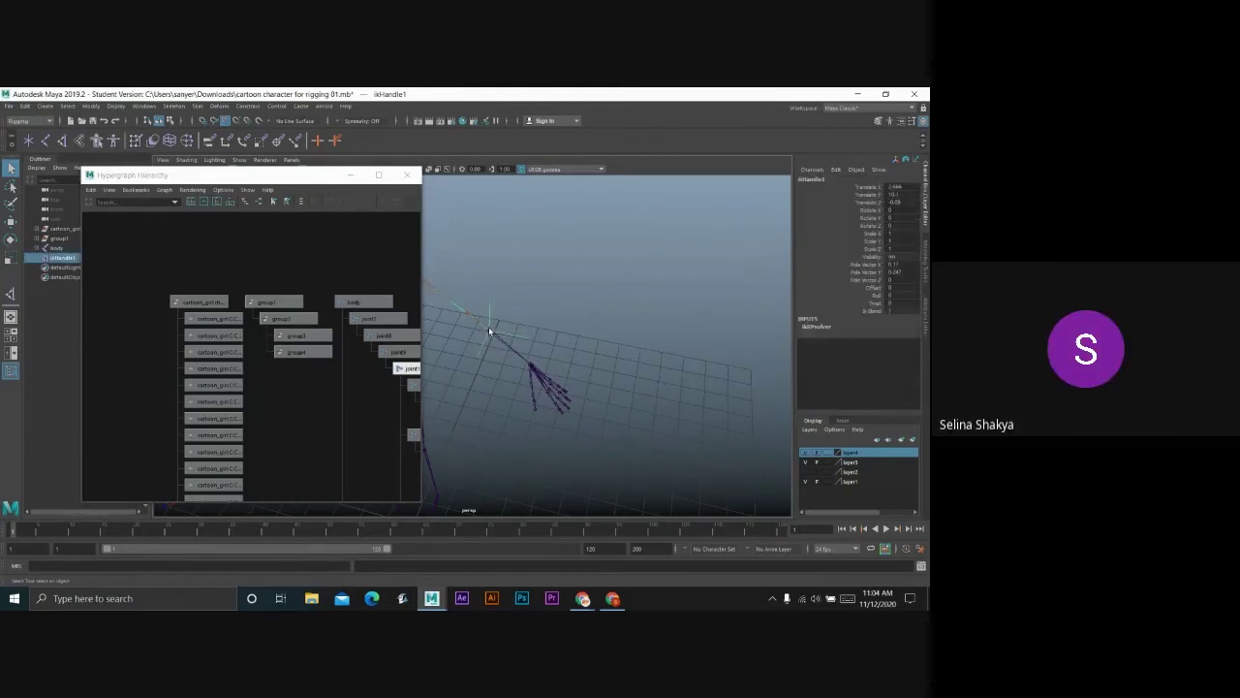
pyautogui.click(549, 330)
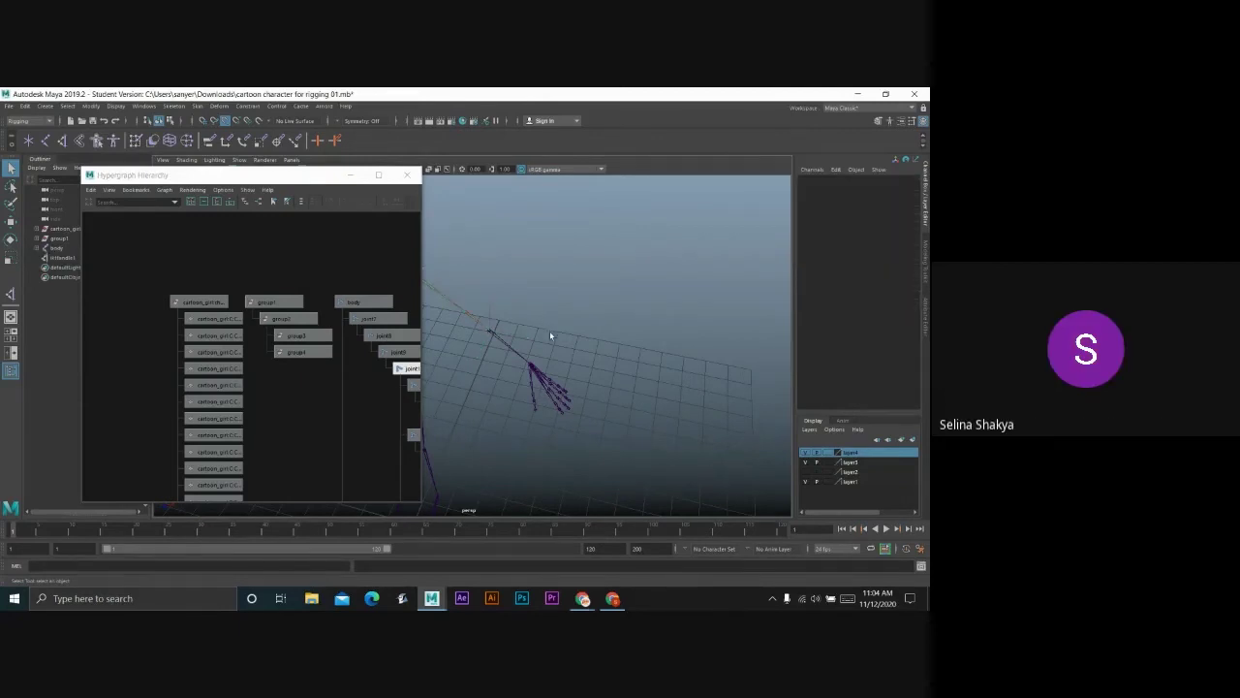
pyautogui.keyDown('alt'); pyautogui.moveTo(550, 331); pyautogui.dragTo(479, 347); pyautogui.keyUp('alt')
pyautogui.click(469, 358)
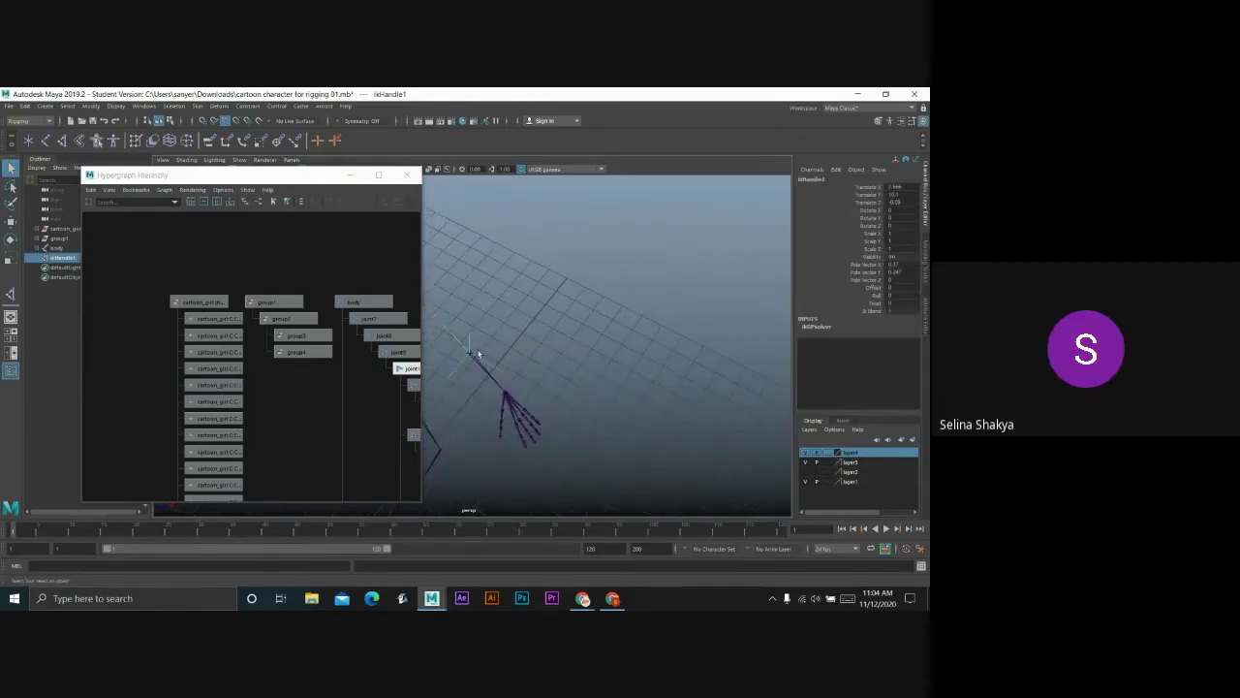
# - Move the Hypergraph Hierarchy window clear of the skeleton and select joint25 at the end of the left arm's IK chain
pyautogui.moveTo(312, 175); pyautogui.dragTo(245, 125)
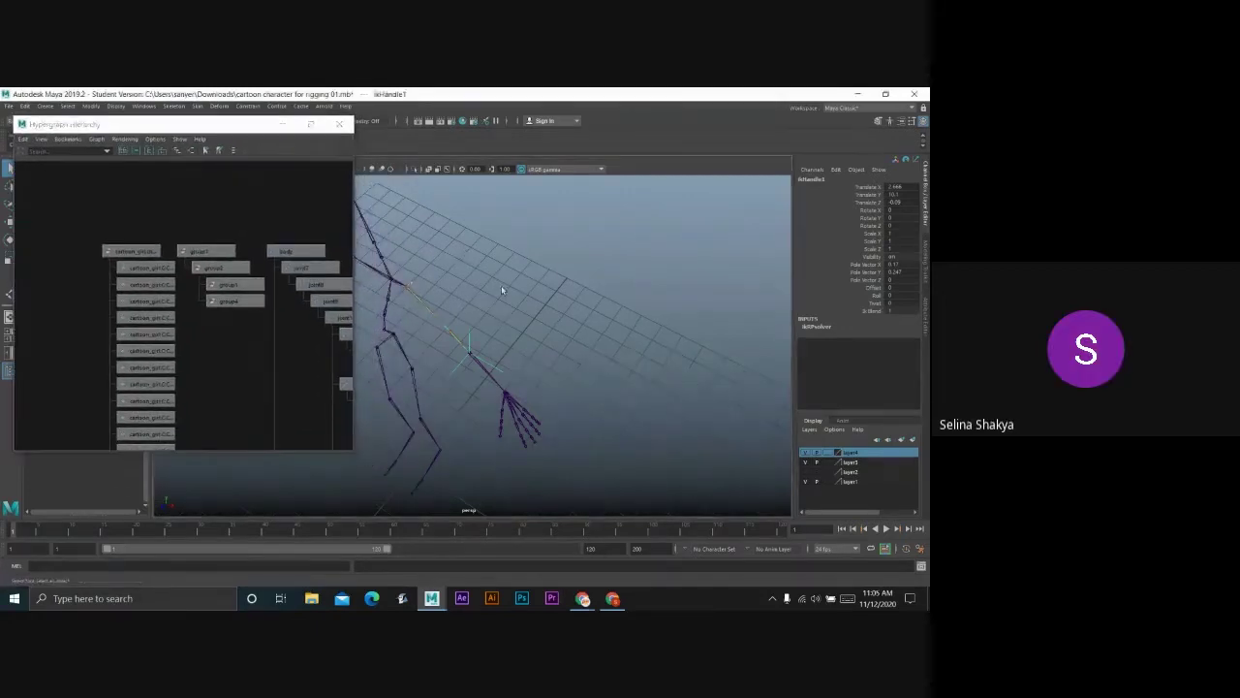
pyautogui.click(469, 352)
pyautogui.click(502, 349)
pyautogui.click(476, 360)
pyautogui.click(478, 354)
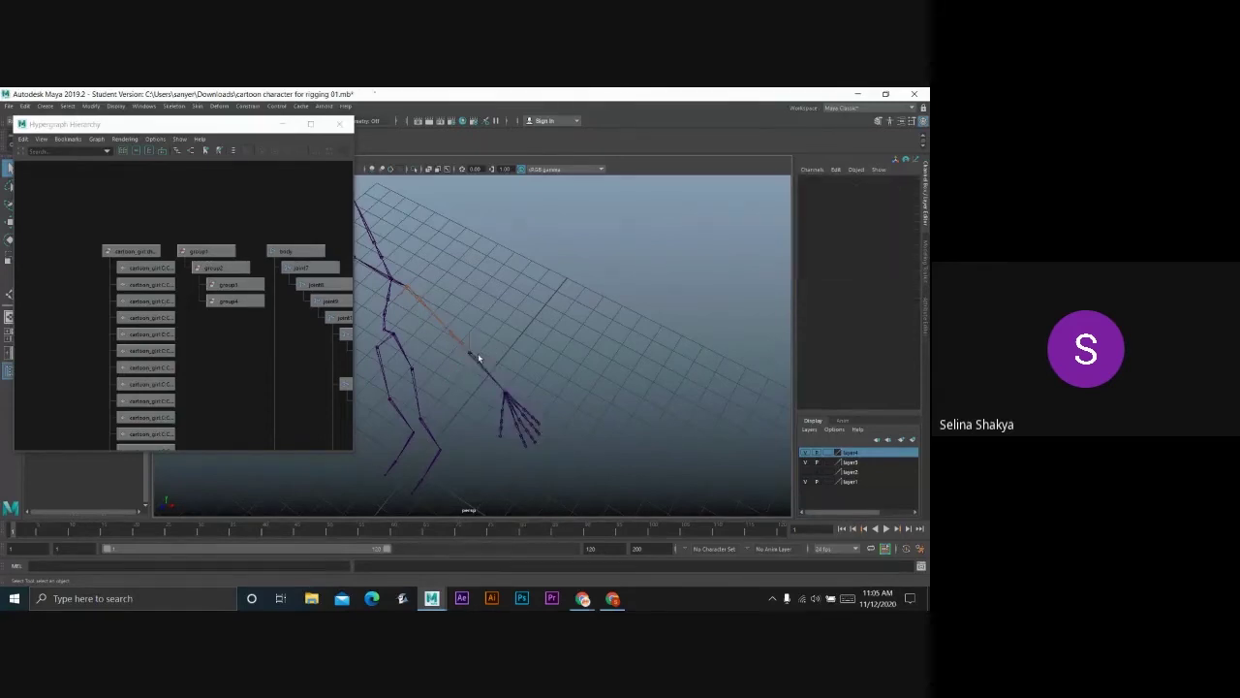
pyautogui.keyDown('alt'); pyautogui.moveTo(466, 354); pyautogui.dragTo(477, 372); pyautogui.keyUp('alt')
pyautogui.click(471, 354)
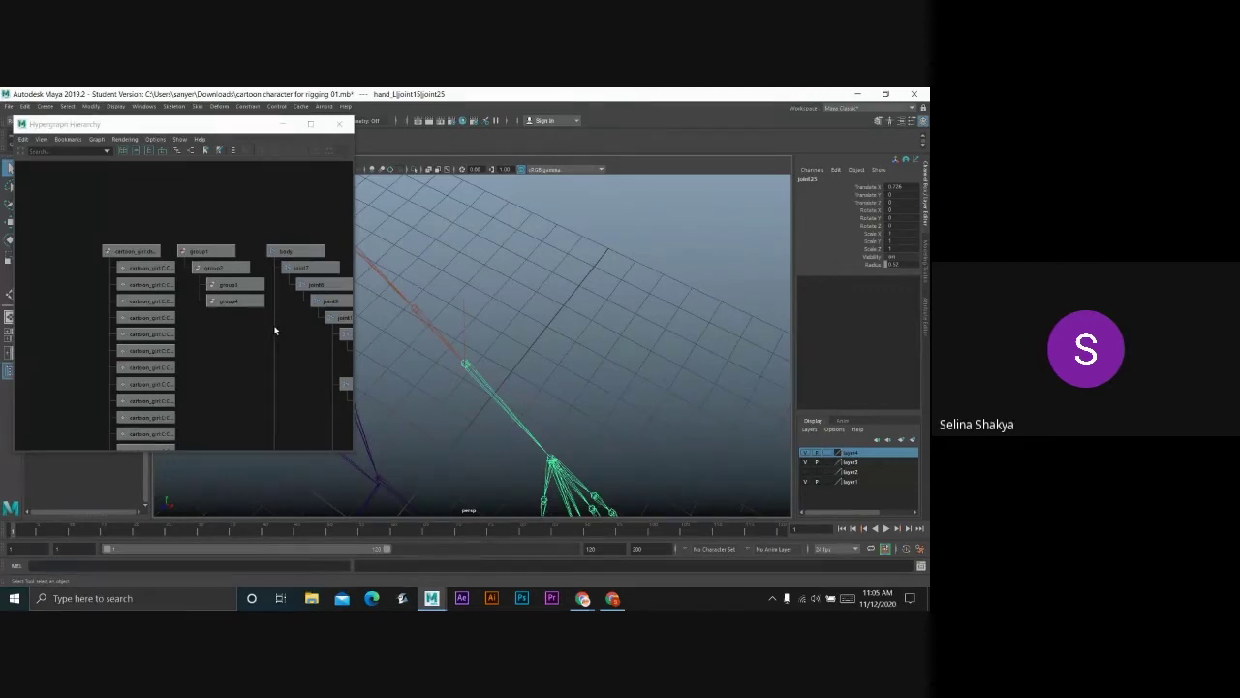
# - Frame the selected joint in the Hypergraph Hierarchy, widen the node view and select the effector1 node
pyautogui.press('f')
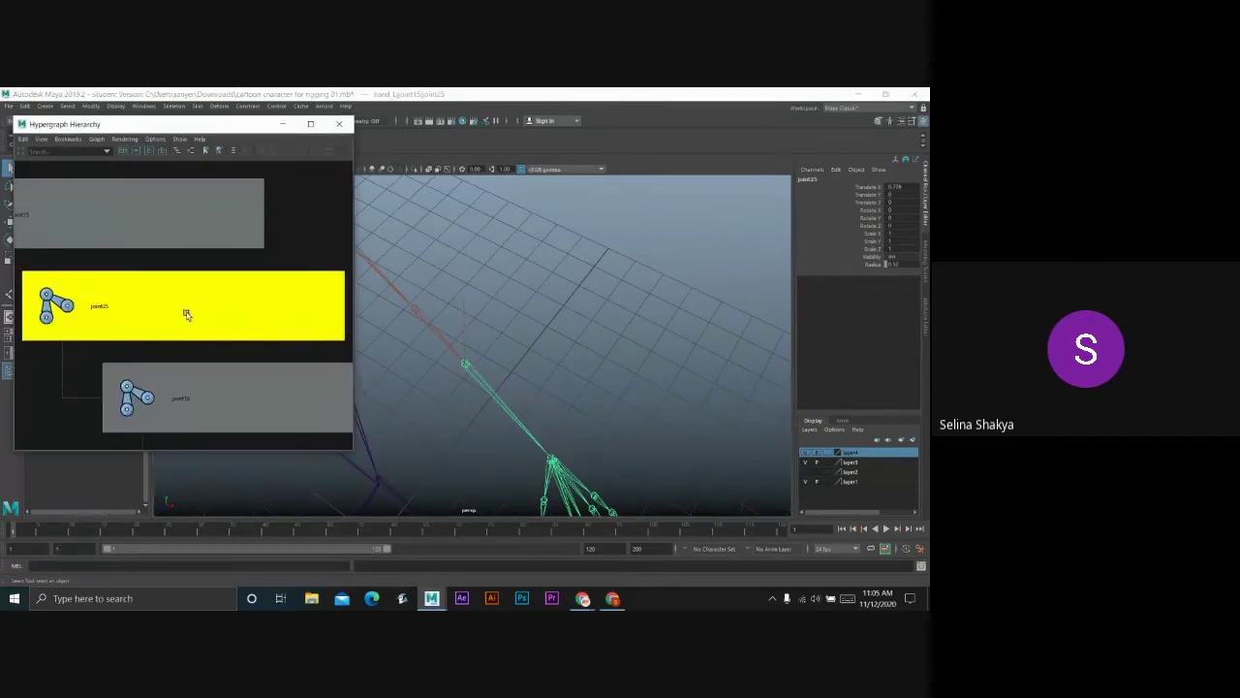
pyautogui.scroll(-5, 186, 313)
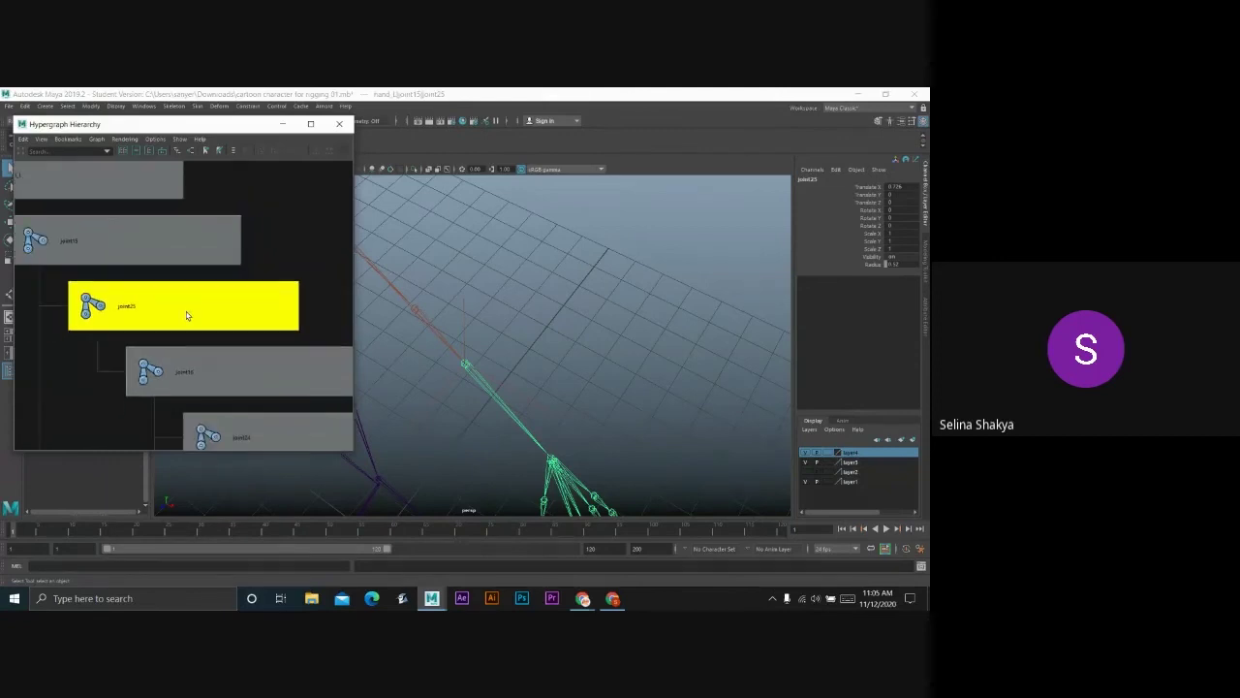
pyautogui.scroll(-6, 186, 311)
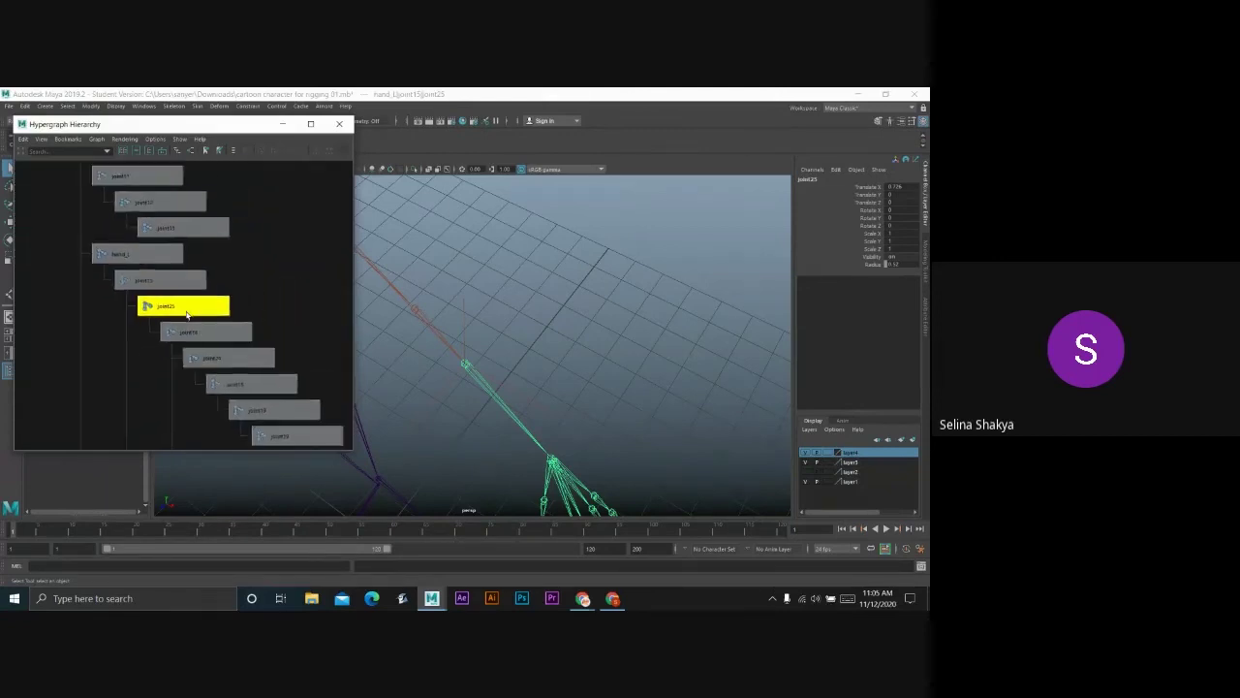
pyautogui.scroll(-2, 186, 313)
pyautogui.scroll(-8, 184, 313)
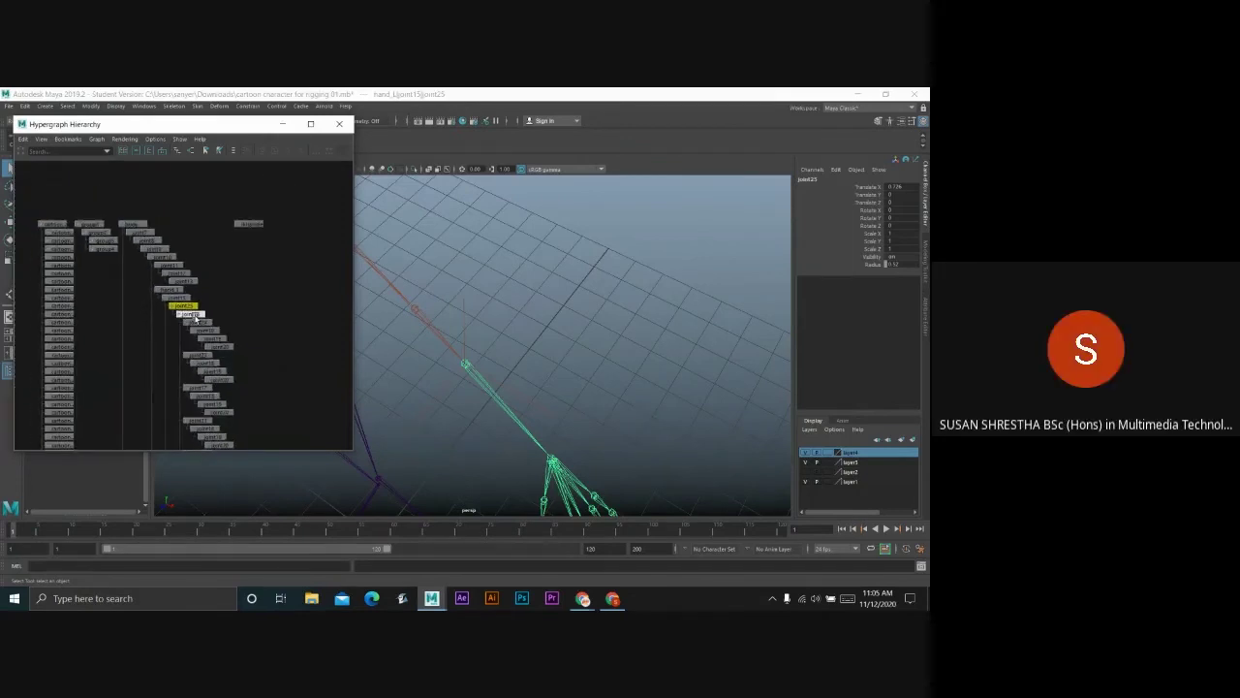
pyautogui.scroll(-1, 196, 317)
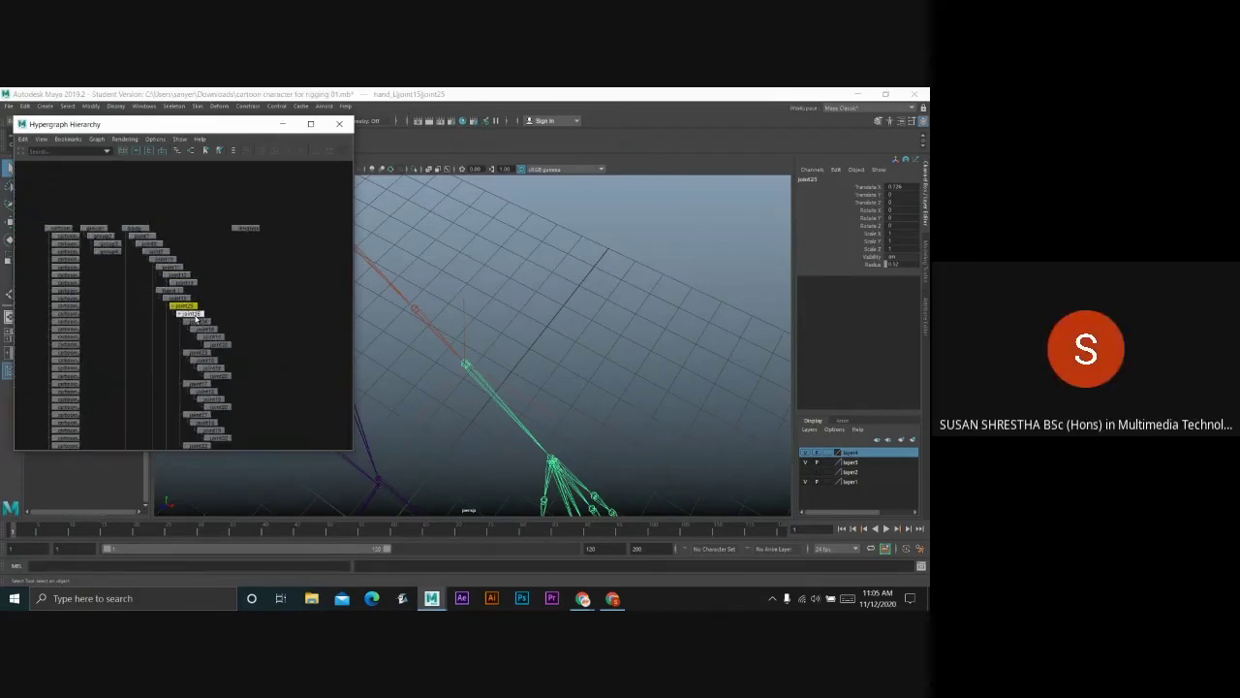
pyautogui.moveTo(266, 353); pyautogui.dragTo(294, 286)
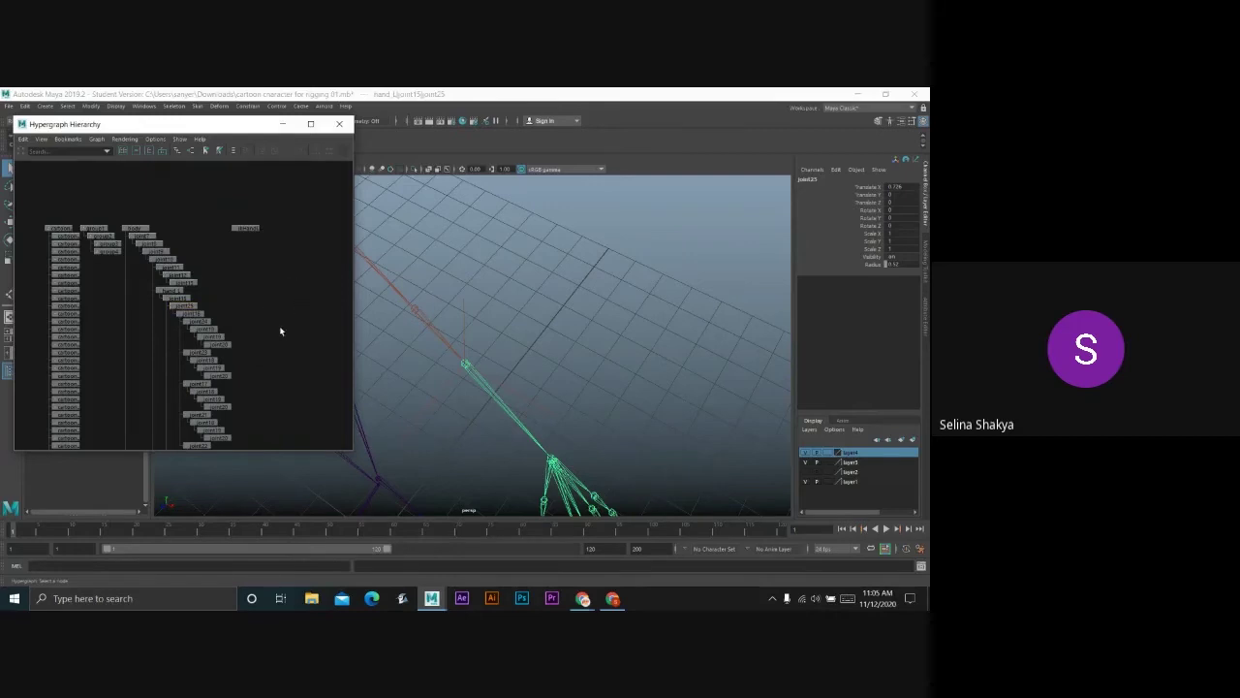
pyautogui.scroll(-3, 222, 327)
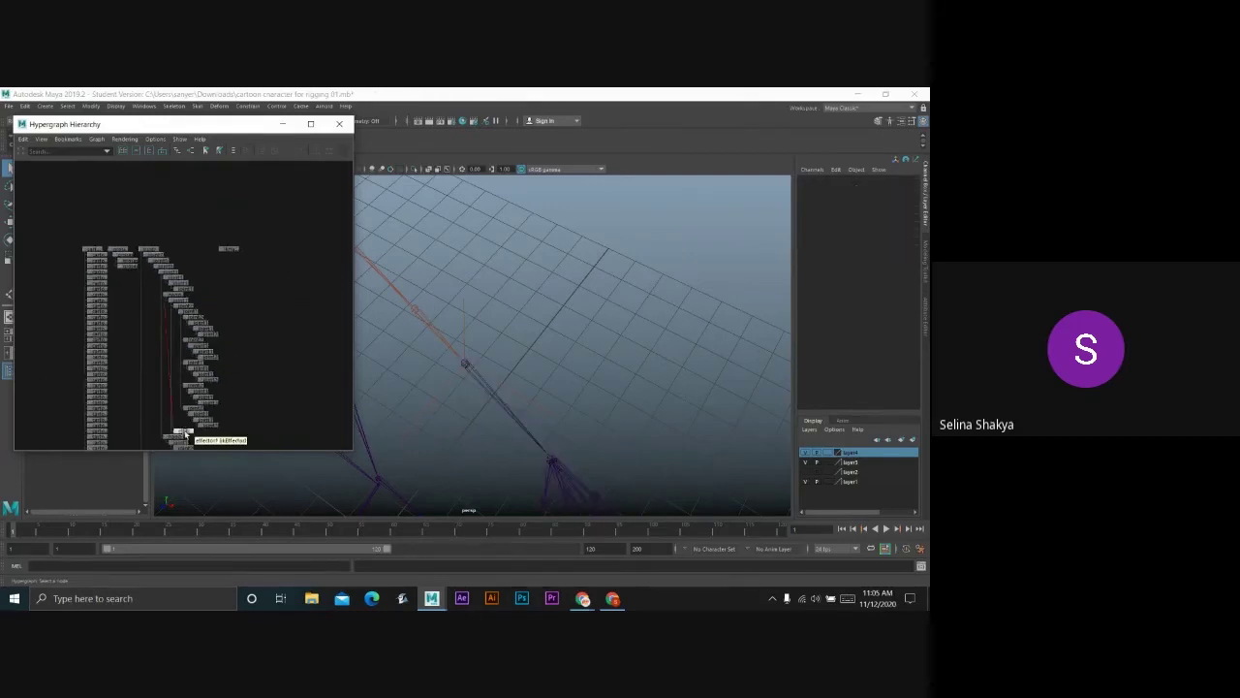
pyautogui.click(179, 431)
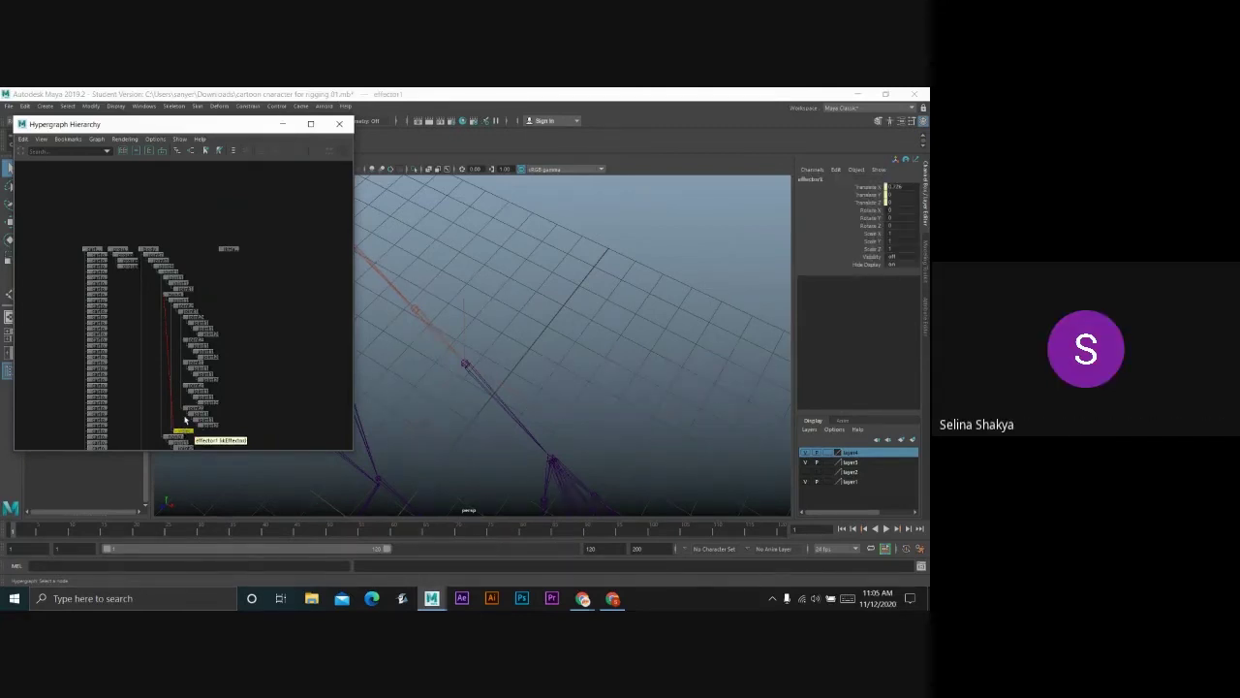
# - Move the pivot of effector1 onto the left wrist joint and close the Hypergraph Hierarchy
pyautogui.press('w')
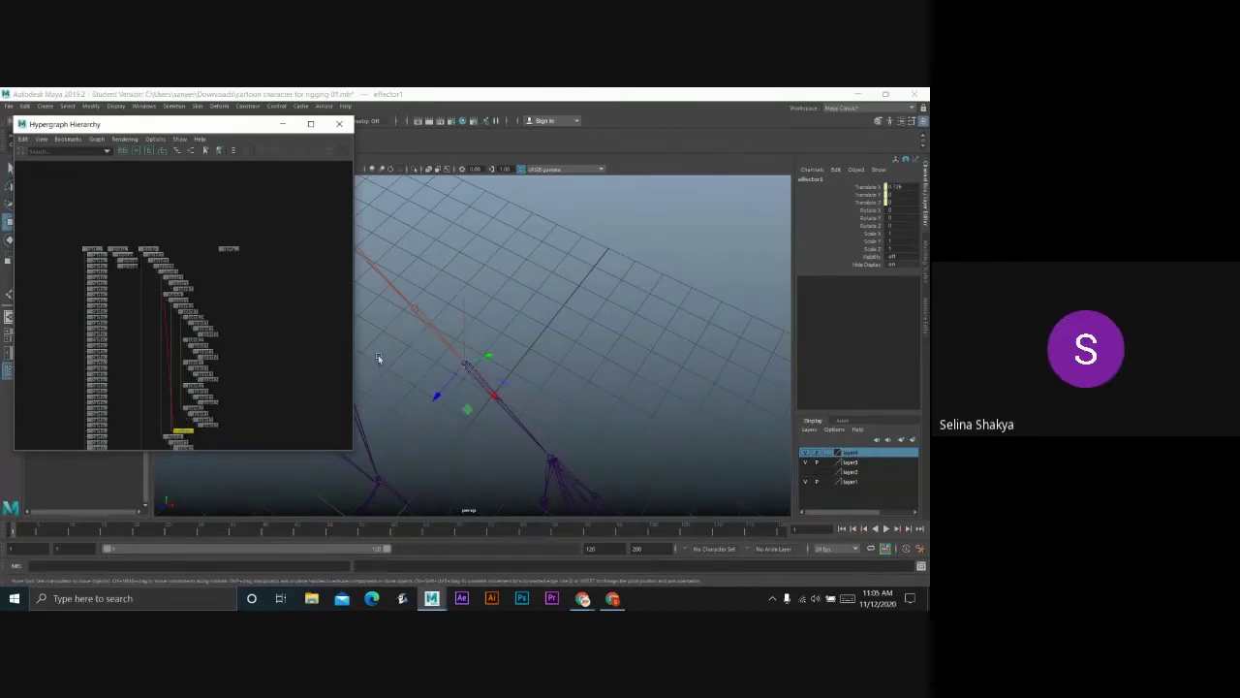
pyautogui.press('d')
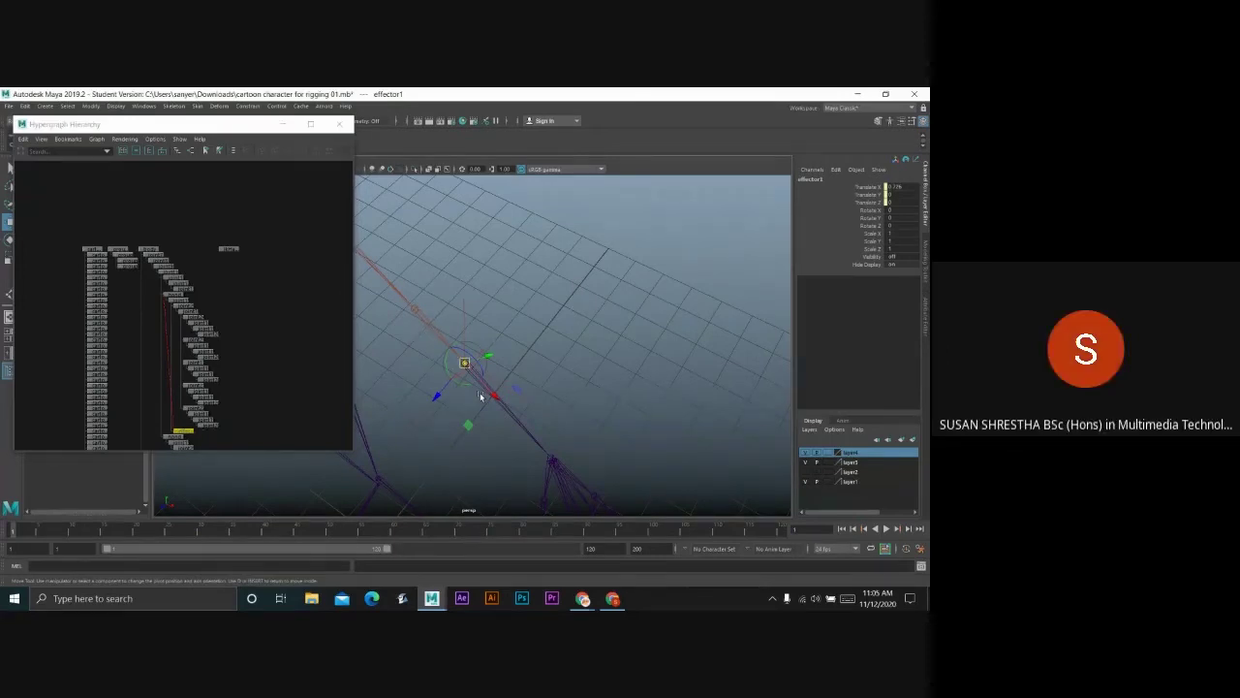
pyautogui.moveTo(492, 397); pyautogui.dragTo(585, 489)
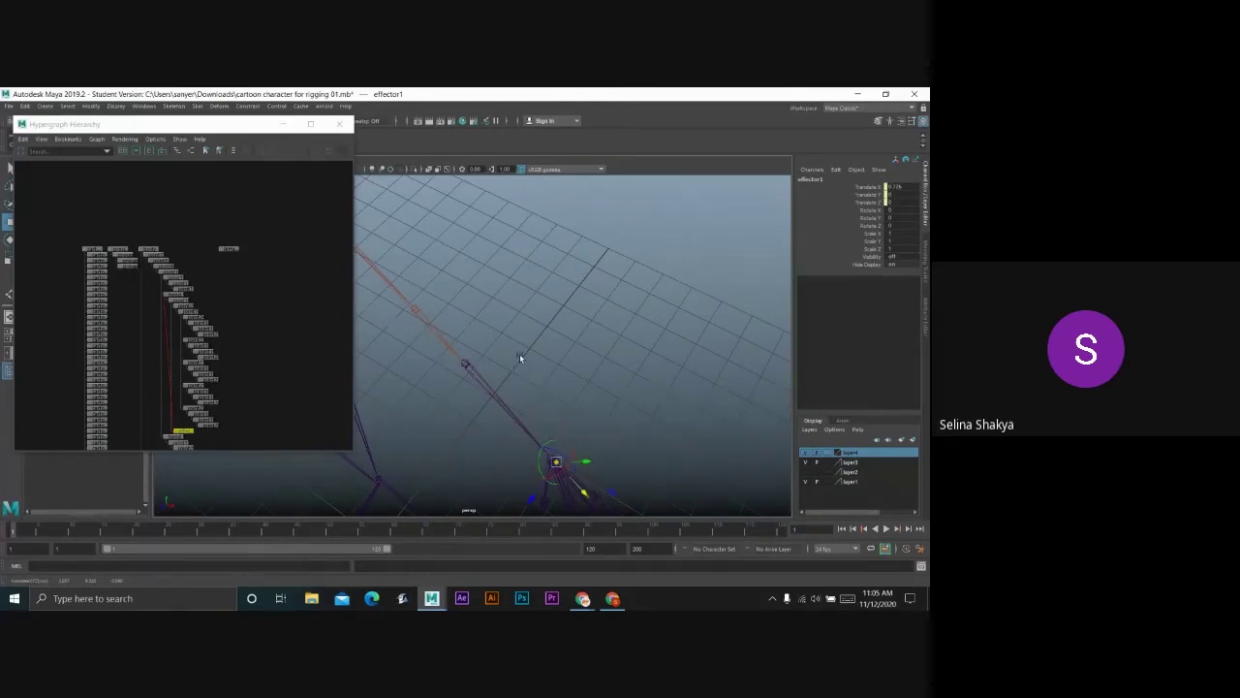
pyautogui.hotkey('ctrl', 'z')
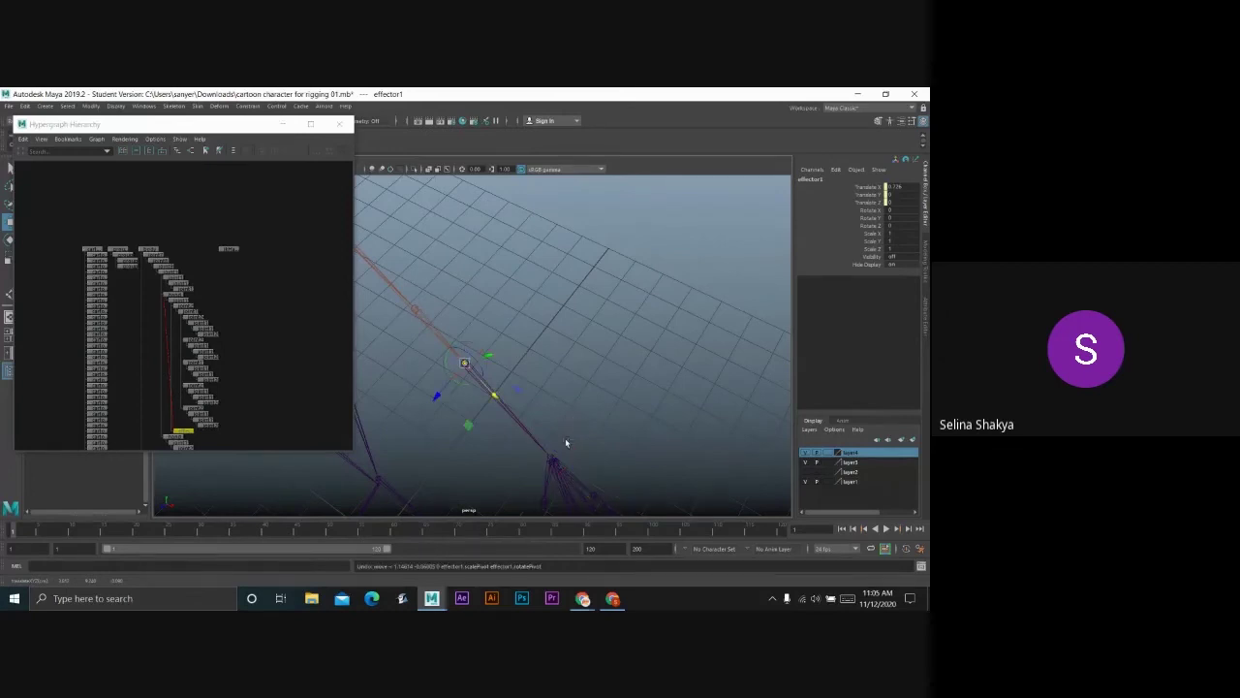
pyautogui.keyDown('alt'); pyautogui.moveTo(604, 457); pyautogui.dragTo(595, 439); pyautogui.keyUp('alt')
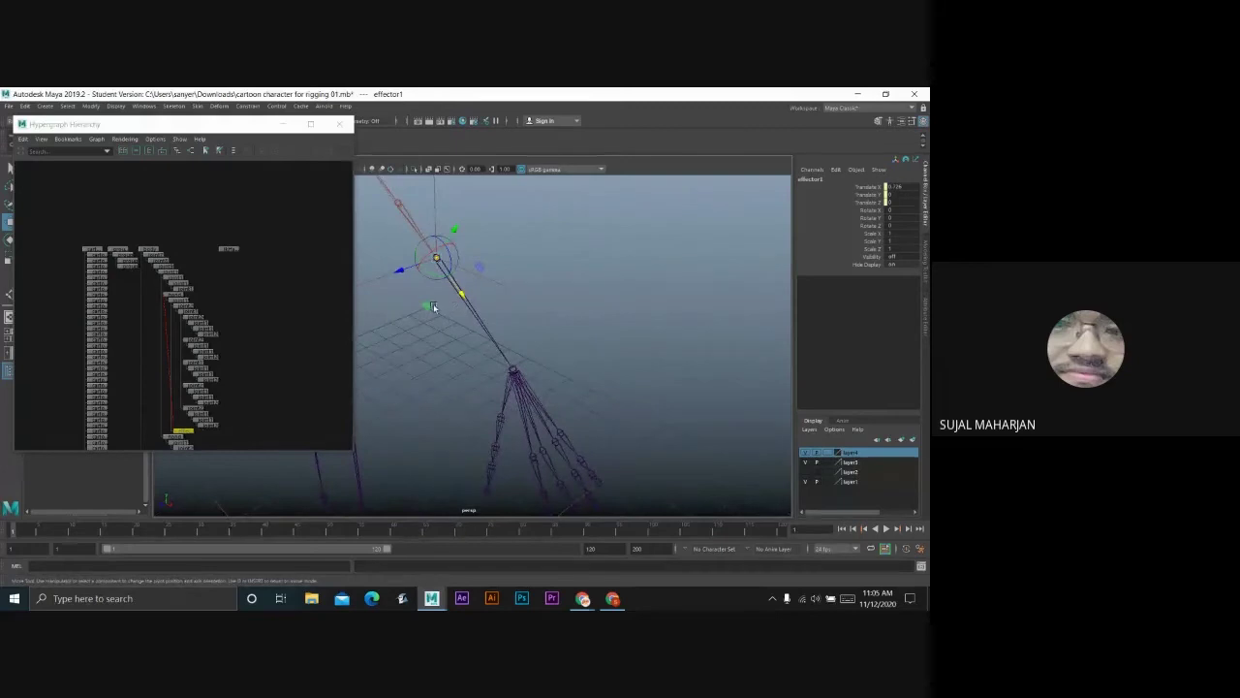
pyautogui.moveTo(431, 308); pyautogui.dragTo(509, 423)
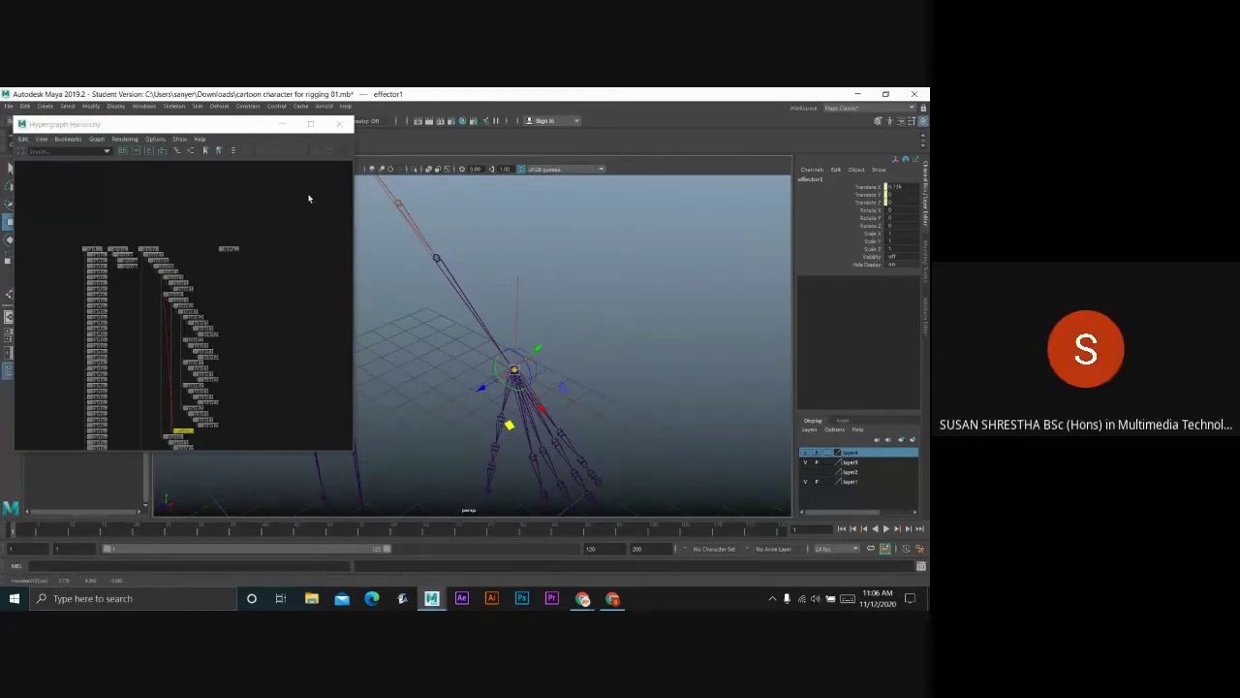
pyautogui.click(340, 125)
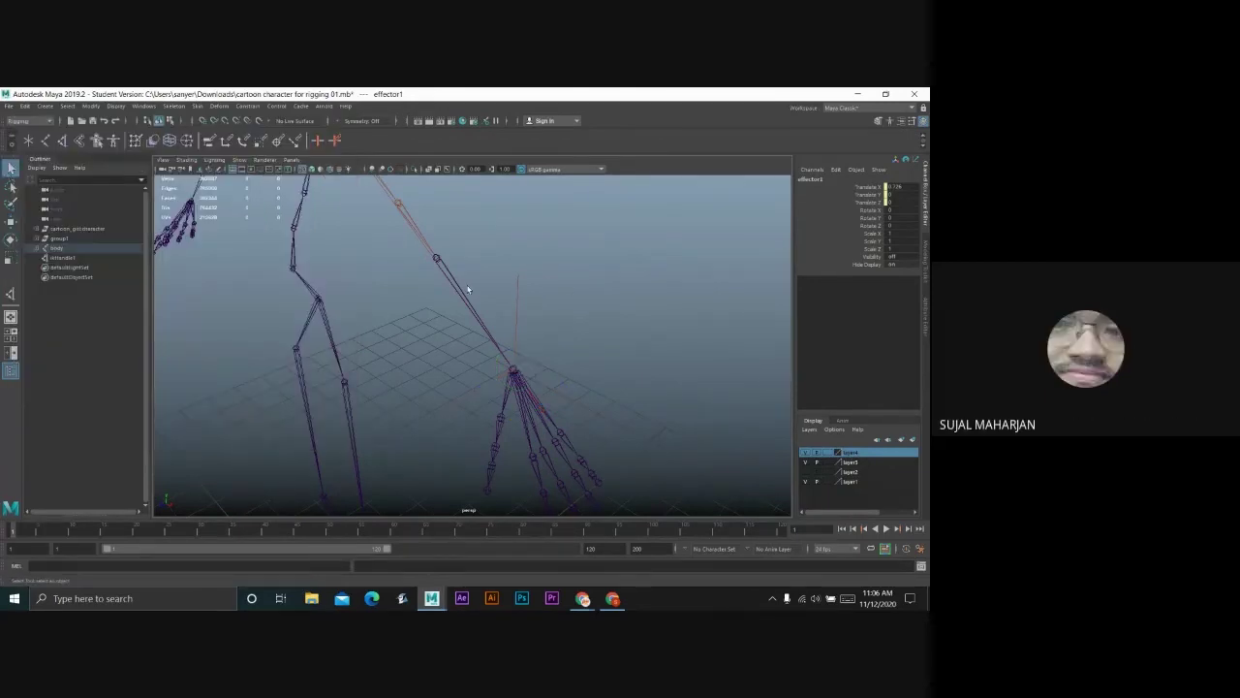
# - Select ikHandle1 at the left wrist, move it to test how the arm bends, and undo the last move
pyautogui.click(540, 352)
pyautogui.click(514, 372)
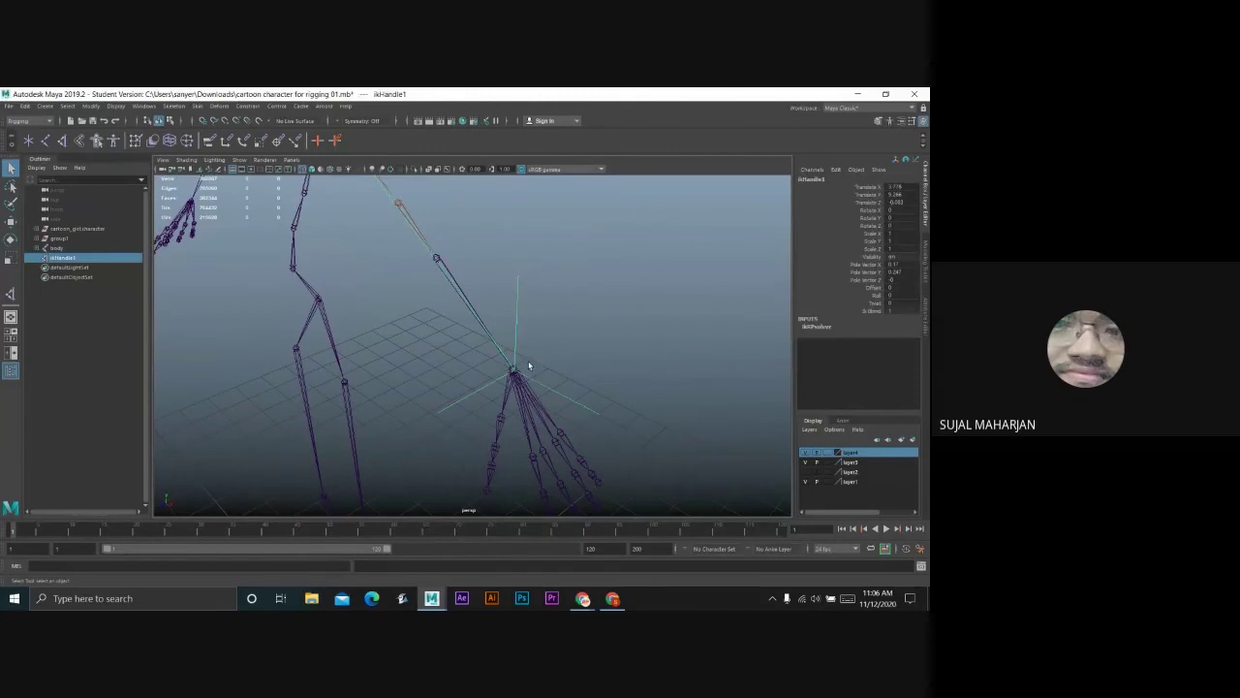
pyautogui.press('w')
pyautogui.moveTo(485, 388); pyautogui.dragTo(467, 333)
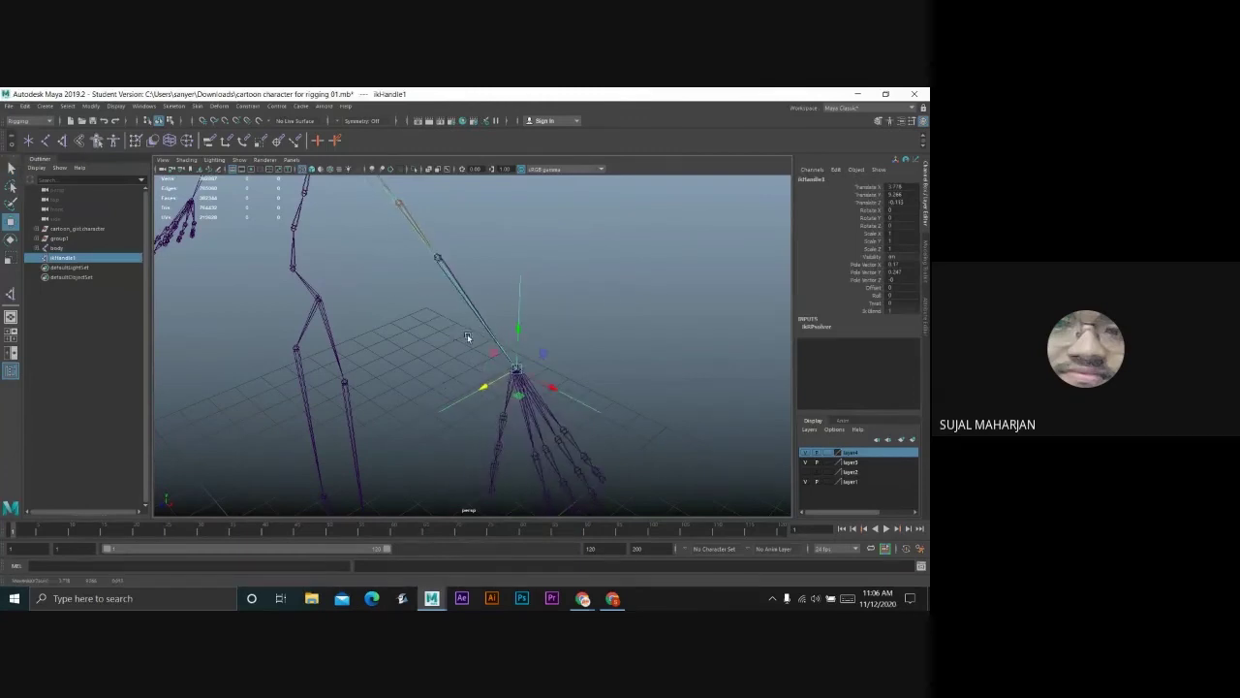
pyautogui.scroll(-5, 467, 338)
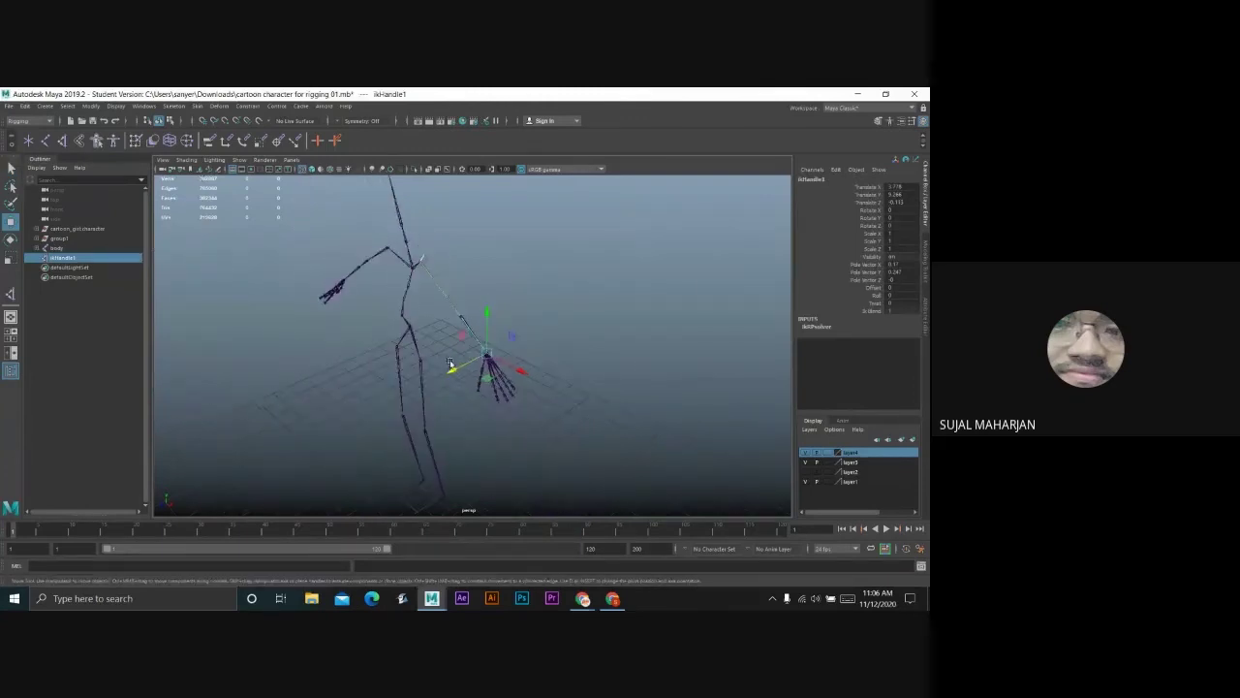
pyautogui.moveTo(416, 376); pyautogui.dragTo(471, 350)
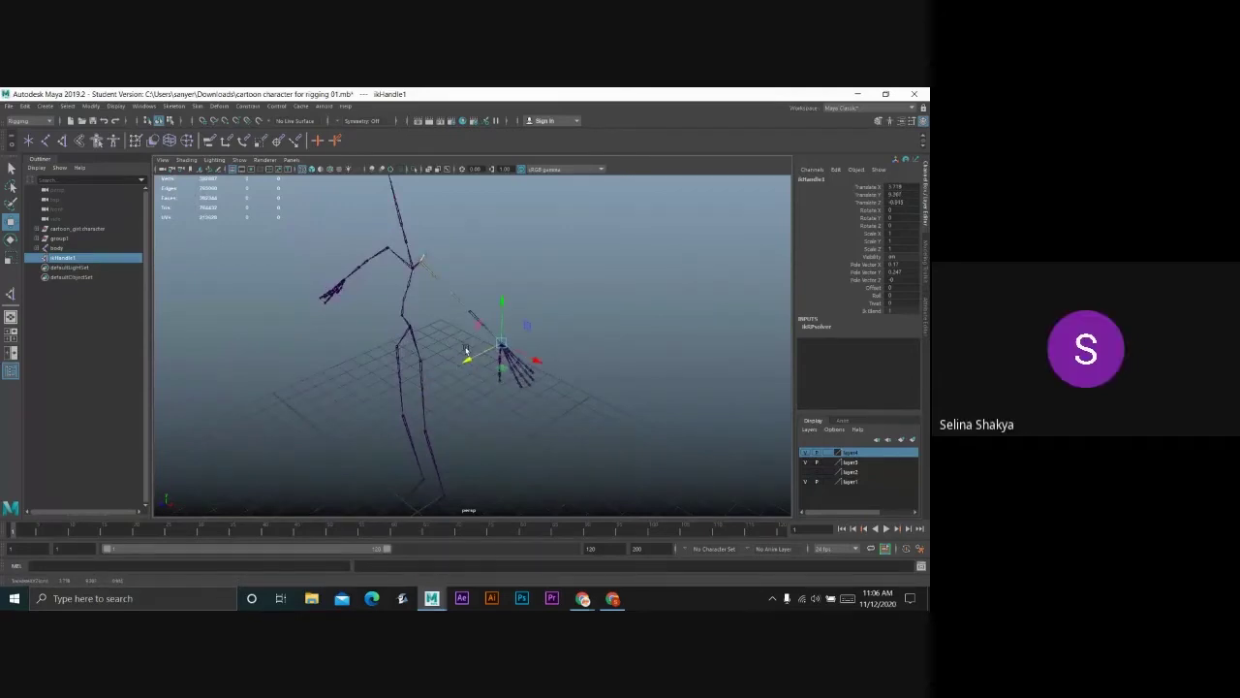
pyautogui.hotkey('ctrl', 'z')
# - Reselect ikHandle1 at the wrist, try moving it freely to bend the arm, and undo the last move
pyautogui.click(460, 313)
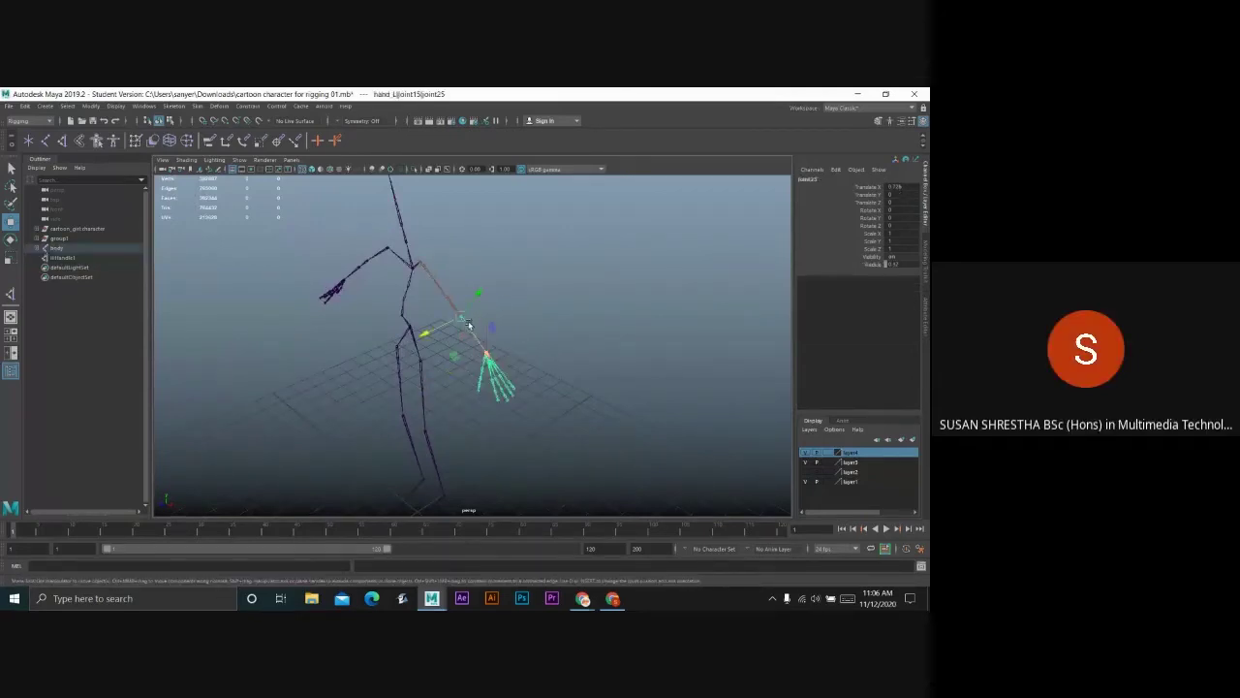
pyautogui.click(489, 319)
pyautogui.scroll(4, 471, 313)
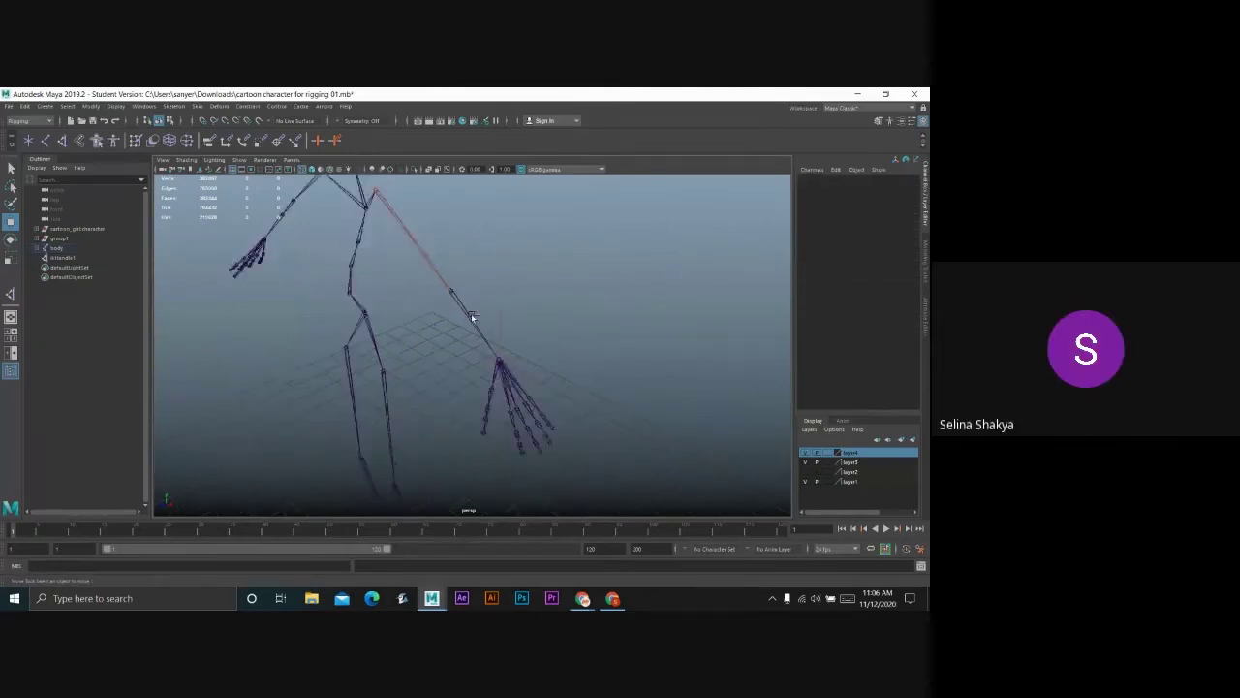
pyautogui.click(507, 367)
pyautogui.moveTo(507, 368); pyautogui.dragTo(493, 341)
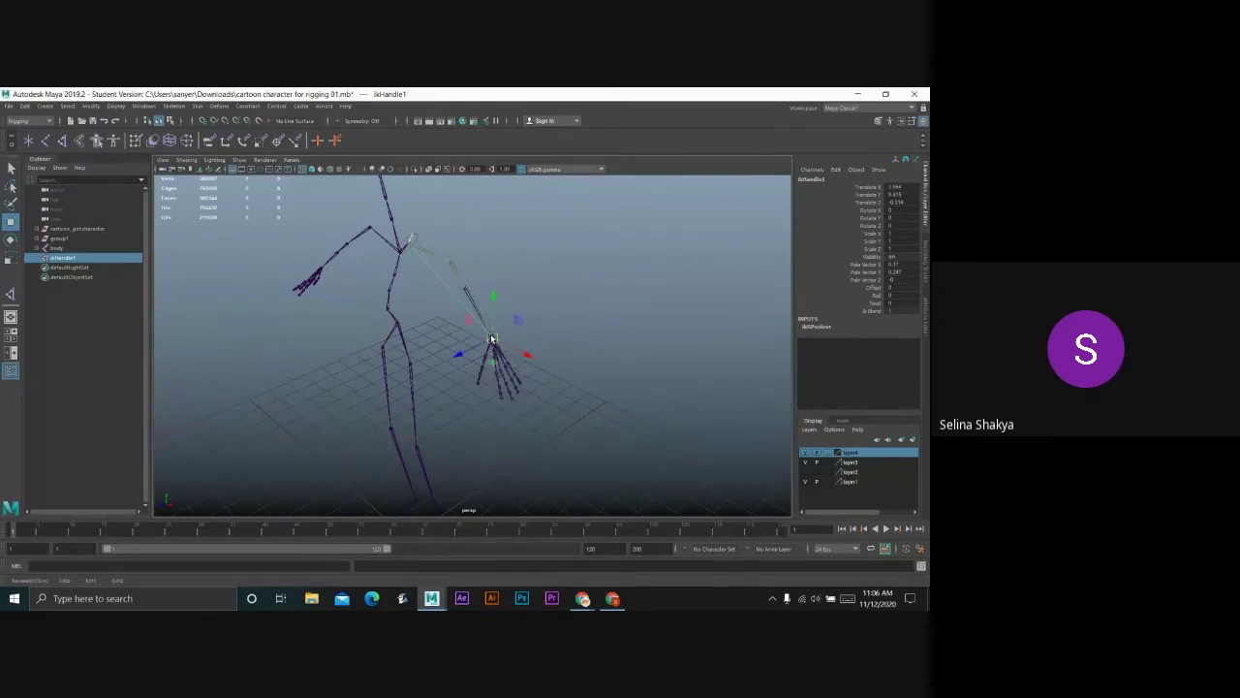
pyautogui.scroll(-3, 471, 365)
pyautogui.hotkey('ctrl', 'z')
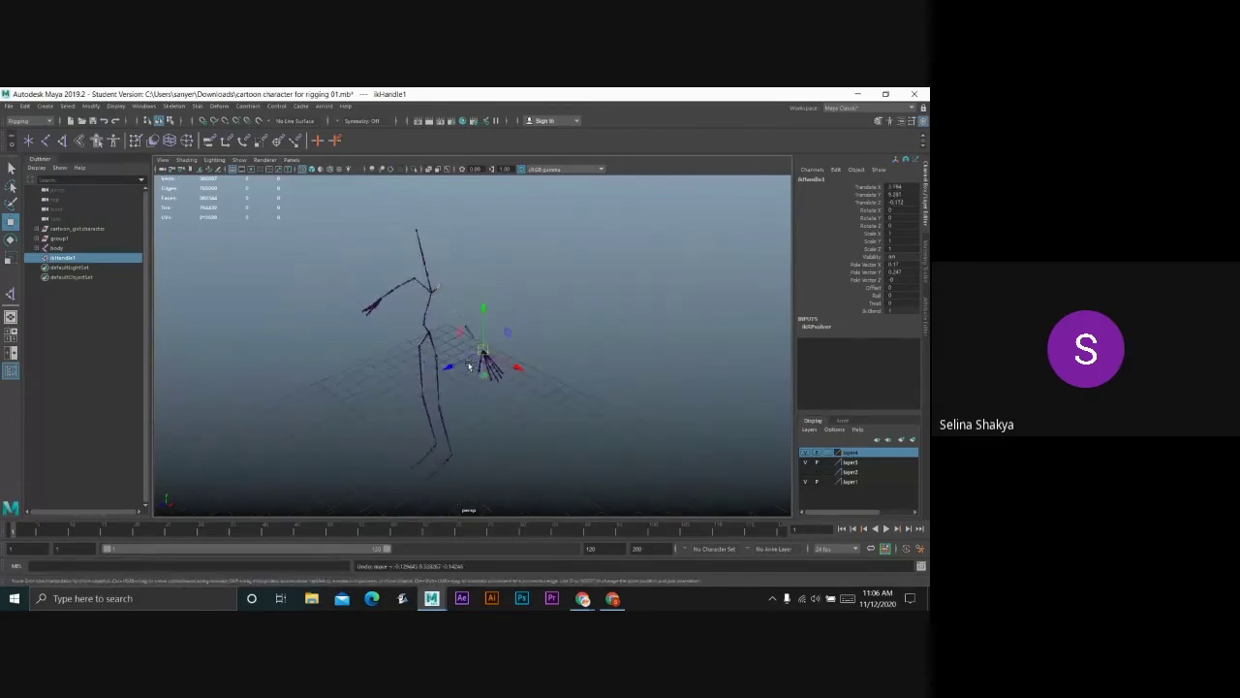
# - Switch to the Google Meet call and stop presenting the screen
pyautogui.click(613, 597)
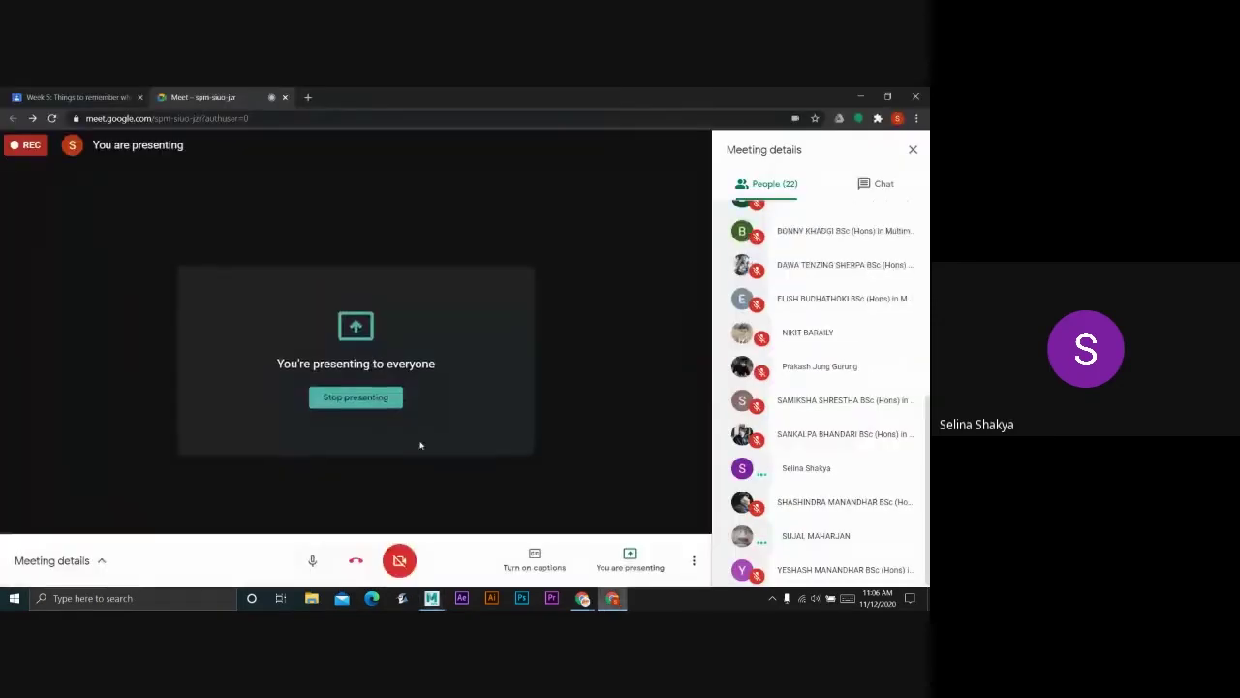
pyautogui.click(366, 401)
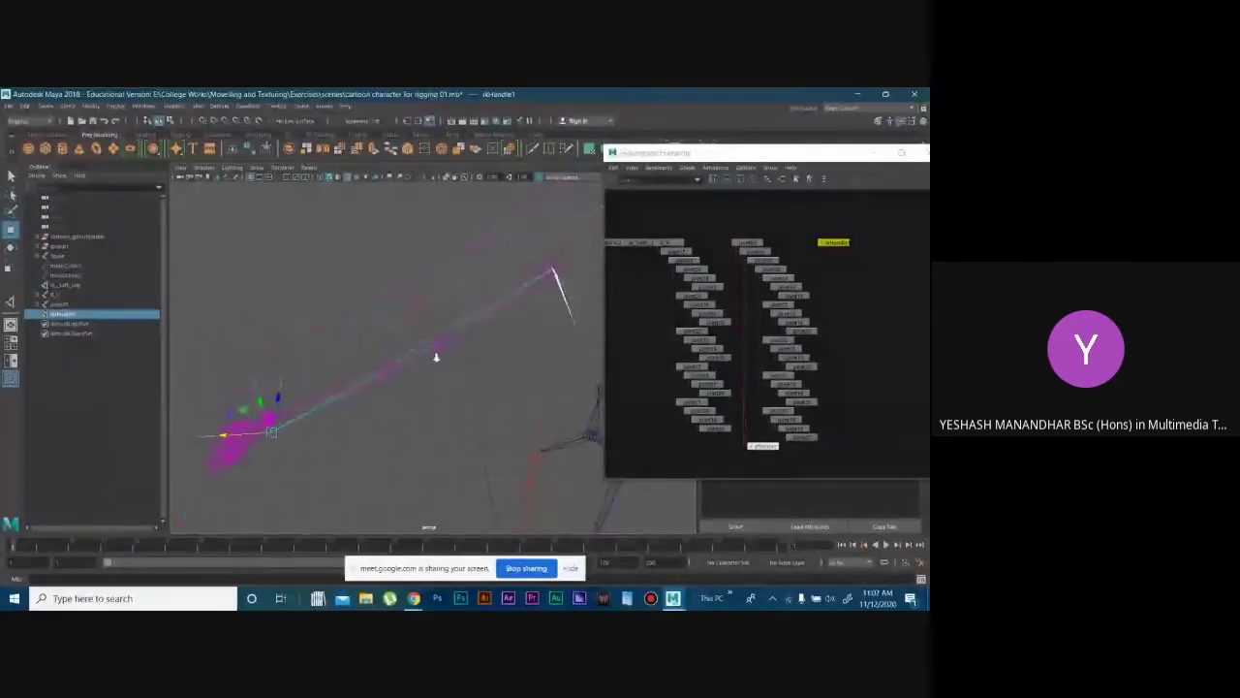
# - Select the IK handle at the detached arm's wrist and move it to test how the arm bends and straightens
pyautogui.click(436, 351)
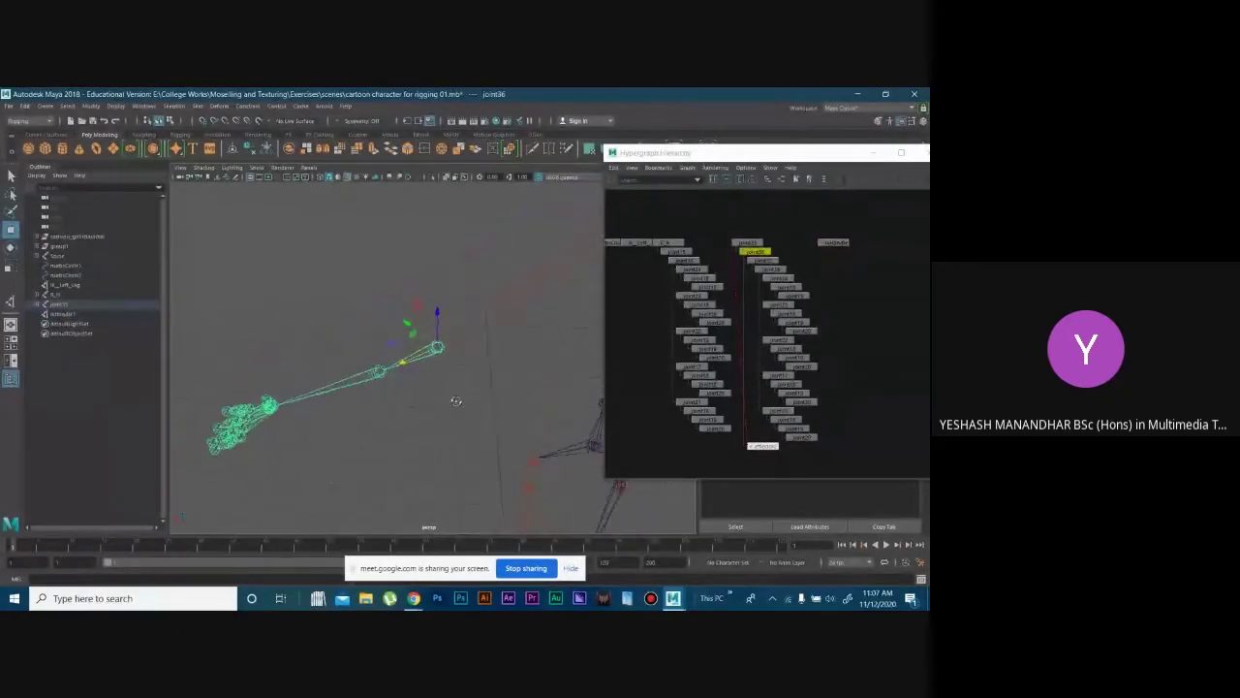
pyautogui.keyDown('alt'); pyautogui.moveTo(456, 400); pyautogui.dragTo(449, 425); pyautogui.keyUp('alt')
pyautogui.click(291, 479)
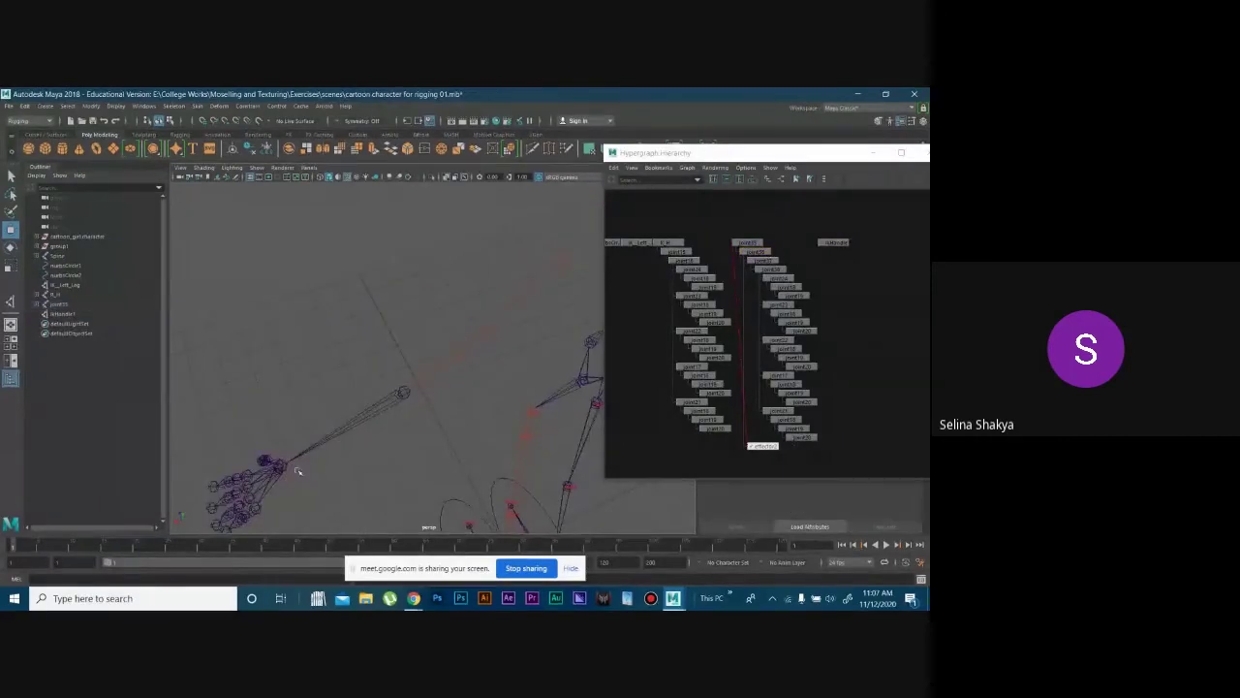
pyautogui.click(289, 481)
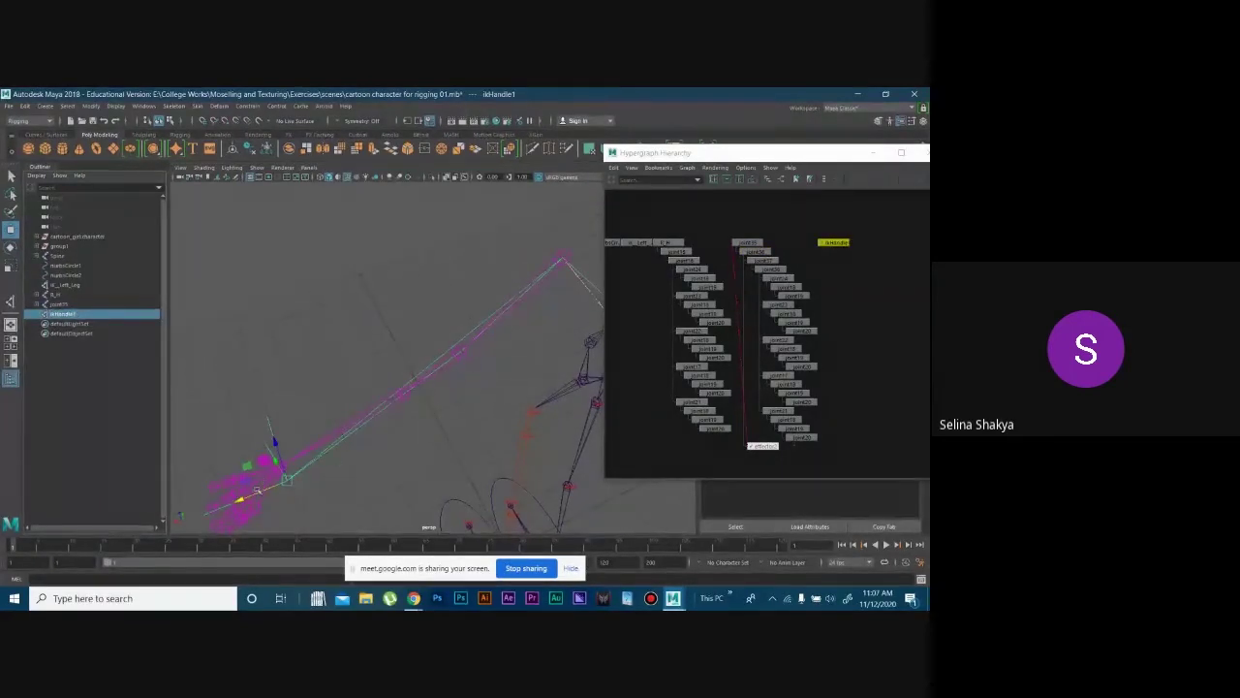
pyautogui.moveTo(260, 487); pyautogui.dragTo(471, 420)
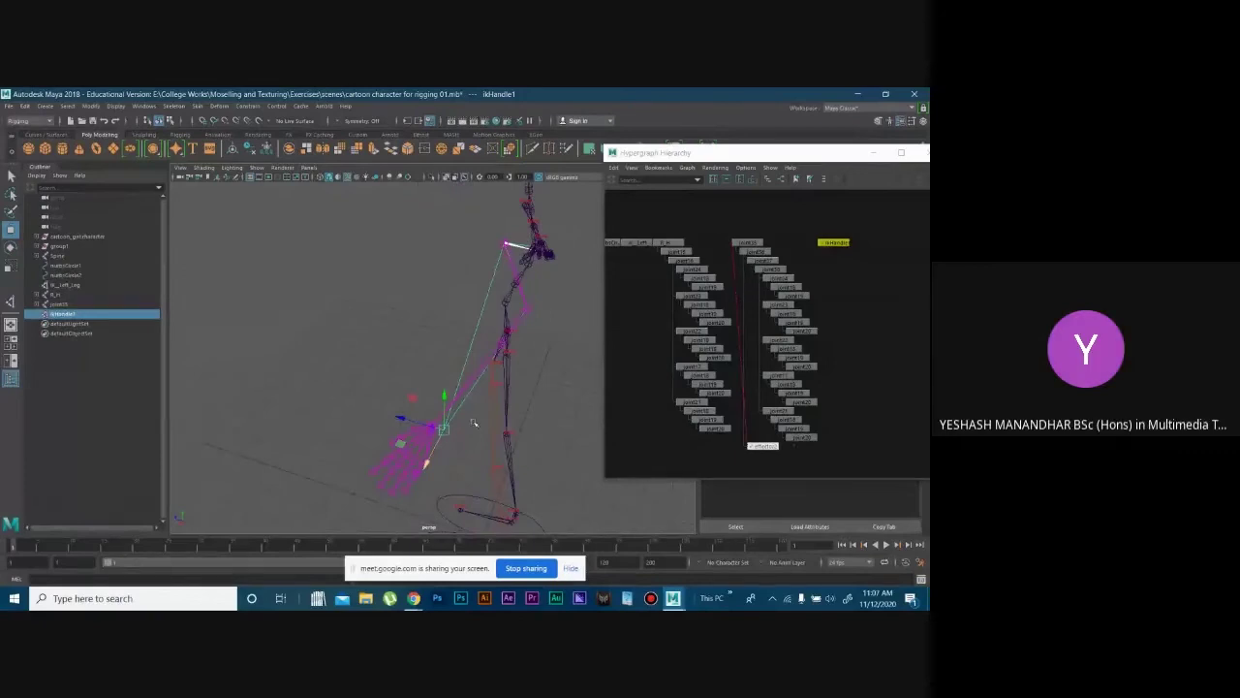
pyautogui.moveTo(484, 427); pyautogui.dragTo(465, 458, button='middle')
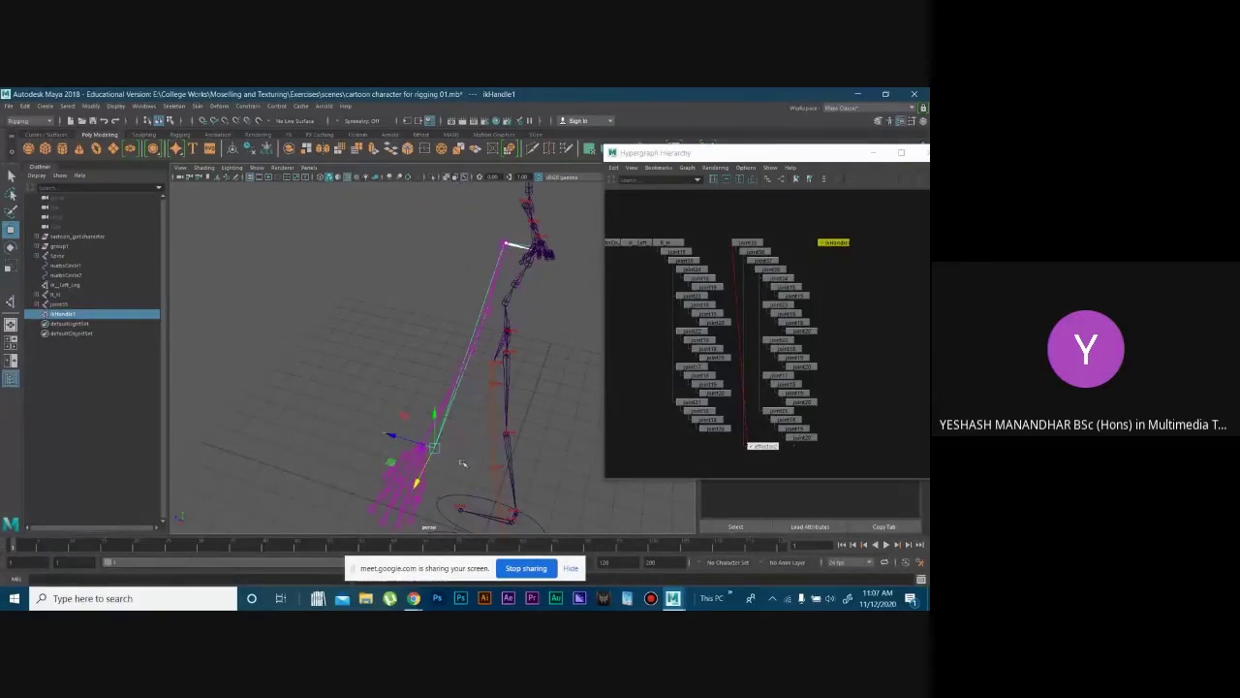
# - Bring the arm's wrist into close view and select its effector node in the Hypergraph Hierarchy
pyautogui.keyDown('alt'); pyautogui.moveTo(463, 463); pyautogui.dragTo(393, 463); pyautogui.keyUp('alt')
pyautogui.keyDown('alt'); pyautogui.moveTo(357, 457); pyautogui.dragTo(424, 465, button='right'); pyautogui.keyUp('alt')
pyautogui.keyDown('alt'); pyautogui.moveTo(417, 444); pyautogui.dragTo(504, 407, button='middle'); pyautogui.keyUp('alt')
pyautogui.keyDown('alt'); pyautogui.moveTo(506, 408); pyautogui.dragTo(422, 441, button='right'); pyautogui.keyUp('alt')
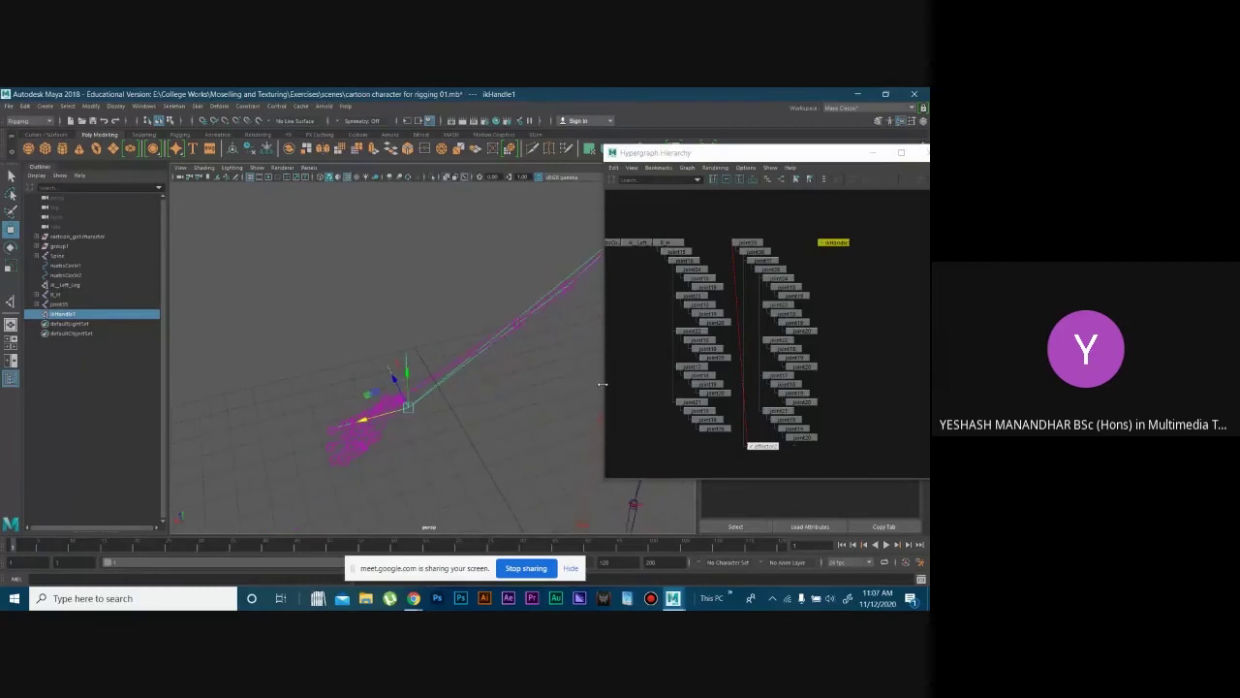
pyautogui.click(763, 446)
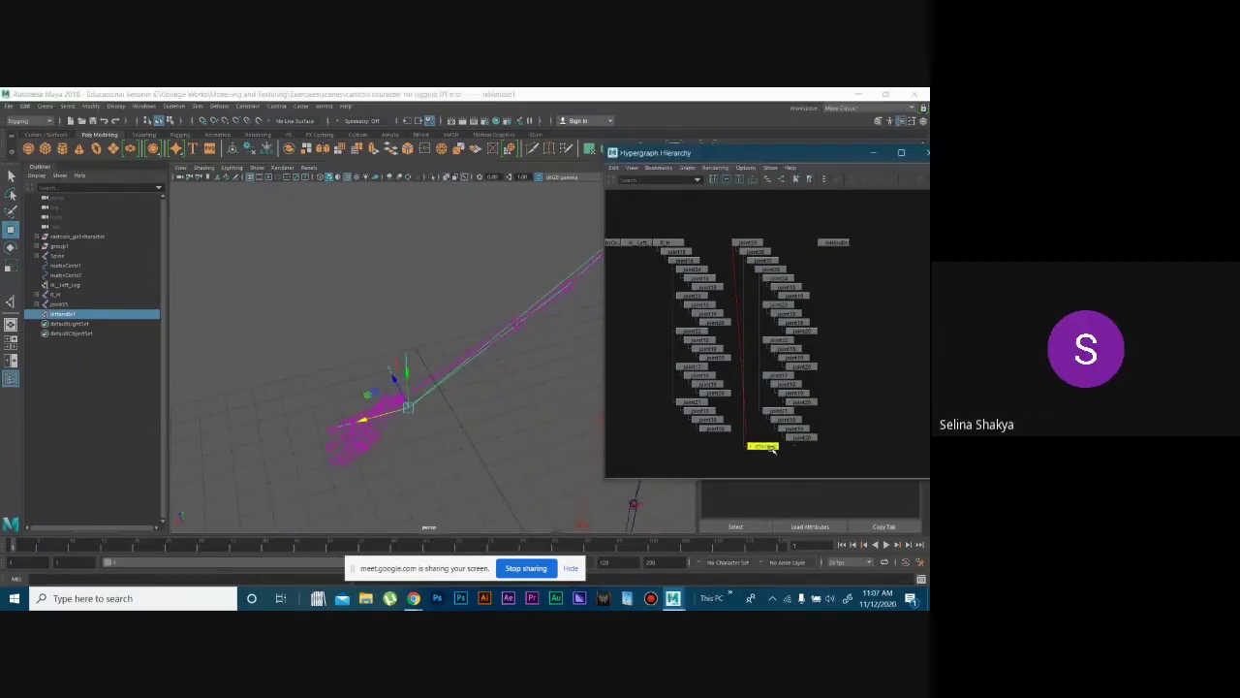
# - Delete ikHandle1 from the detached arm
pyautogui.keyDown('alt'); pyautogui.click(472, 402); pyautogui.keyUp('alt')
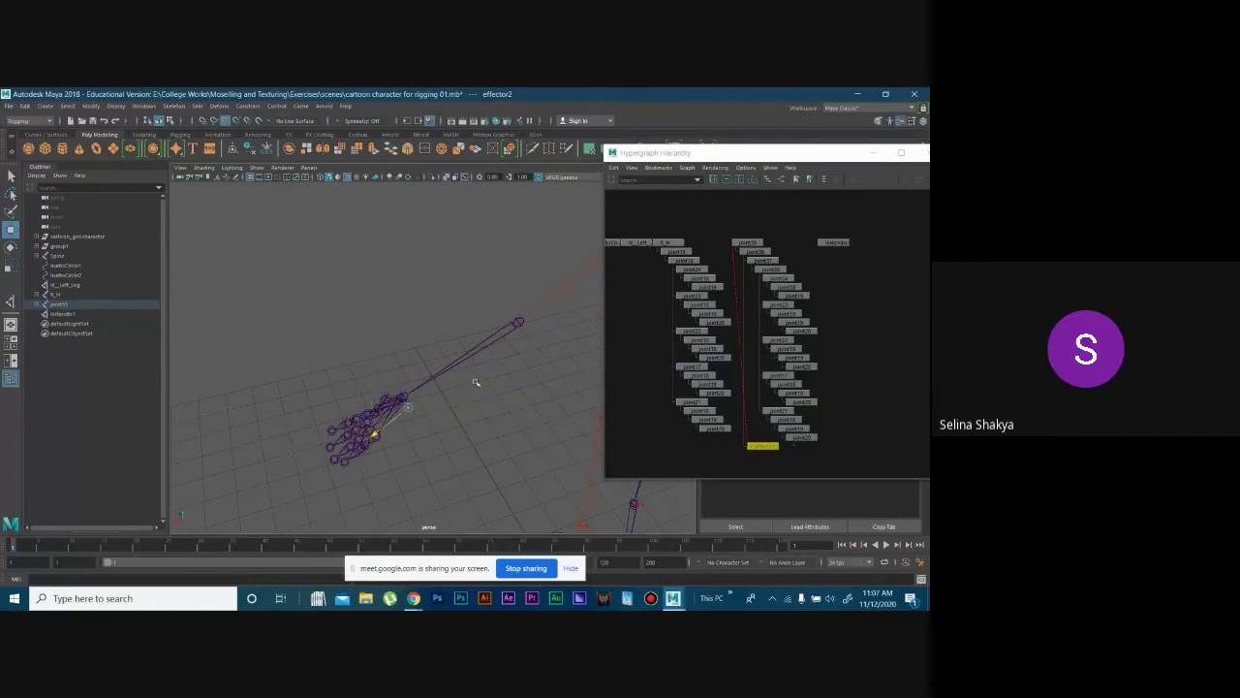
pyautogui.click(763, 446)
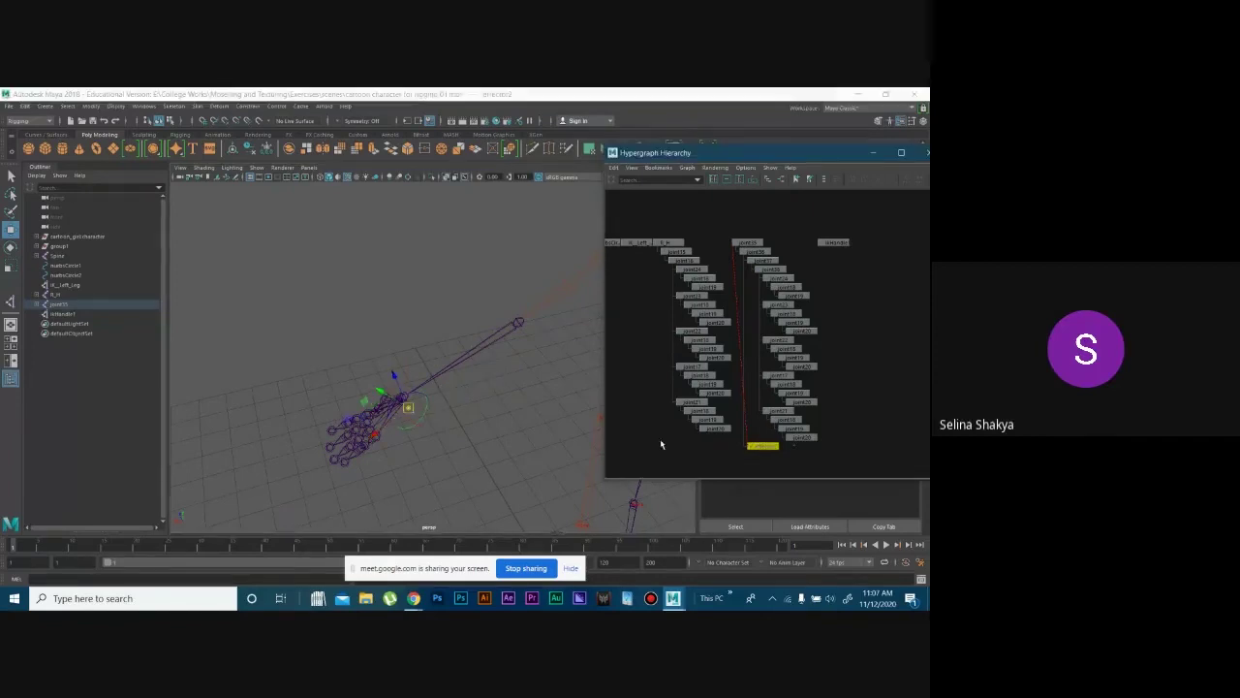
pyautogui.click(119, 341)
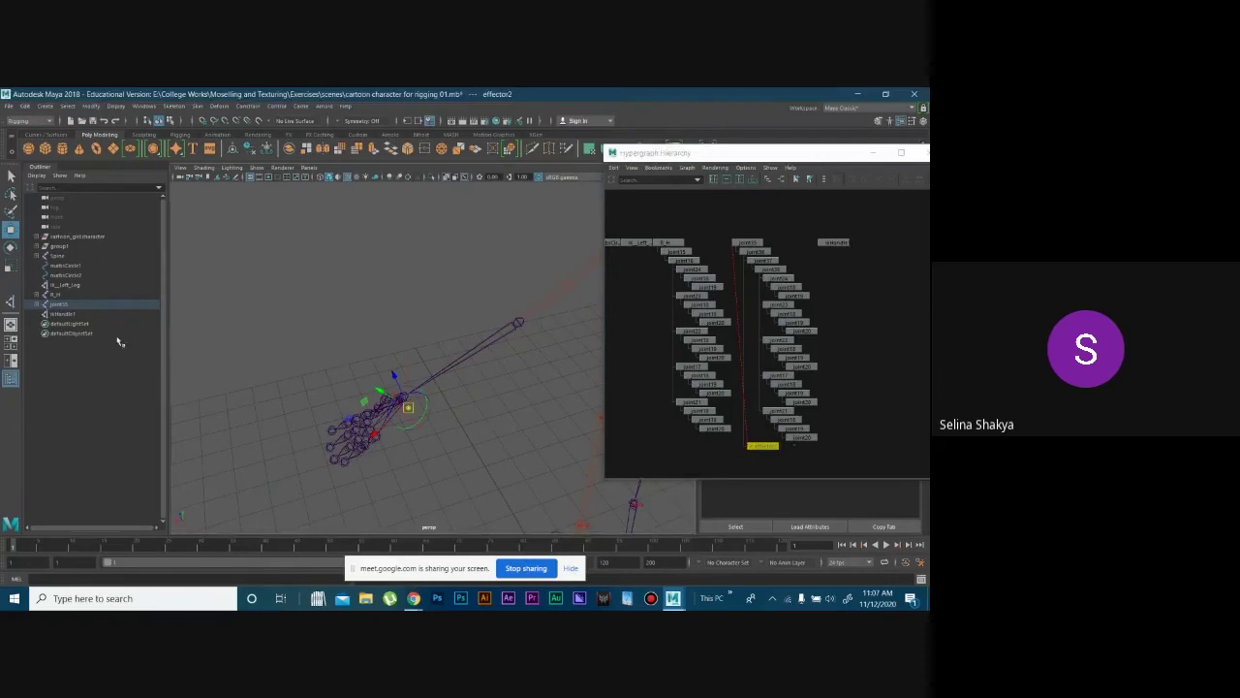
pyautogui.click(63, 314)
pyautogui.press('Delete')
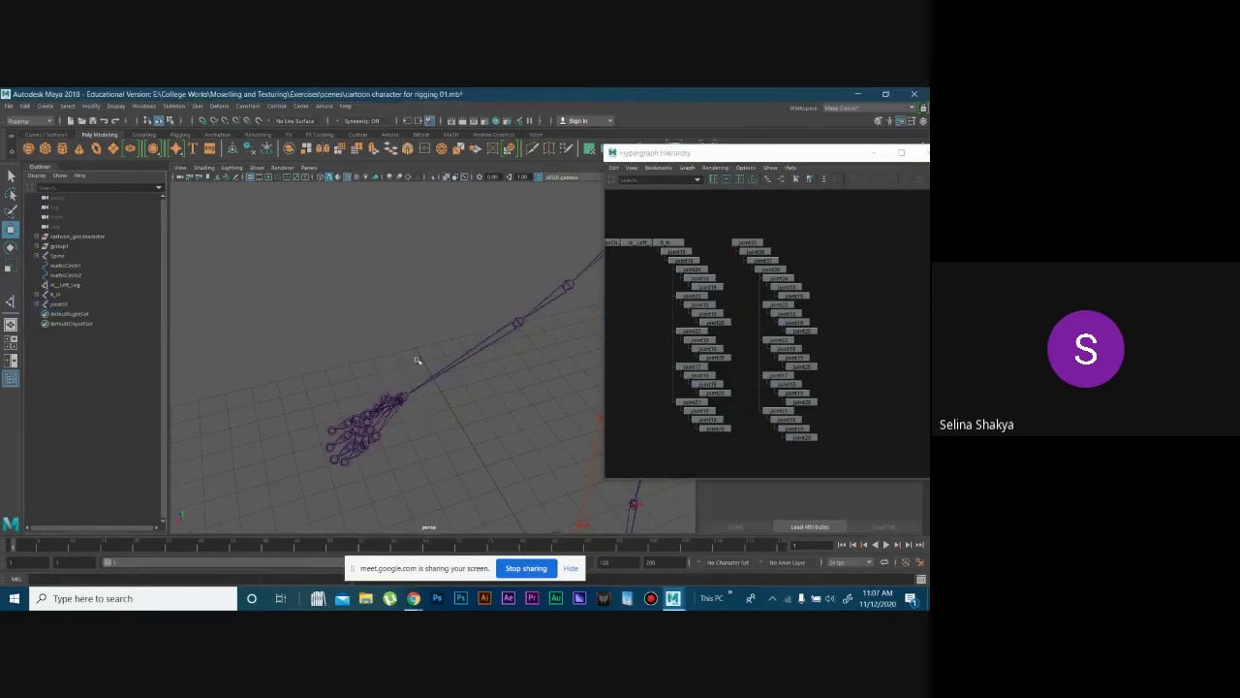
# - Create a new IK handle on the detached arm, from the shoulder joint to the joint just below the elbow
pyautogui.keyDown('alt'); pyautogui.moveTo(416, 361); pyautogui.dragTo(365, 291); pyautogui.keyUp('alt')
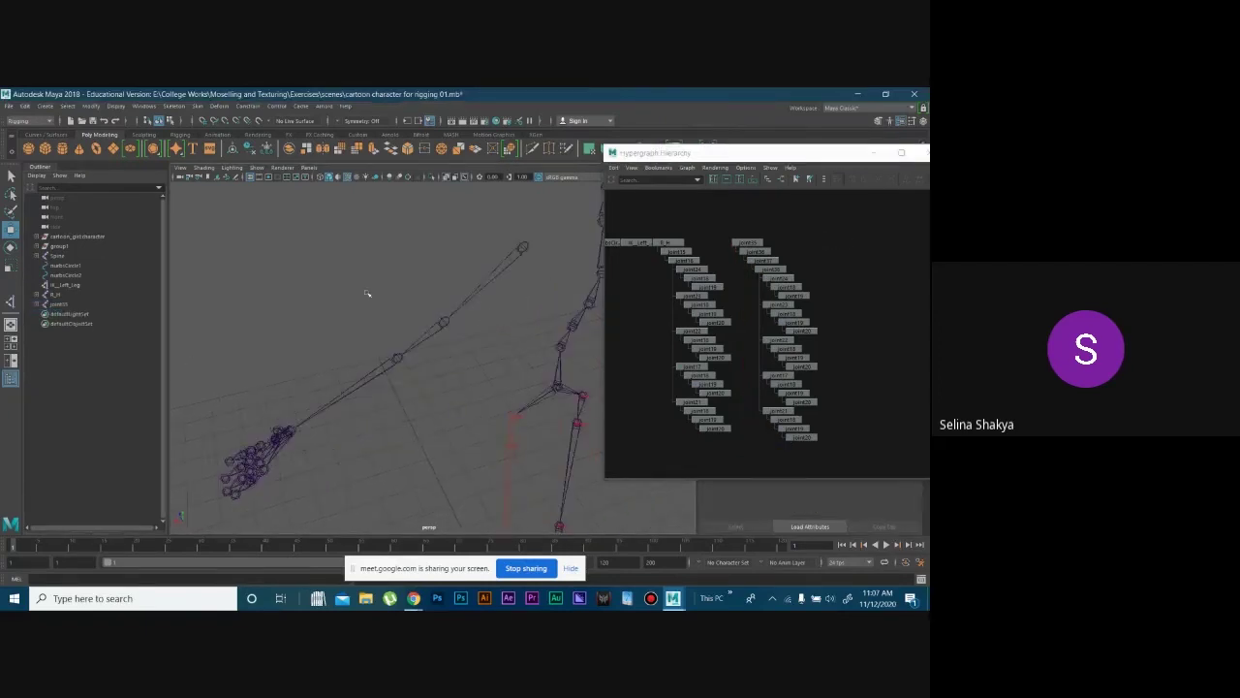
pyautogui.click(204, 106)
pyautogui.click(208, 226)
pyautogui.click(522, 247)
pyautogui.click(397, 359)
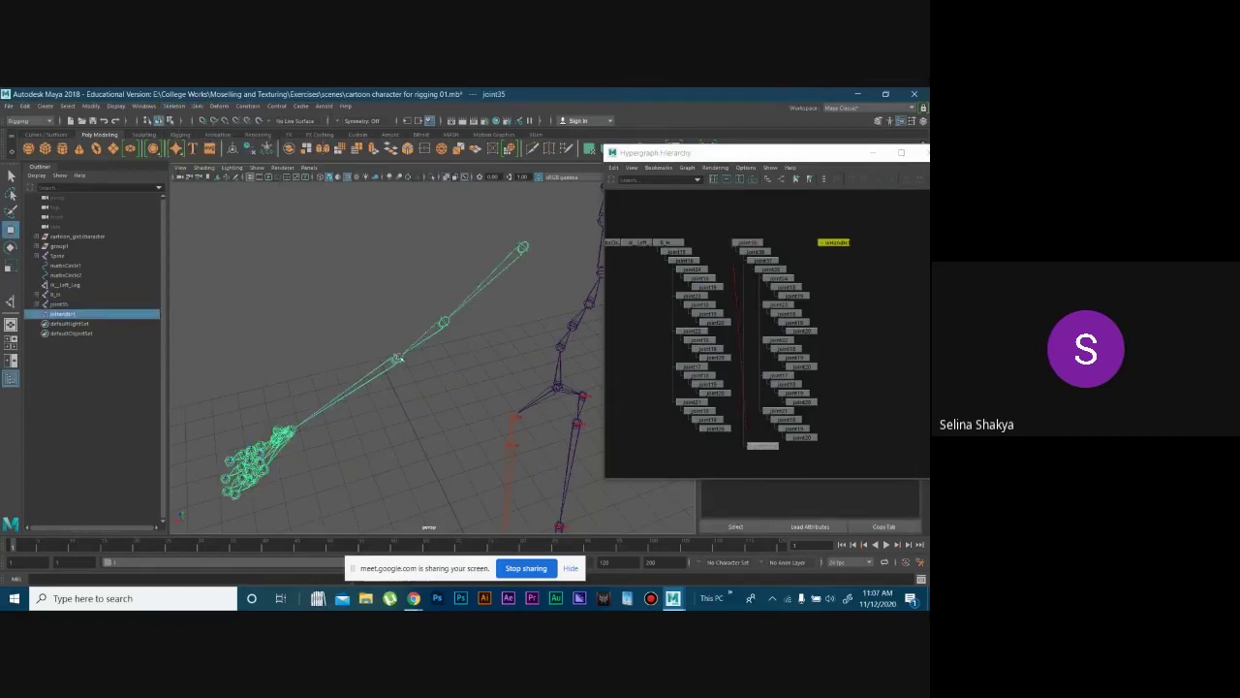
# - Select the new handle's effector in the Hypergraph Hierarchy and try to place its pivot at the wrist
pyautogui.click(761, 447)
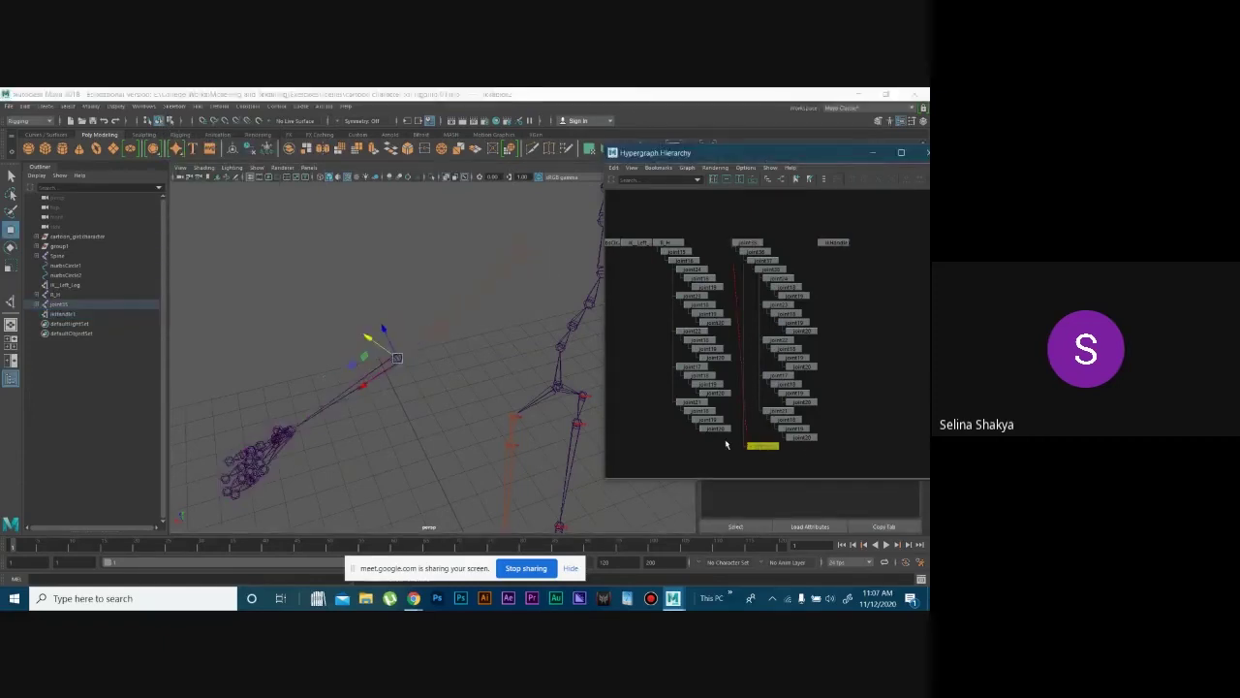
pyautogui.keyDown('alt'); pyautogui.moveTo(591, 397); pyautogui.dragTo(559, 369); pyautogui.keyUp('alt')
pyautogui.moveTo(559, 370); pyautogui.dragTo(444, 433, button='middle')
pyautogui.keyDown('alt'); pyautogui.moveTo(444, 434); pyautogui.dragTo(428, 463, button='right'); pyautogui.keyUp('alt')
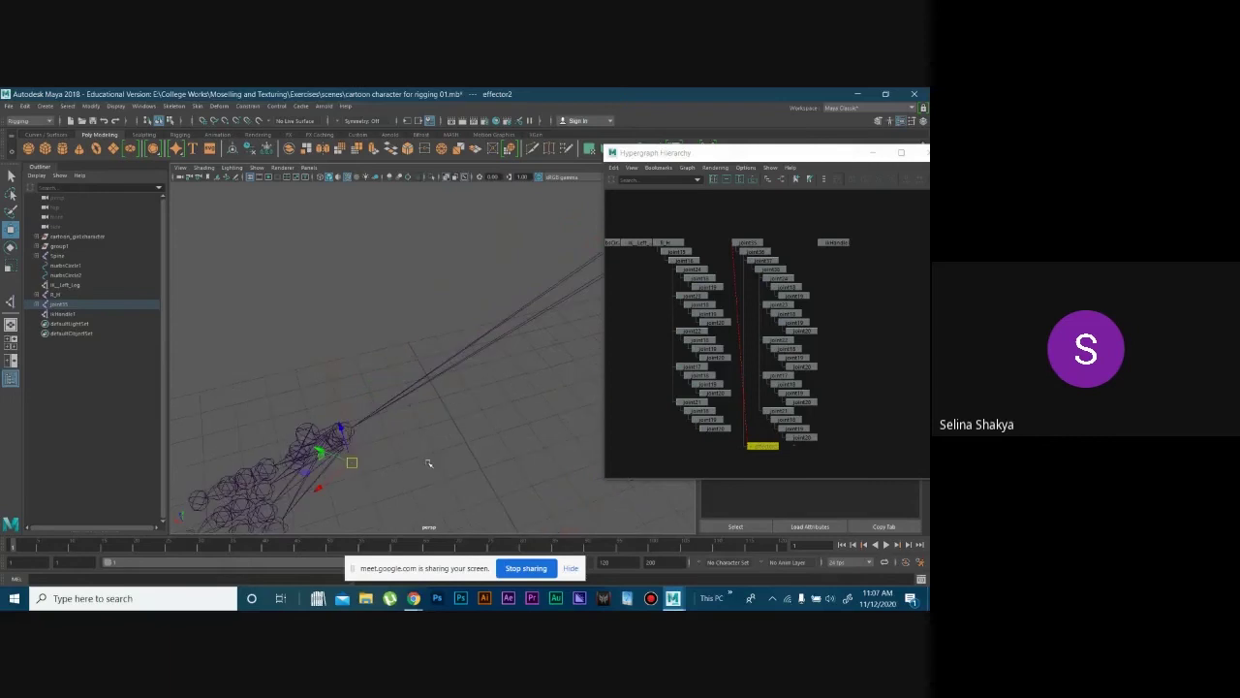
pyautogui.keyDown('alt'); pyautogui.moveTo(430, 463); pyautogui.dragTo(449, 417); pyautogui.keyUp('alt')
pyautogui.click(416, 469)
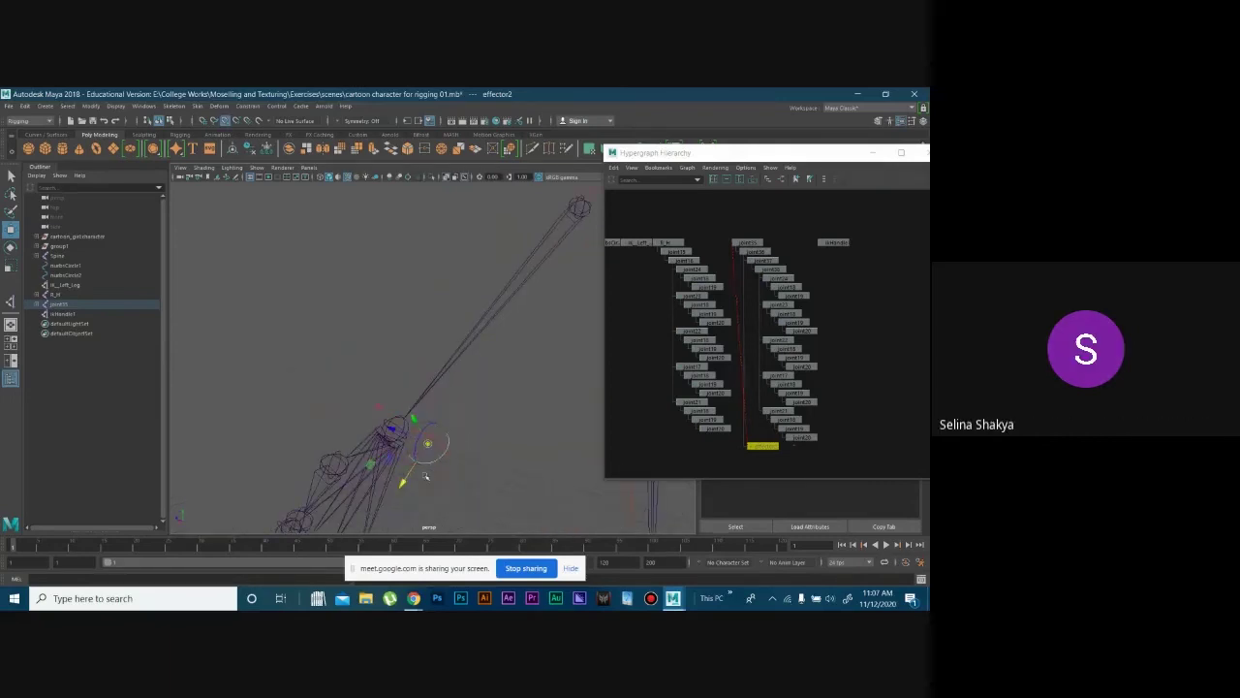
# - Check the effector's placement at the wrist from several angles and undo the stray selections
pyautogui.keyDown('alt'); pyautogui.moveTo(402, 487); pyautogui.dragTo(512, 482); pyautogui.keyUp('alt')
pyautogui.click(419, 460)
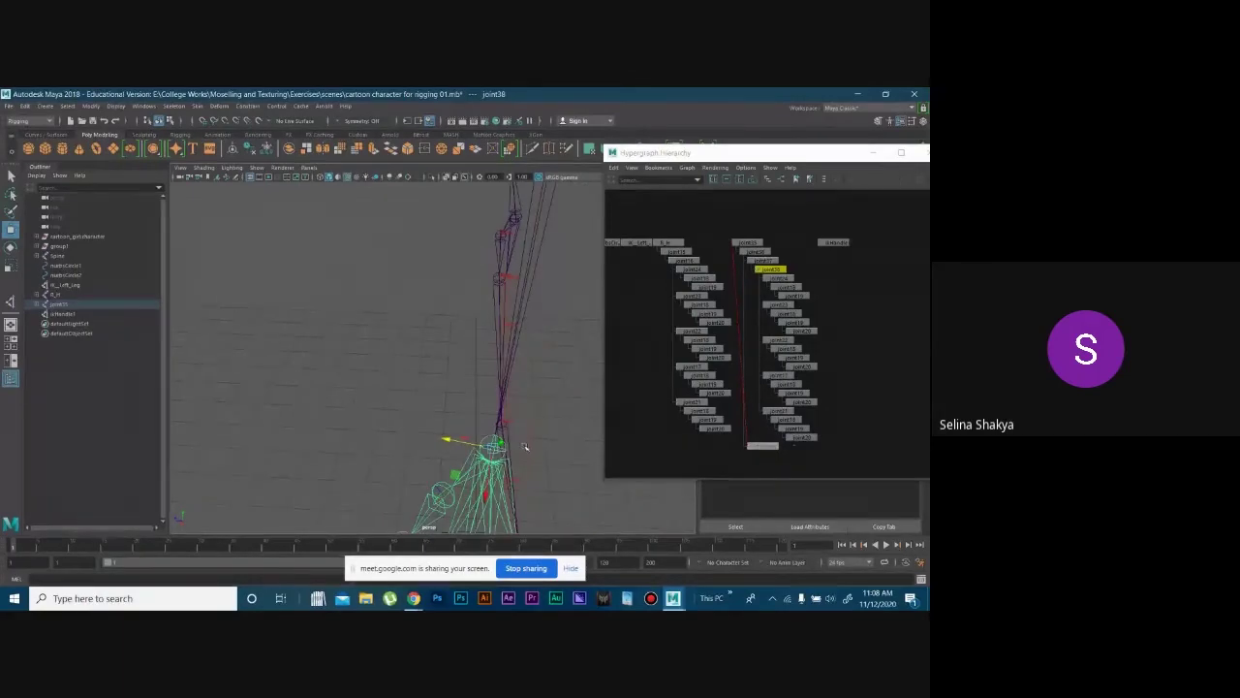
pyautogui.keyDown('alt'); pyautogui.moveTo(232, 387); pyautogui.dragTo(409, 443); pyautogui.keyUp('alt')
pyautogui.click(405, 436)
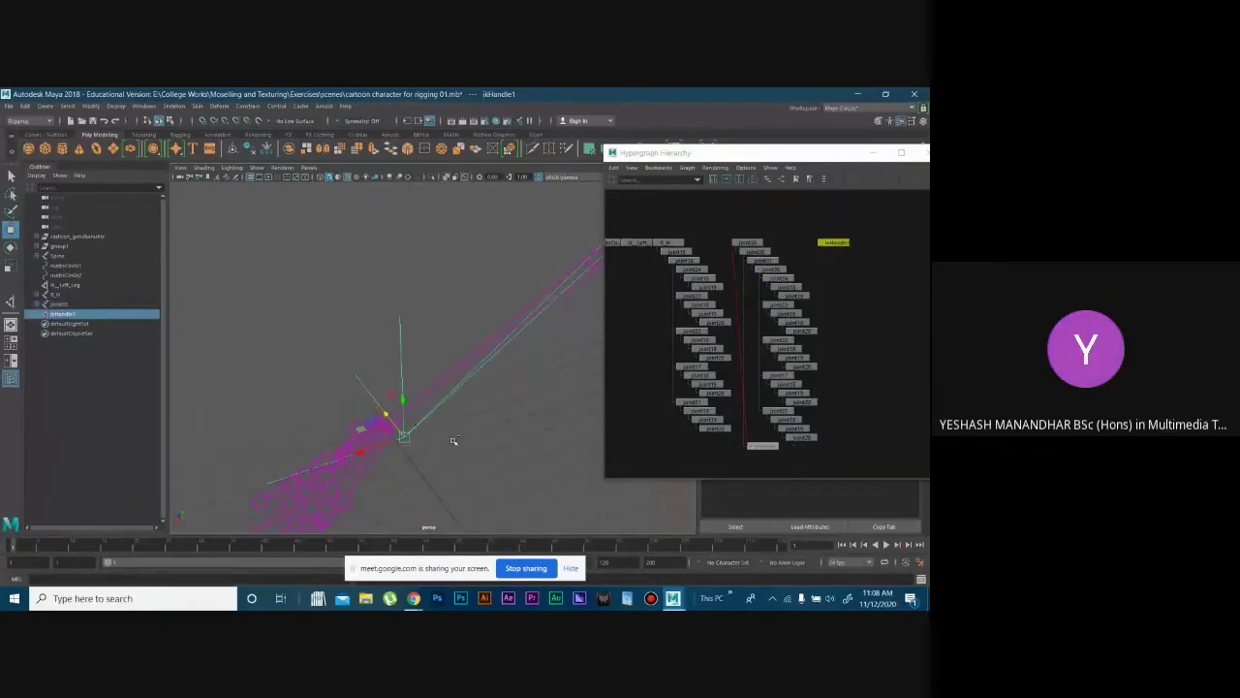
pyautogui.click(455, 438)
pyautogui.hotkey('ctrl', 'z')
pyautogui.hotkey('ctrl', 'z')
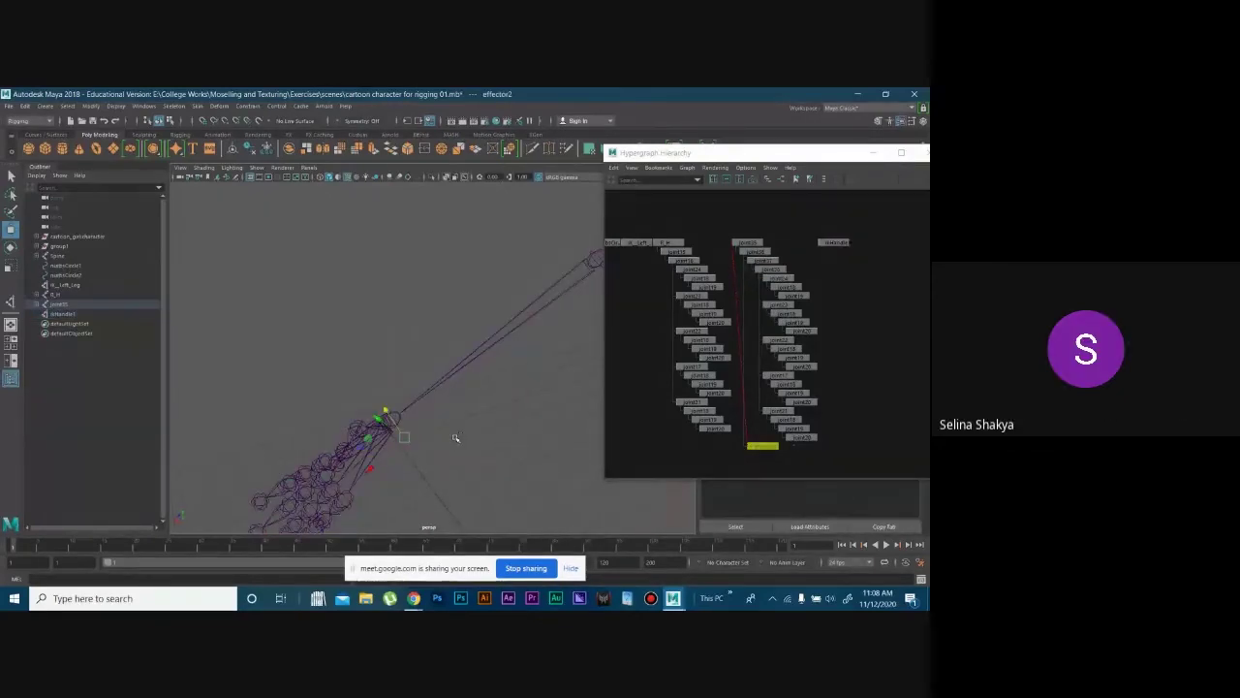
# - Move the effector's pivot from the joint below the elbow exactly onto the wrist joint and leave pivot editing
pyautogui.keyDown('alt'); pyautogui.moveTo(455, 438); pyautogui.dragTo(363, 449, button='middle'); pyautogui.keyUp('alt')
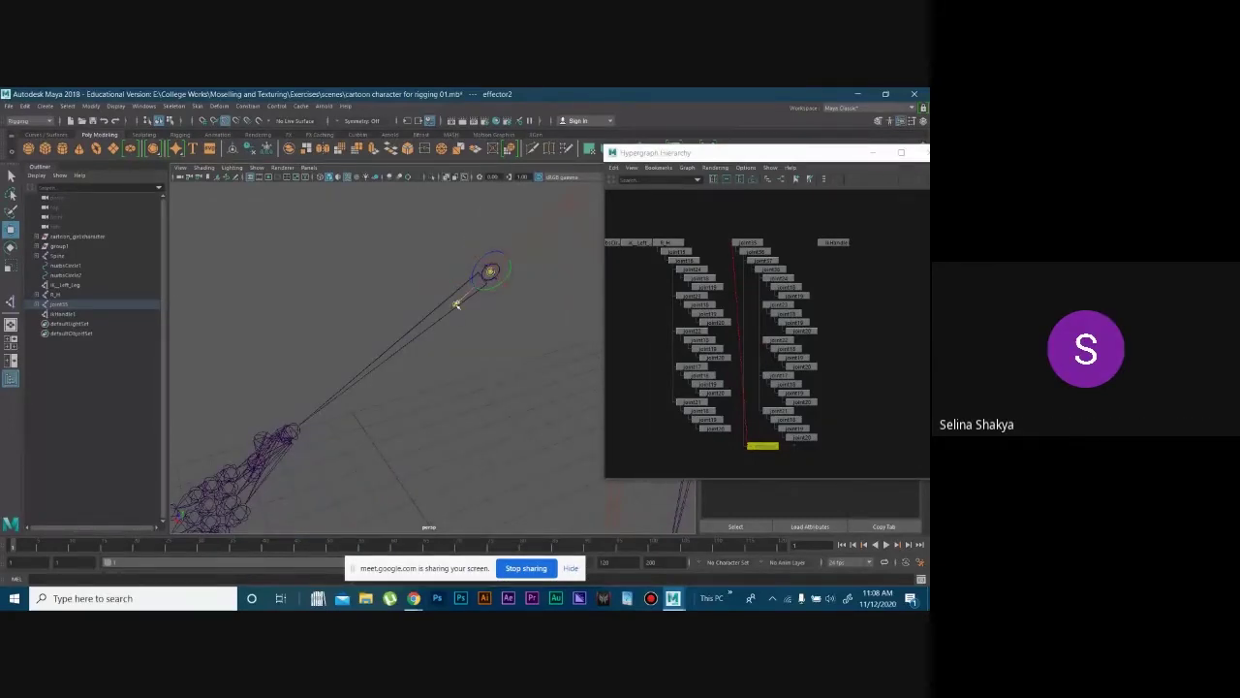
pyautogui.keyDown('alt'); pyautogui.moveTo(475, 338); pyautogui.dragTo(493, 392); pyautogui.keyUp('alt')
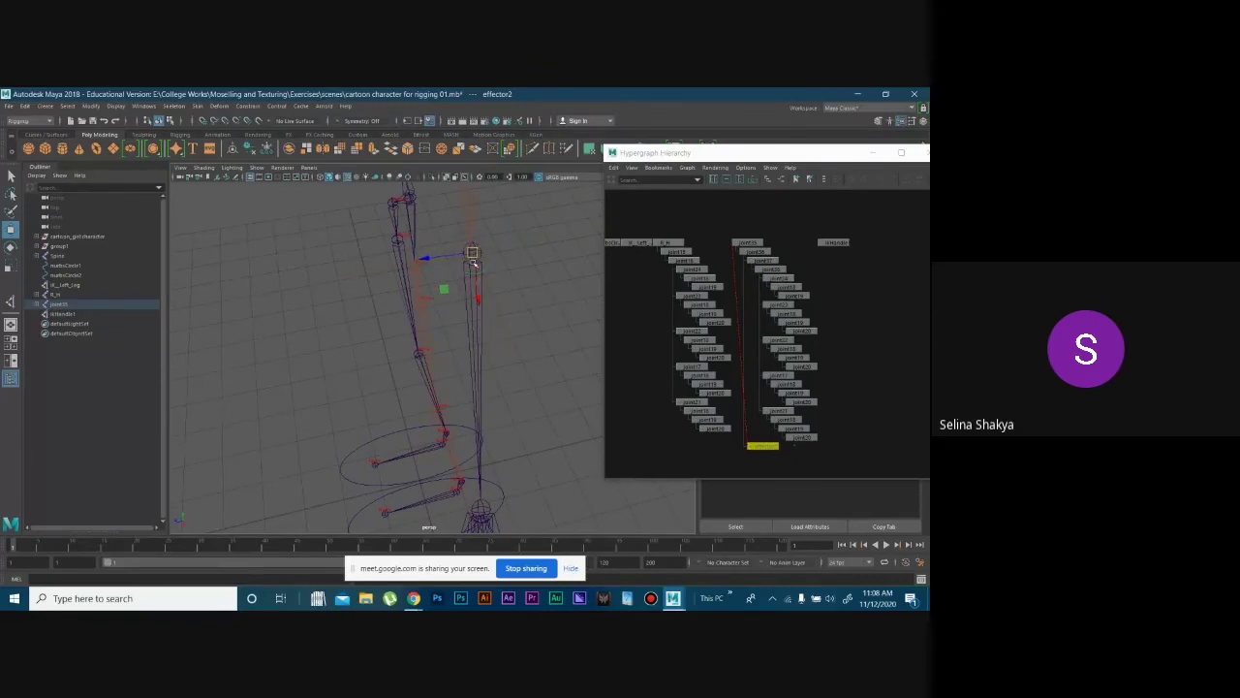
pyautogui.click(472, 254)
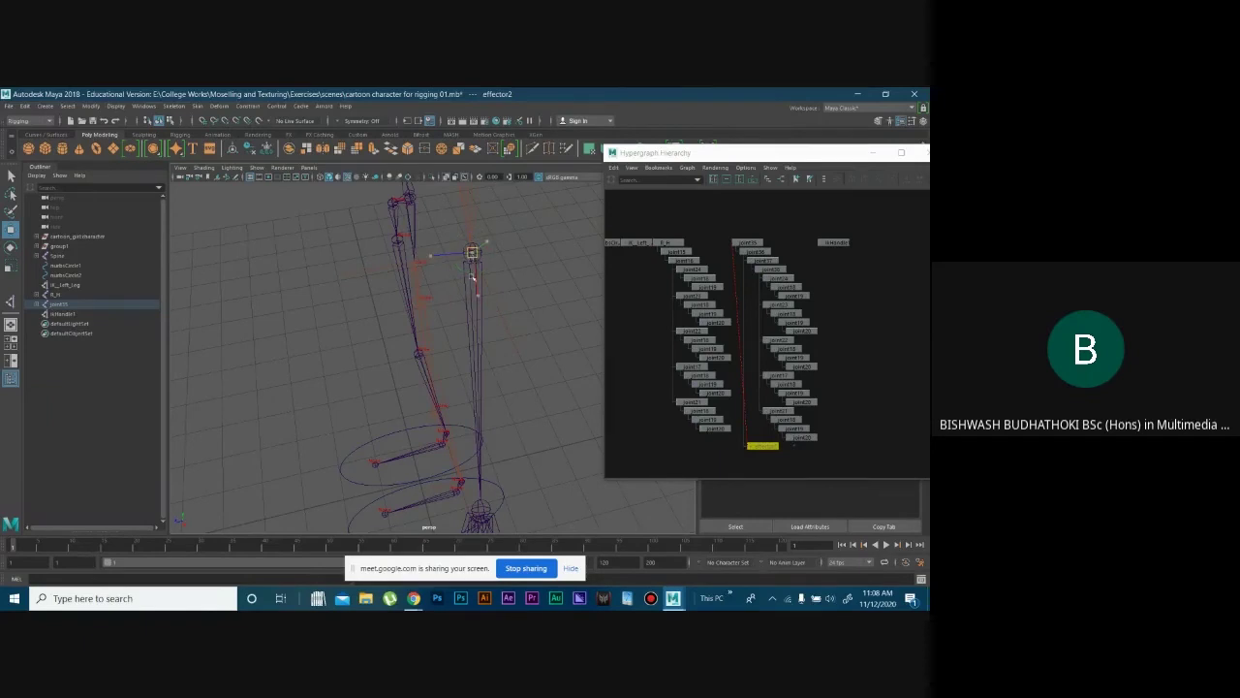
pyautogui.moveTo(472, 255); pyautogui.dragTo(480, 510)
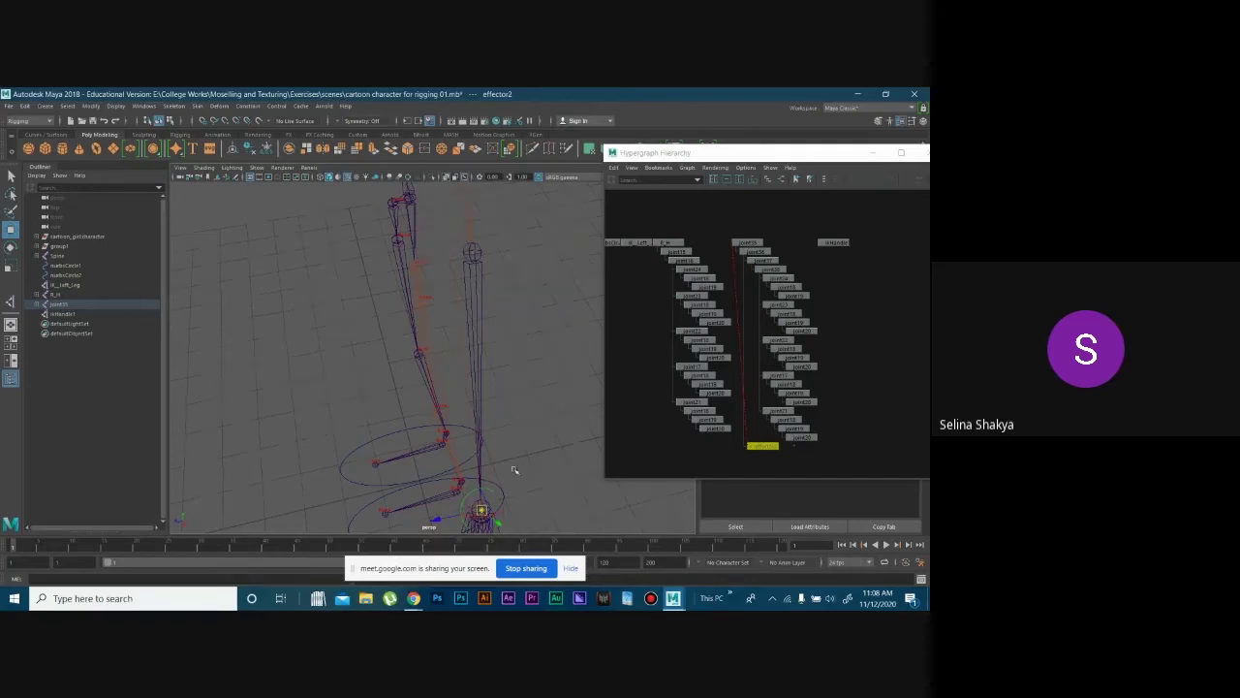
pyautogui.keyDown('alt'); pyautogui.moveTo(515, 470); pyautogui.dragTo(345, 388); pyautogui.keyUp('alt')
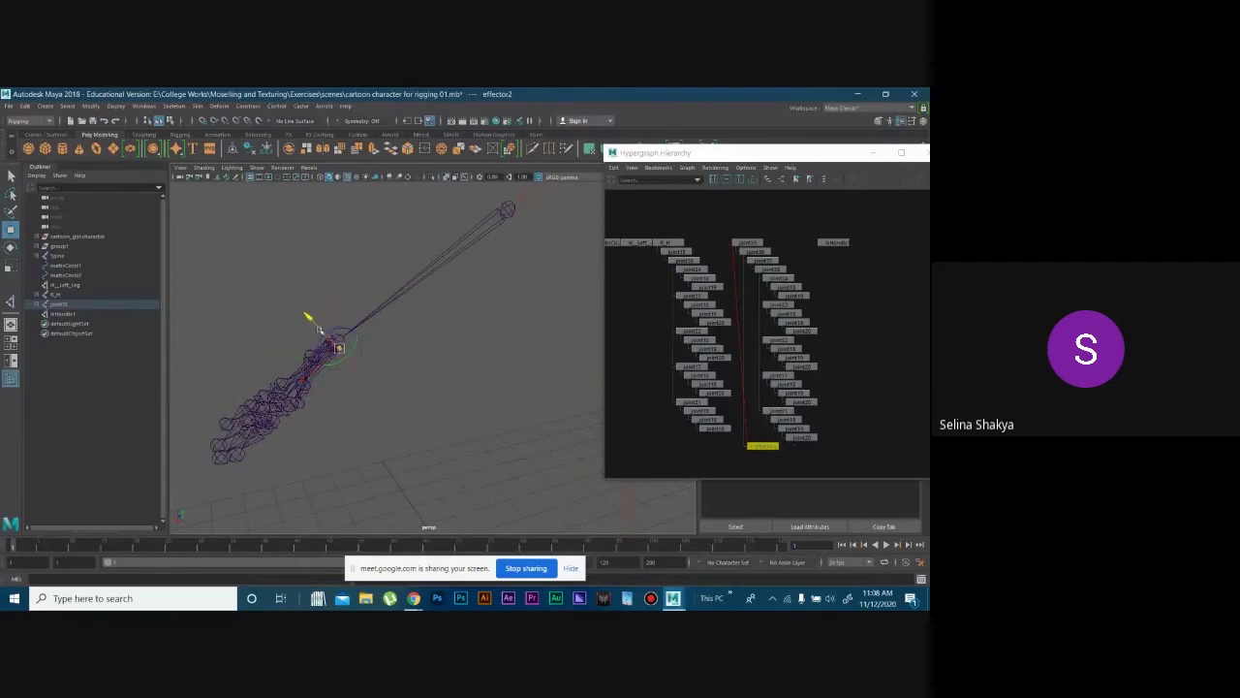
pyautogui.press('Insert')
# - Select ikHandle1, try moving it sideways to test the arm's bending, and undo the move
pyautogui.click(103, 315)
pyautogui.keyDown('alt'); pyautogui.moveTo(343, 379); pyautogui.dragTo(480, 420); pyautogui.keyUp('alt')
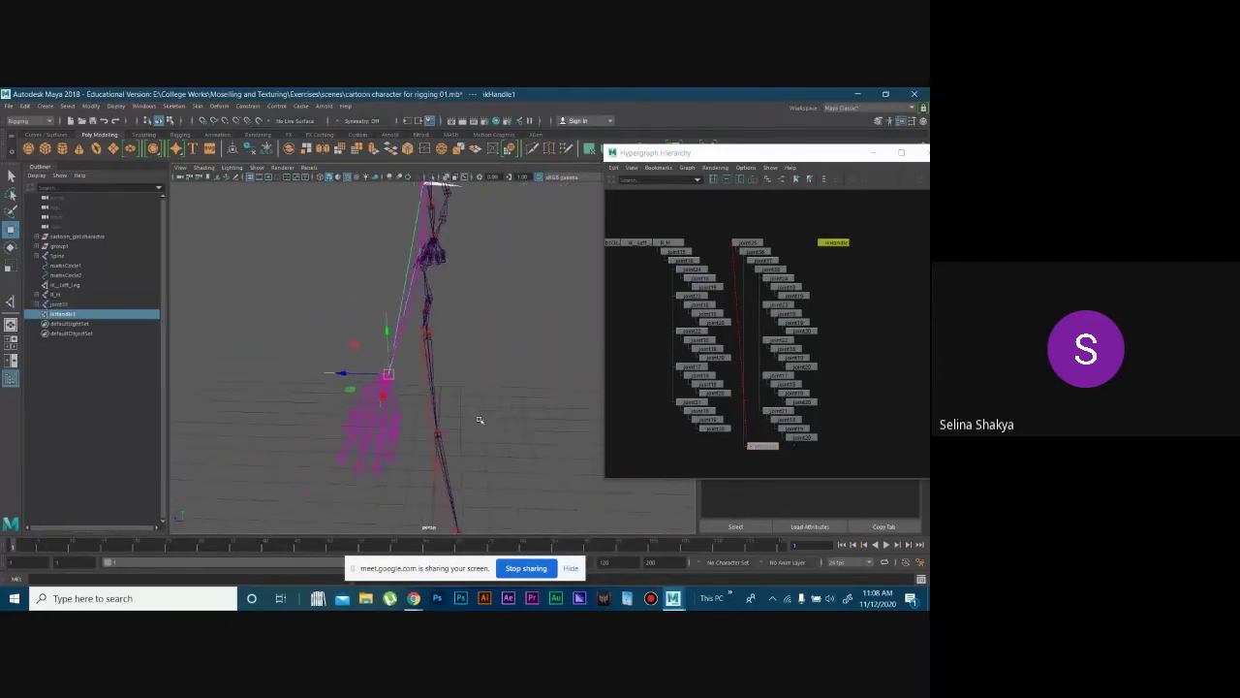
pyautogui.moveTo(350, 374); pyautogui.dragTo(475, 413)
pyautogui.hotkey('ctrl', 'z')
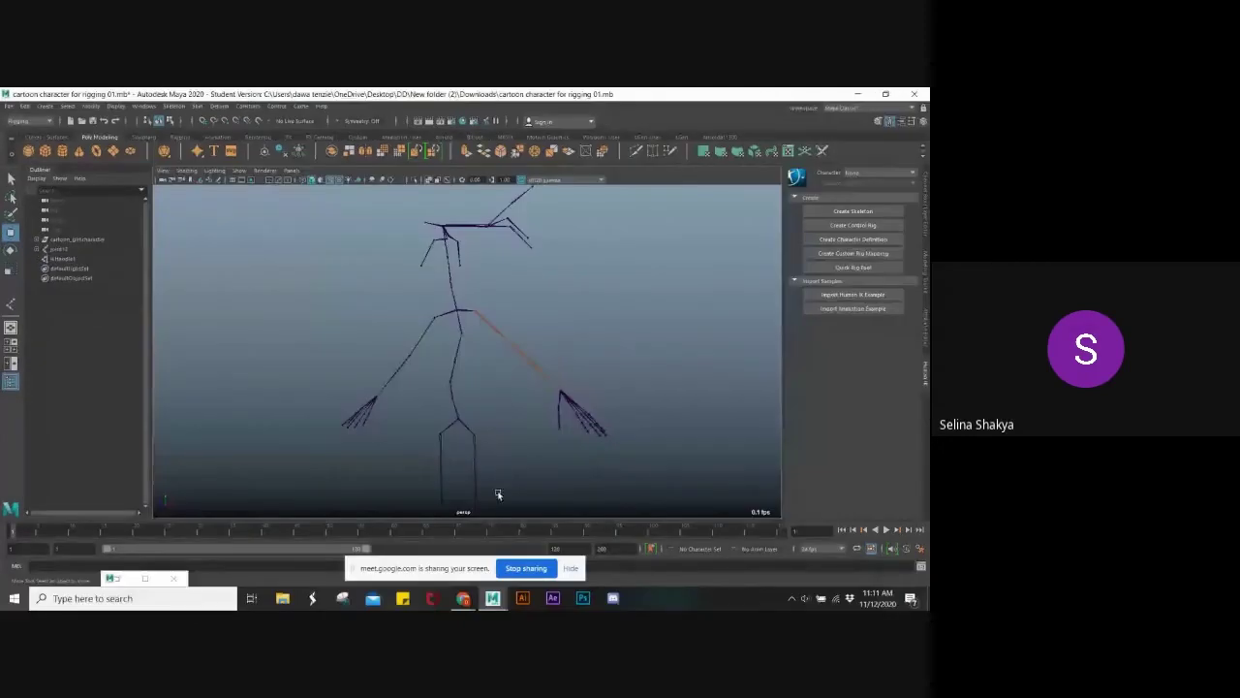
# - Switch to the Google Meet call and return to the Maya scene
pyautogui.moveTo(463, 598)
pyautogui.click(436, 549)
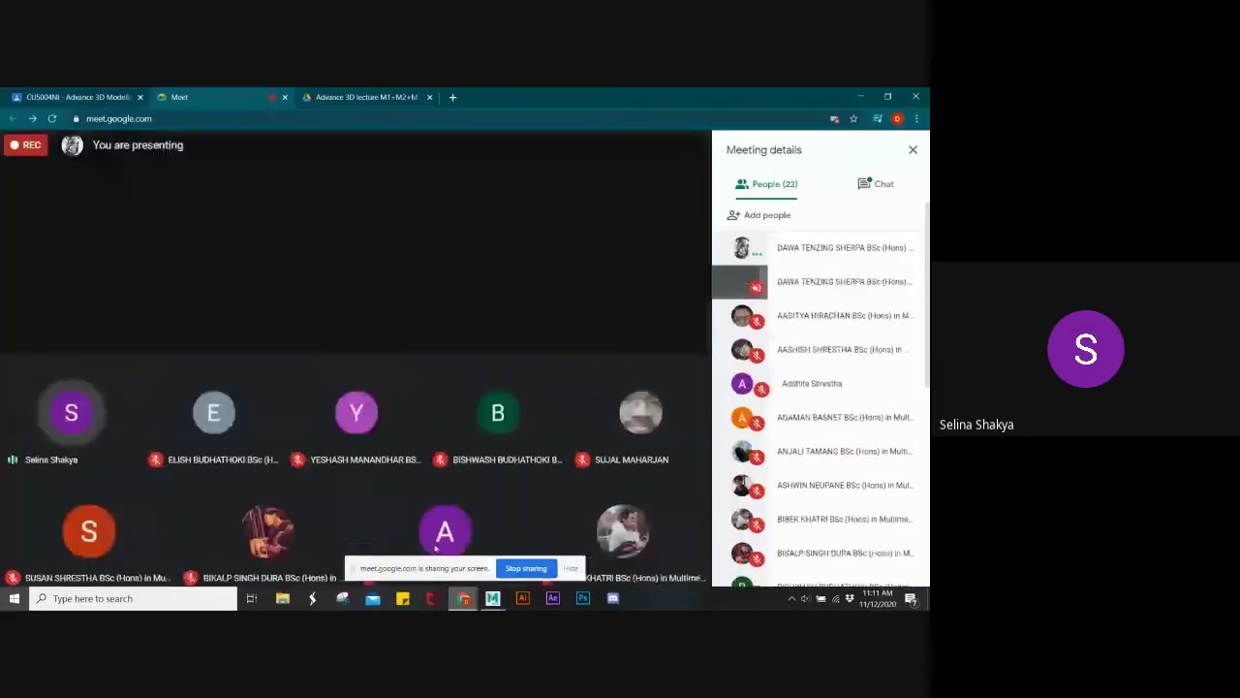
pyautogui.click(532, 555)
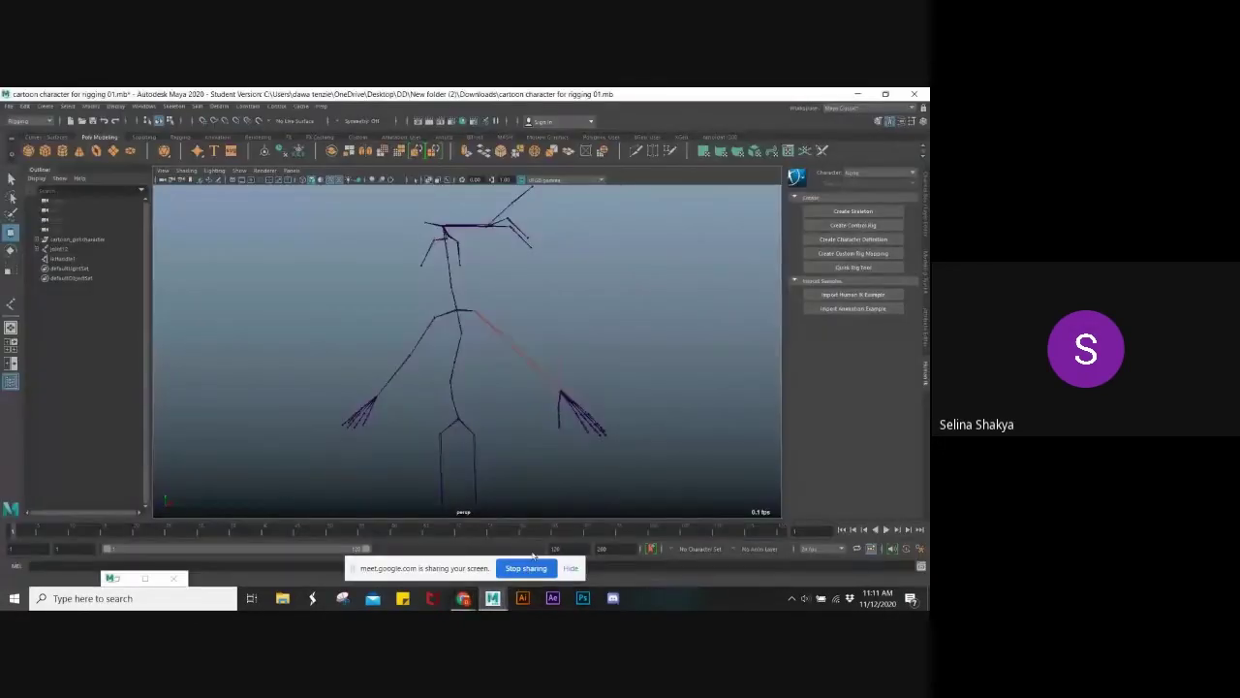
# - Select ikHandle1 at the arm's wrist, move it to test how the arm bends, and switch to the browser
pyautogui.keyDown('alt'); pyautogui.moveTo(495, 394); pyautogui.dragTo(545, 420); pyautogui.keyUp('alt')
pyautogui.click(584, 423)
pyautogui.scroll(3, 524, 364)
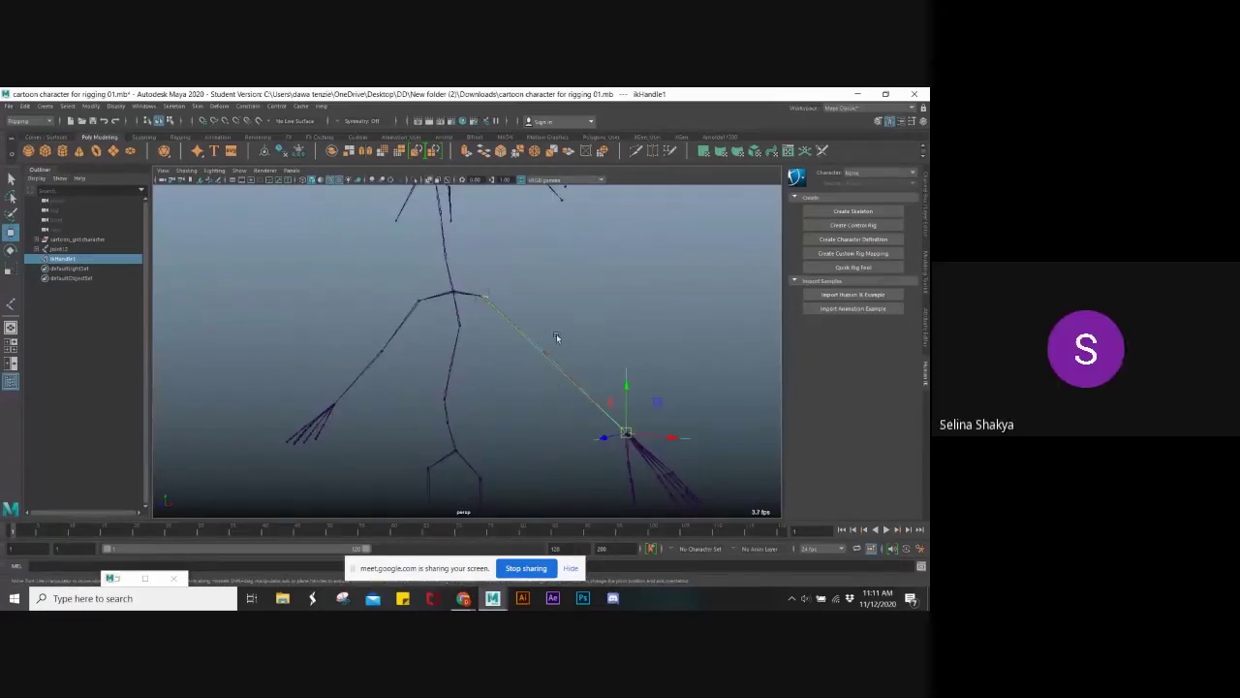
pyautogui.moveTo(626, 433); pyautogui.dragTo(519, 426)
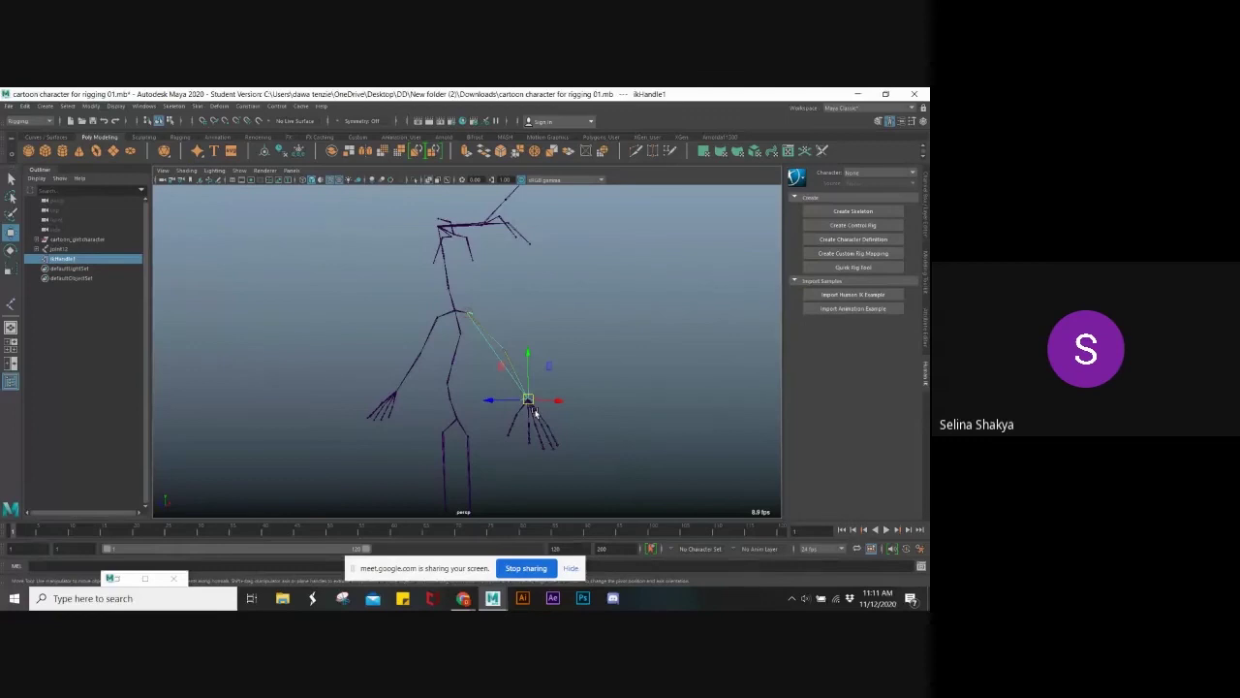
pyautogui.keyDown('alt'); pyautogui.moveTo(535, 428); pyautogui.dragTo(572, 389); pyautogui.keyUp('alt')
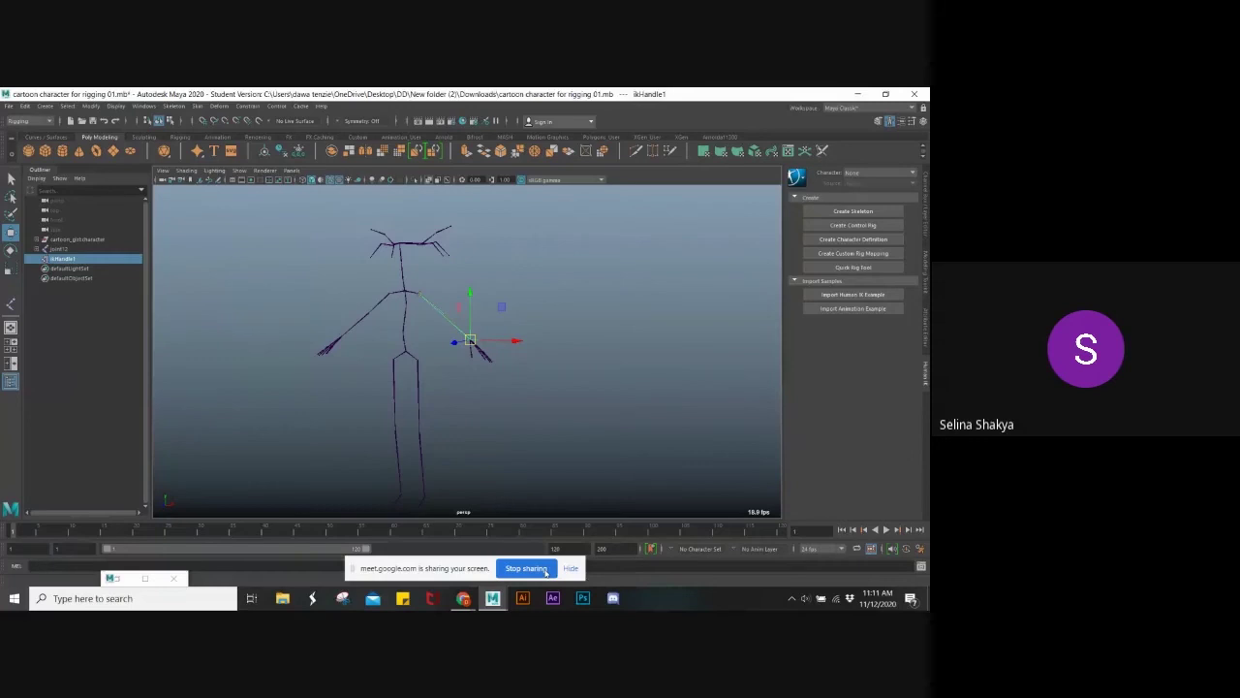
pyautogui.click(466, 599)
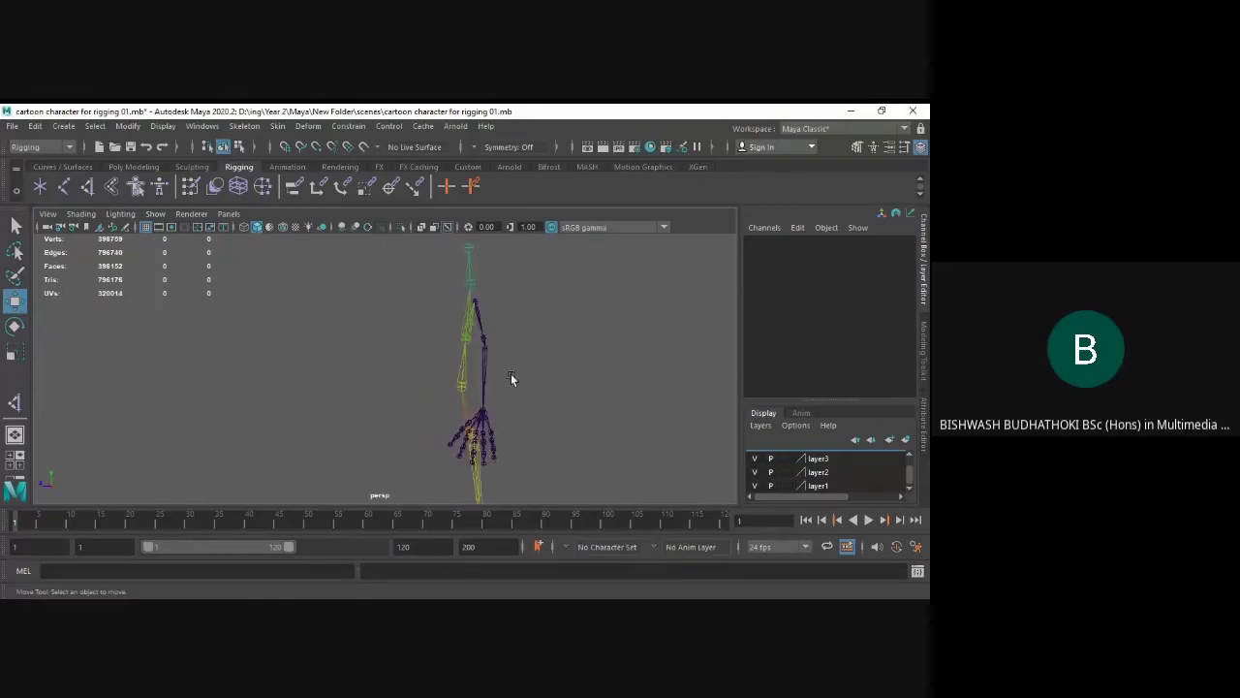
# - Examine the skeleton's arm from several angles and select the spine2 joint to check its connection to the arm
pyautogui.scroll(-2, 497, 394)
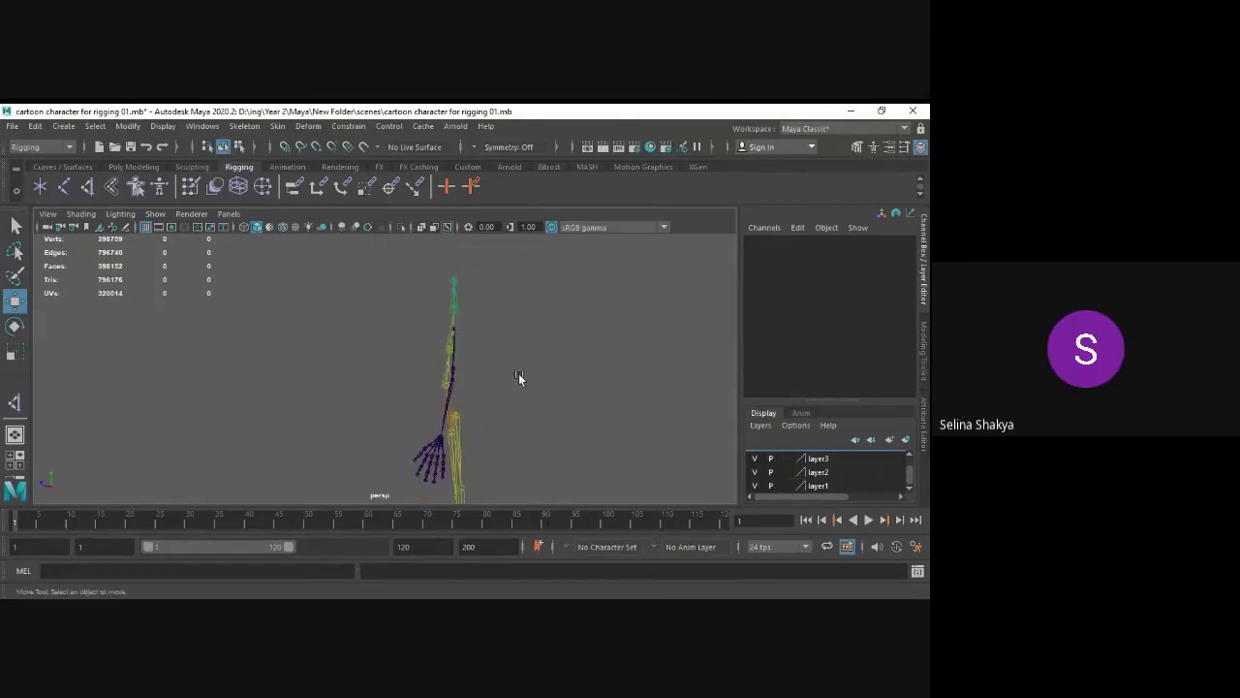
pyautogui.keyDown('alt'); pyautogui.moveTo(519, 376); pyautogui.dragTo(478, 378); pyautogui.keyUp('alt')
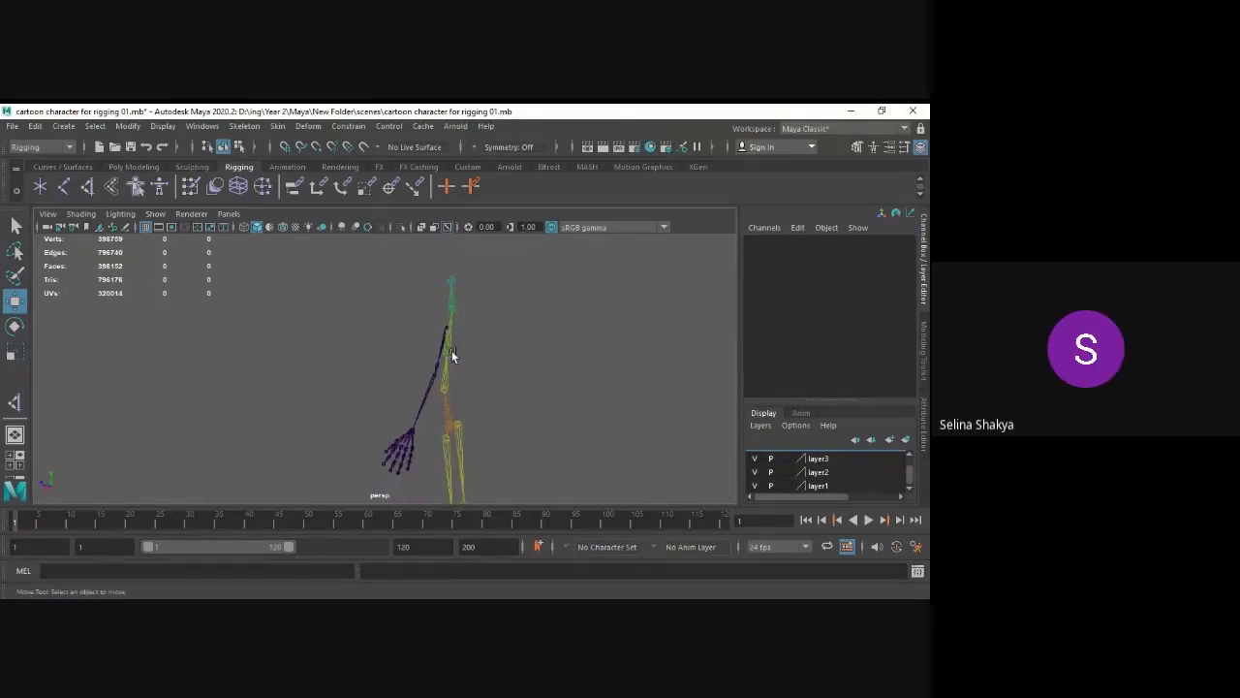
pyautogui.click(451, 351)
pyautogui.keyDown('alt'); pyautogui.moveTo(464, 424); pyautogui.dragTo(649, 373); pyautogui.keyUp('alt')
pyautogui.click(648, 373)
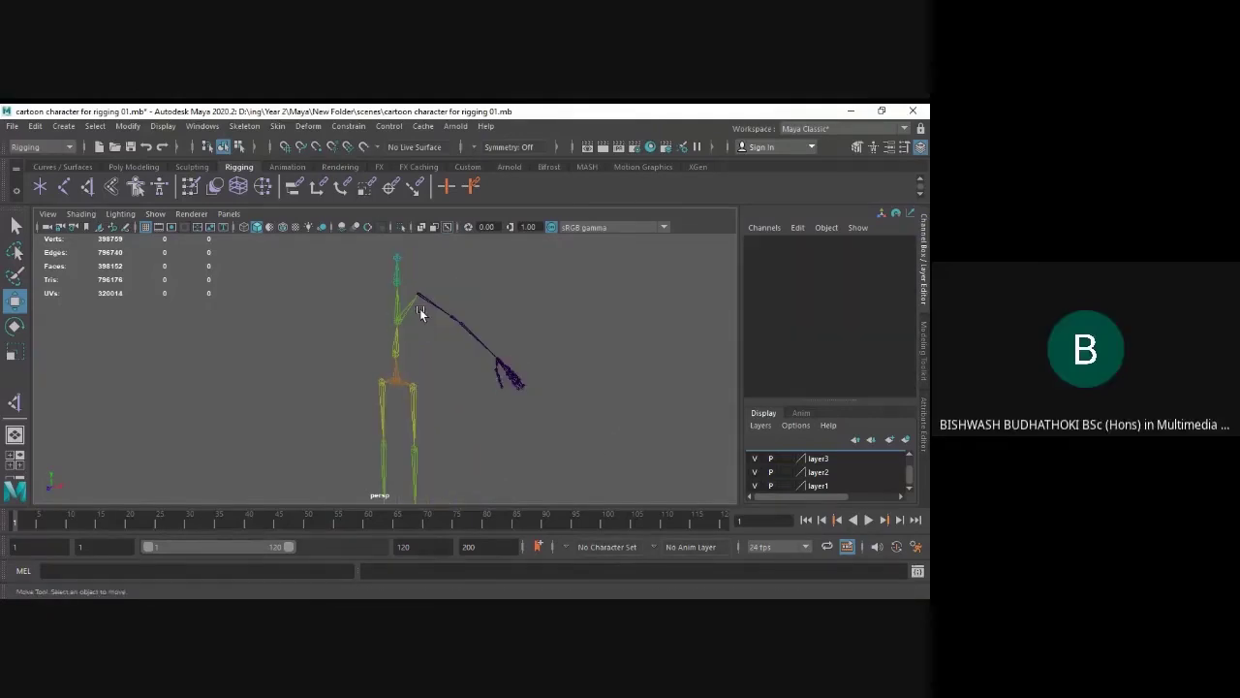
pyautogui.click(407, 320)
pyautogui.scroll(4, 409, 321)
pyautogui.keyDown('alt'); pyautogui.moveTo(432, 325); pyautogui.dragTo(475, 330); pyautogui.keyUp('alt')
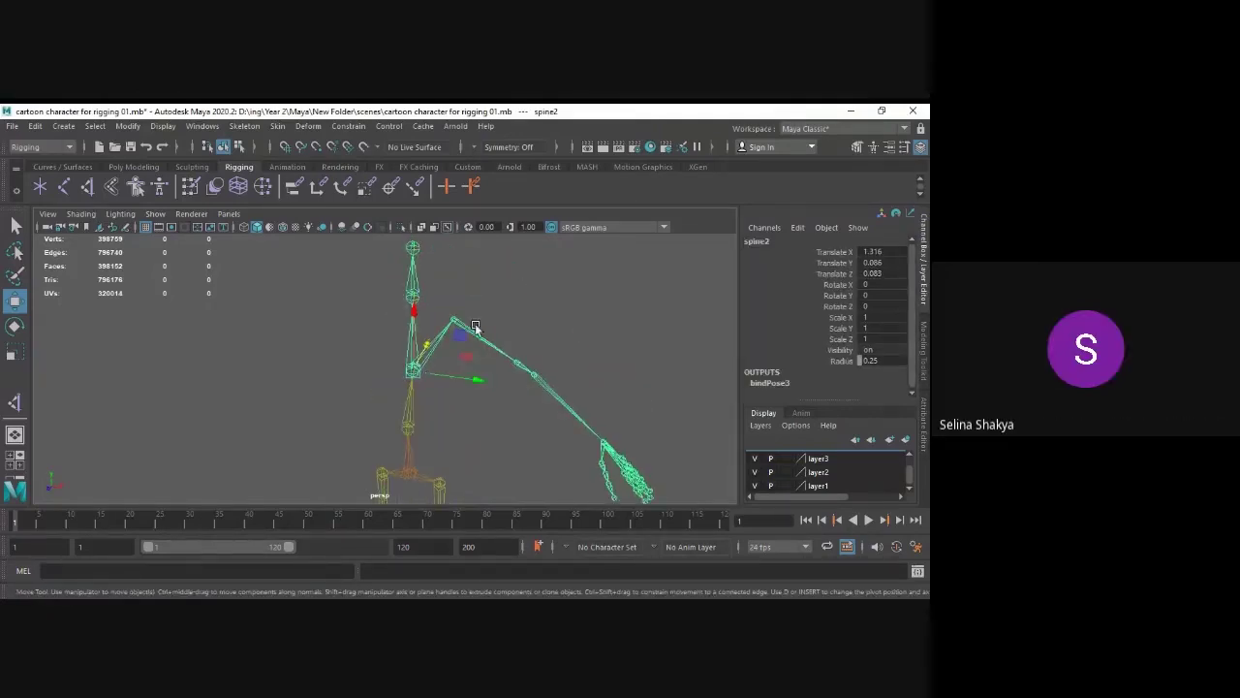
# - Select the arm's root joint19 with spine2, try parenting the arm to the spine, and unparent both joints
pyautogui.click(490, 310)
pyautogui.click(459, 320)
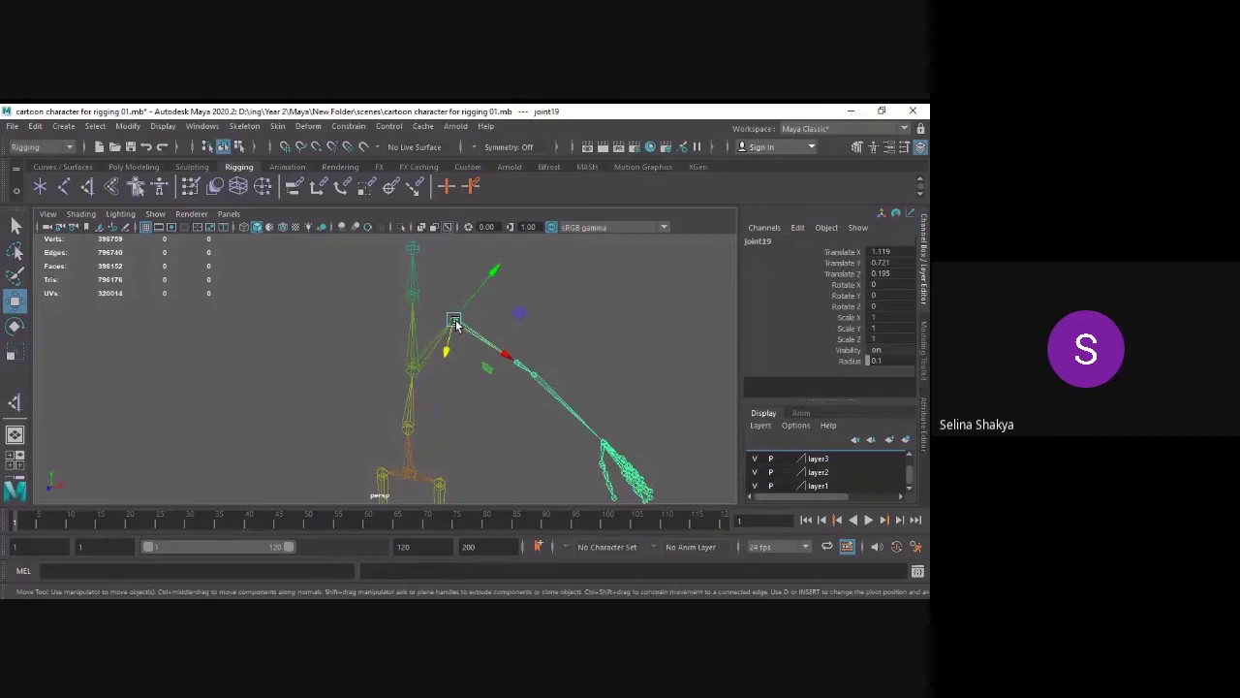
pyautogui.click(535, 314)
pyautogui.click(411, 368)
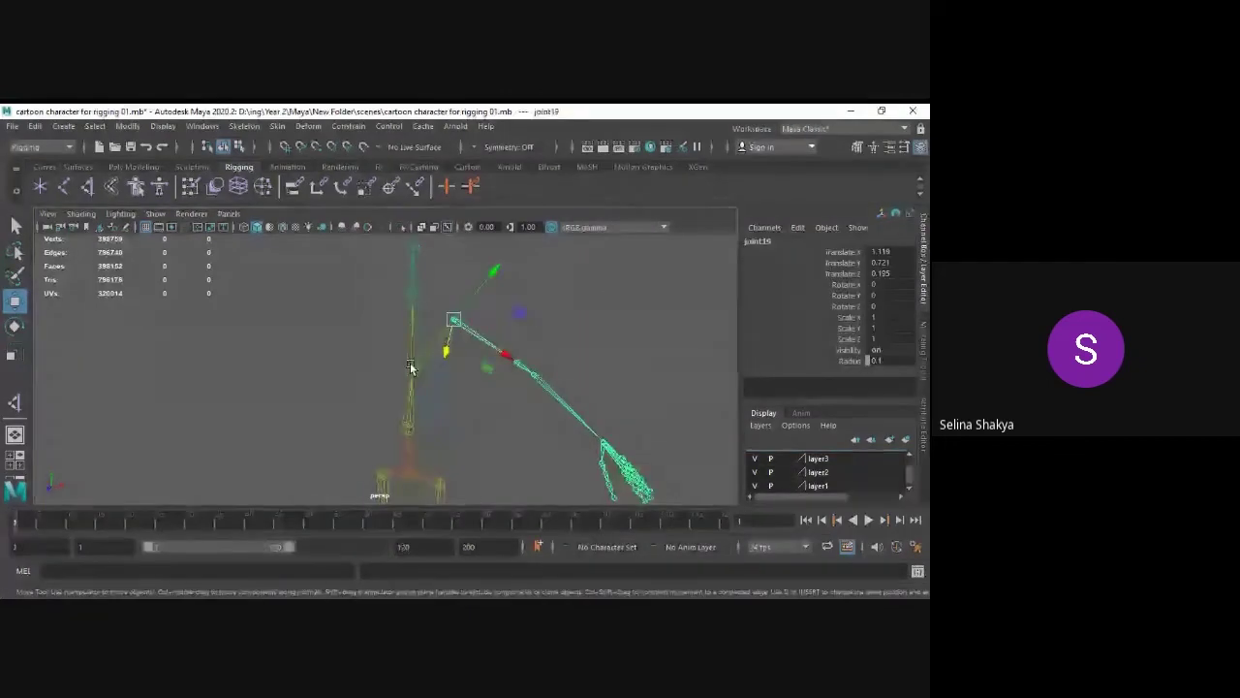
pyautogui.press('p')
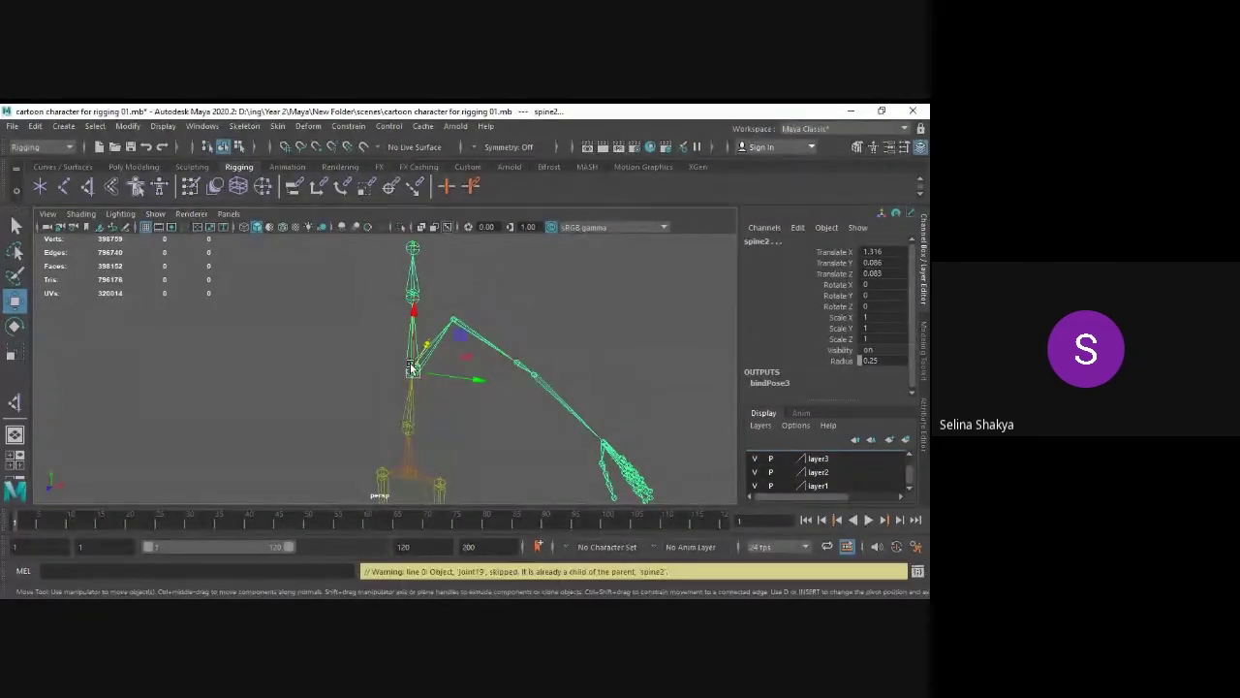
pyautogui.hotkey('shift', 'p')
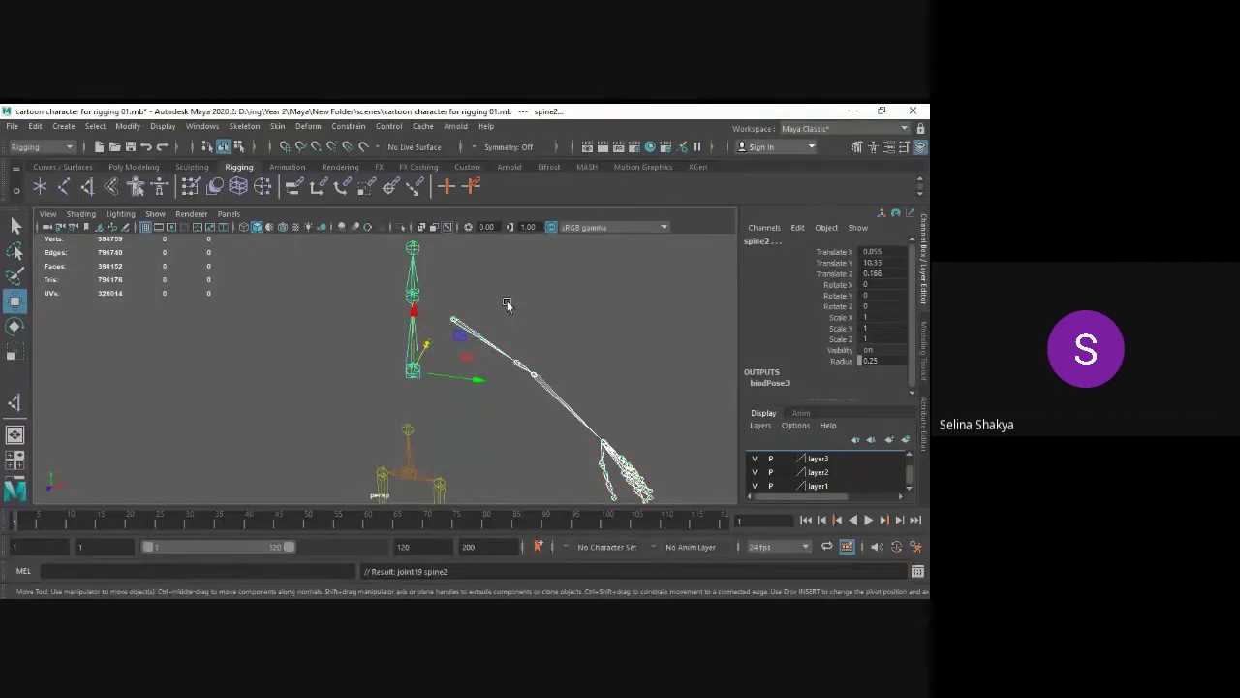
# - Try parenting the spine1 joint under spine2, and undo the parenting
pyautogui.click(529, 321)
pyautogui.keyDown('alt'); pyautogui.moveTo(504, 312); pyautogui.dragTo(480, 343); pyautogui.keyUp('alt')
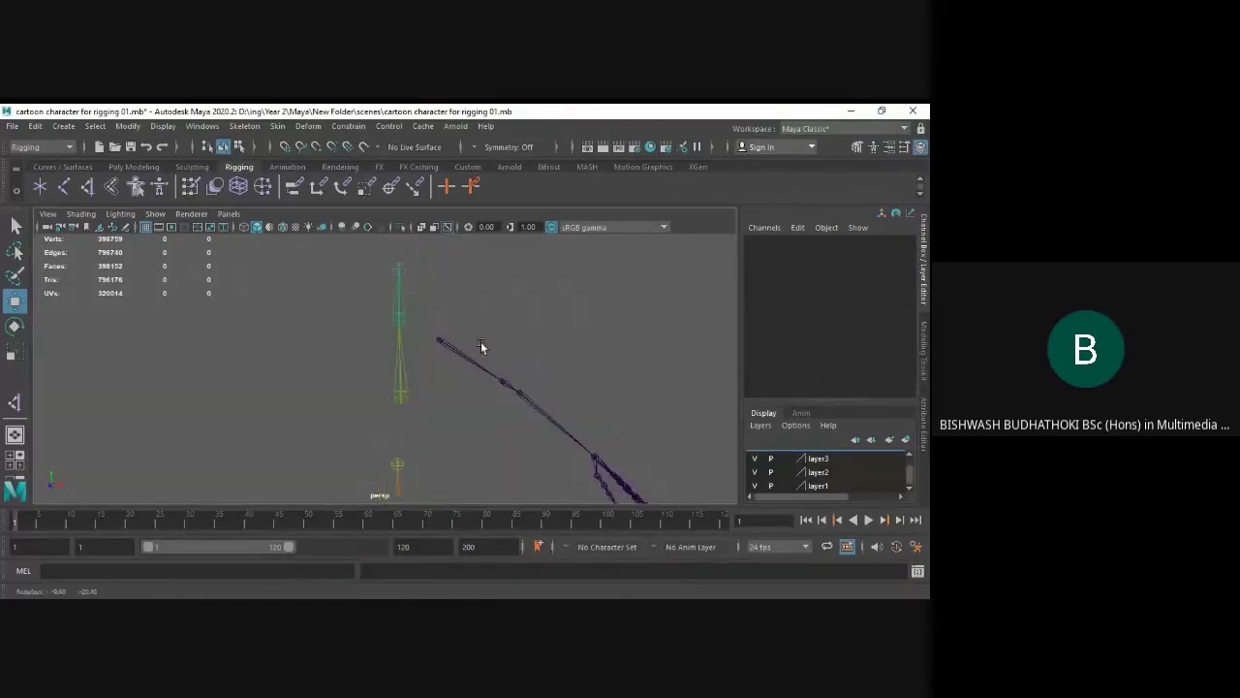
pyautogui.click(399, 450)
pyautogui.moveTo(401, 456); pyautogui.dragTo(452, 430)
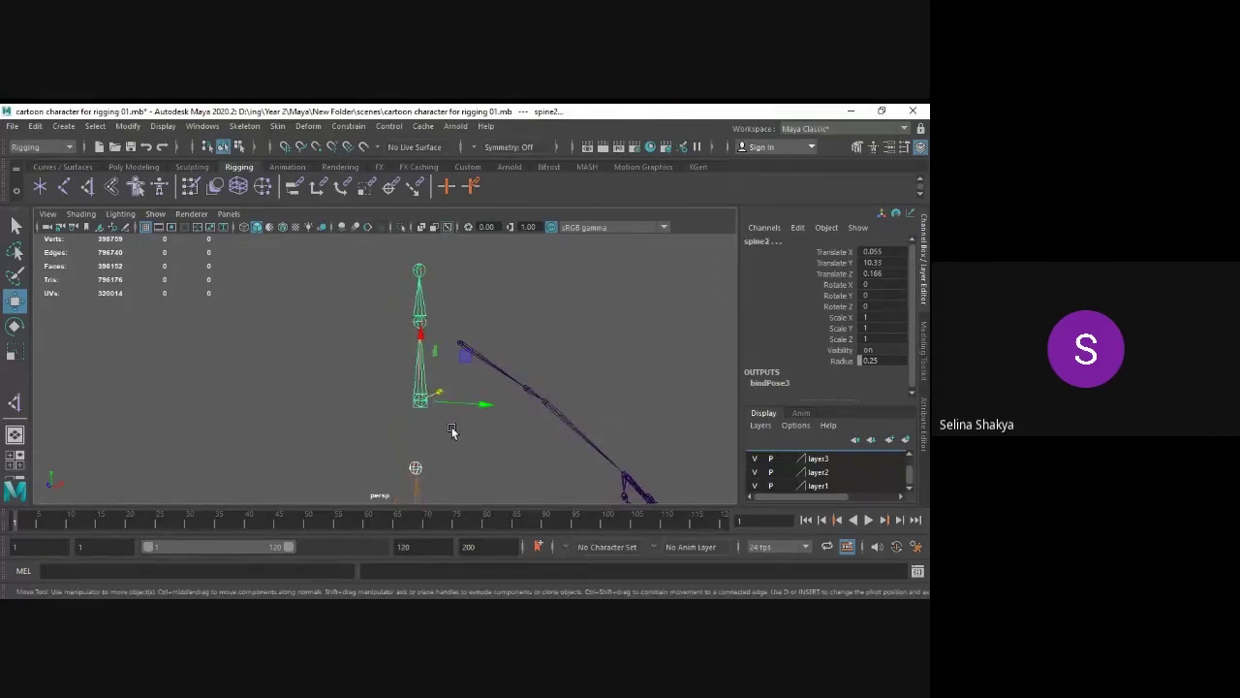
pyautogui.press('Up')
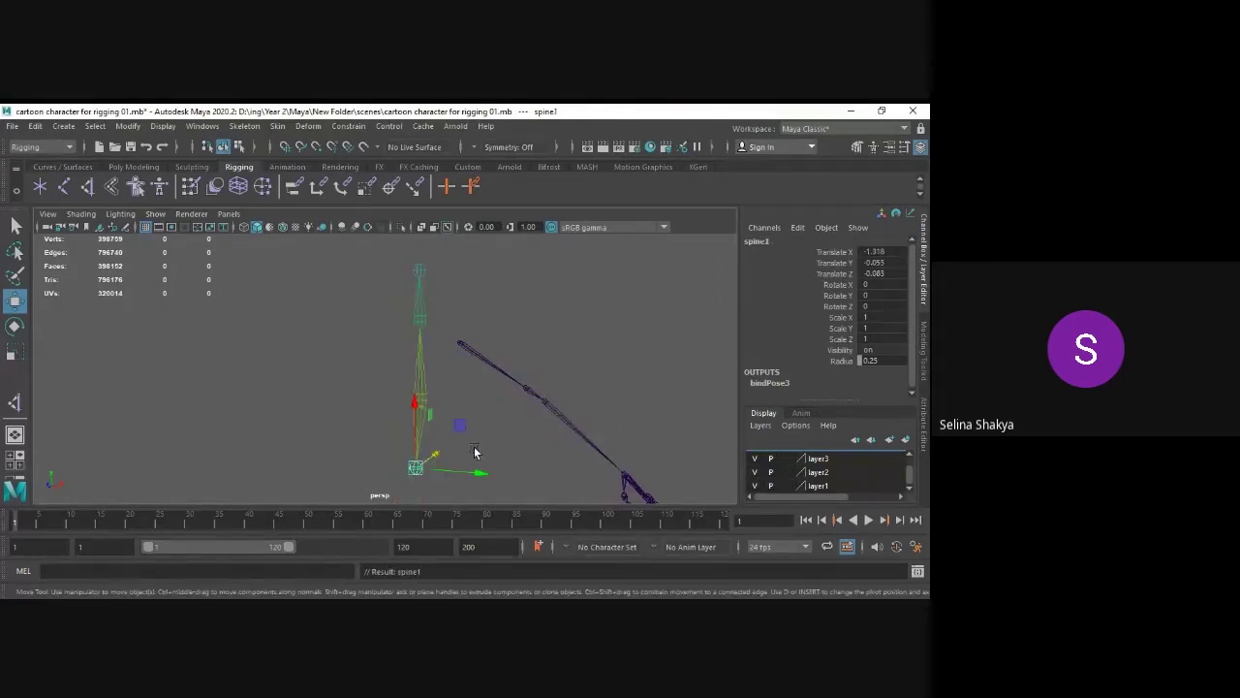
pyautogui.keyDown('alt'); pyautogui.moveTo(551, 446); pyautogui.dragTo(526, 471); pyautogui.keyUp('alt')
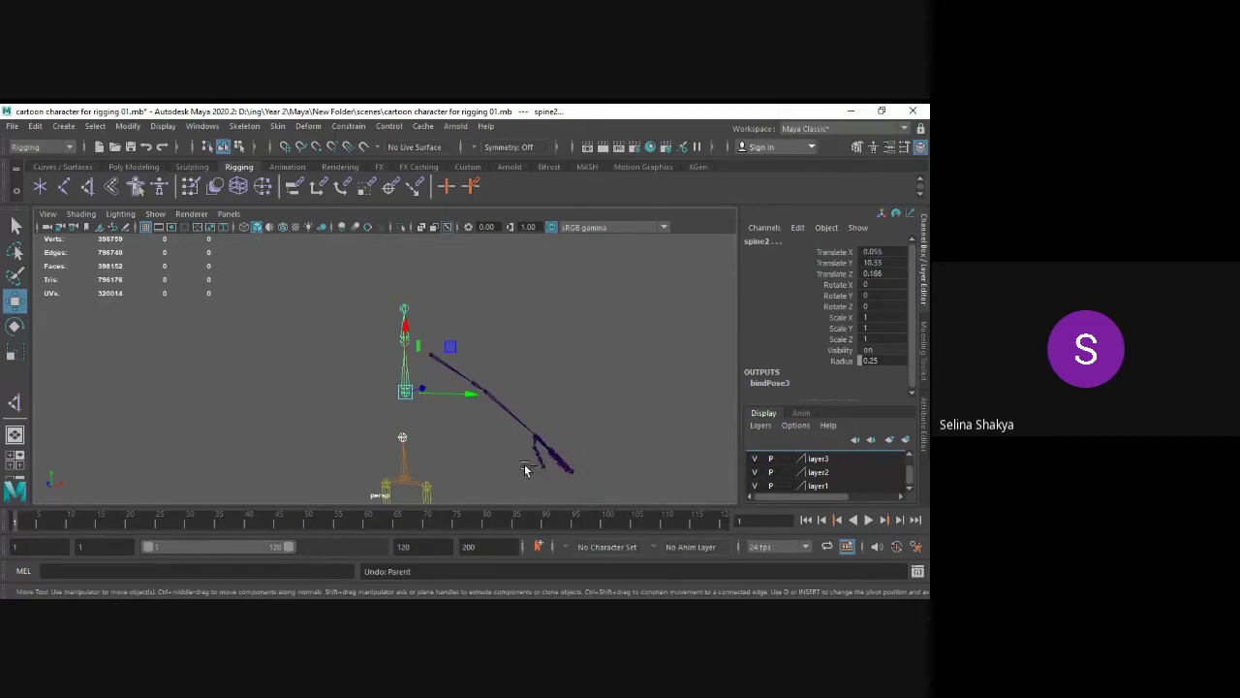
# - Parent the spine2 joint under spine1 to reconnect the upper spine to the lower skeleton
pyautogui.click(583, 375)
pyautogui.click(405, 388)
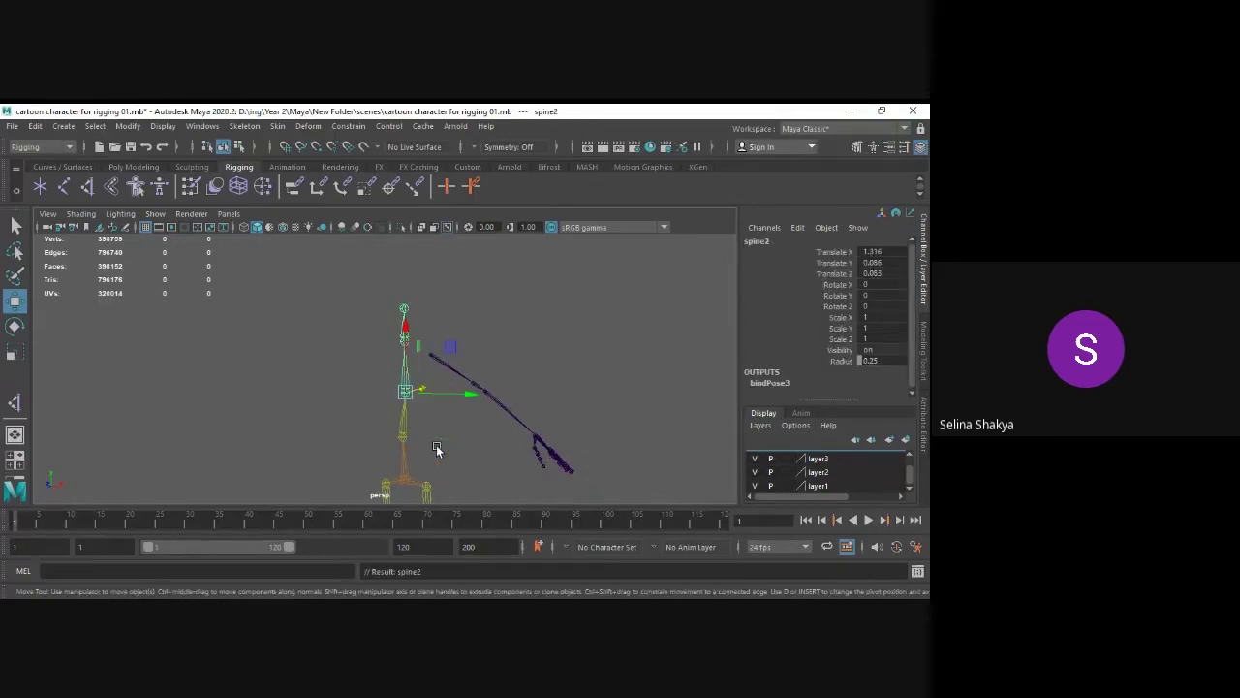
pyautogui.click(509, 322)
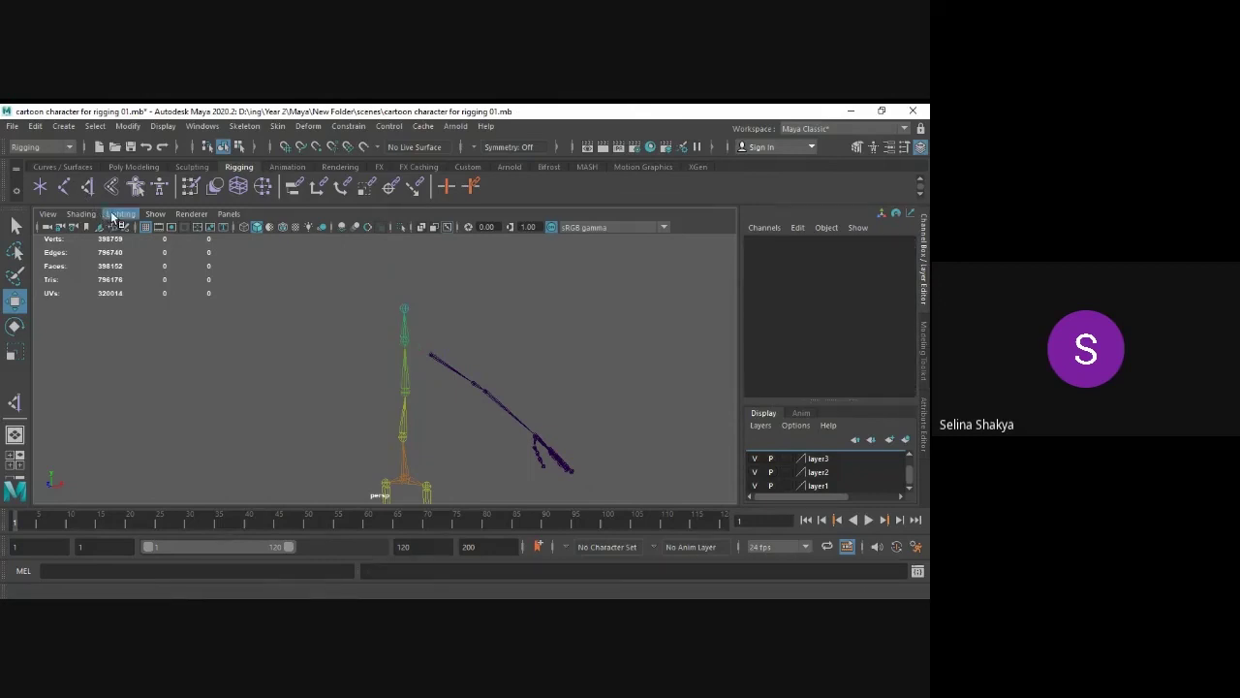
# - Show the character's polygon meshes in the viewport again and bring the legs into view
pyautogui.click(155, 215)
pyautogui.click(213, 245)
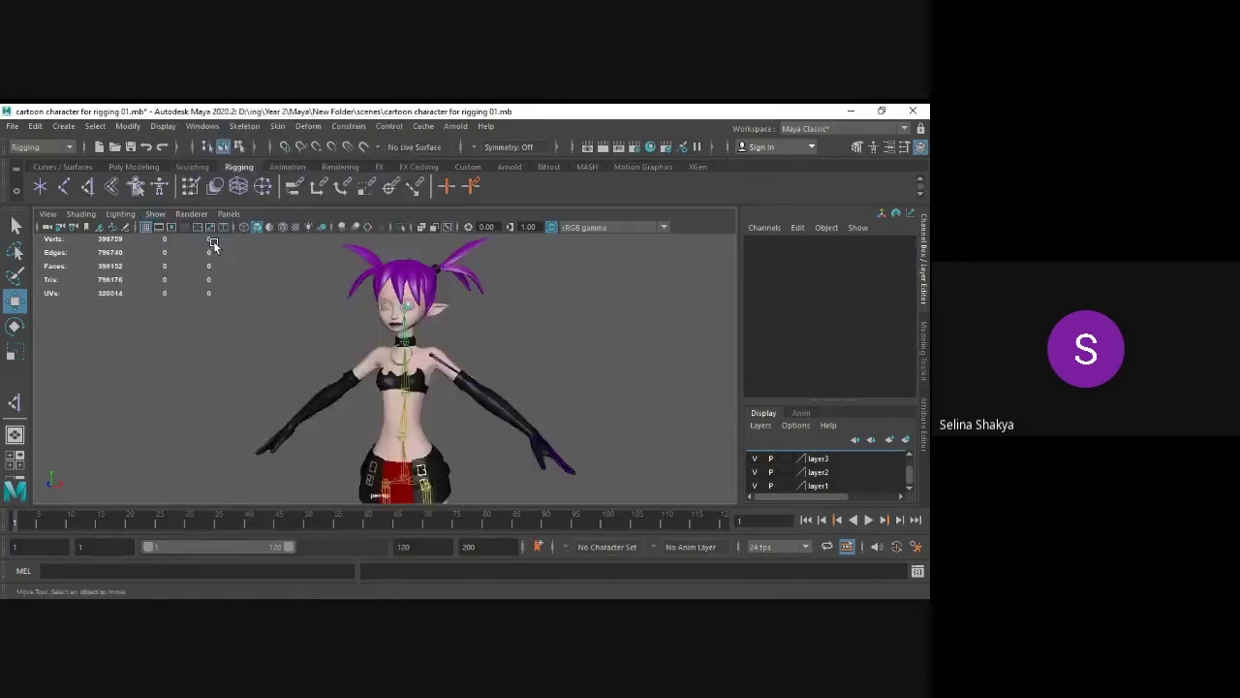
pyautogui.scroll(-3, 528, 411)
pyautogui.keyDown('alt'); pyautogui.moveTo(527, 411); pyautogui.dragTo(517, 404); pyautogui.keyUp('alt')
pyautogui.scroll(-2, 518, 402)
pyautogui.keyDown('alt'); pyautogui.moveTo(524, 388); pyautogui.dragTo(556, 273, button='middle'); pyautogui.keyUp('alt')
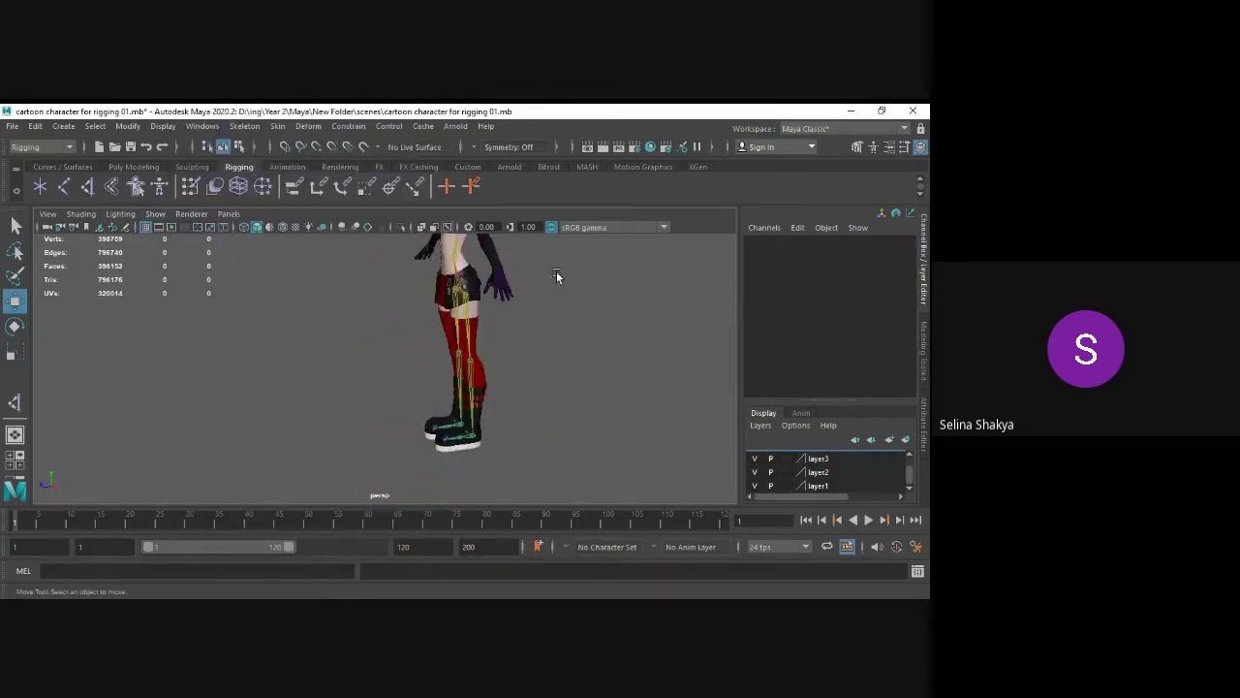
# - Test-rotate the l_leg joint to check the leg chain, undo the rotation, and clear the selection
pyautogui.click(466, 291)
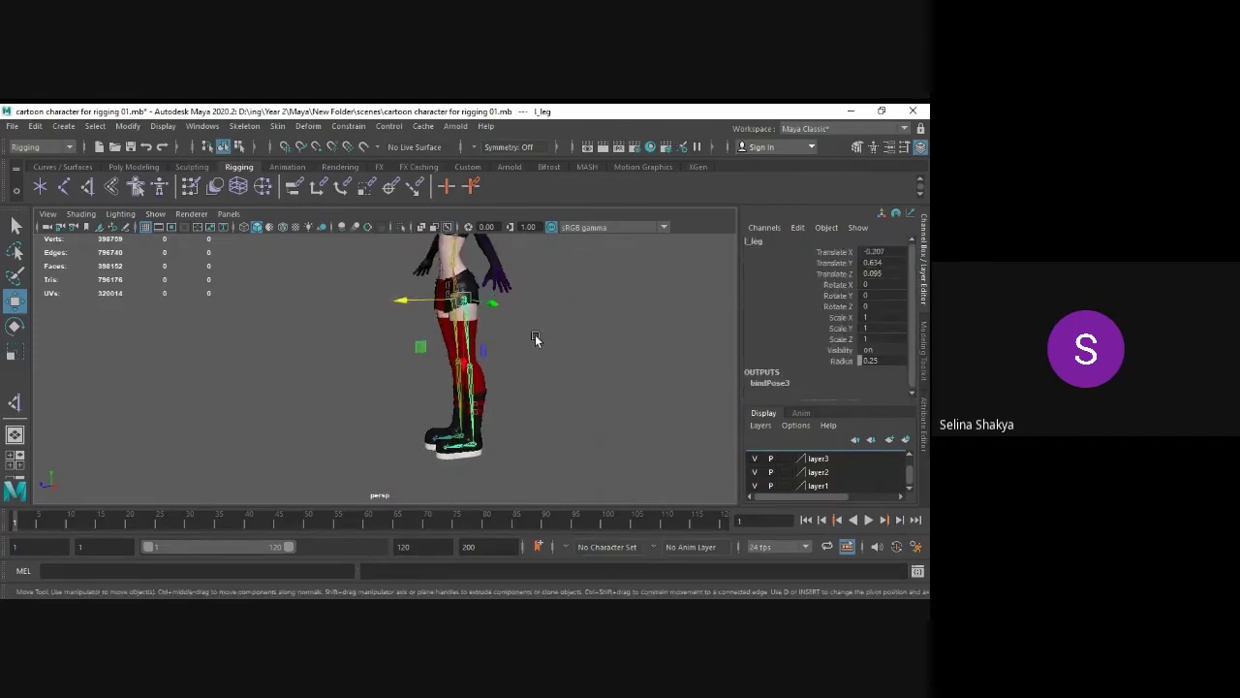
pyautogui.press('e')
pyautogui.moveTo(430, 345); pyautogui.dragTo(664, 412)
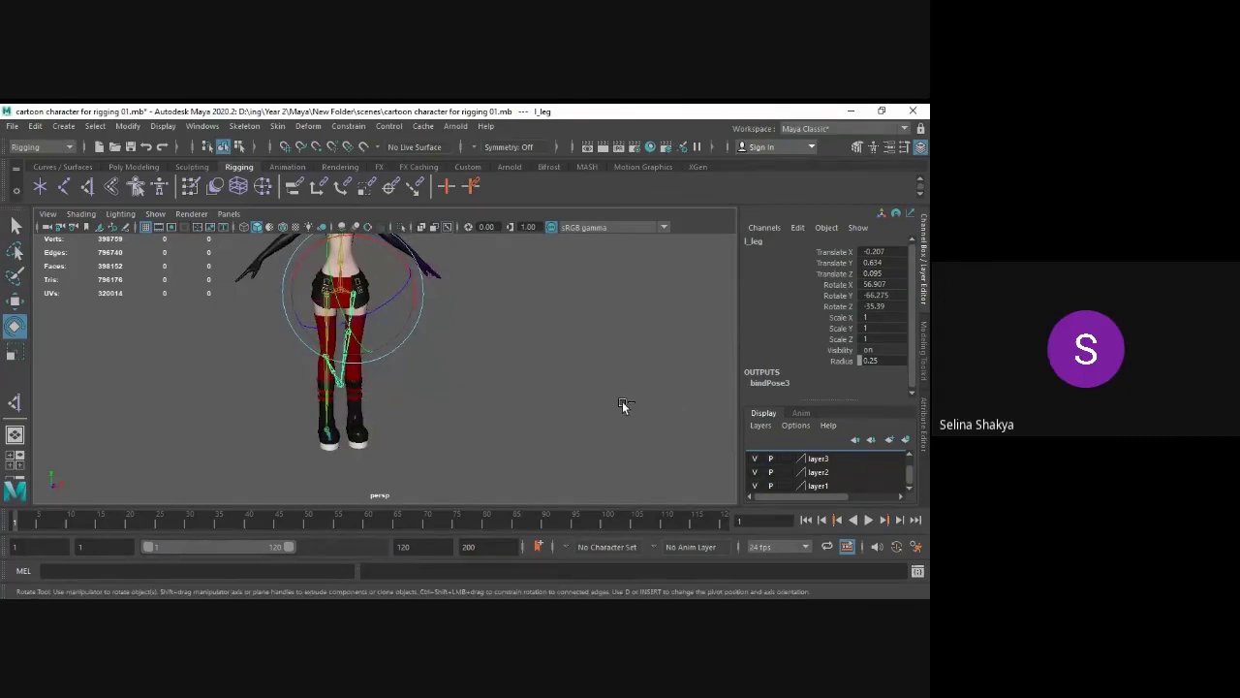
pyautogui.hotkey('ctrl', 'z')
pyautogui.click(582, 370)
# - Create an IK handle from the arm's root joint at the shoulder to the lower elbow joint
pyautogui.scroll(-4, 514, 364)
pyautogui.scroll(6, 517, 479)
pyautogui.keyDown('alt'); pyautogui.moveTo(494, 362); pyautogui.dragTo(507, 314, button='middle'); pyautogui.keyUp('alt')
pyautogui.scroll(2, 505, 311)
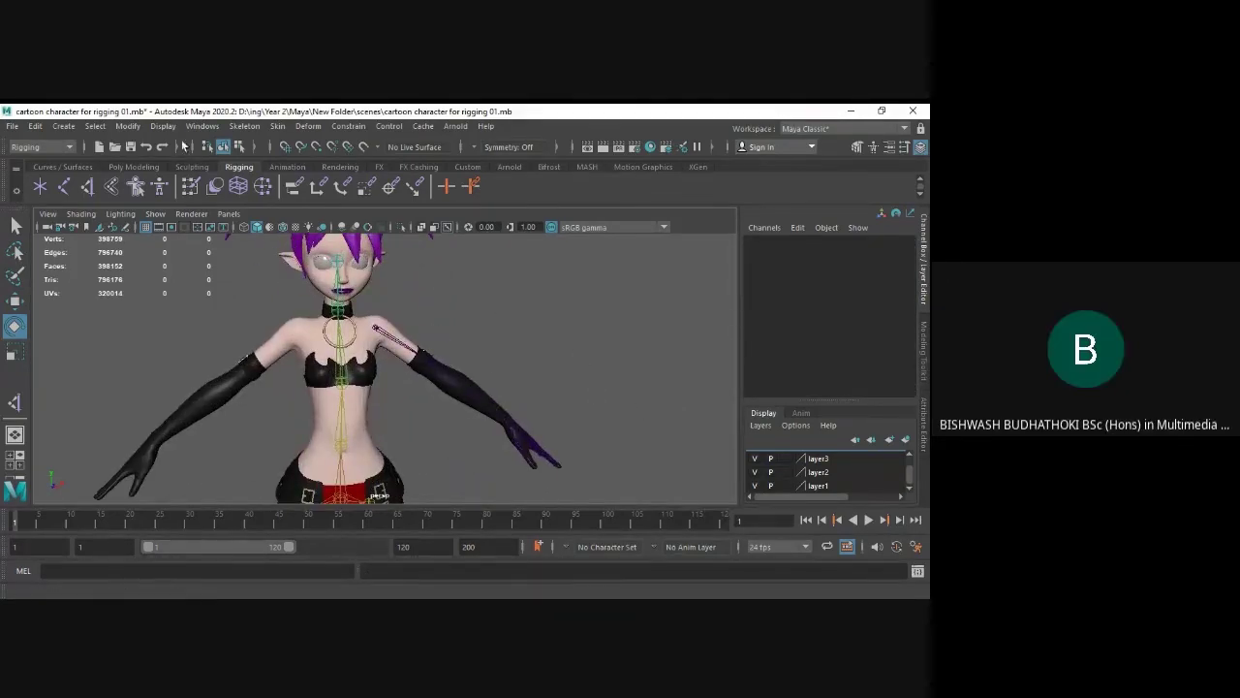
pyautogui.click(202, 126)
pyautogui.moveTo(244, 126)
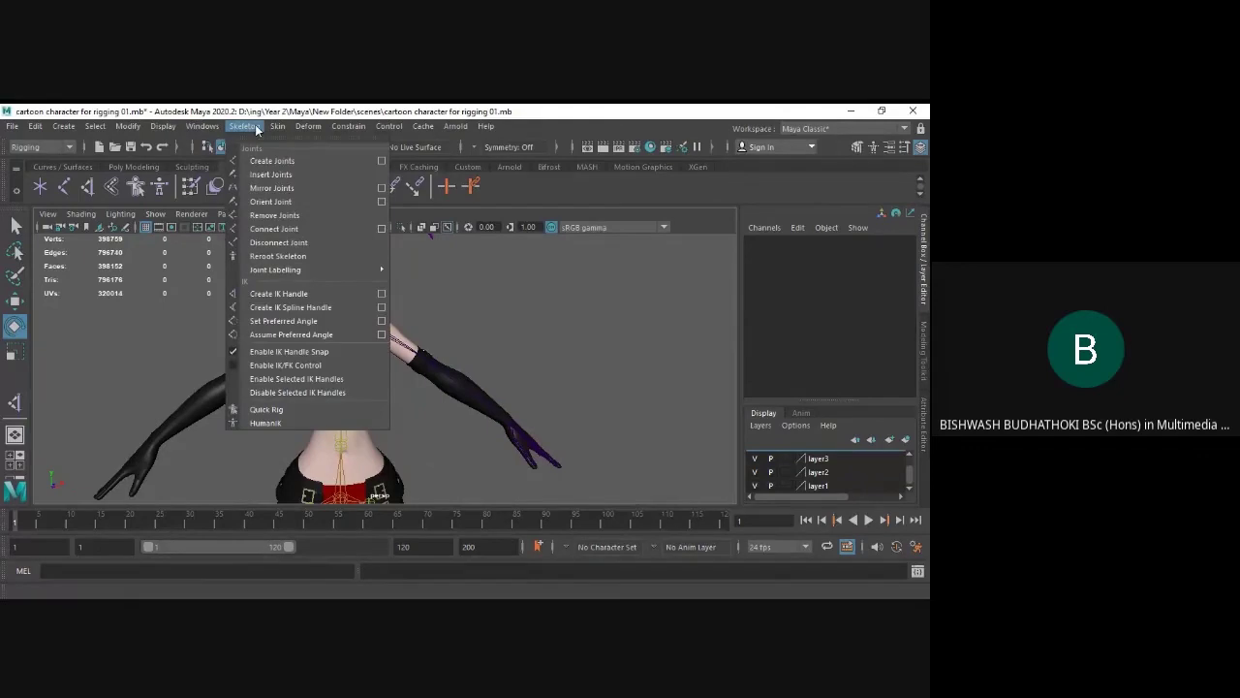
pyautogui.click(279, 294)
pyautogui.click(372, 319)
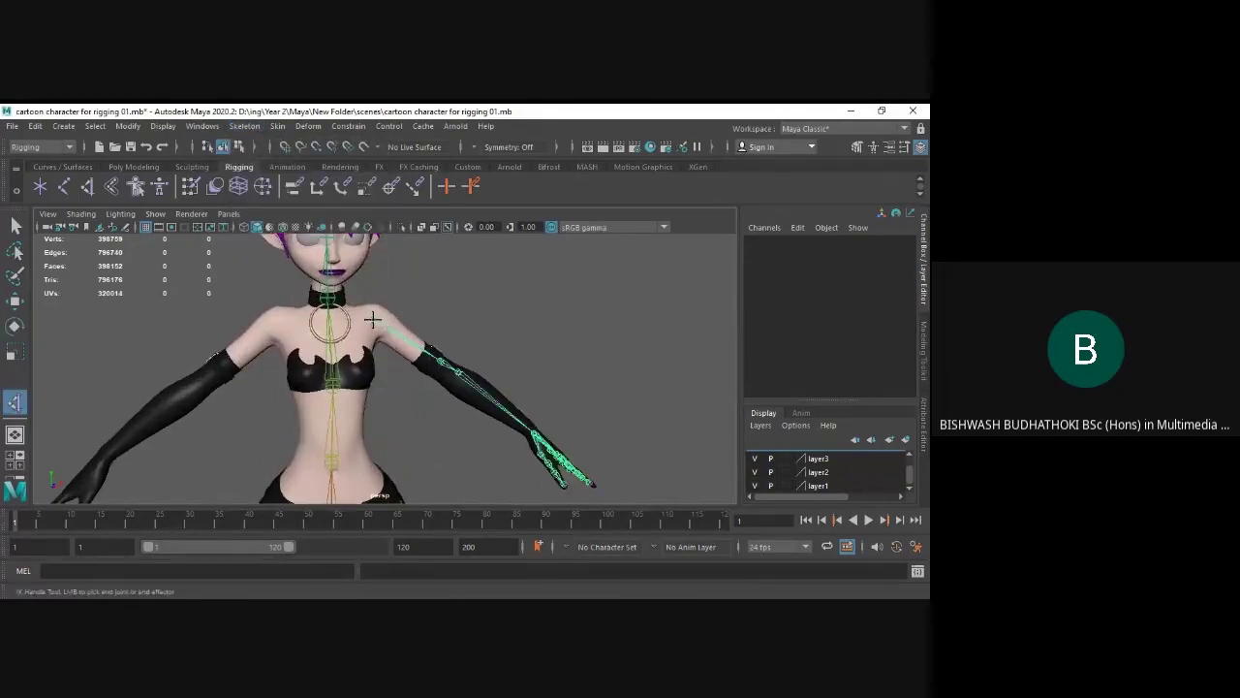
pyautogui.click(457, 372)
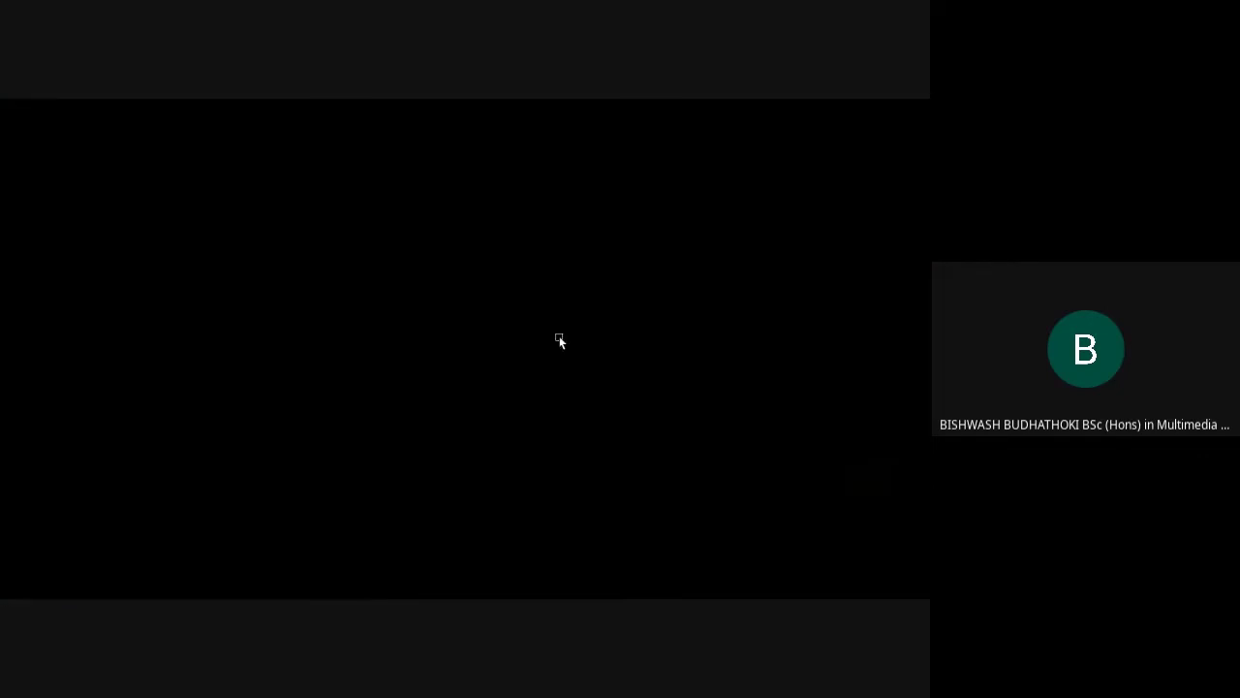
pyautogui.press('space')
pyautogui.press('space')
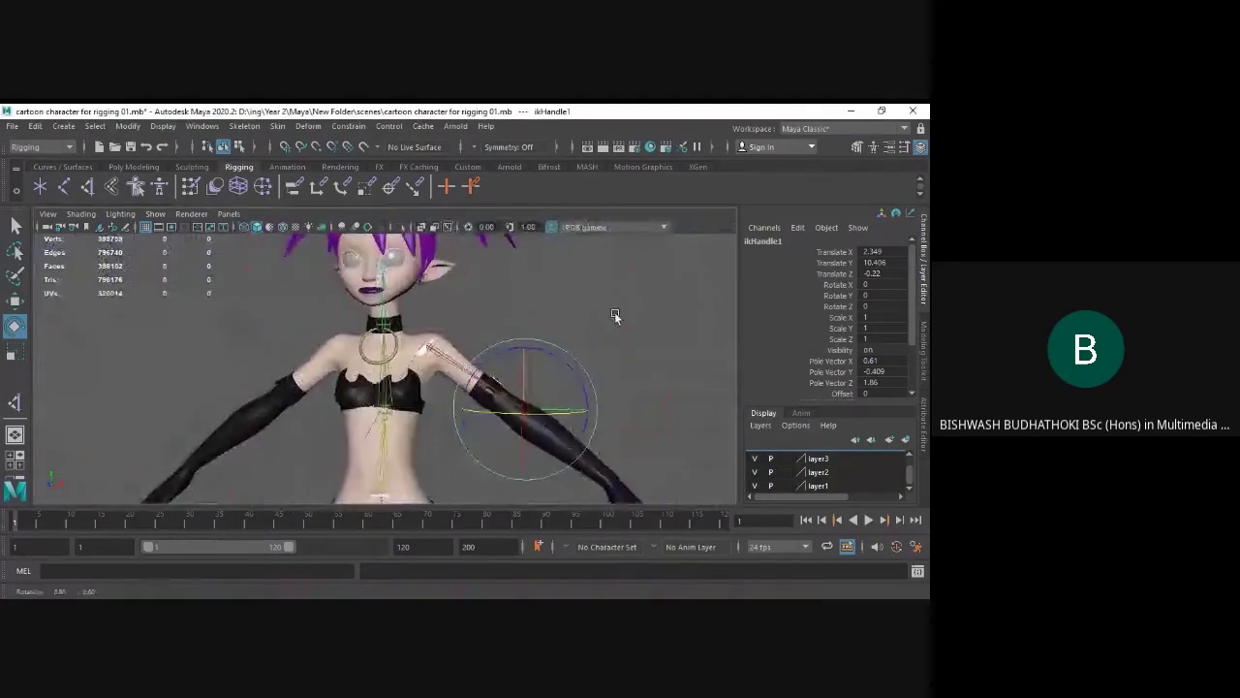
# - Move the elbow's ikHandle1 to test how the arm bends, and undo the test
pyautogui.keyDown('alt'); pyautogui.moveTo(614, 312); pyautogui.dragTo(475, 361); pyautogui.keyUp('alt')
pyautogui.keyDown('alt'); pyautogui.moveTo(394, 354); pyautogui.dragTo(565, 342); pyautogui.keyUp('alt')
pyautogui.press('w')
pyautogui.moveTo(526, 395); pyautogui.dragTo(516, 430)
pyautogui.hotkey('ctrl', 'z')
pyautogui.click(574, 412)
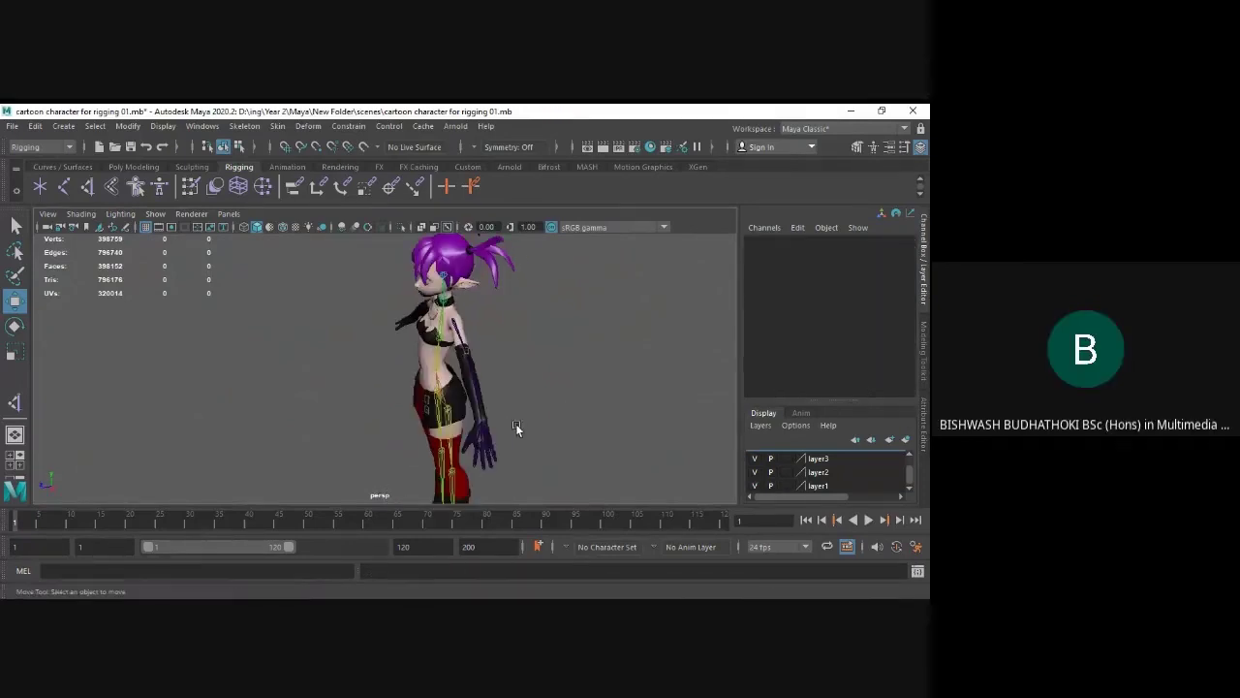
pyautogui.click(452, 319)
pyautogui.click(127, 126)
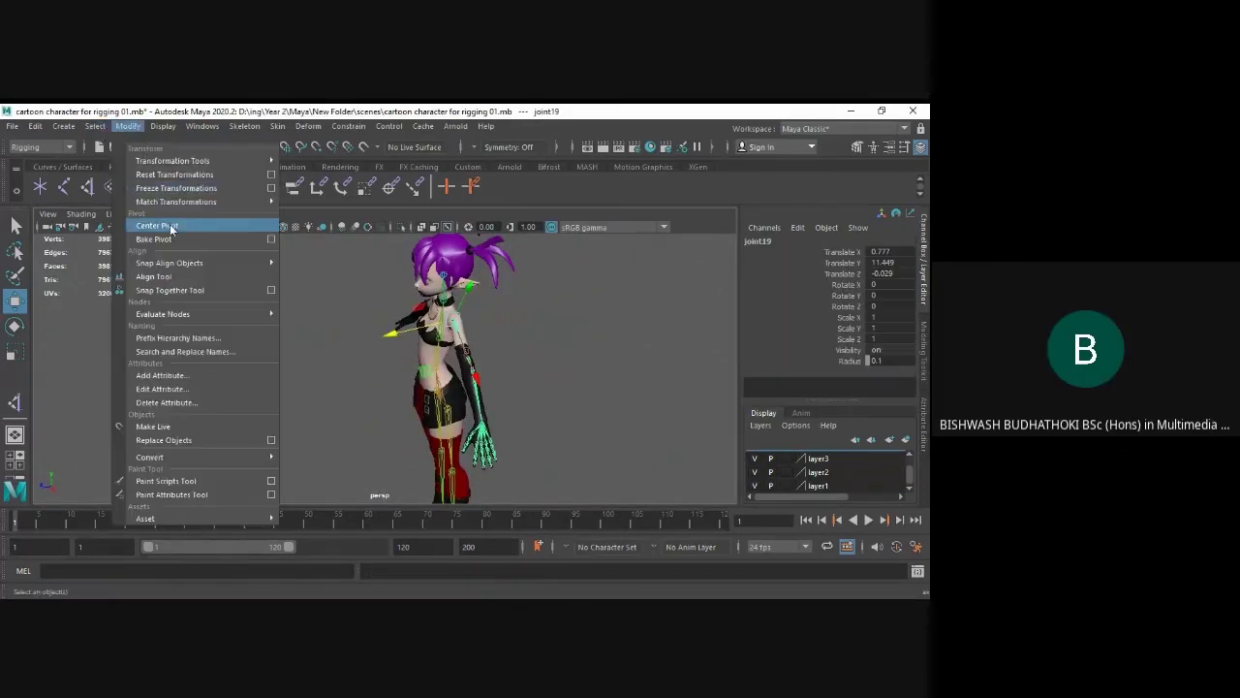
pyautogui.moveTo(170, 202)
pyautogui.keyDown('alt'); pyautogui.moveTo(455, 348); pyautogui.dragTo(612, 360); pyautogui.keyUp('alt')
pyautogui.click(628, 320)
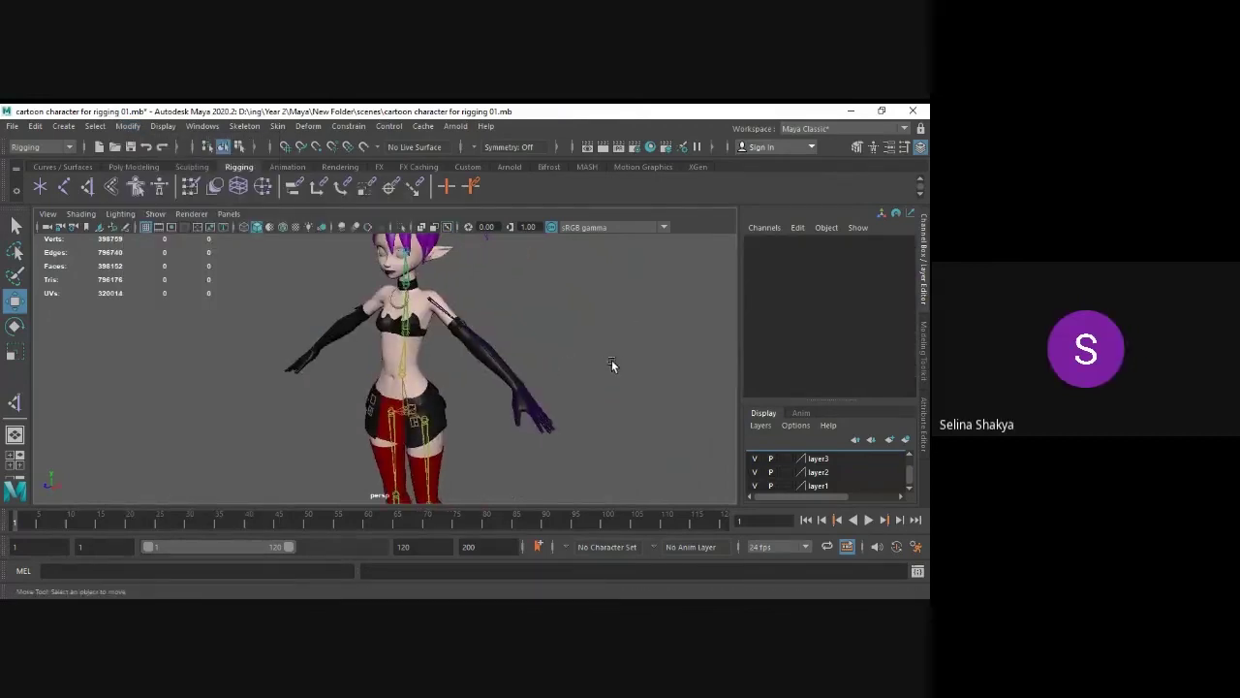
# - Create an IK handle again from the arm's root joint19 to the elbow joint
pyautogui.click(418, 303)
pyautogui.click(245, 126)
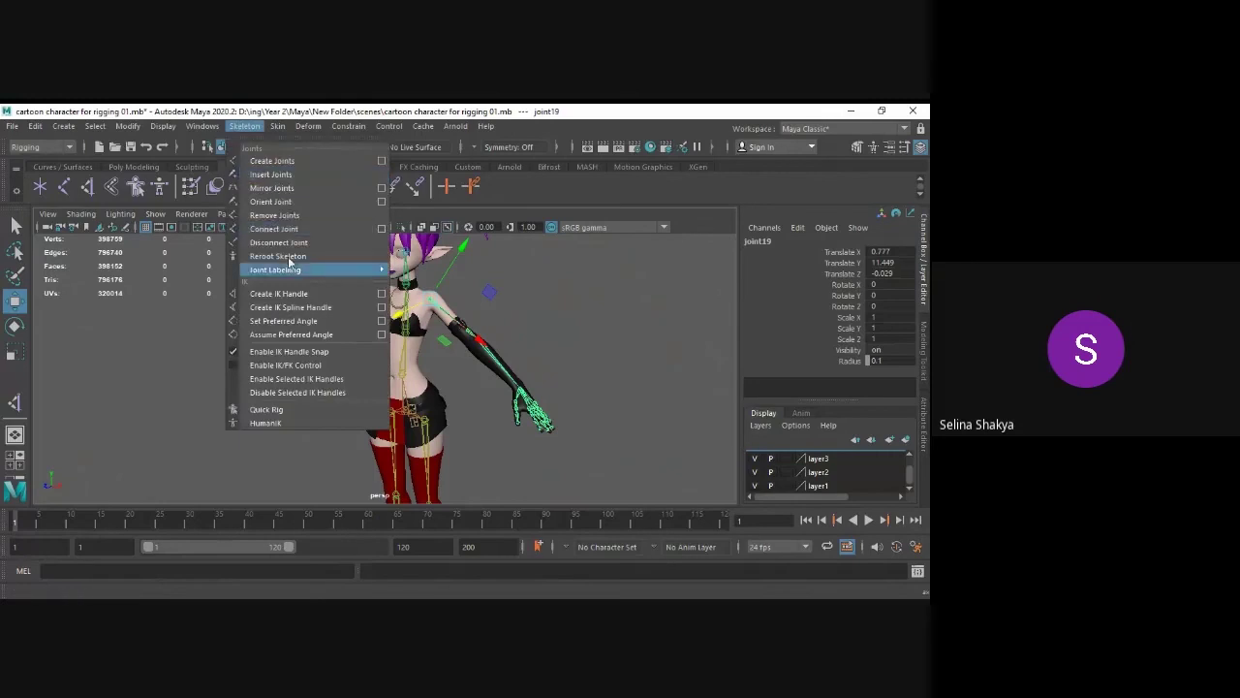
pyautogui.click(281, 293)
pyautogui.click(469, 326)
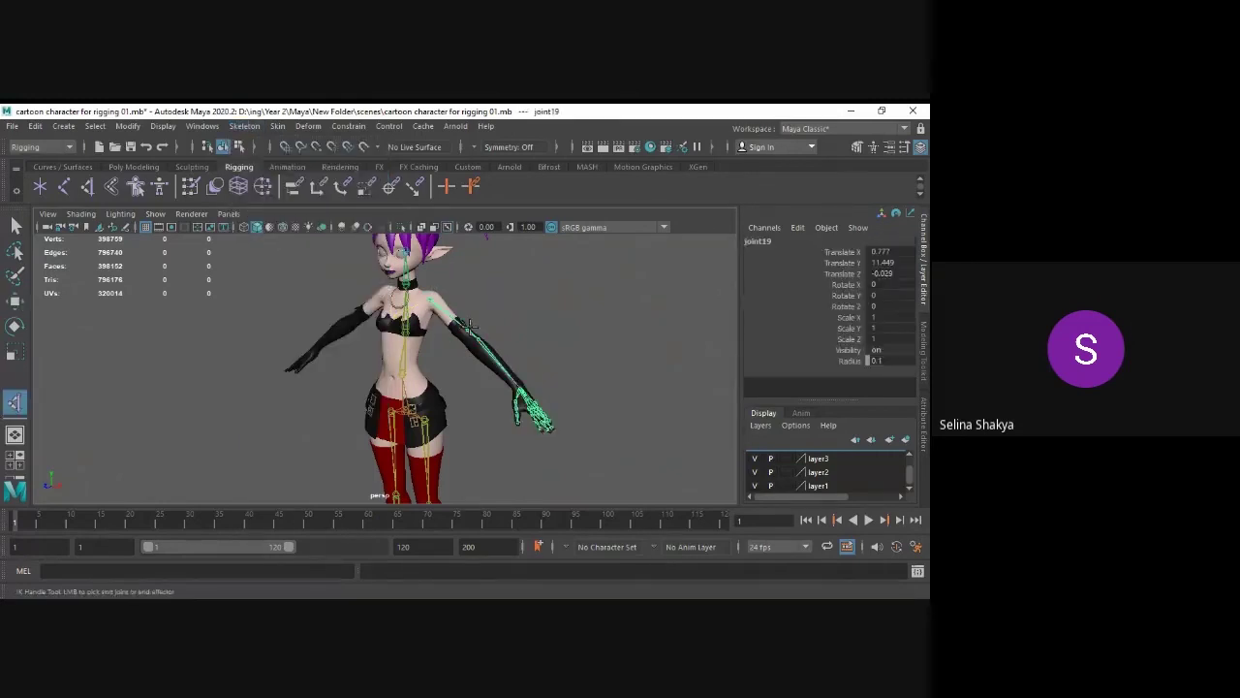
pyautogui.click(477, 337)
# - Move the new ikHandle1 up toward the shoulder to check the arm's bending, undo the move, and clear the selection
pyautogui.scroll(5, 575, 341)
pyautogui.keyDown('alt'); pyautogui.moveTo(575, 340); pyautogui.dragTo(591, 359); pyautogui.keyUp('alt')
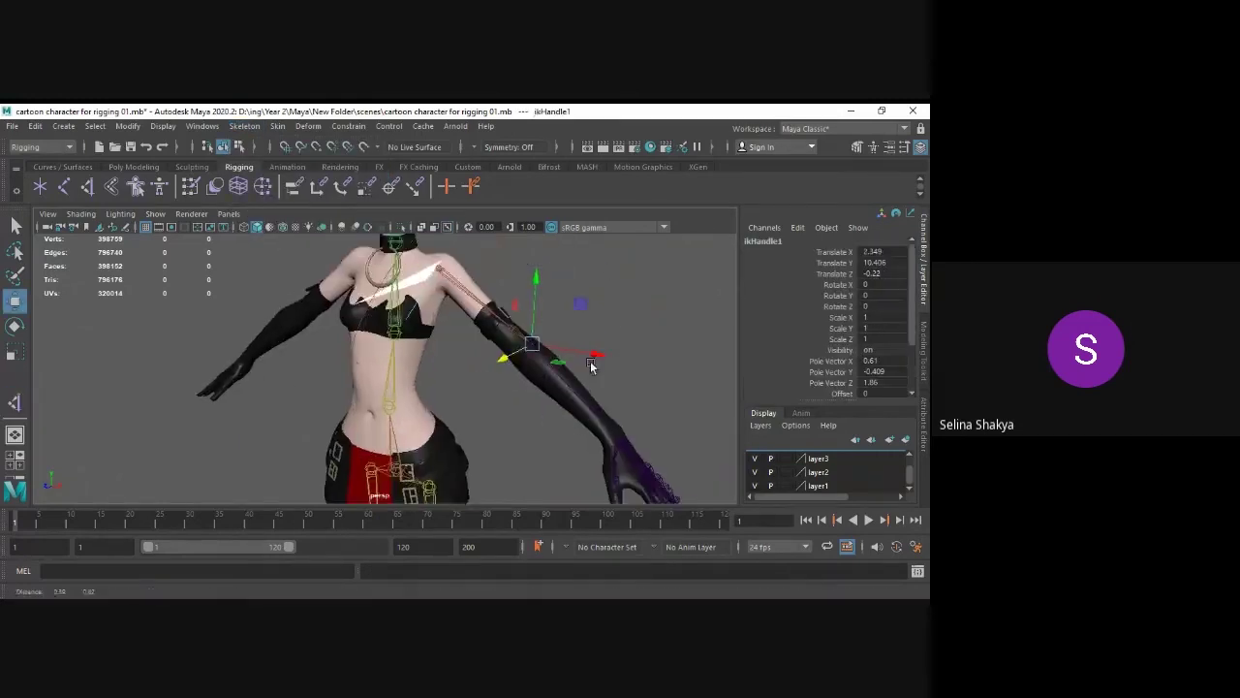
pyautogui.scroll(3, 597, 344)
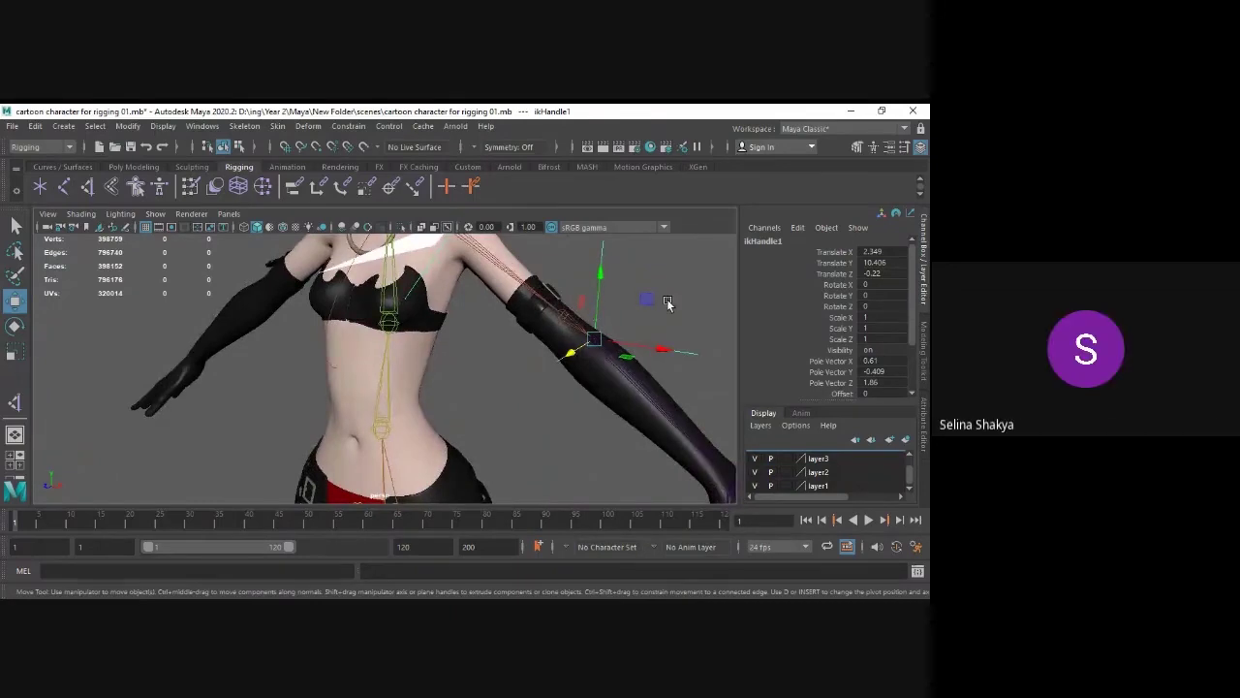
pyautogui.keyDown('alt'); pyautogui.moveTo(566, 317); pyautogui.dragTo(534, 265); pyautogui.keyUp('alt')
pyautogui.keyDown('alt'); pyautogui.moveTo(666, 393); pyautogui.dragTo(630, 368); pyautogui.keyUp('alt')
pyautogui.scroll(-4, 614, 355)
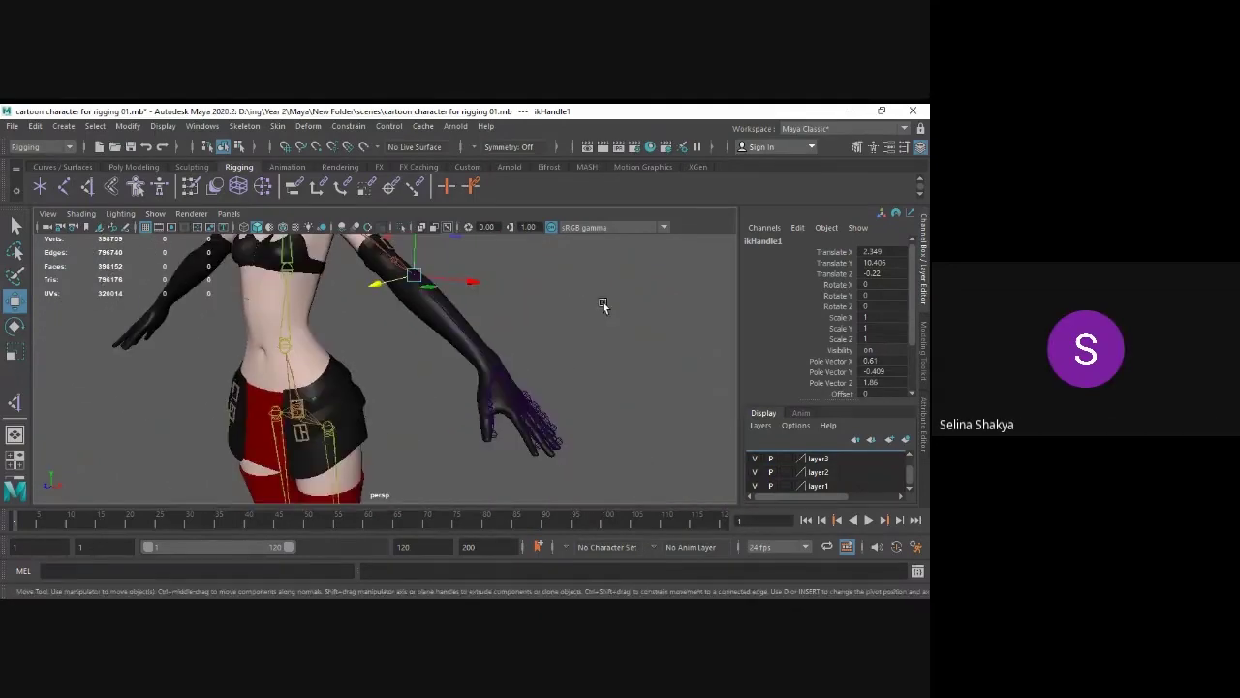
pyautogui.scroll(3, 612, 373)
pyautogui.moveTo(441, 327); pyautogui.dragTo(504, 296)
pyautogui.keyDown('alt'); pyautogui.moveTo(490, 372); pyautogui.dragTo(459, 393); pyautogui.keyUp('alt')
pyautogui.scroll(-3, 457, 388)
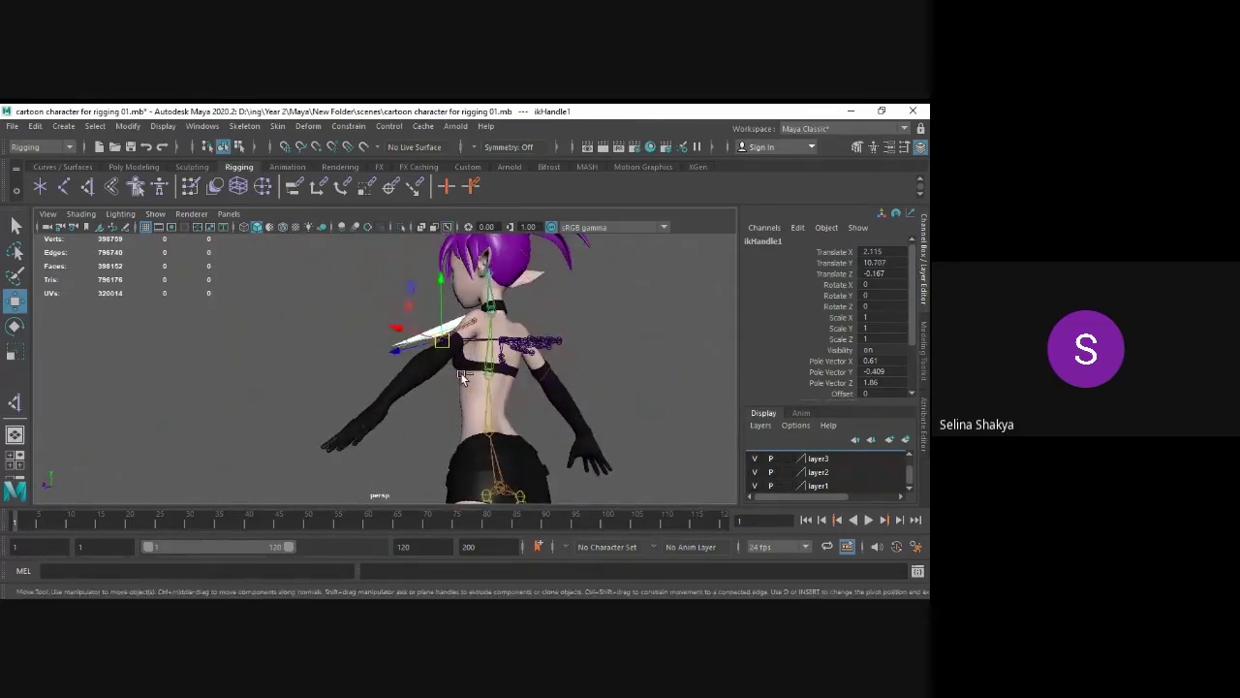
pyautogui.hotkey('ctrl', 'z')
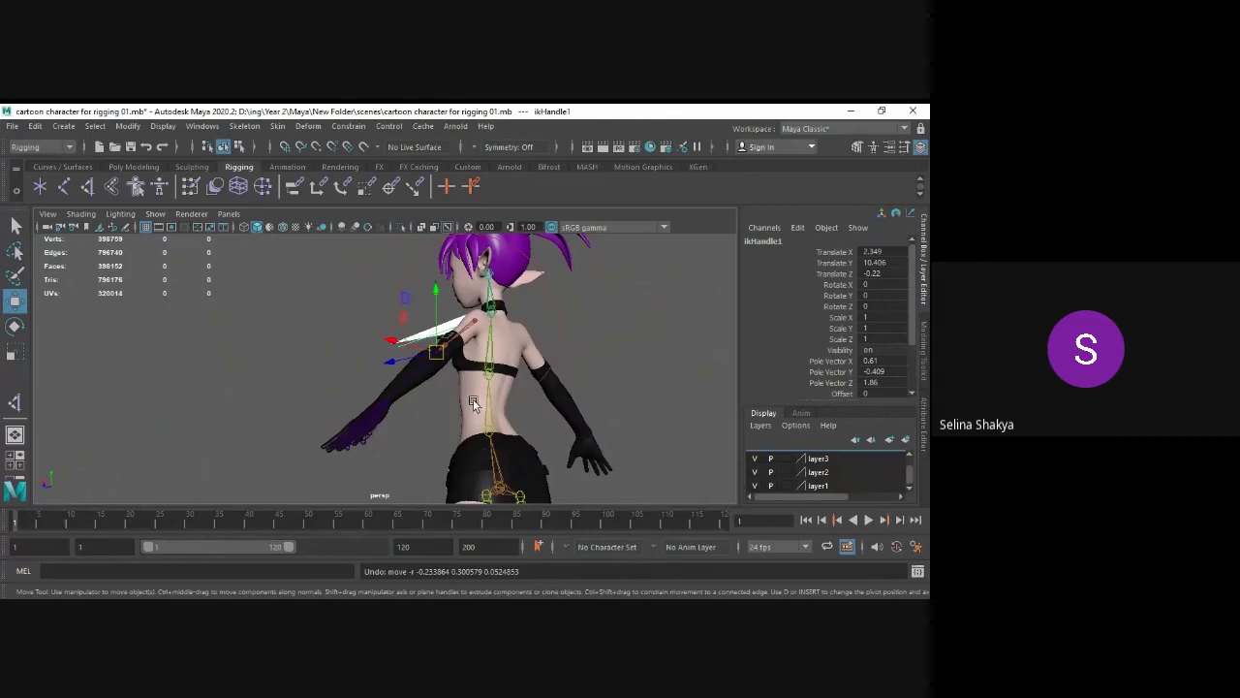
pyautogui.click(474, 404)
# - Hide the polygon meshes and examine the arm and hand joints from several angles
pyautogui.keyDown('alt'); pyautogui.moveTo(467, 418); pyautogui.dragTo(632, 459); pyautogui.keyUp('alt')
pyautogui.scroll(3, 573, 396)
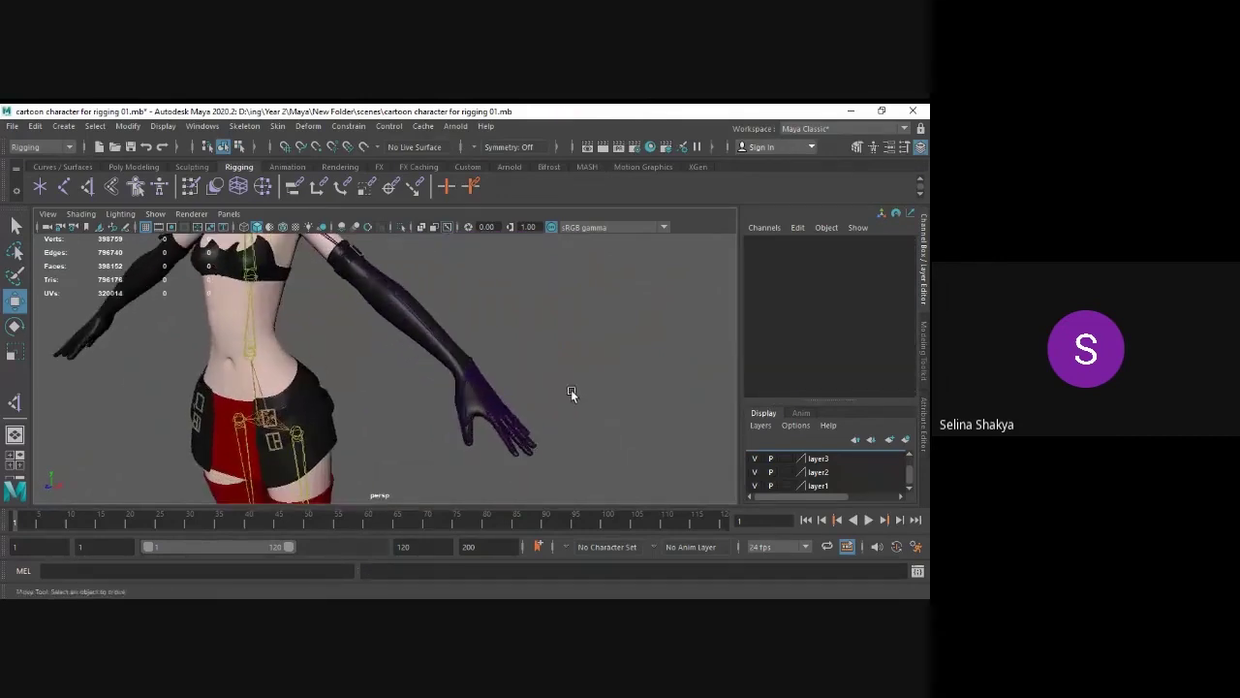
pyautogui.click(155, 213)
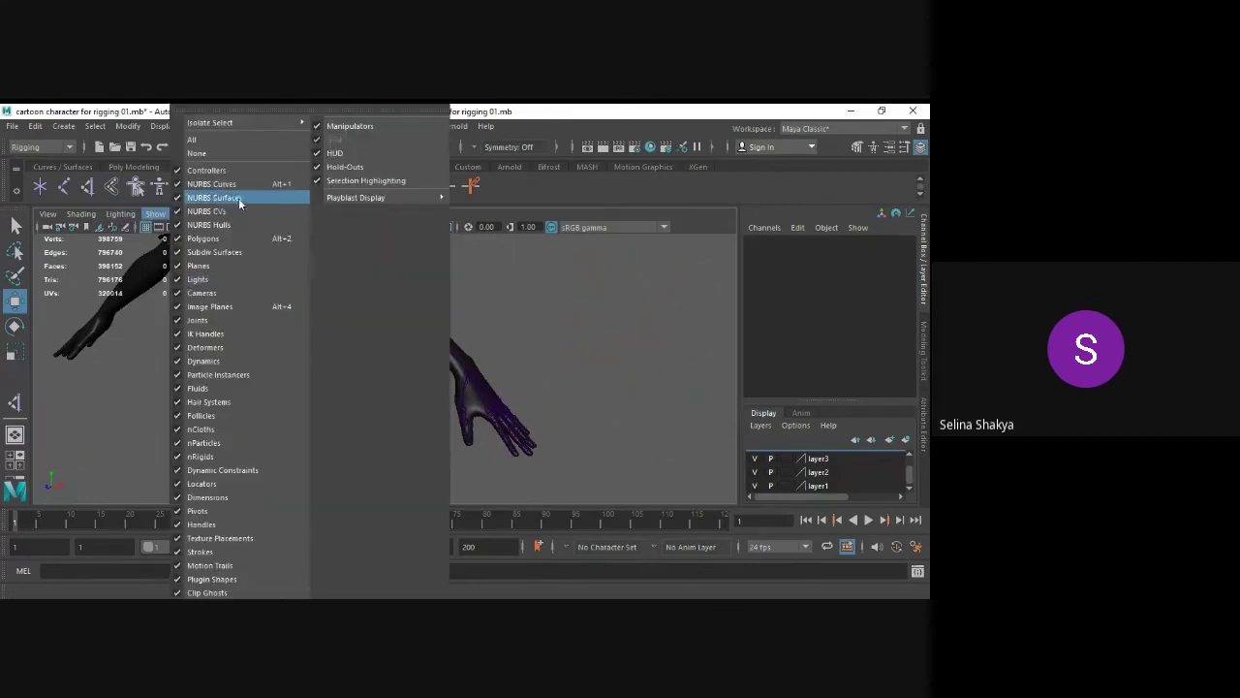
pyautogui.click(221, 238)
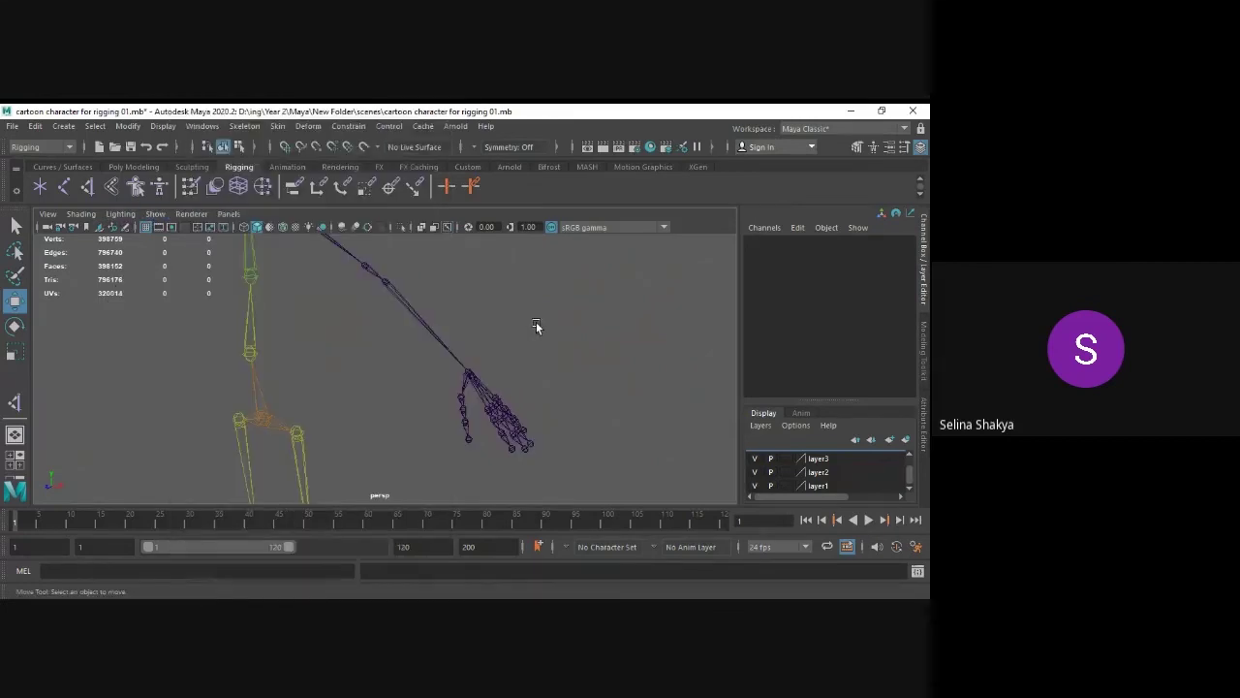
pyautogui.keyDown('alt'); pyautogui.moveTo(535, 326); pyautogui.dragTo(489, 392); pyautogui.keyUp('alt')
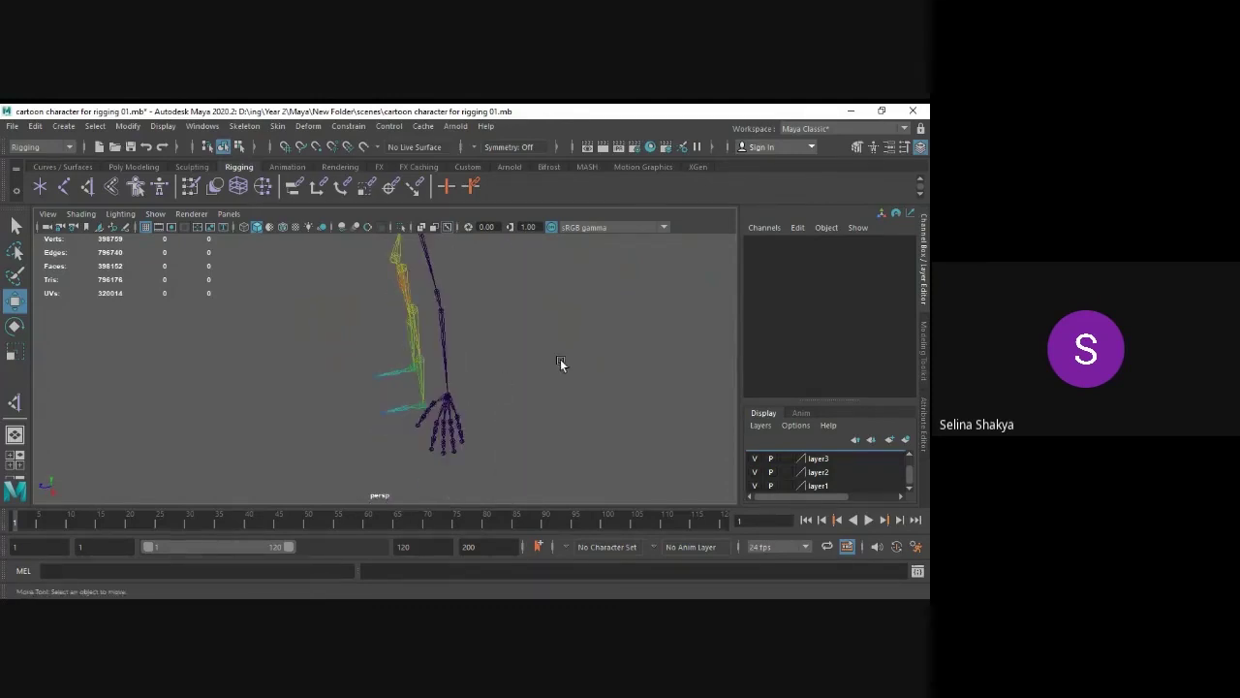
pyautogui.moveTo(560, 362)
pyautogui.keyDown('alt'); pyautogui.mouseDown()
pyautogui.moveTo(534, 349)
pyautogui.moveTo(559, 336)
pyautogui.moveTo(543, 323)
pyautogui.moveTo(571, 360)
pyautogui.mouseUp(); pyautogui.keyUp('alt')
# - Create a grid-snapped four-joint test chain in the top view, spaced about 2, 1 and 2 units, and return to the perspective view
pyautogui.press('space')
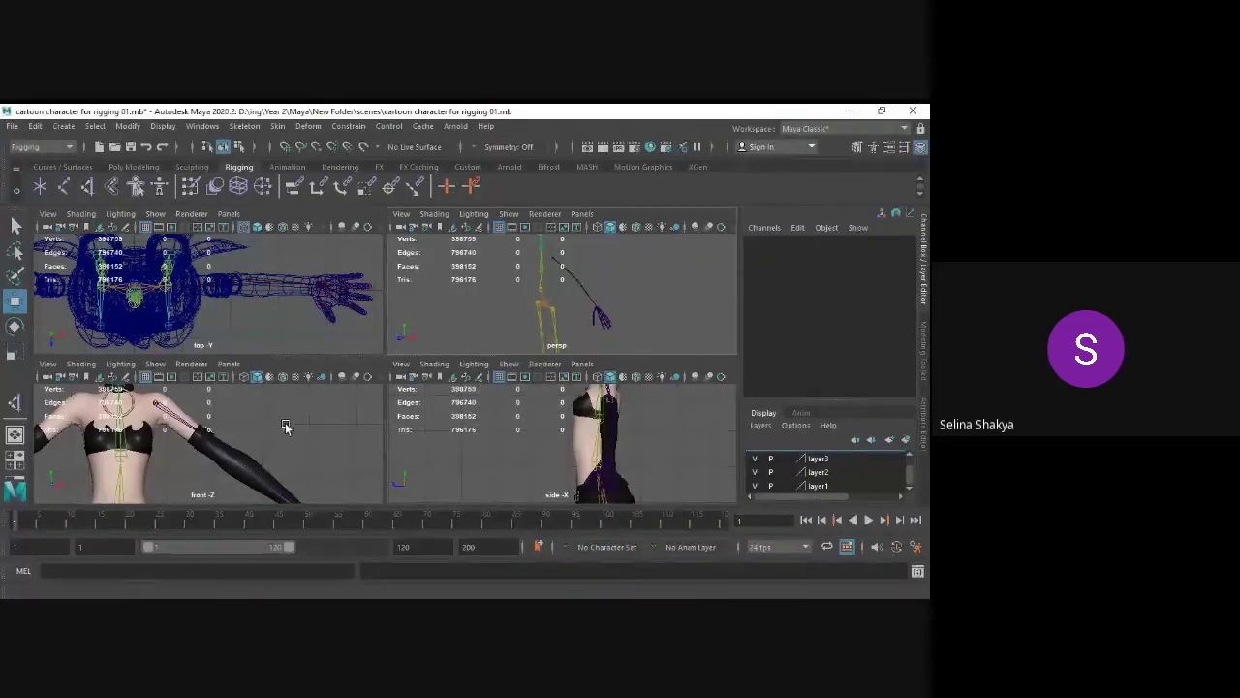
pyautogui.press('space')
pyautogui.scroll(2, 387, 257)
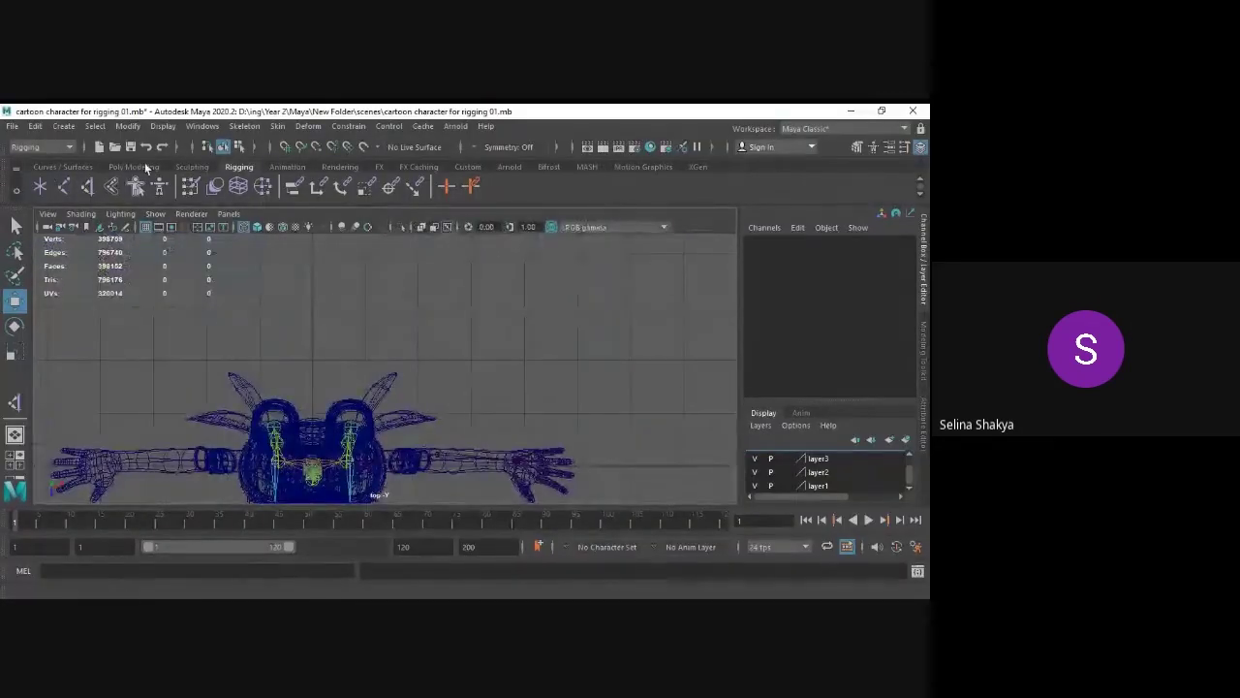
pyautogui.click(39, 186)
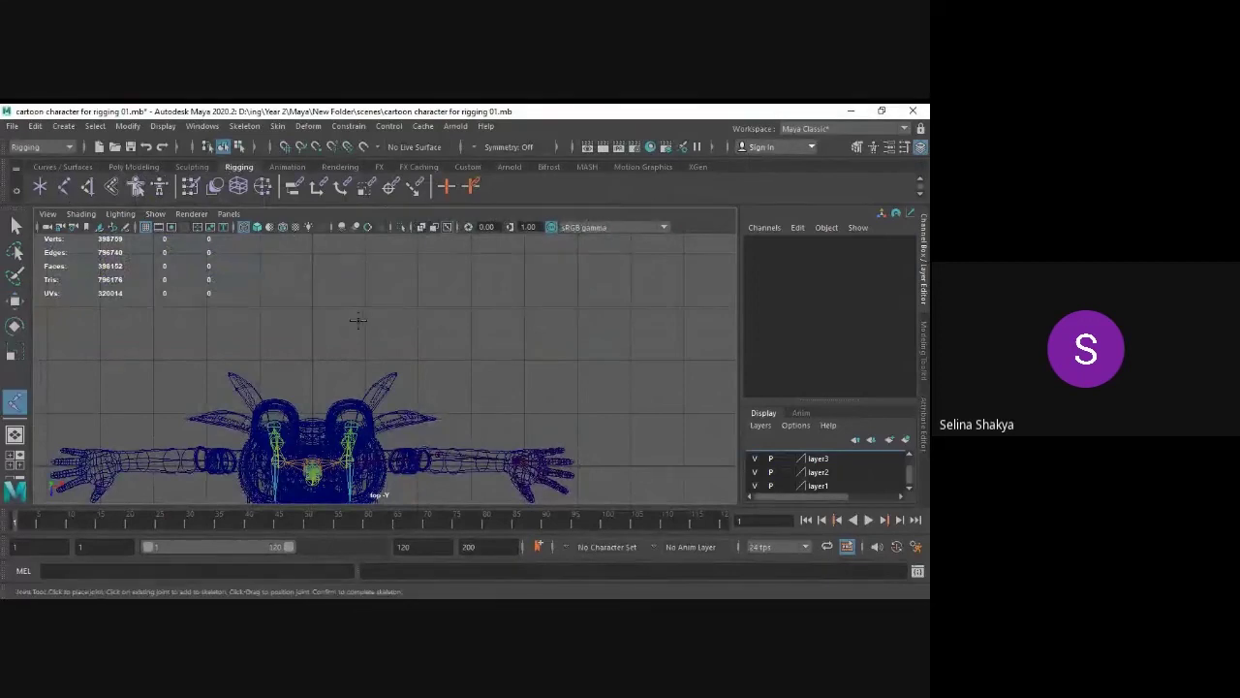
pyautogui.click(311, 306)
pyautogui.click(417, 307)
pyautogui.click(471, 306)
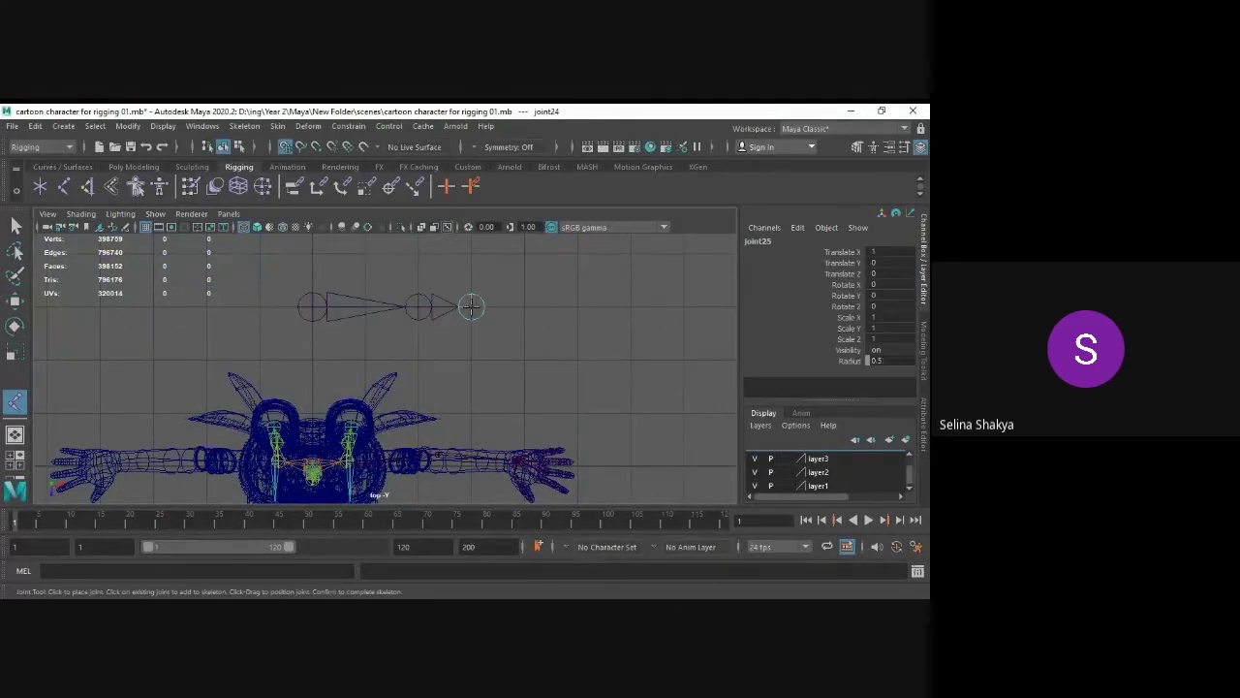
pyautogui.click(586, 306)
pyautogui.press('space')
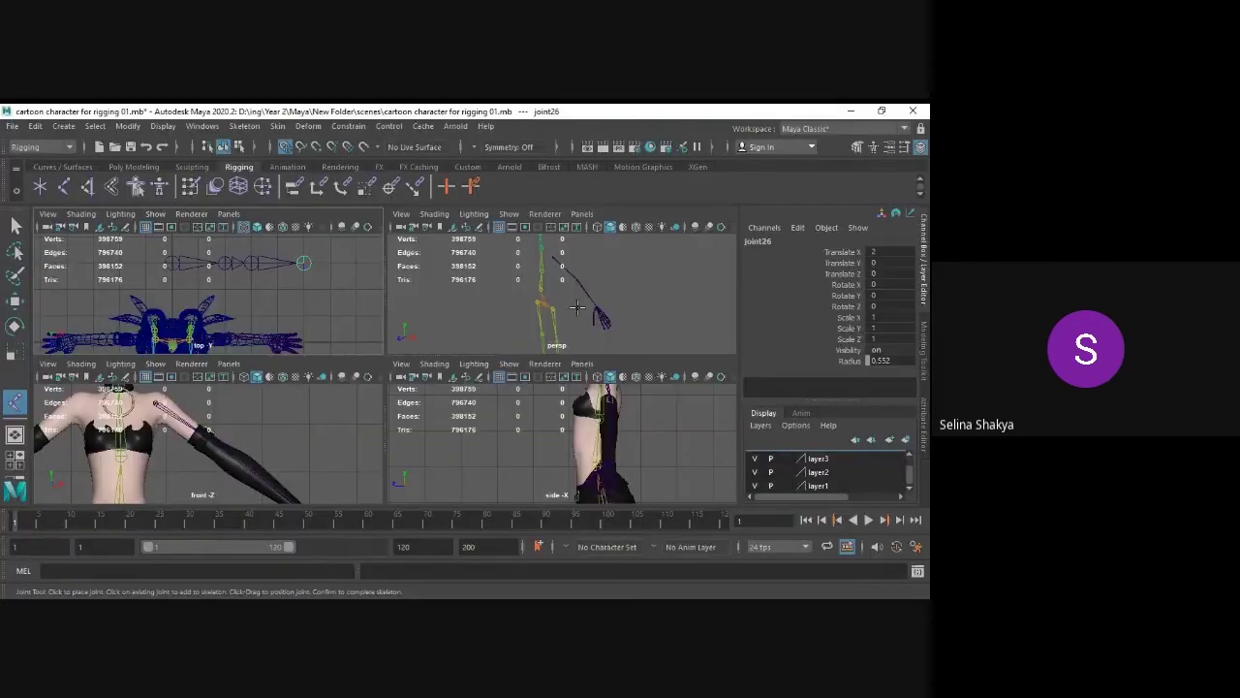
pyautogui.press('space')
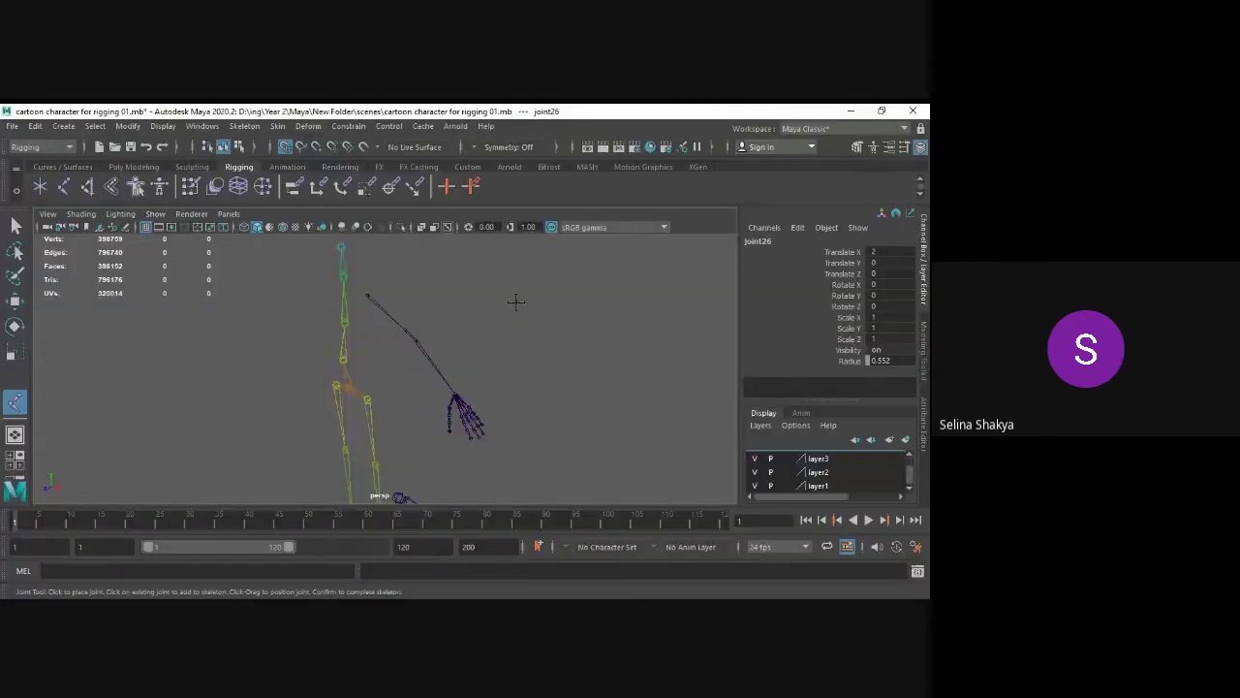
# - Raise the test joint chain by moving its root joint to Translate Y 12
pyautogui.press('q')
pyautogui.press('w')
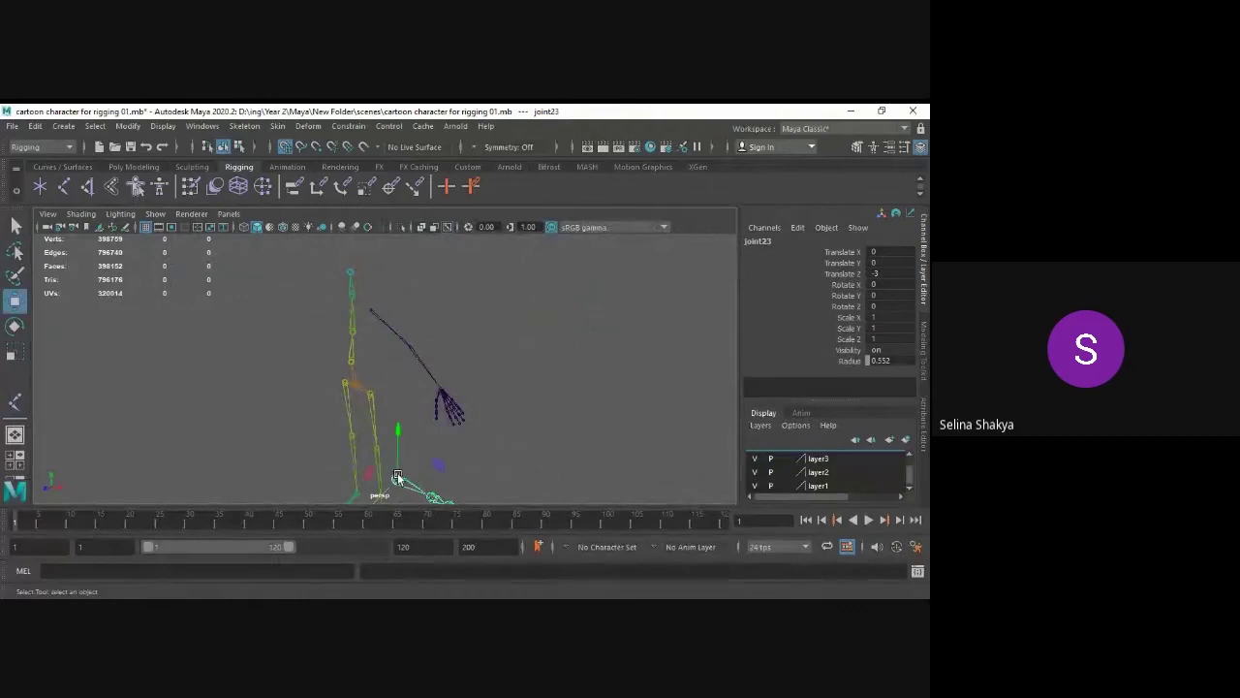
pyautogui.moveTo(399, 453); pyautogui.dragTo(483, 332)
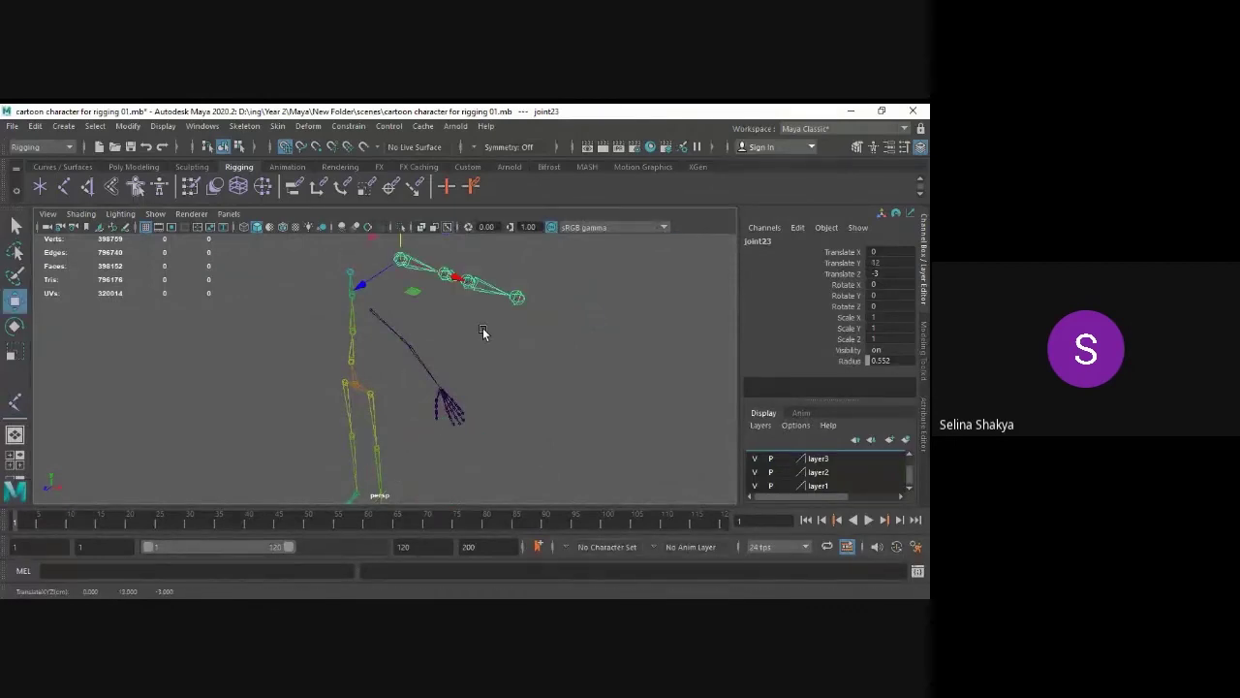
# - Try bending the test chain at its third joint by about -9 degrees in Y in the top view, and undo the rotation
pyautogui.press('space')
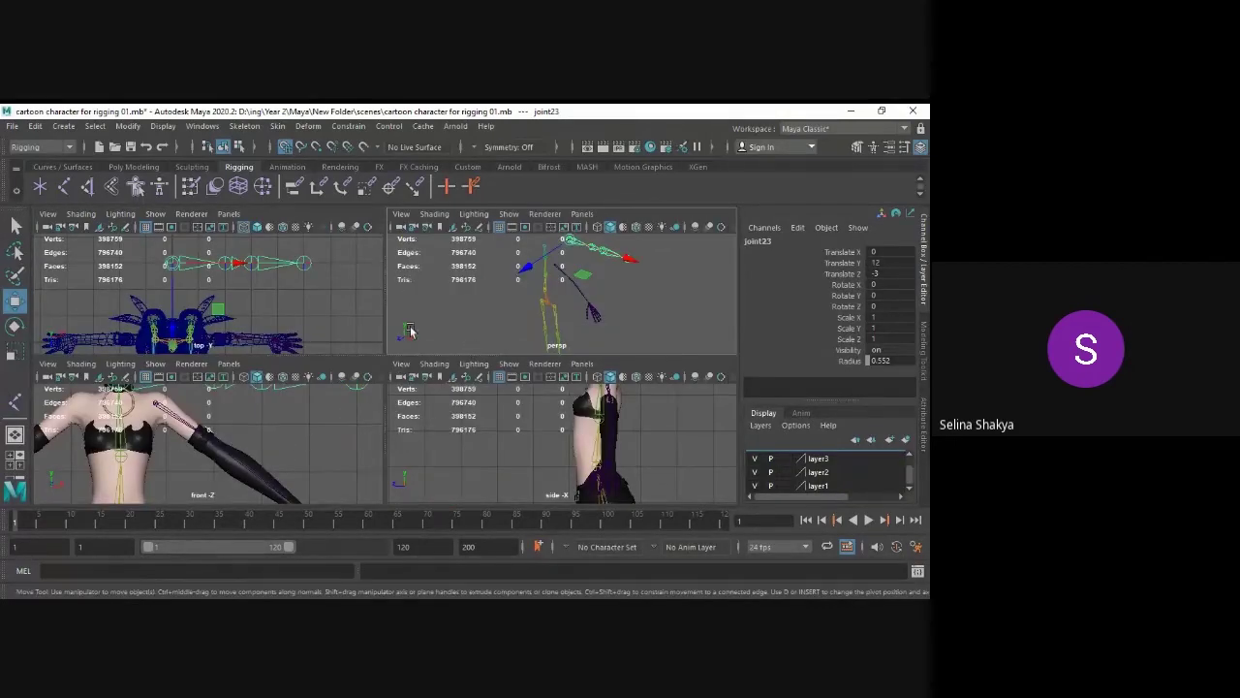
pyautogui.press('space')
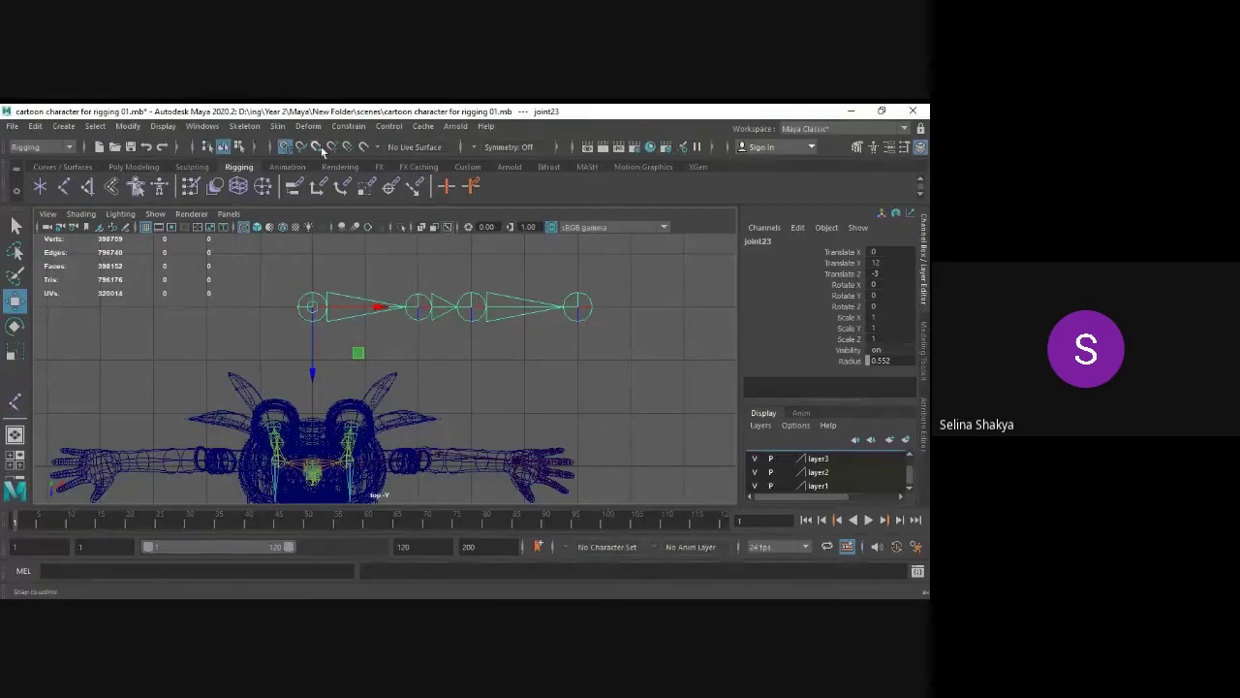
pyautogui.click(473, 304)
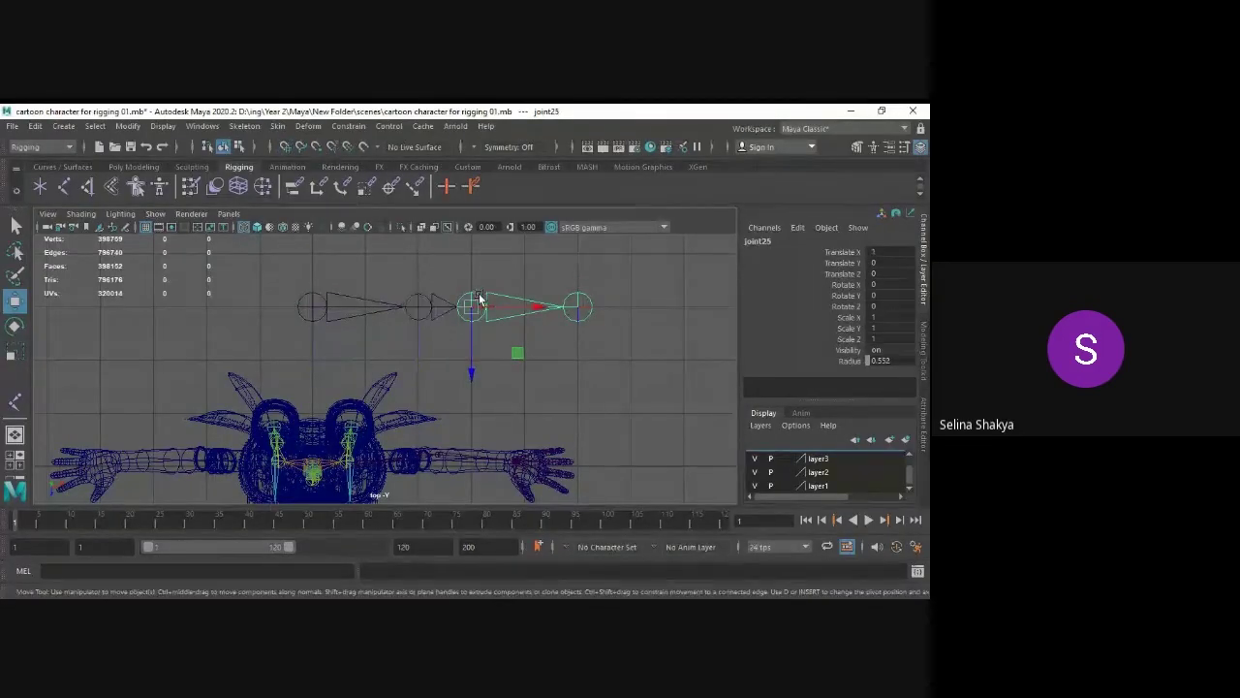
pyautogui.press('e')
pyautogui.moveTo(512, 357); pyautogui.dragTo(504, 363)
pyautogui.press('space')
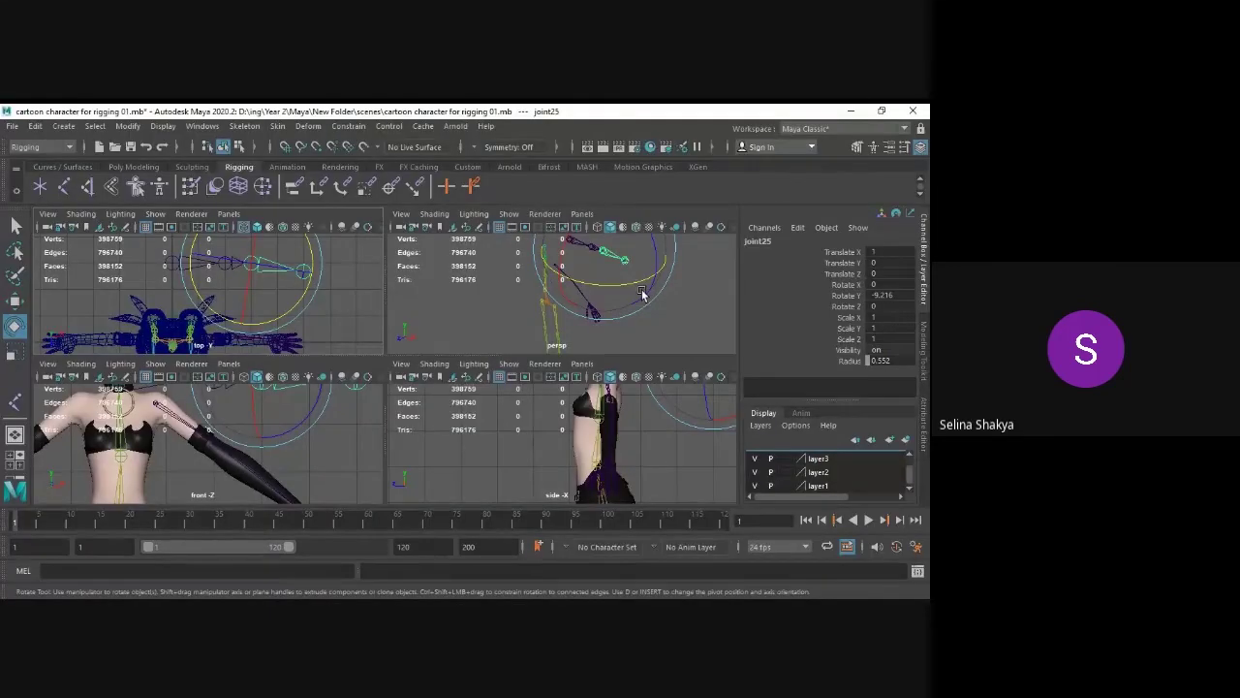
pyautogui.press('space')
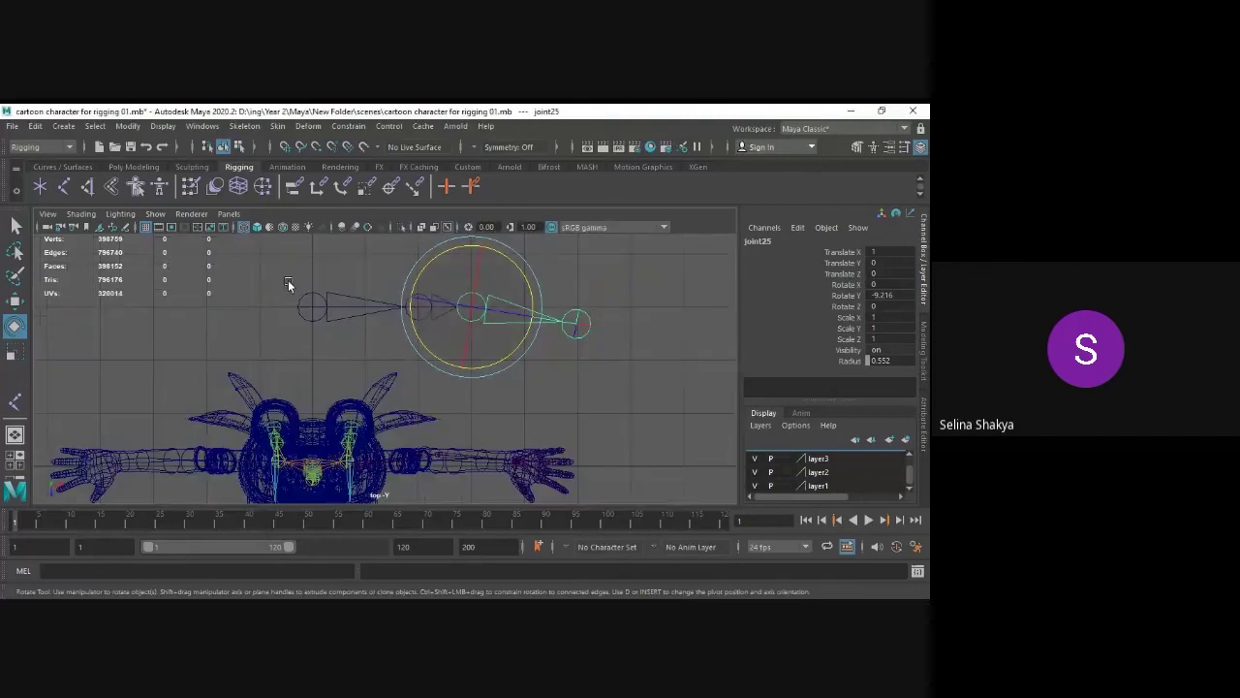
pyautogui.hotkey('ctrl', 'z')
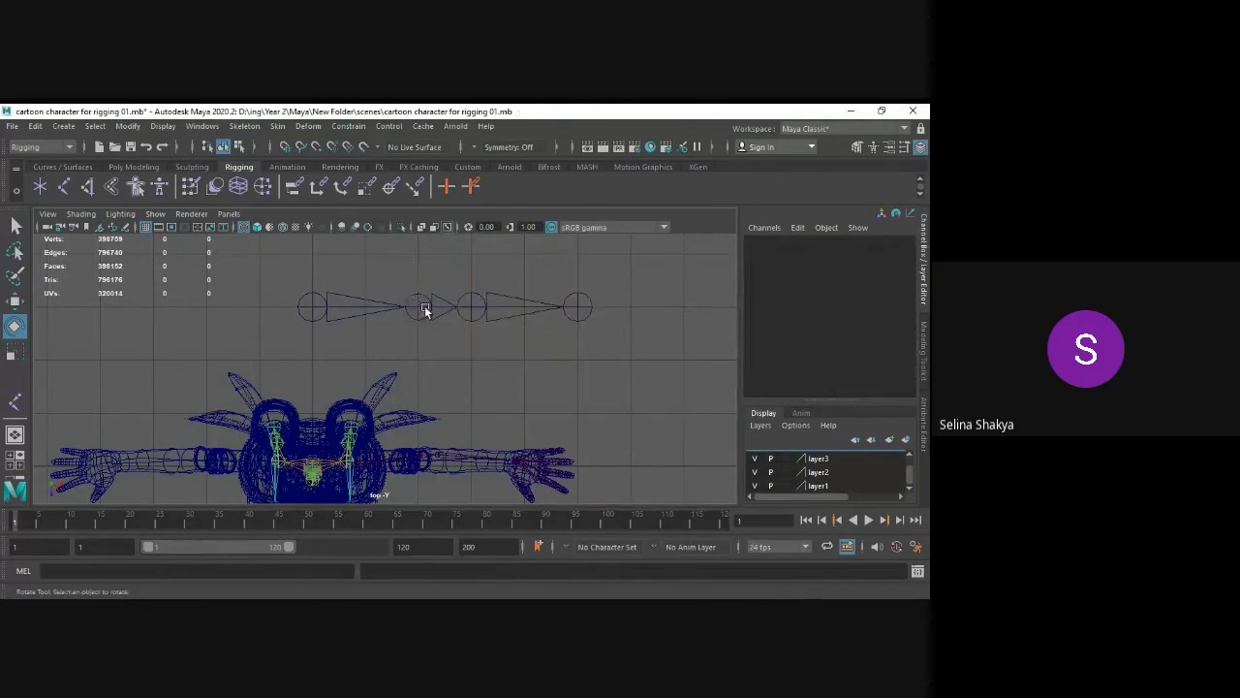
# - Bend the test chain at its second joint by setting Rotate Y to about -17.1 degrees in the top view
pyautogui.click(426, 310)
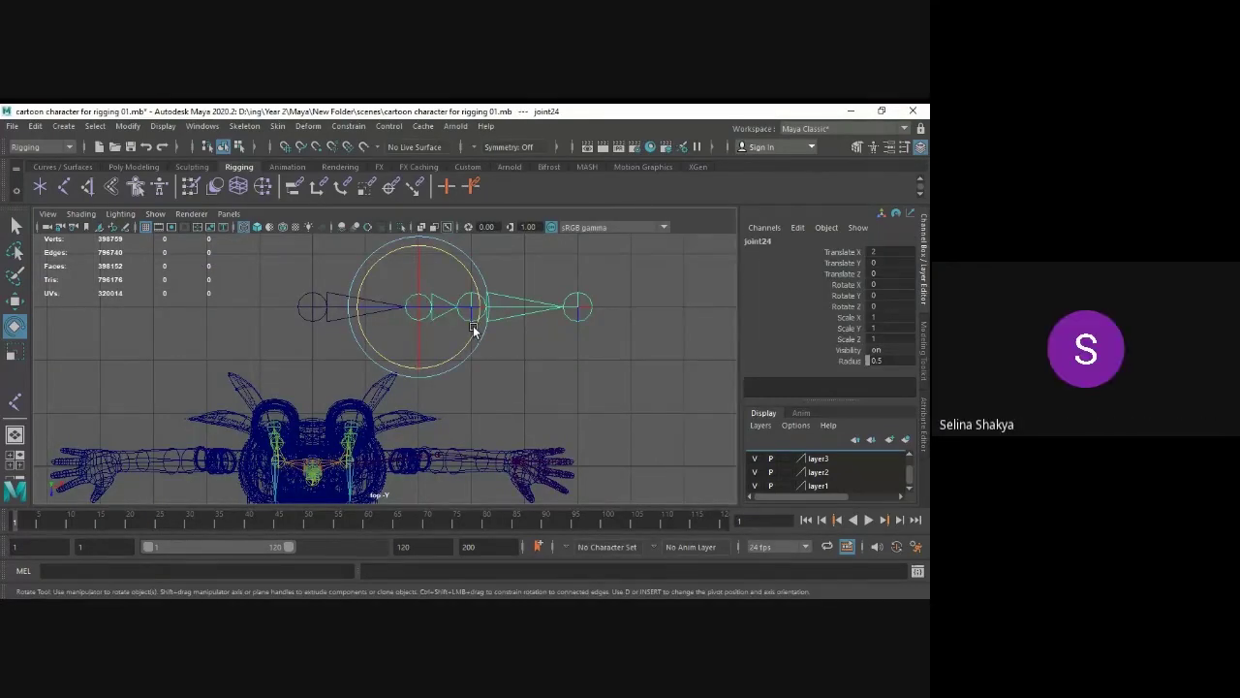
pyautogui.moveTo(473, 333); pyautogui.dragTo(466, 345)
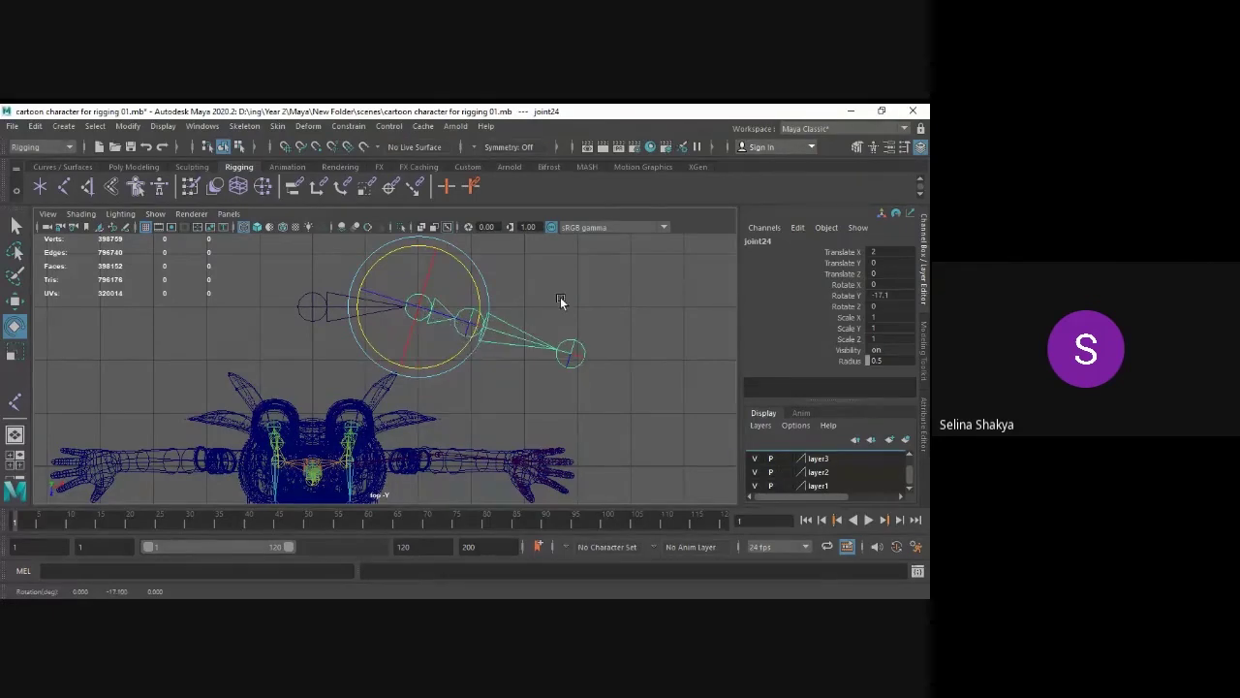
pyautogui.press('space')
pyautogui.press('space')
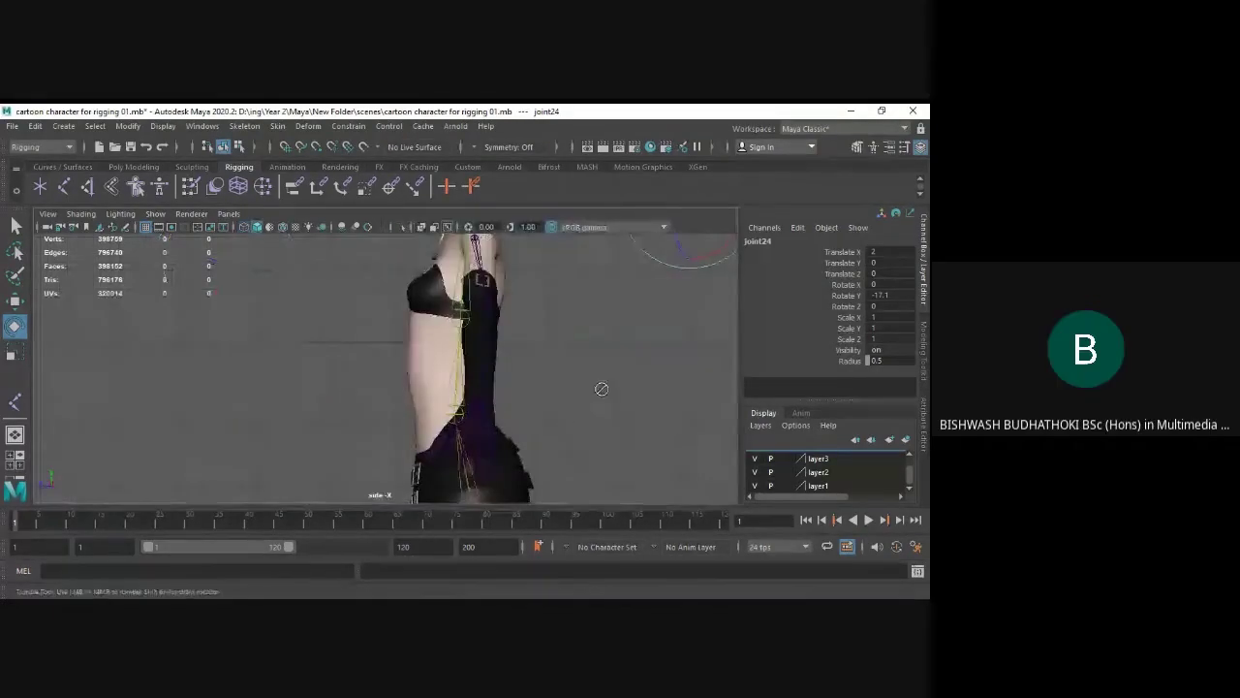
# - Examine the alignment of the arm's two elbow joints, joint20 and joint21, in the side view and return to the perspective view
pyautogui.keyDown('alt'); pyautogui.moveTo(572, 323); pyautogui.dragTo(573, 367, button='middle'); pyautogui.keyUp('alt')
pyautogui.scroll(4, 573, 368)
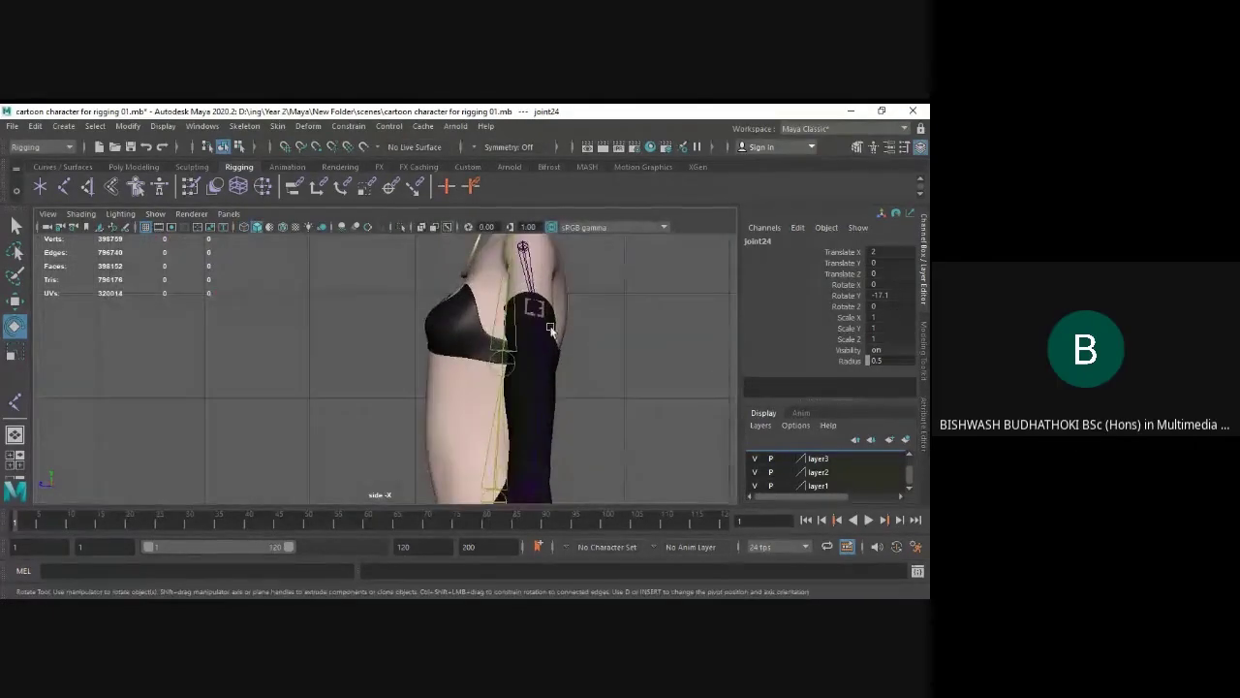
pyautogui.click(540, 334)
pyautogui.press('space')
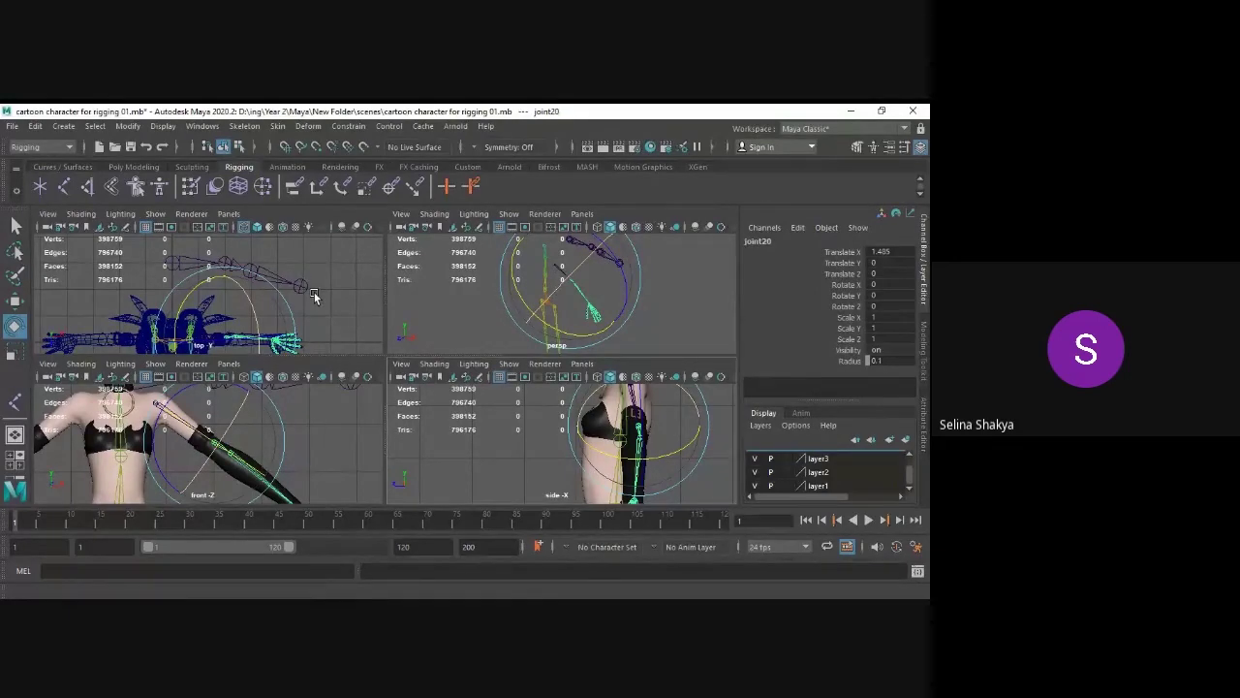
pyautogui.moveTo(296, 423); pyautogui.dragTo(302, 444)
pyautogui.press('space')
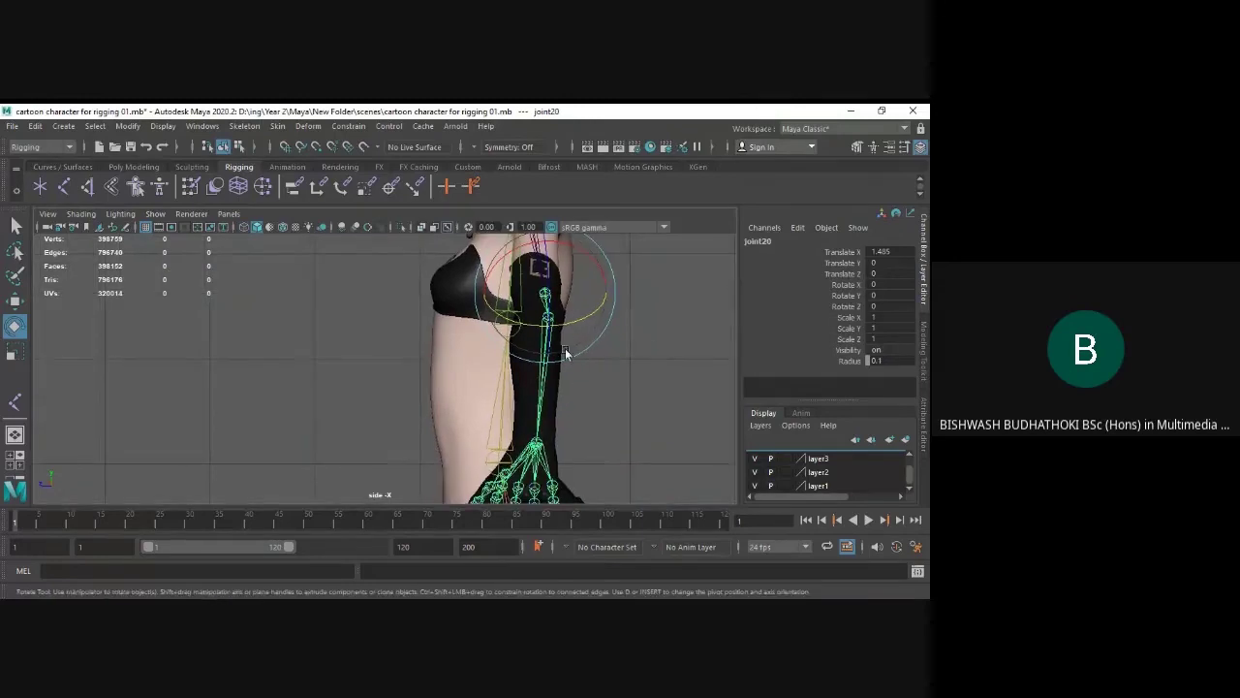
pyautogui.click(542, 319)
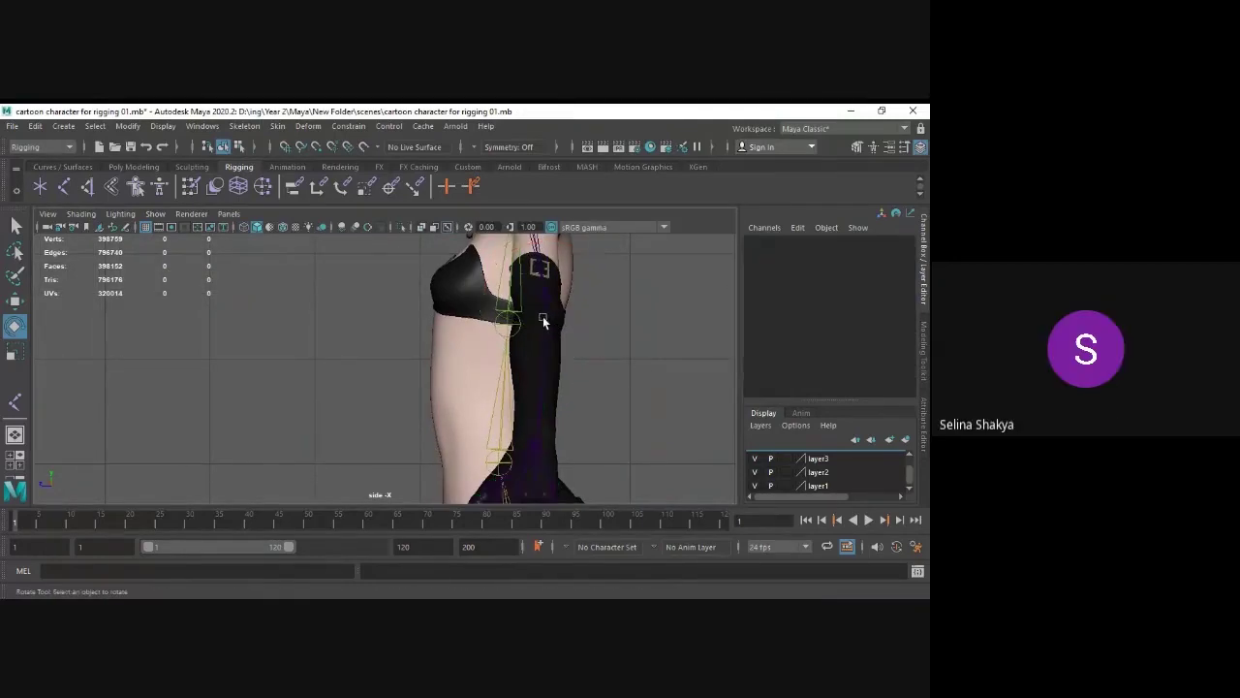
pyautogui.click(550, 317)
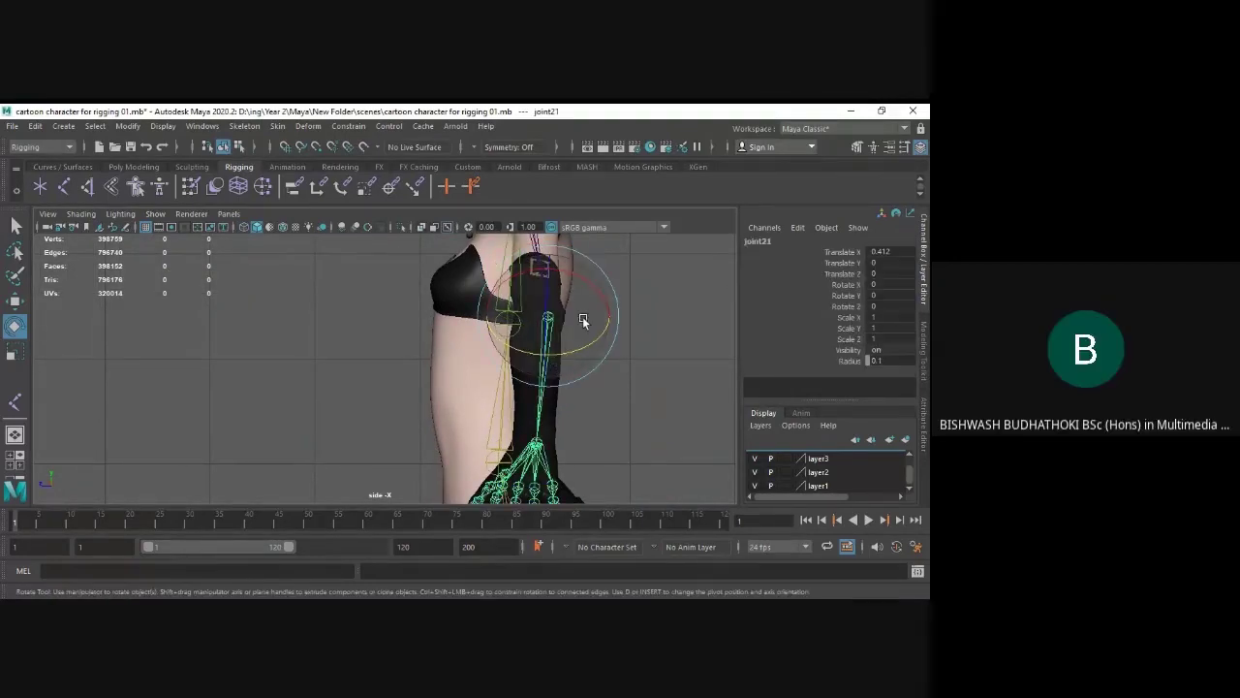
pyautogui.press('space')
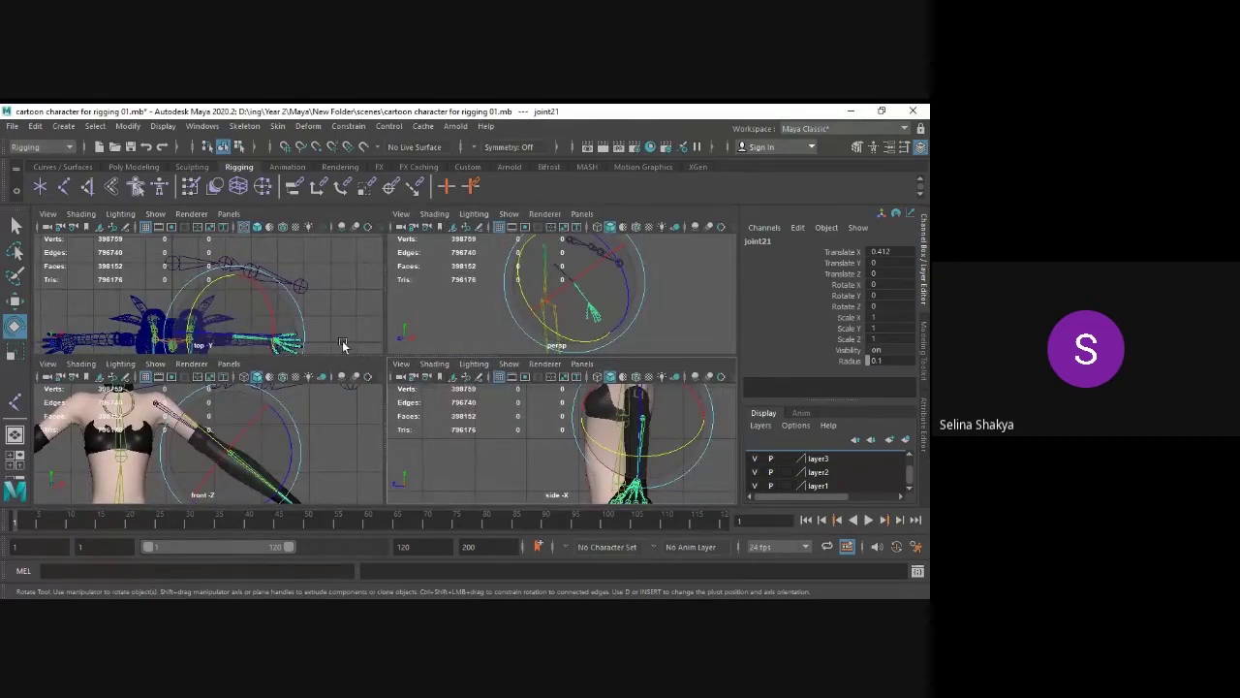
pyautogui.press('space')
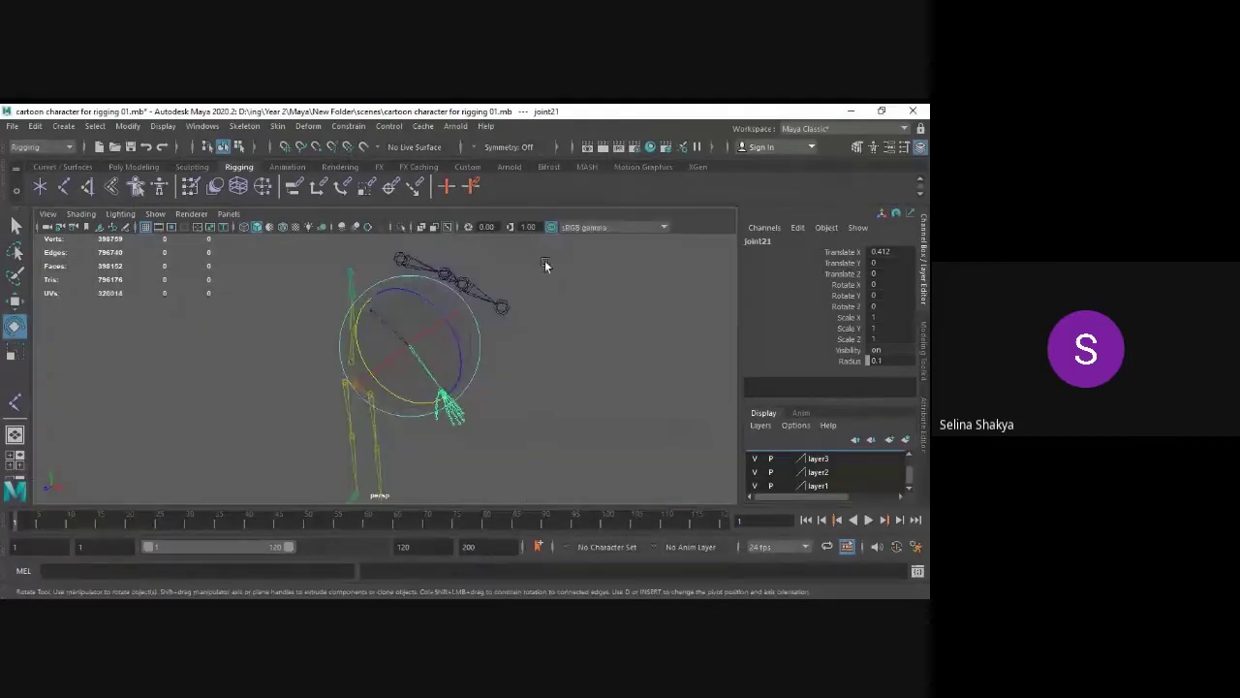
# - Rotate the test chain's root joint to about -3 degrees in Y and -10.1 degrees in Z, and clear the selection
pyautogui.keyDown('alt'); pyautogui.moveTo(545, 259); pyautogui.dragTo(410, 243); pyautogui.keyUp('alt')
pyautogui.keyDown('alt'); pyautogui.moveTo(506, 295); pyautogui.dragTo(443, 297); pyautogui.keyUp('alt')
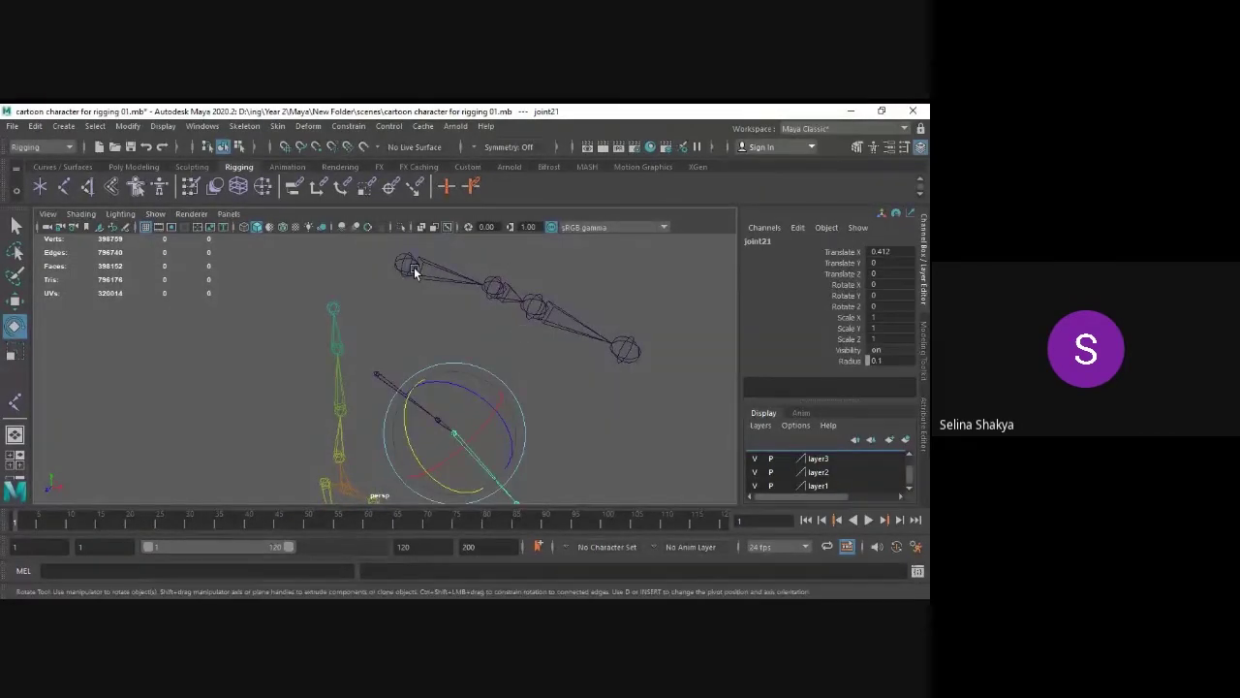
pyautogui.click(414, 266)
pyautogui.moveTo(534, 291)
pyautogui.keyDown('alt'); pyautogui.mouseDown()
pyautogui.moveTo(523, 301)
pyautogui.moveTo(545, 290)
pyautogui.mouseUp(); pyautogui.keyUp('alt')
pyautogui.click(499, 299)
pyautogui.click(627, 283)
pyautogui.keyDown('alt'); pyautogui.moveTo(627, 283); pyautogui.dragTo(536, 405); pyautogui.keyUp('alt')
pyautogui.hotkey('ctrl', 'z')
pyautogui.hotkey('ctrl', 'z')
pyautogui.click(469, 282)
pyautogui.click(549, 357)
pyautogui.moveTo(482, 324); pyautogui.dragTo(470, 331)
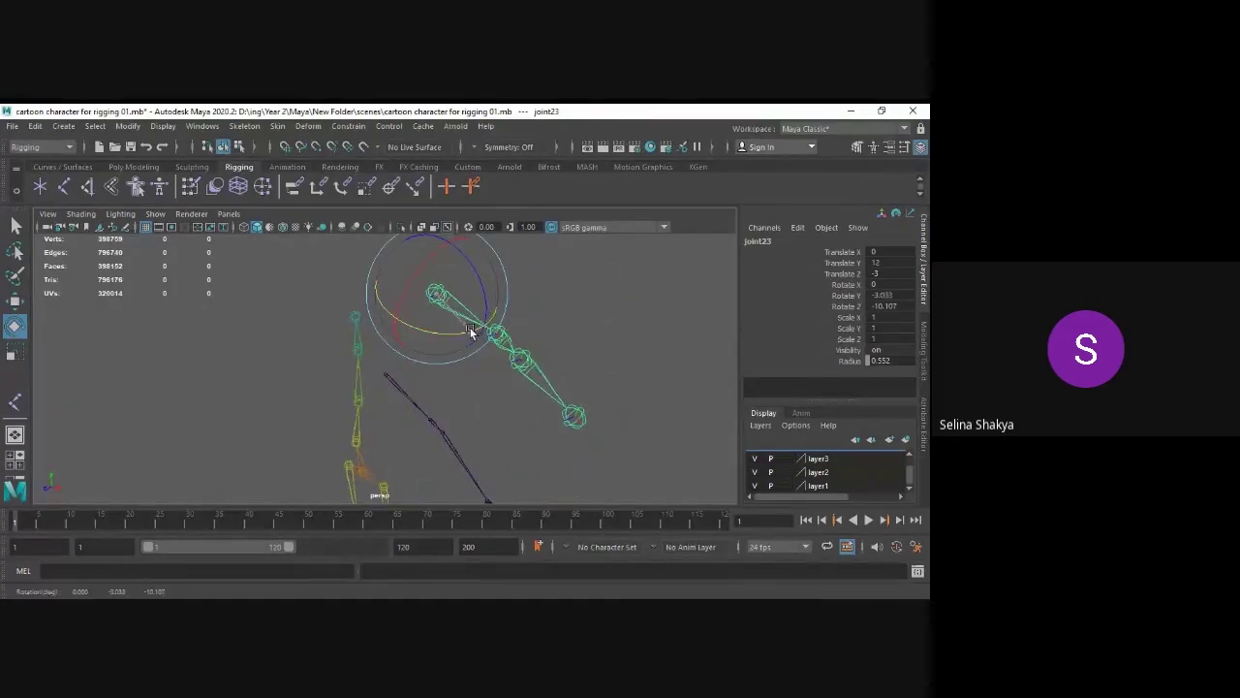
pyautogui.click(580, 309)
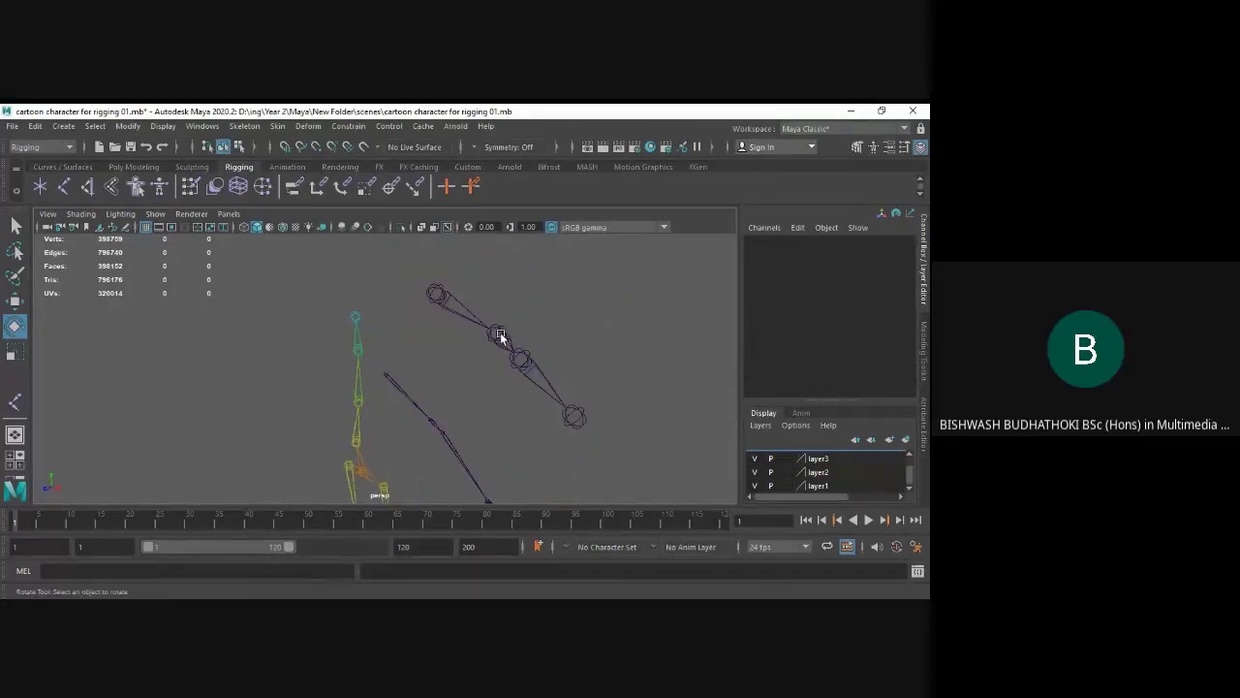
# - Compare the test chain with the character's arm in the different views and inspect the chain's two middle joints
pyautogui.keyDown('alt'); pyautogui.moveTo(551, 321); pyautogui.dragTo(454, 389); pyautogui.keyUp('alt')
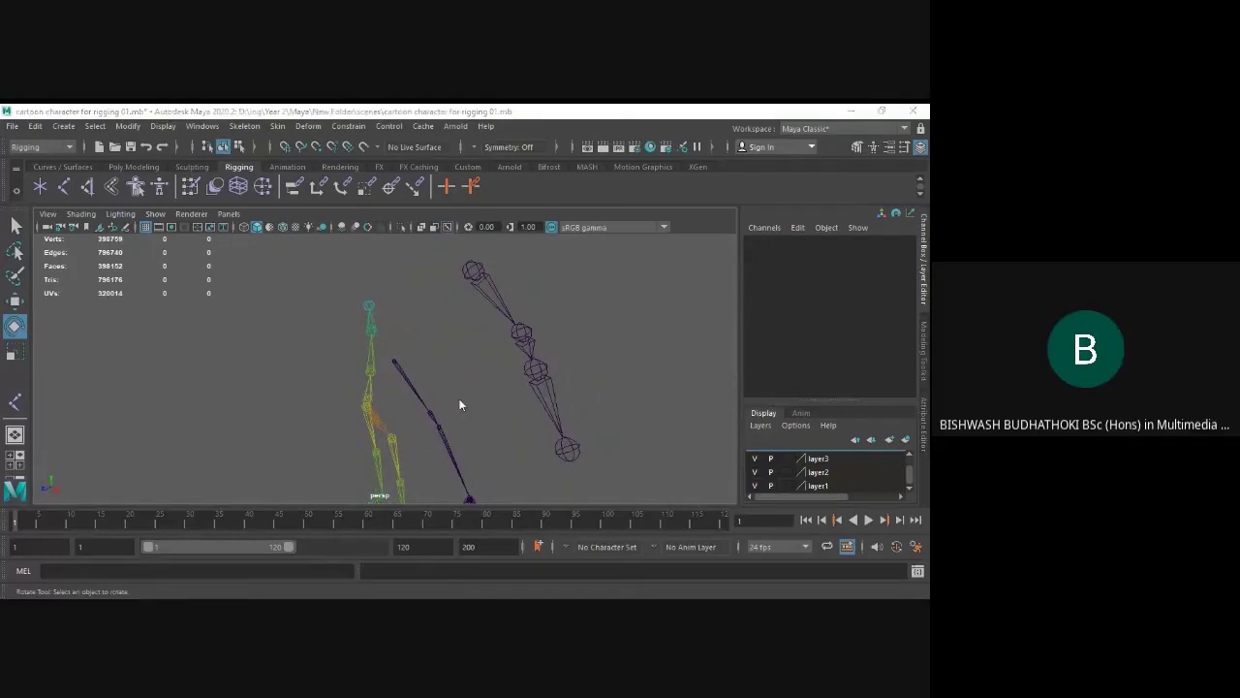
pyautogui.press('space')
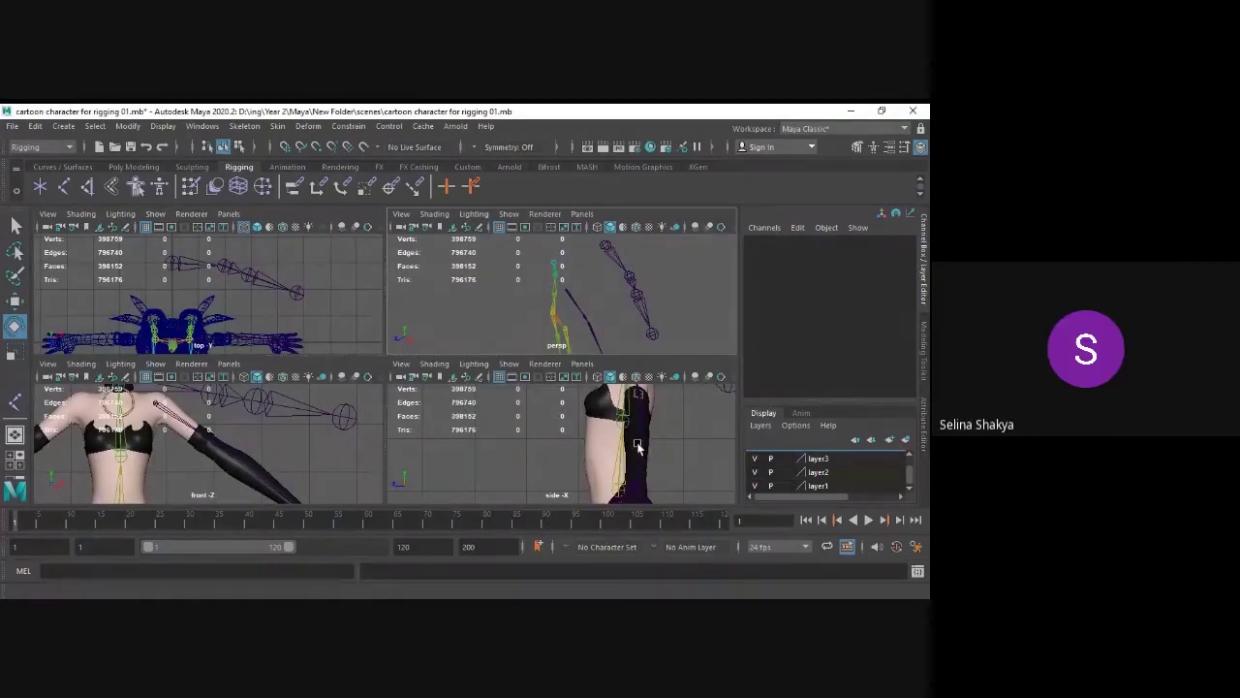
pyautogui.press('space')
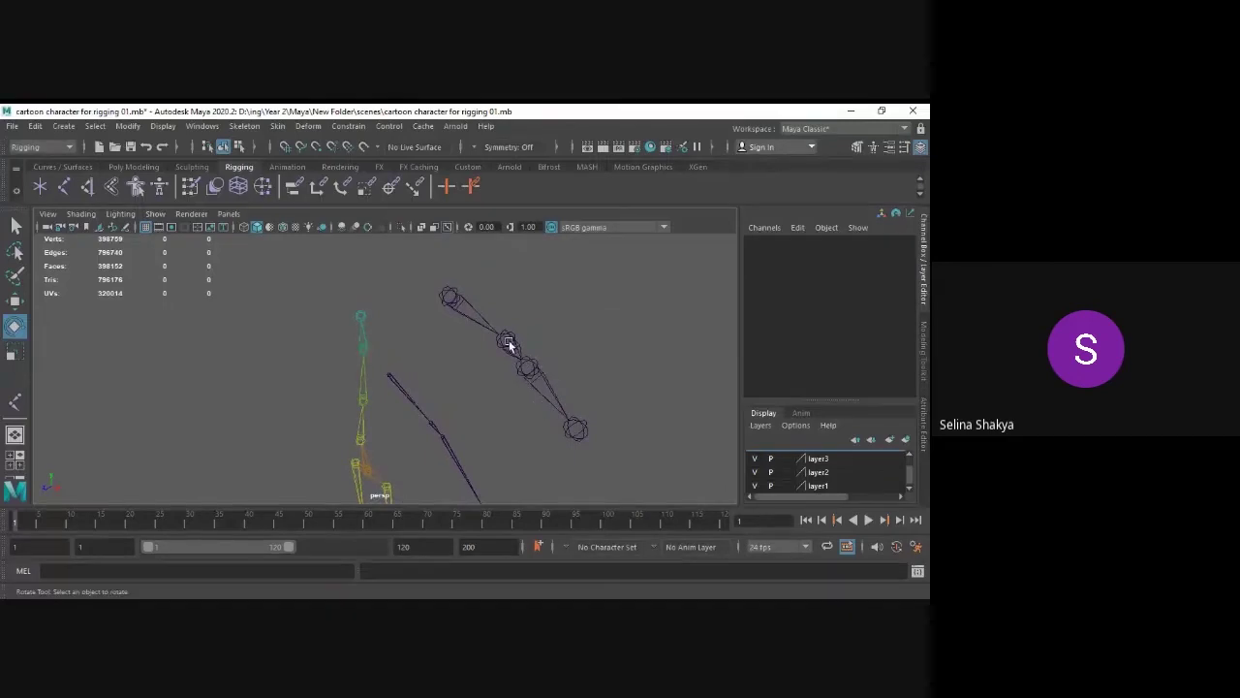
pyautogui.click(509, 344)
pyautogui.click(565, 310)
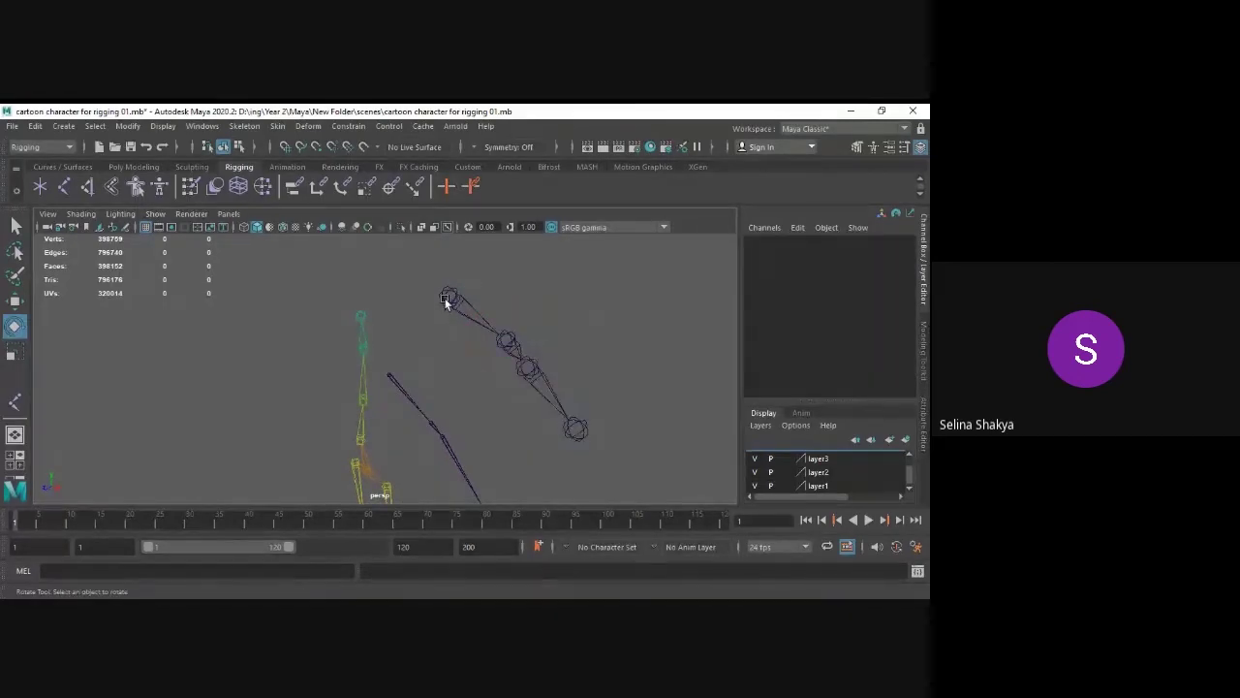
pyautogui.click(531, 369)
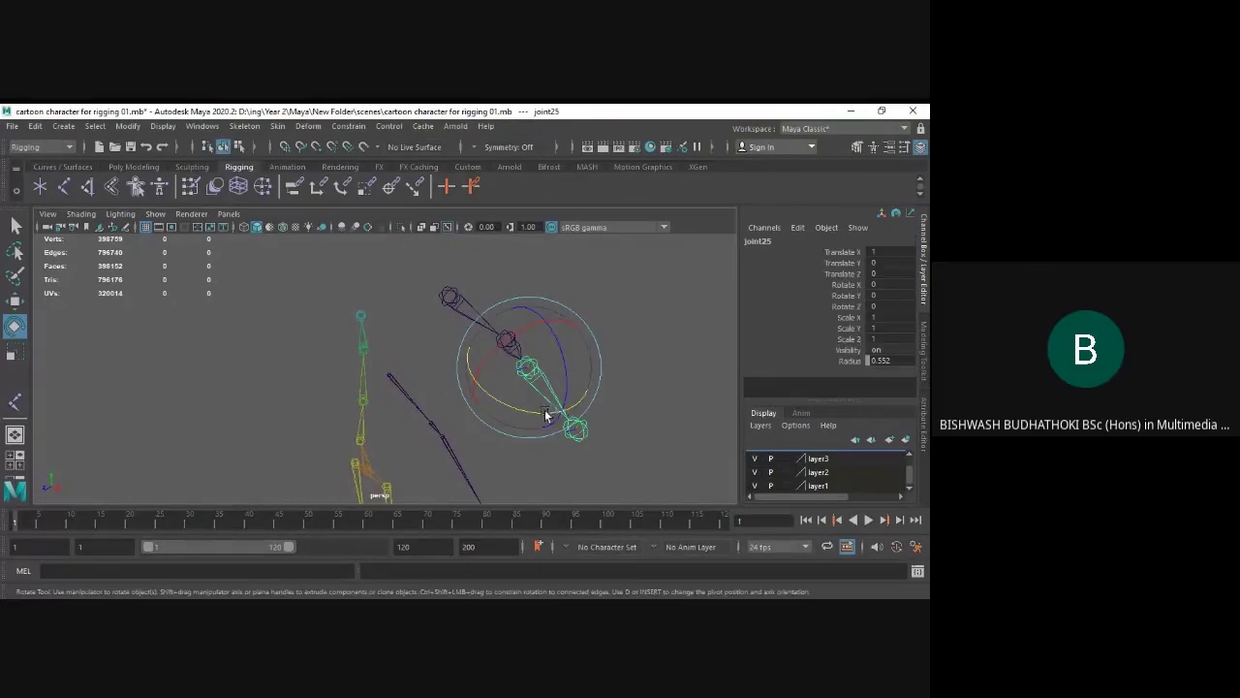
pyautogui.click(621, 289)
# - Try rotating the test chain's second joint to check how it bends, undo the rotation, and clear the selection
pyautogui.keyDown('alt'); pyautogui.moveTo(621, 290); pyautogui.dragTo(495, 289); pyautogui.keyUp('alt')
pyautogui.click(515, 304)
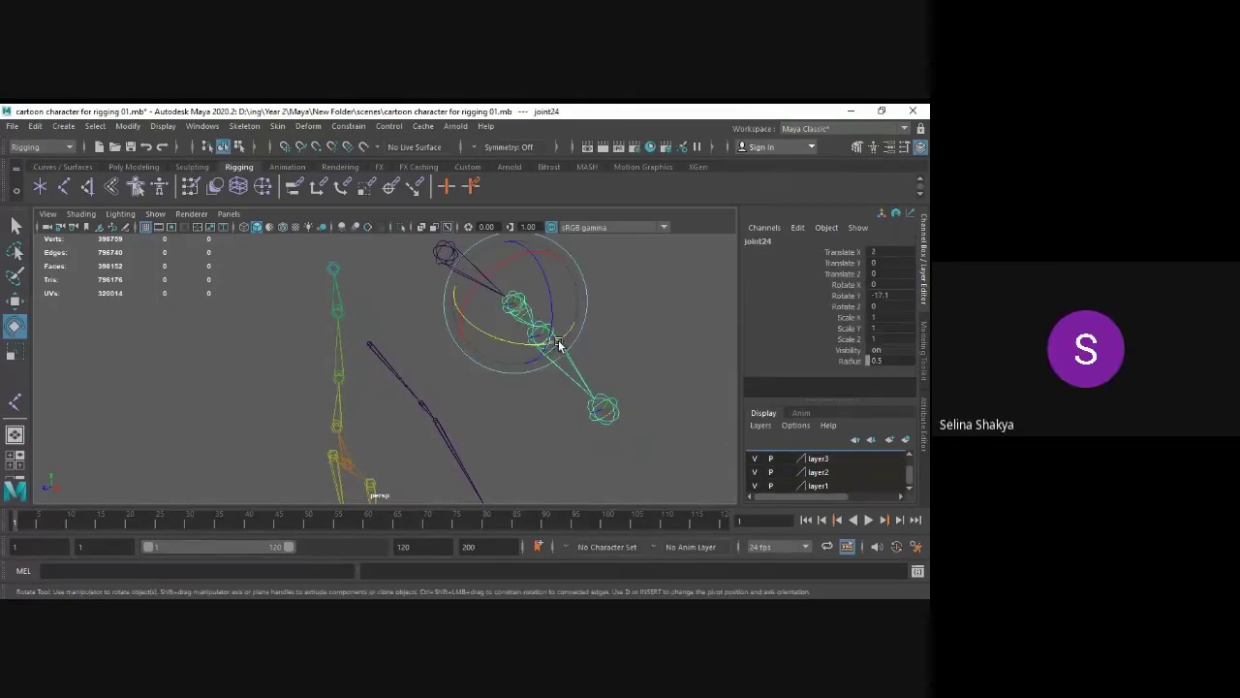
pyautogui.click(615, 317)
pyautogui.keyDown('alt'); pyautogui.moveTo(615, 317); pyautogui.dragTo(472, 315); pyautogui.keyUp('alt')
pyautogui.click(429, 313)
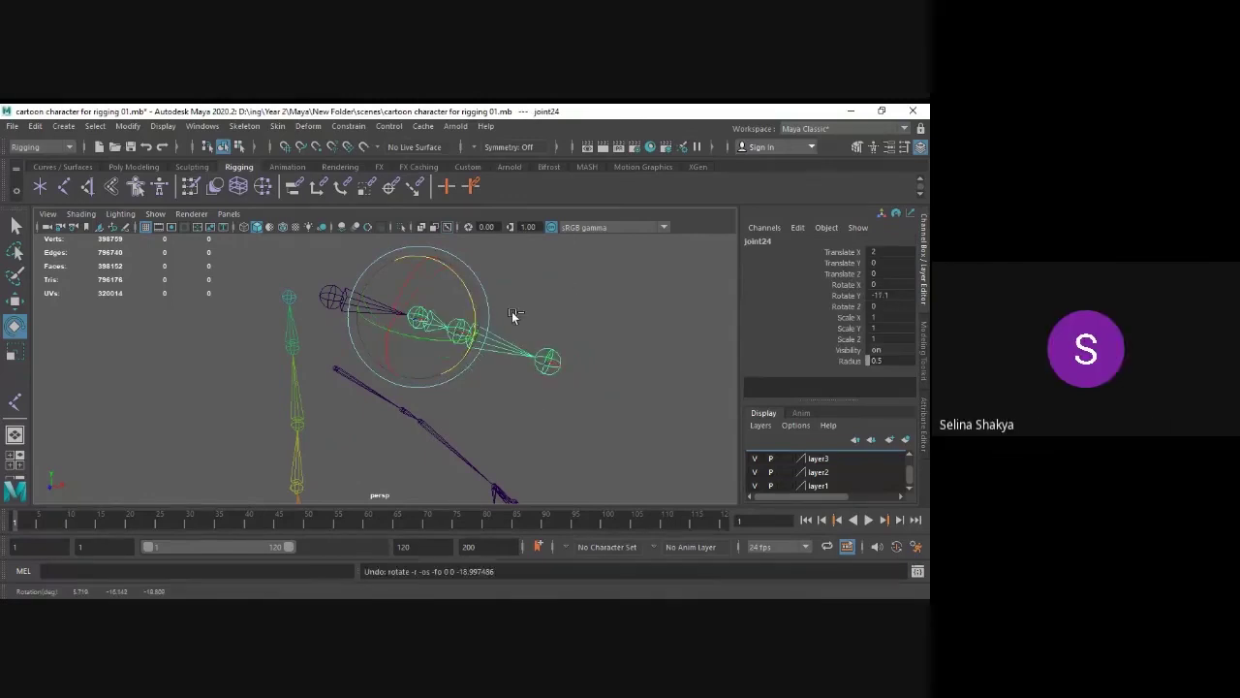
pyautogui.click(579, 286)
# - Create an IK handle on the test chain from its root joint to its third joint
pyautogui.keyDown('alt'); pyautogui.moveTo(579, 286); pyautogui.dragTo(565, 349); pyautogui.keyUp('alt')
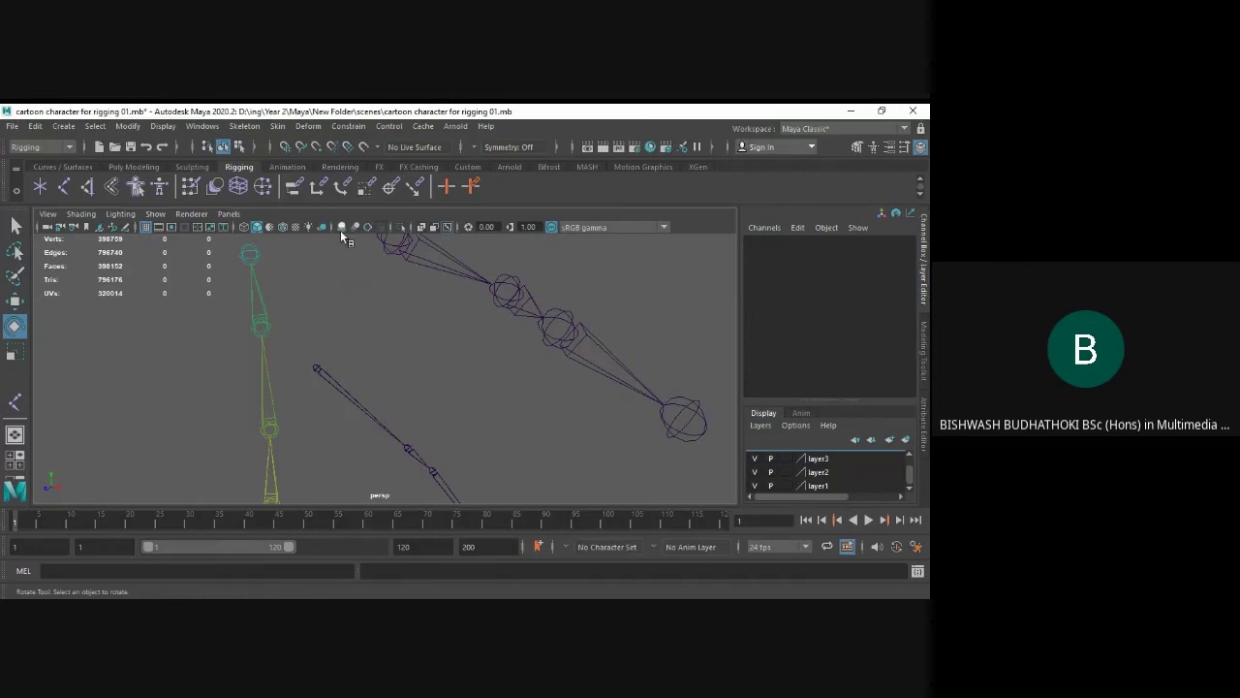
pyautogui.keyDown('alt'); pyautogui.moveTo(436, 315); pyautogui.dragTo(475, 330); pyautogui.keyUp('alt')
pyautogui.click(244, 126)
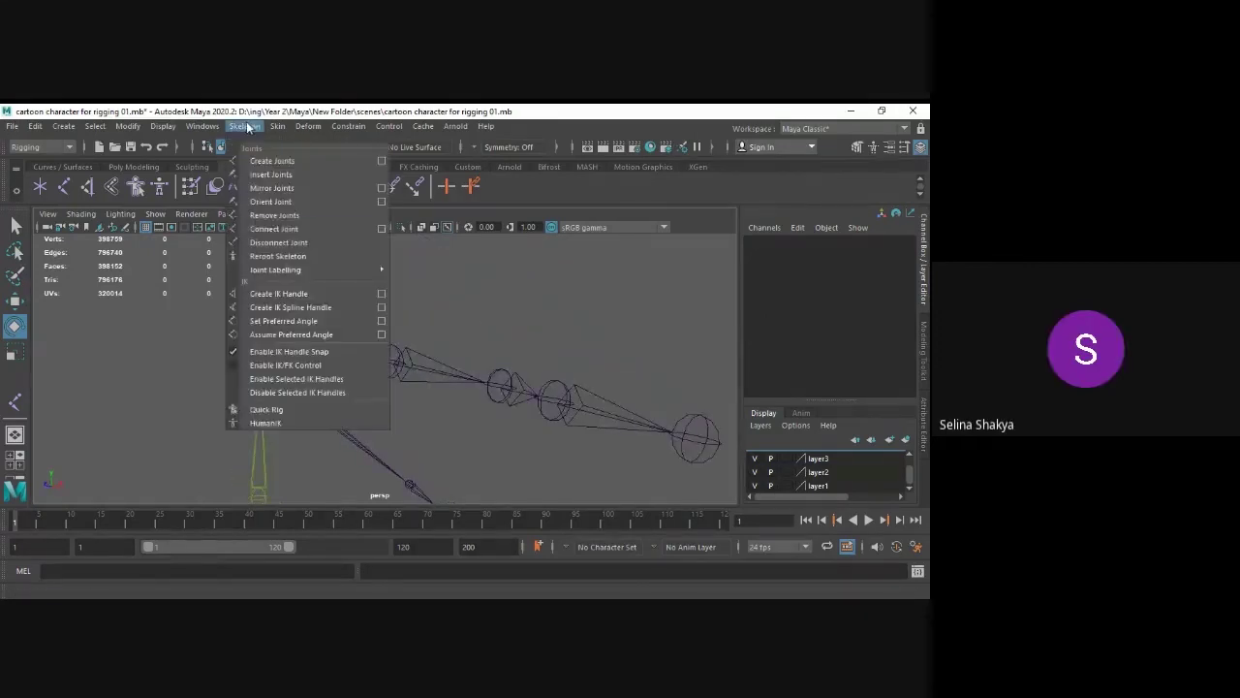
pyautogui.click(281, 293)
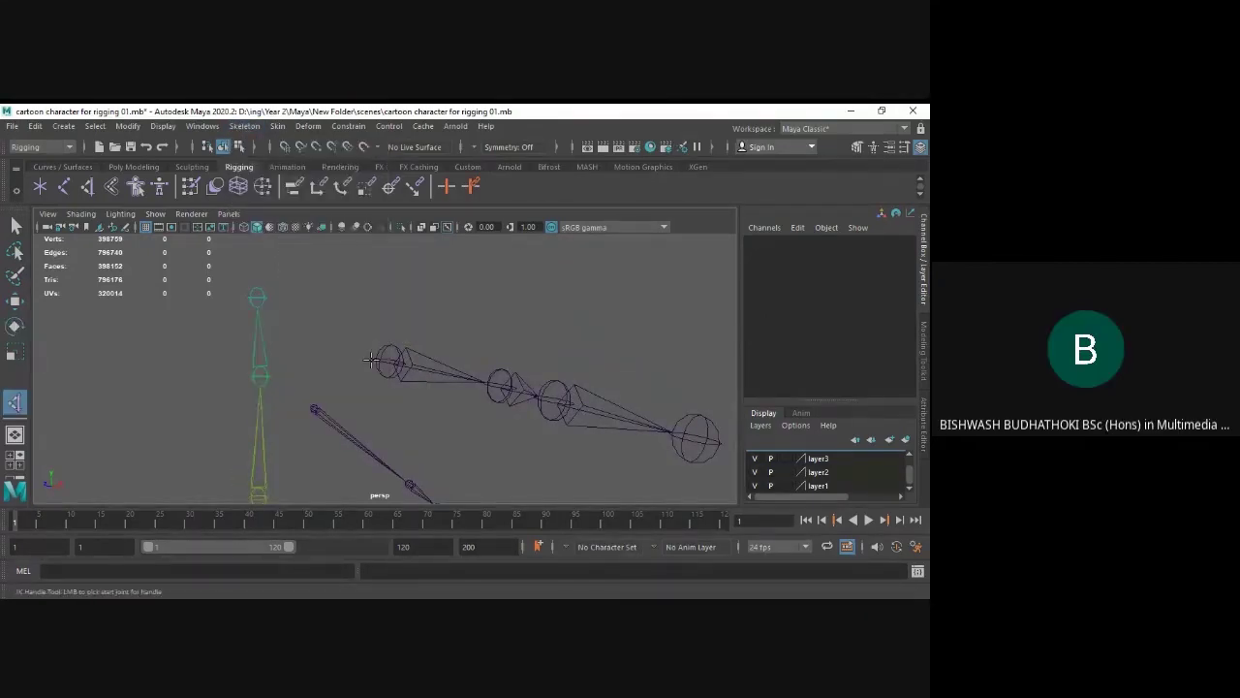
pyautogui.click(386, 363)
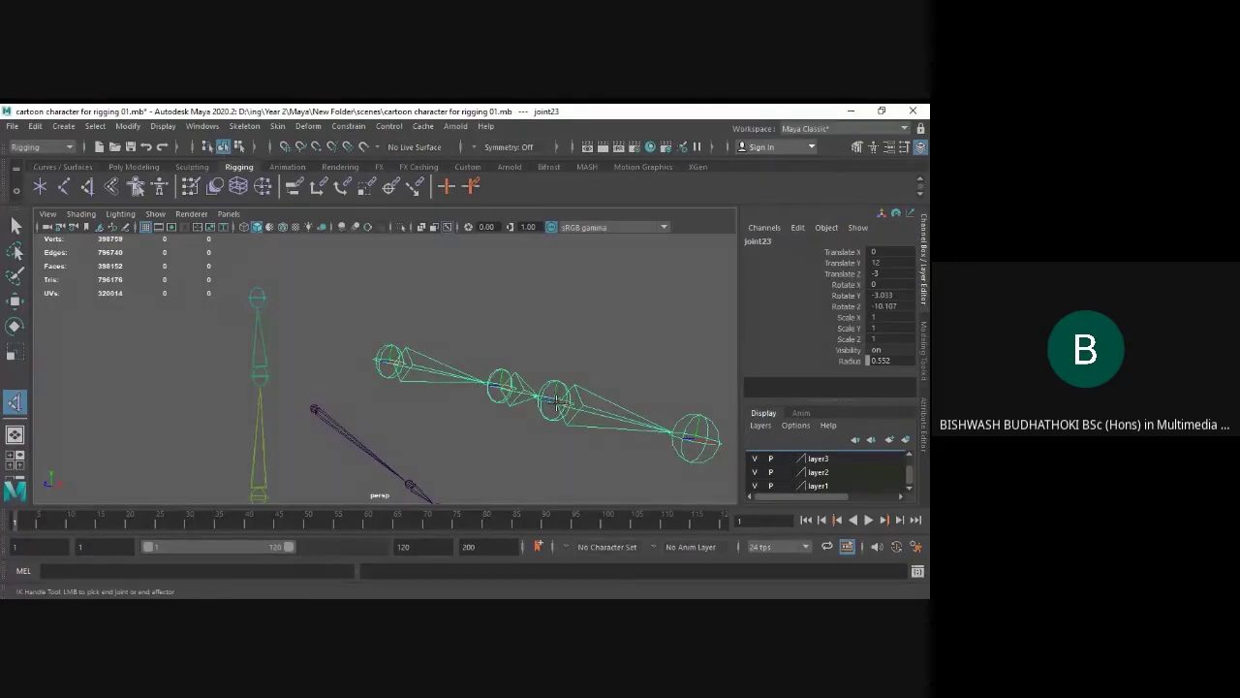
pyautogui.click(553, 397)
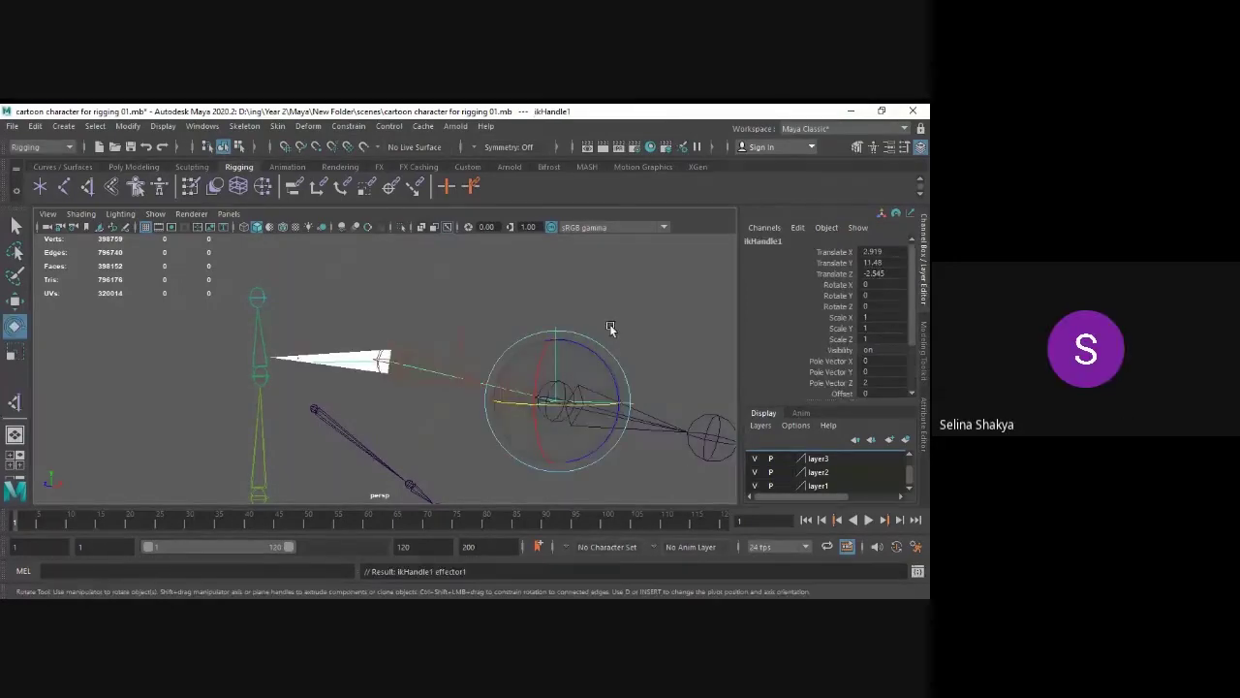
pyautogui.press('space')
pyautogui.press('space')
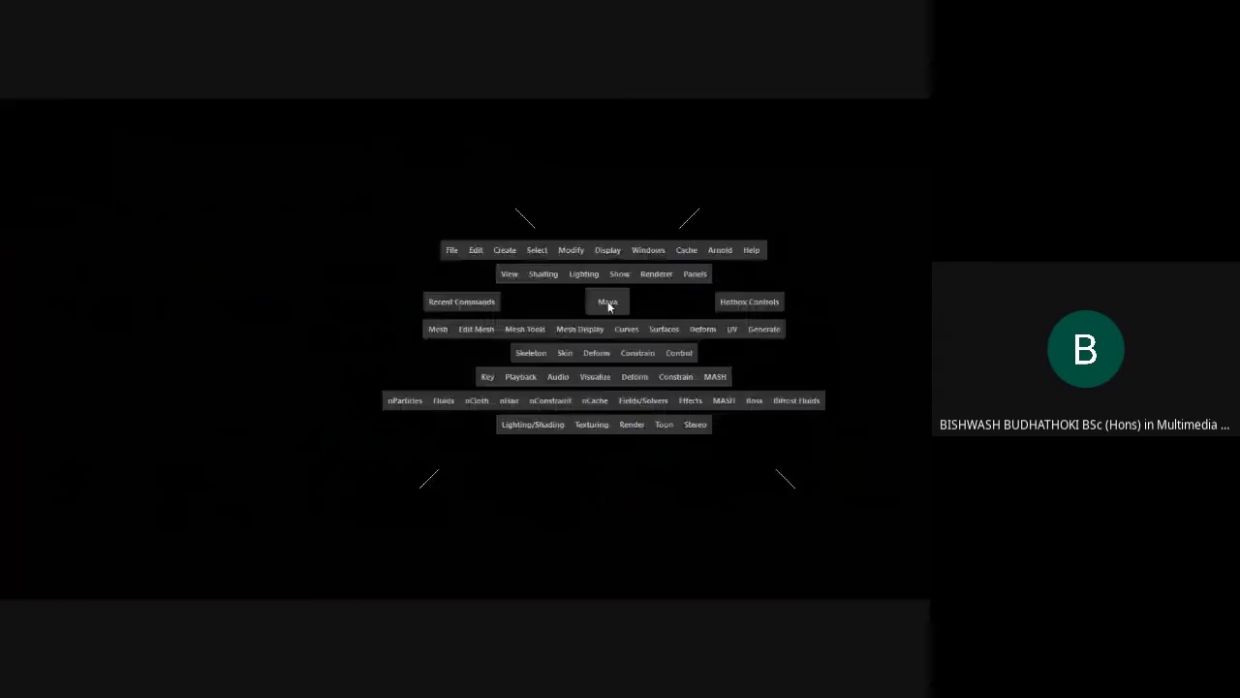
pyautogui.keyDown('alt'); pyautogui.moveTo(478, 354); pyautogui.dragTo(501, 410); pyautogui.keyUp('alt')
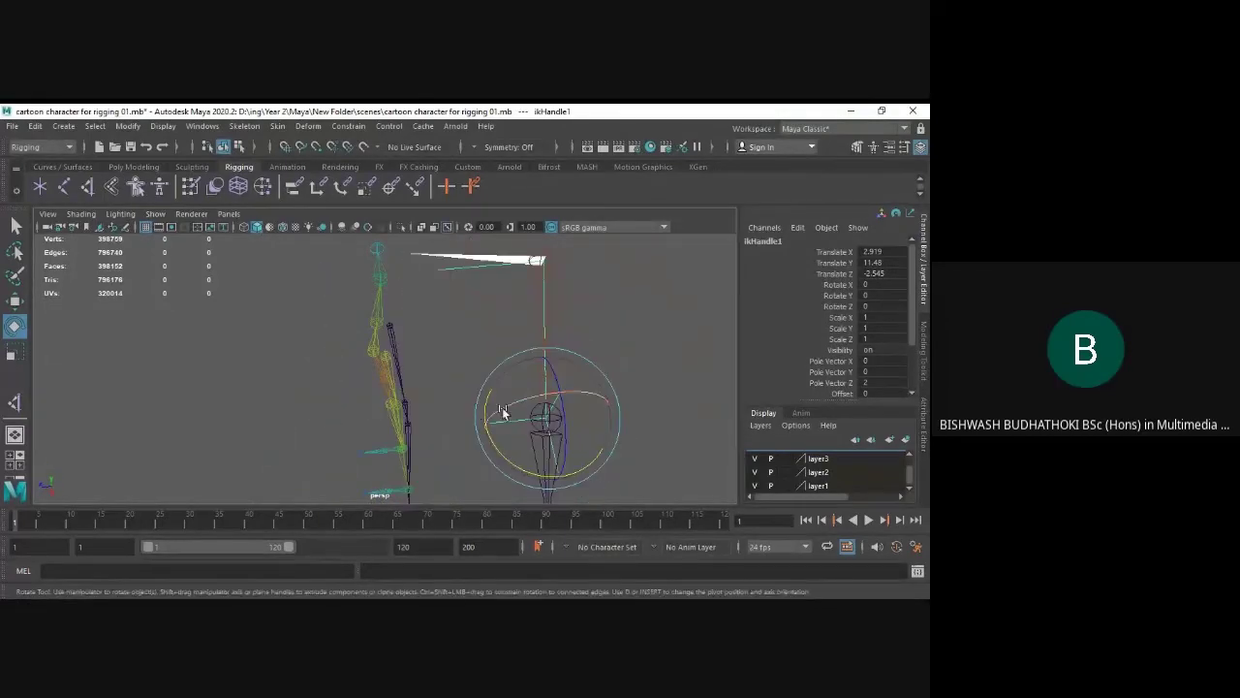
# - Undo the test chain's IK handle and freeze the transformations of the chain's root joint
pyautogui.hotkey('ctrl', 'z')
pyautogui.keyDown('alt'); pyautogui.moveTo(481, 355); pyautogui.dragTo(501, 269); pyautogui.keyUp('alt')
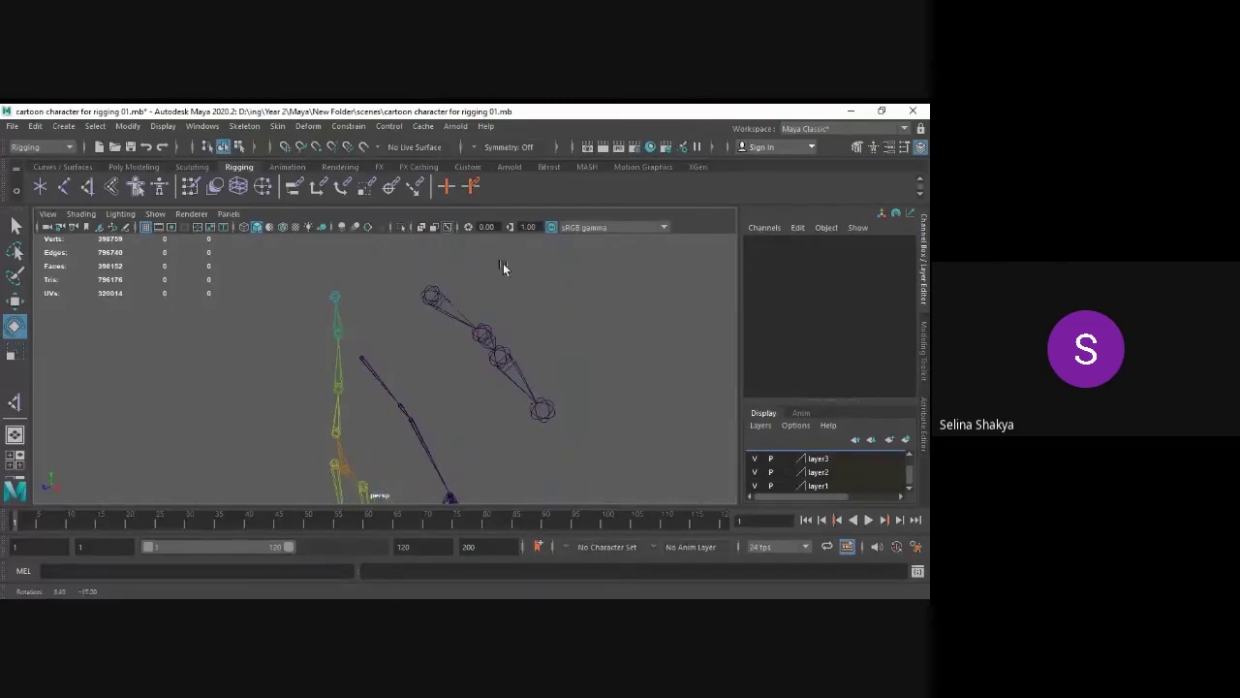
pyautogui.click(423, 294)
pyautogui.click(128, 126)
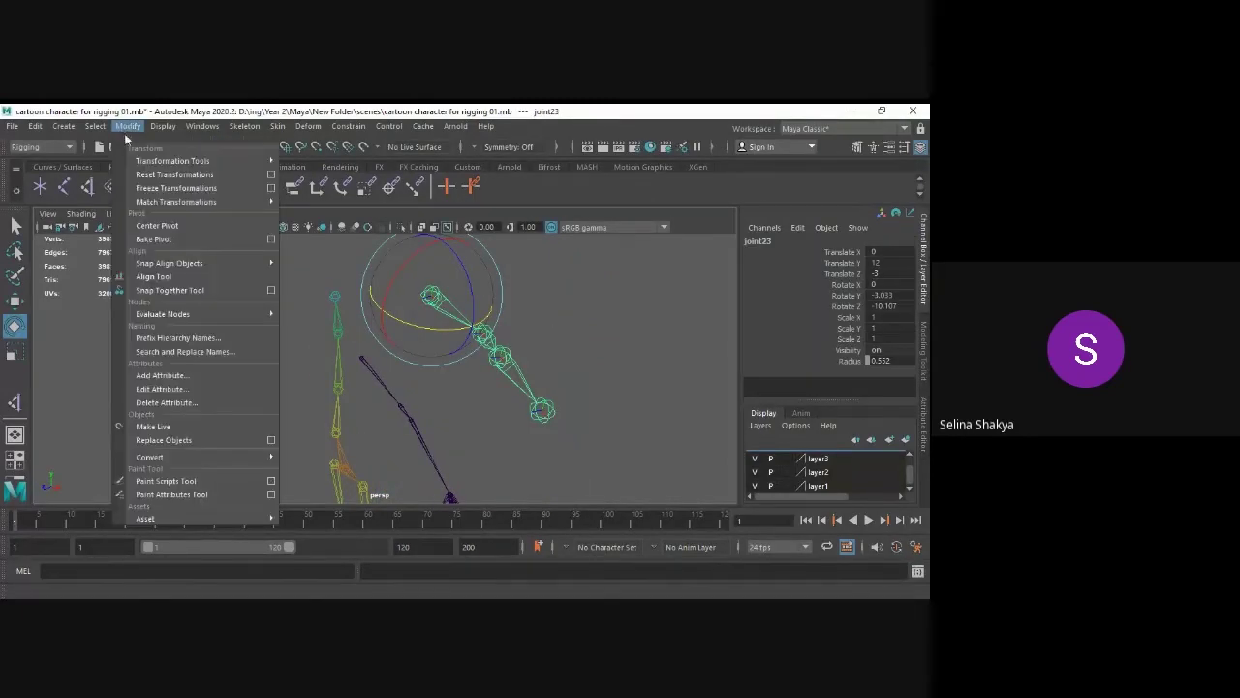
pyautogui.click(158, 188)
pyautogui.keyDown('alt'); pyautogui.moveTo(532, 313); pyautogui.dragTo(409, 234); pyautogui.keyUp('alt')
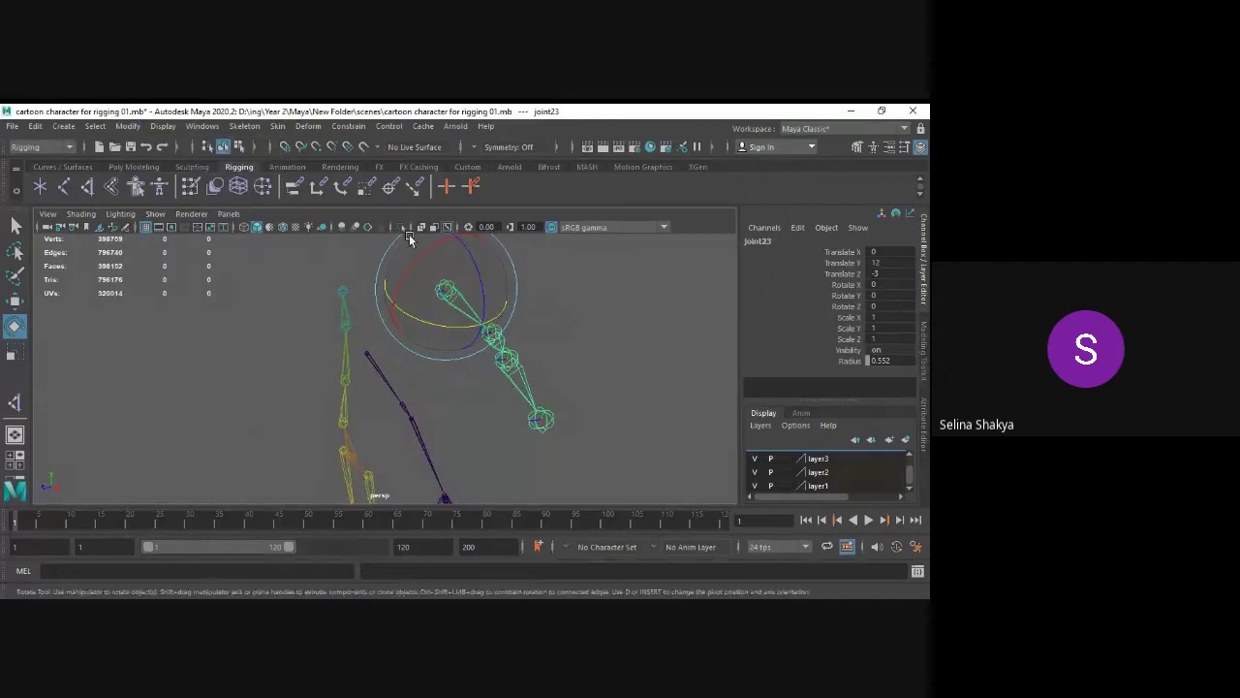
# - Recreate the IK handle on the test chain, running from its root joint to its third joint
pyautogui.click(244, 126)
pyautogui.click(281, 294)
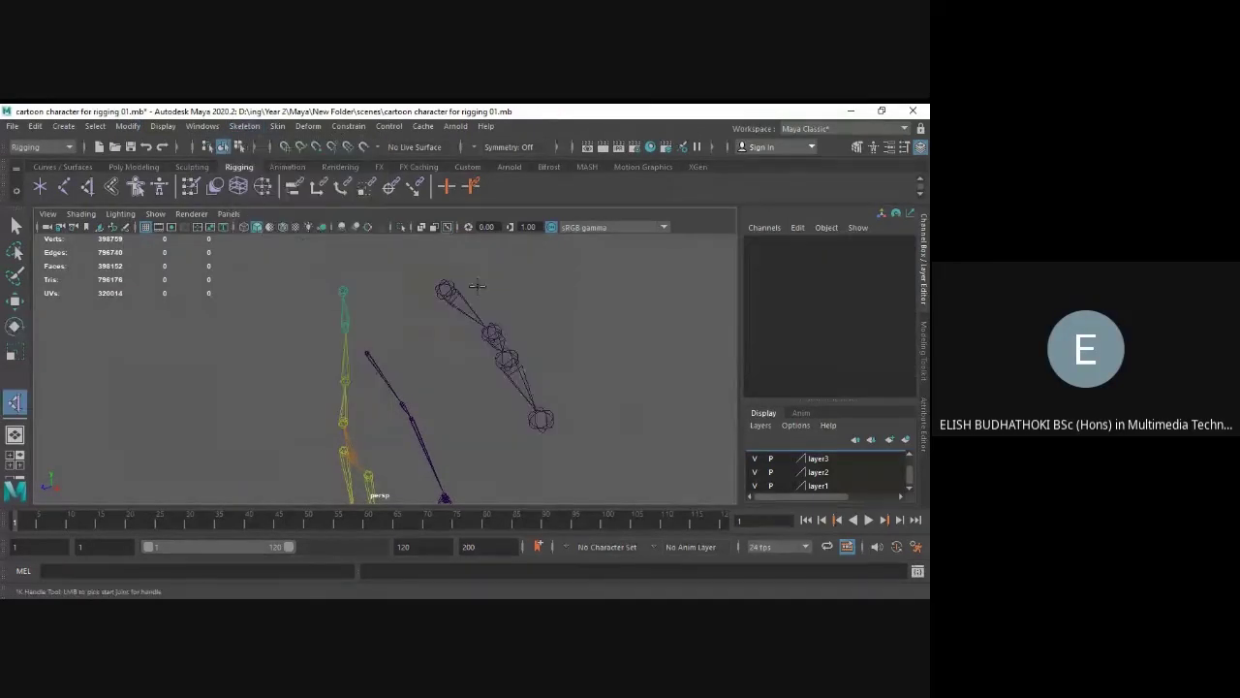
pyautogui.click(540, 418)
pyautogui.press('e')
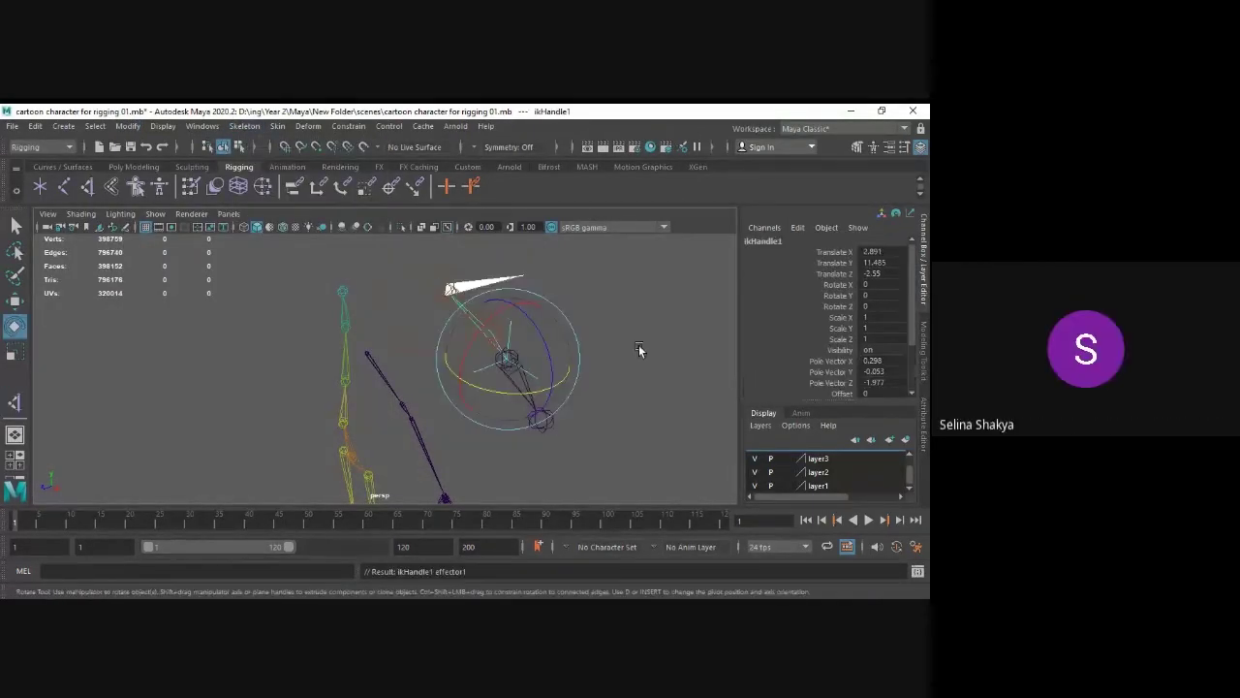
# - Try moving the new IK handle to check how the test chain bends, and undo the moves
pyautogui.keyDown('alt'); pyautogui.moveTo(639, 344); pyautogui.dragTo(613, 366); pyautogui.keyUp('alt')
pyautogui.press('w')
pyautogui.moveTo(514, 369)
pyautogui.mouseDown()
pyautogui.moveTo(476, 326)
pyautogui.moveTo(488, 324)
pyautogui.moveTo(498, 351)
pyautogui.moveTo(577, 384)
pyautogui.moveTo(545, 424)
pyautogui.moveTo(506, 396)
pyautogui.moveTo(517, 378)
pyautogui.moveTo(494, 402)
pyautogui.moveTo(522, 357)
pyautogui.mouseUp()
pyautogui.hotkey('ctrl', 'z')
pyautogui.hotkey('ctrl', 'z')
pyautogui.hotkey('ctrl', 'z')
pyautogui.hotkey('ctrl', 'z')
pyautogui.hotkey('ctrl', 'z')
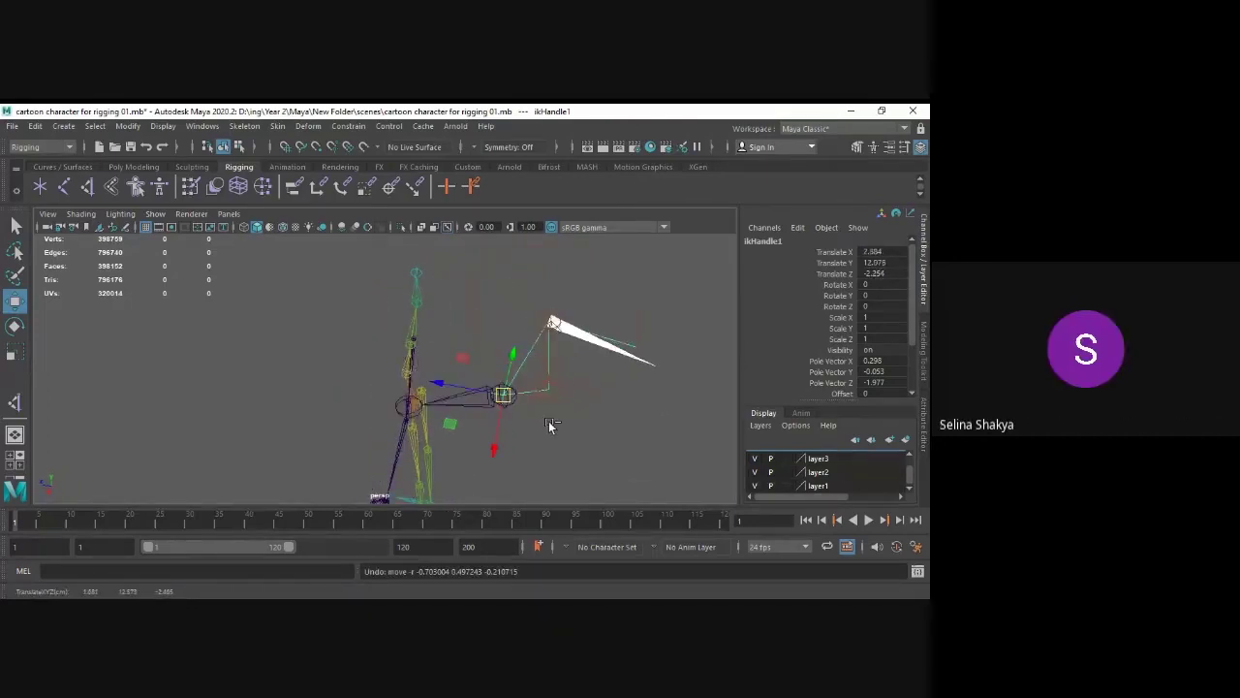